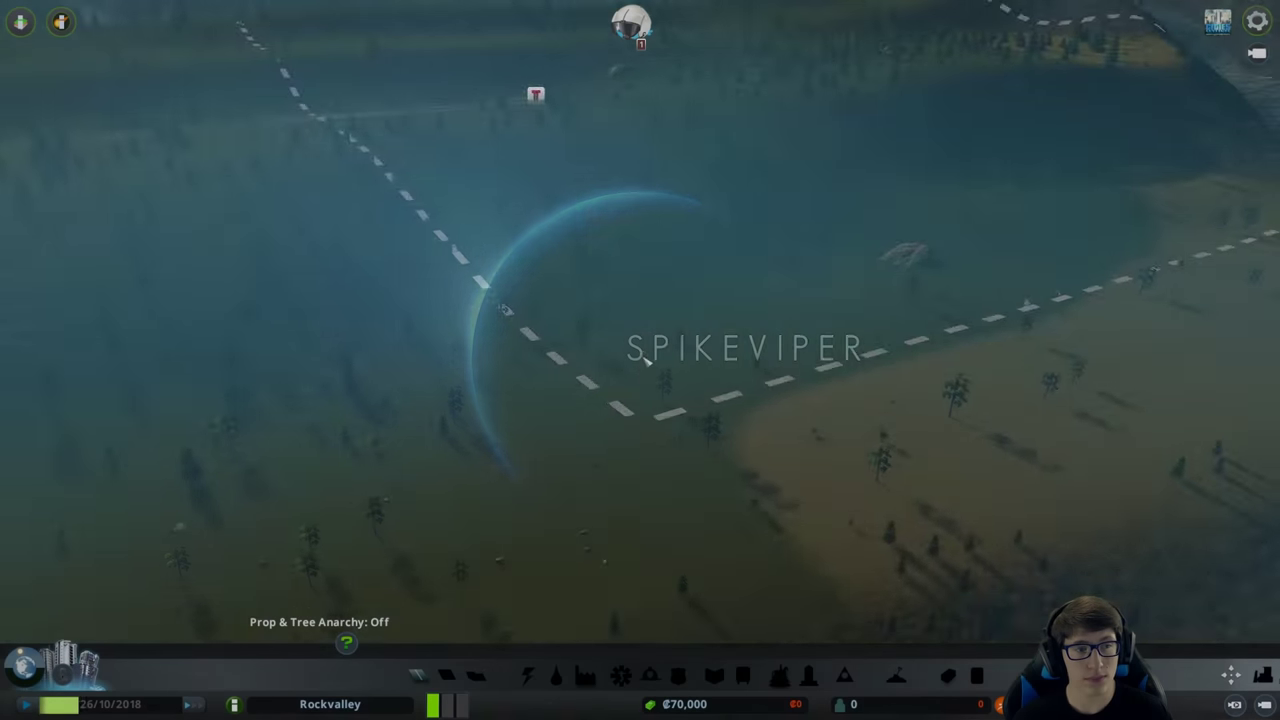
{"action": "scroll", "coordinate": [815, 405], "scroll_direction": "down", "scroll_amount": 5}
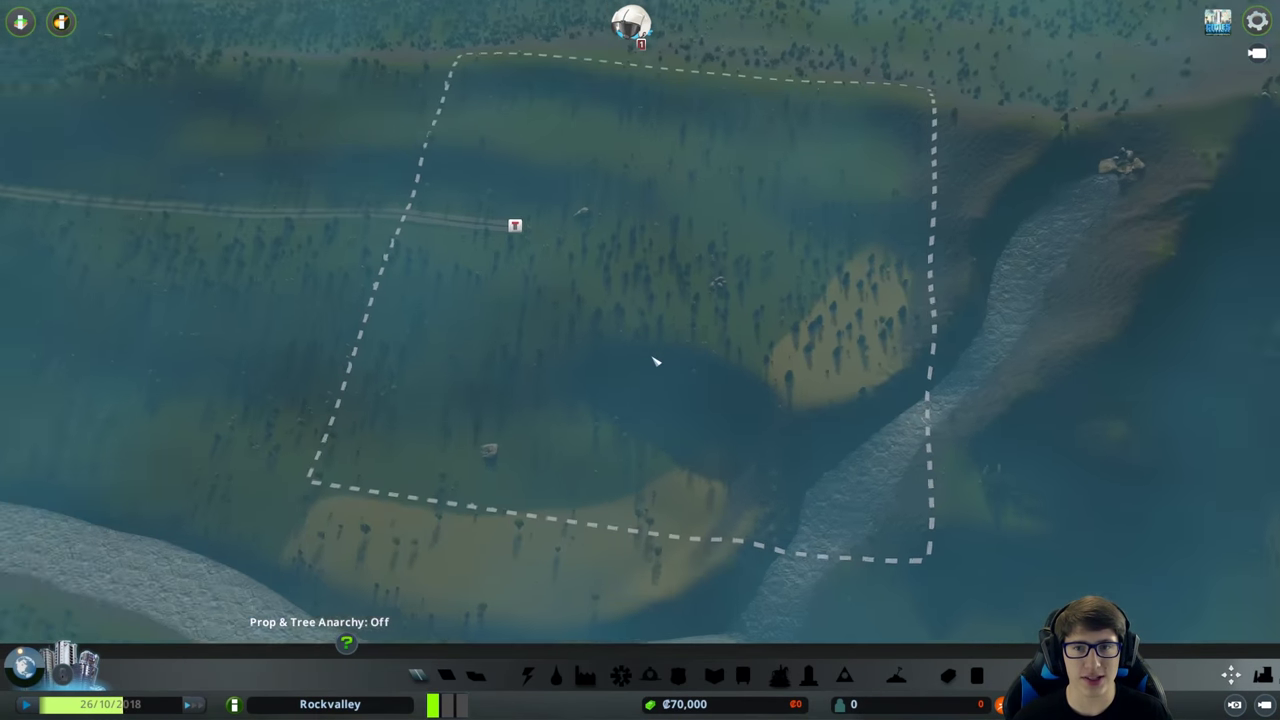
{"action": "scroll", "coordinate": [655, 361], "scroll_direction": "down", "scroll_amount": 2}
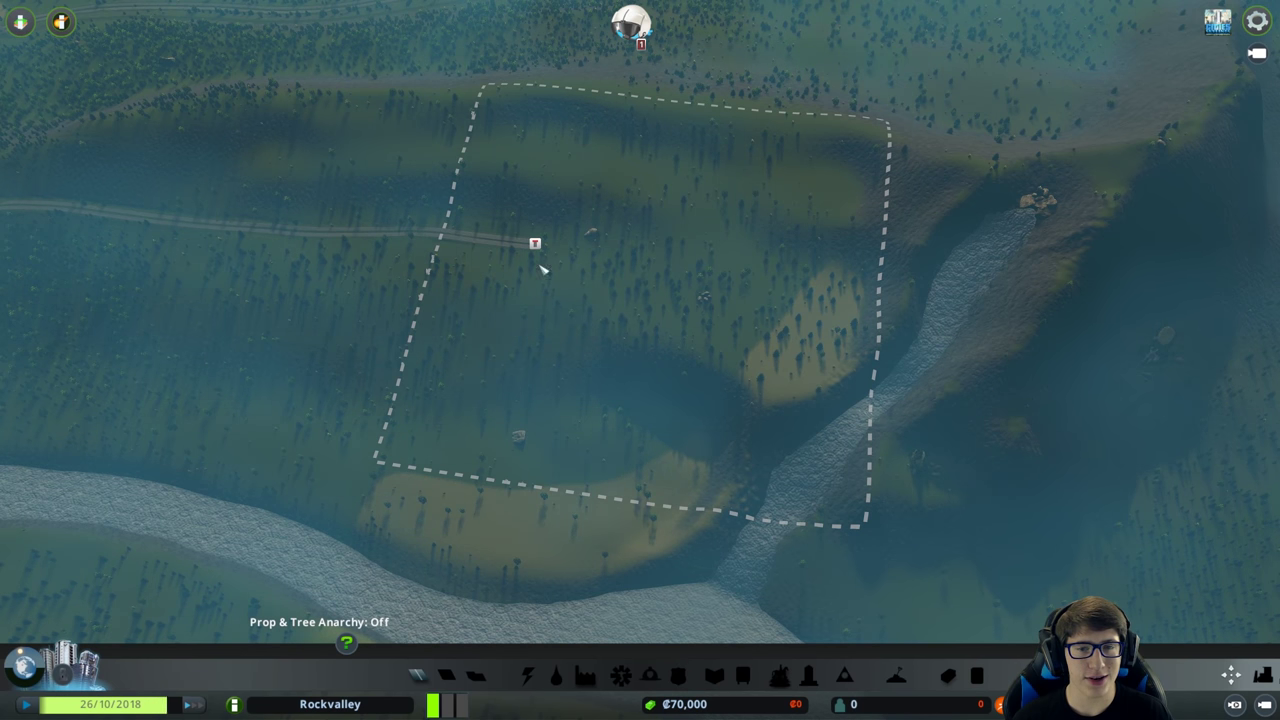
{"action": "scroll", "coordinate": [835, 273], "scroll_direction": "down", "scroll_amount": 1}
{"action": "scroll", "coordinate": [750, 290], "scroll_direction": "up", "scroll_amount": 5}
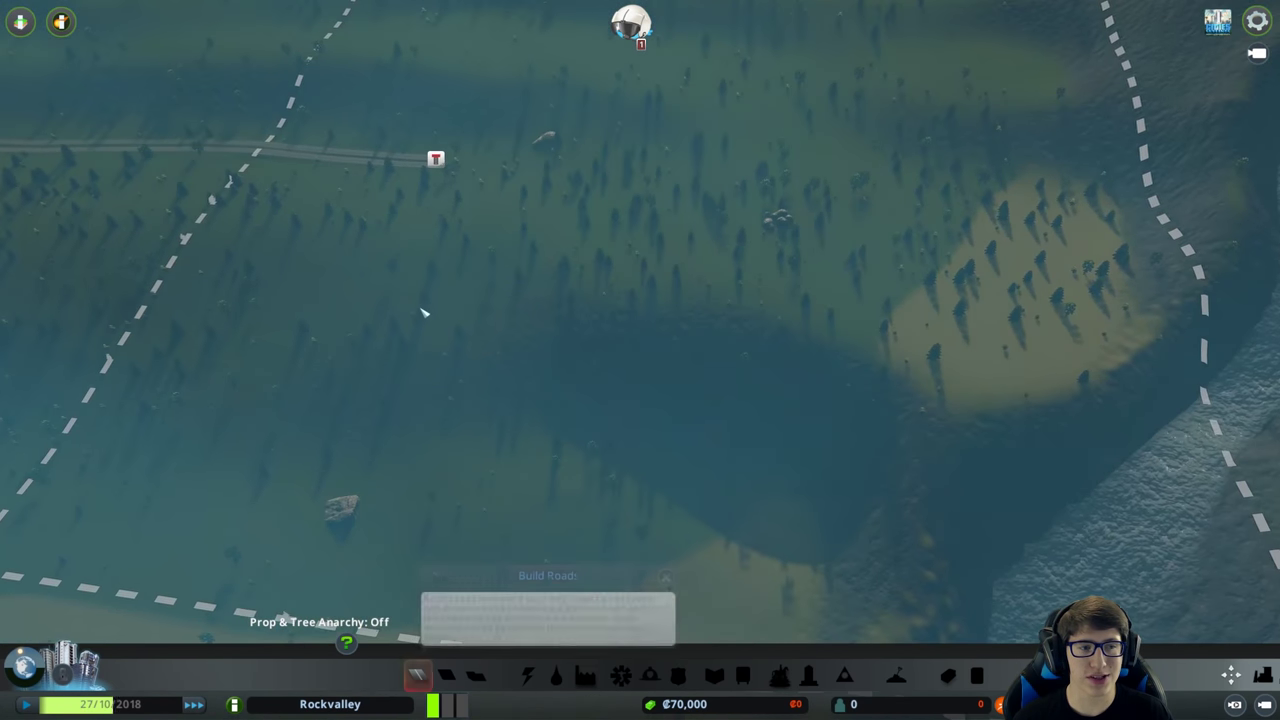
{"action": "scroll", "coordinate": [423, 309], "scroll_direction": "up", "scroll_amount": 3}
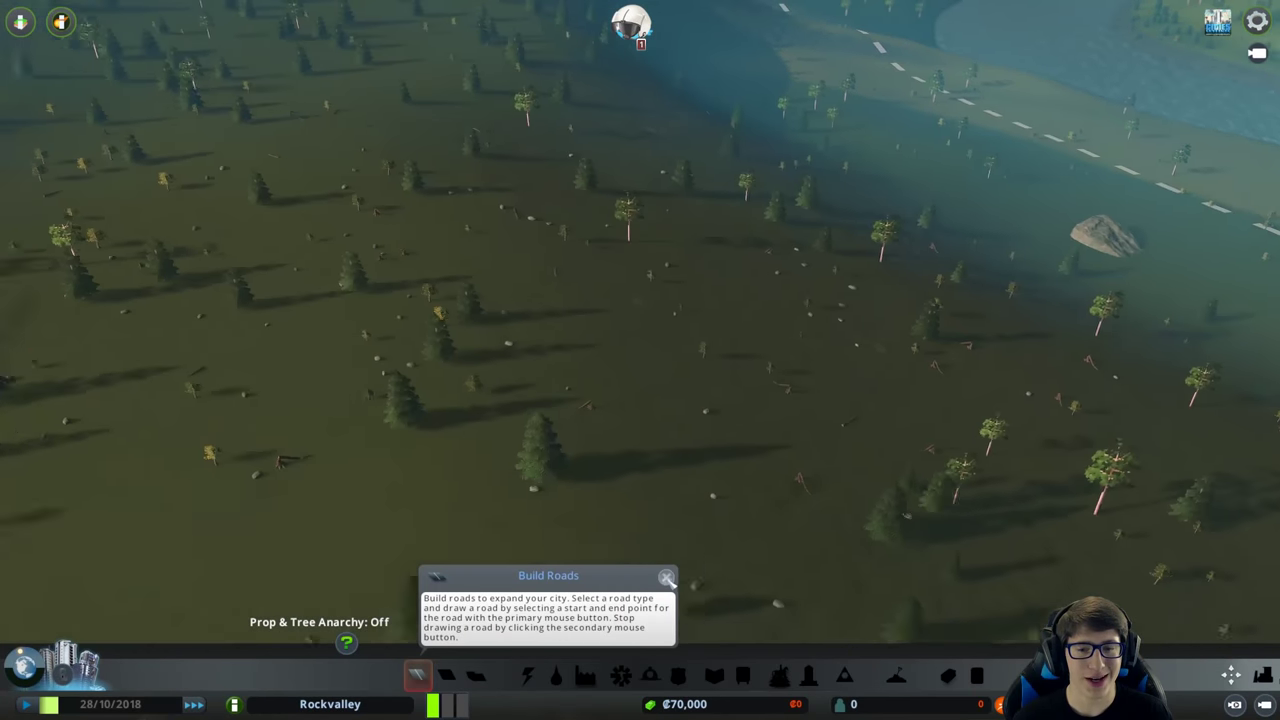
{"action": "scroll", "coordinate": [523, 420], "scroll_direction": "down", "scroll_amount": 4}
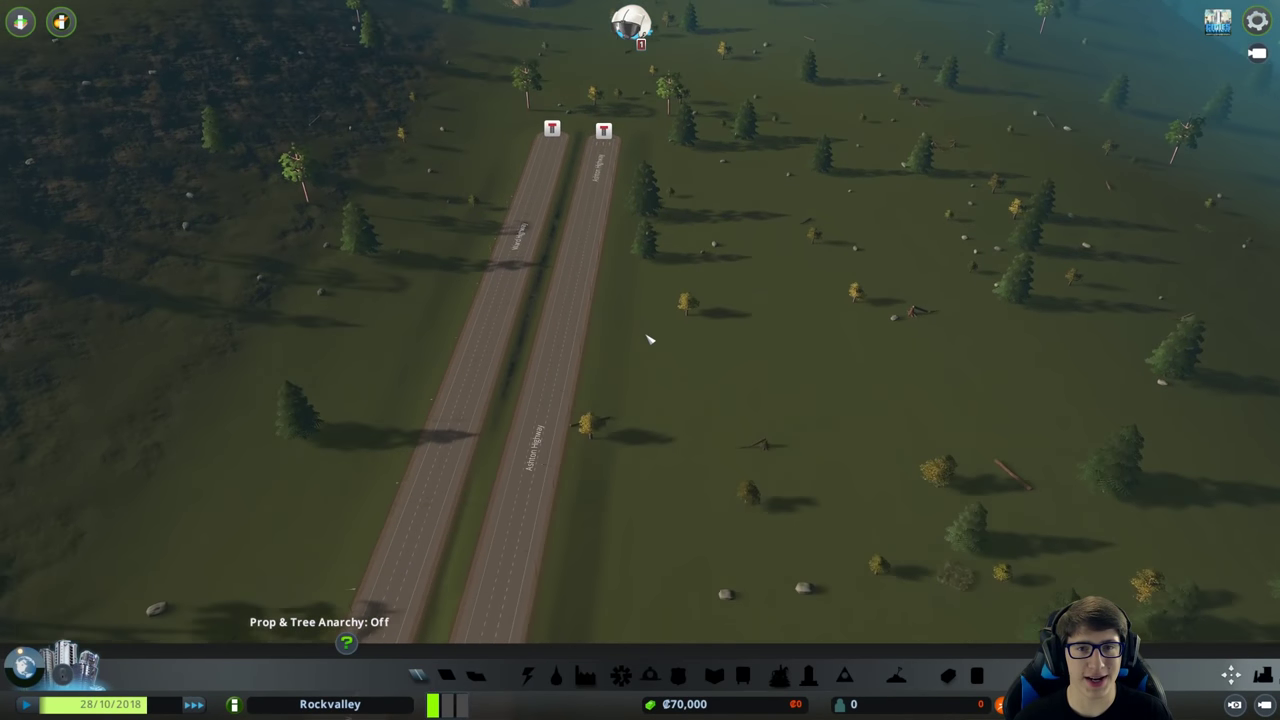
{"action": "scroll", "coordinate": [648, 340], "scroll_direction": "up", "scroll_amount": 3}
{"action": "scroll", "coordinate": [586, 371], "scroll_direction": "up", "scroll_amount": 3}
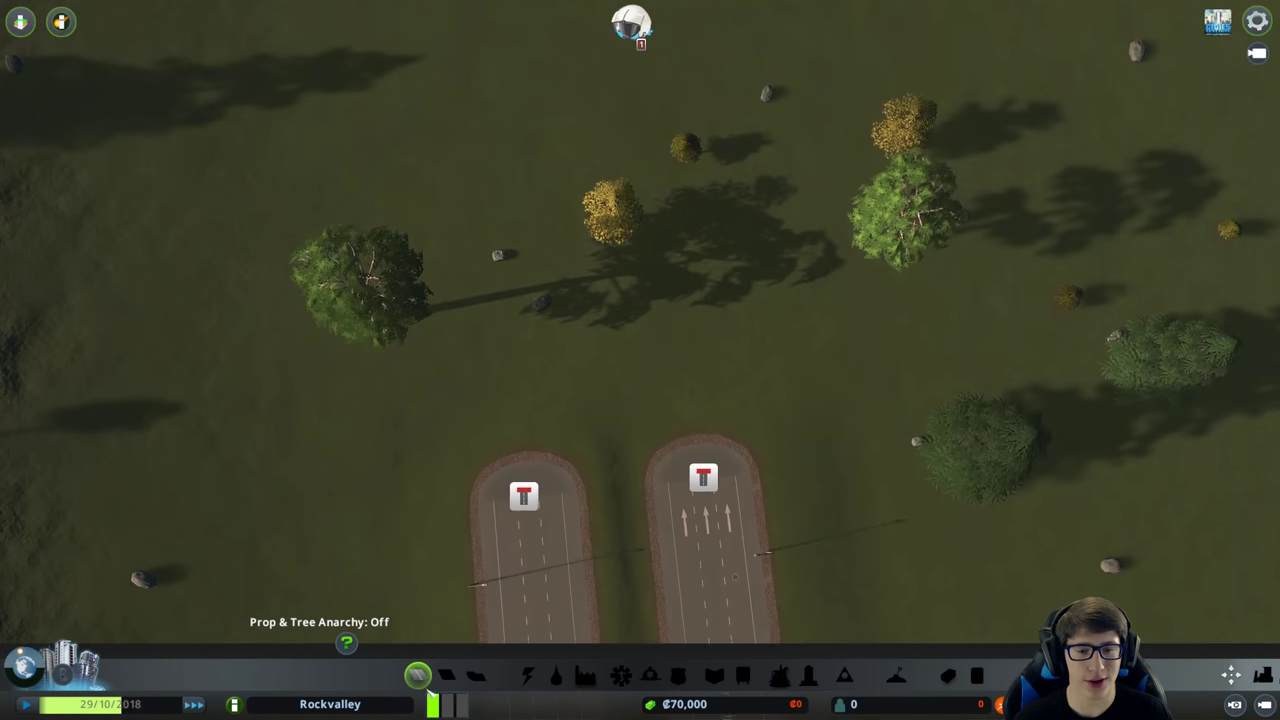
Draw a curved two-lane road arcing up from the right carriageway's end.
{"action": "left_click", "coordinate": [417, 675]}
{"action": "key", "text": "s"}
{"action": "key", "text": "d"}
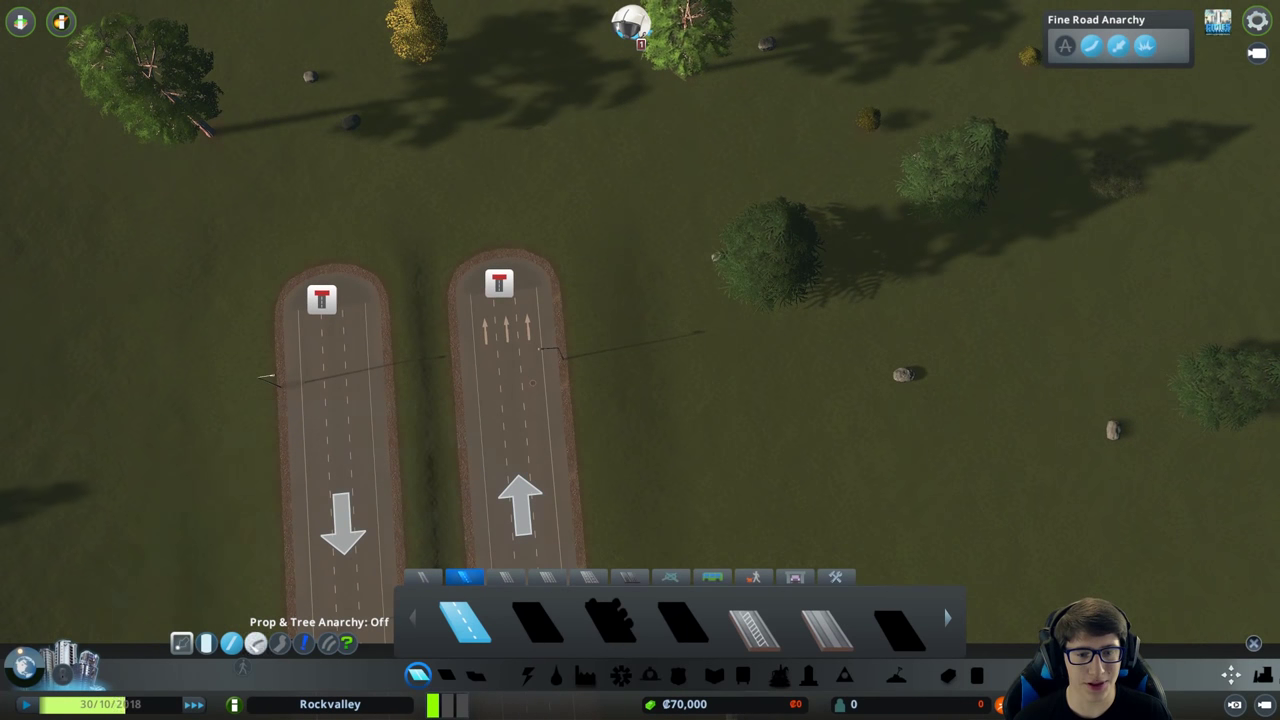
{"action": "left_click", "coordinate": [499, 284]}
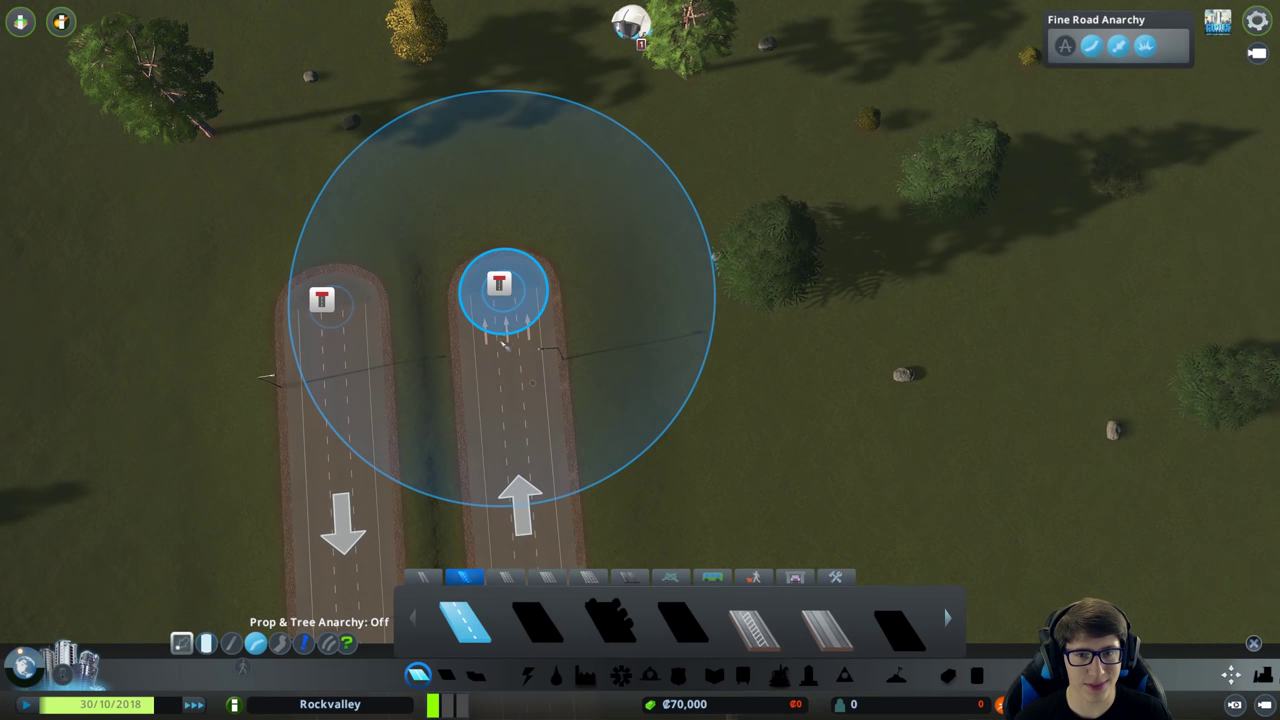
{"action": "key", "text": "d"}
{"action": "scroll", "coordinate": [700, 290], "scroll_direction": "down", "scroll_amount": 3}
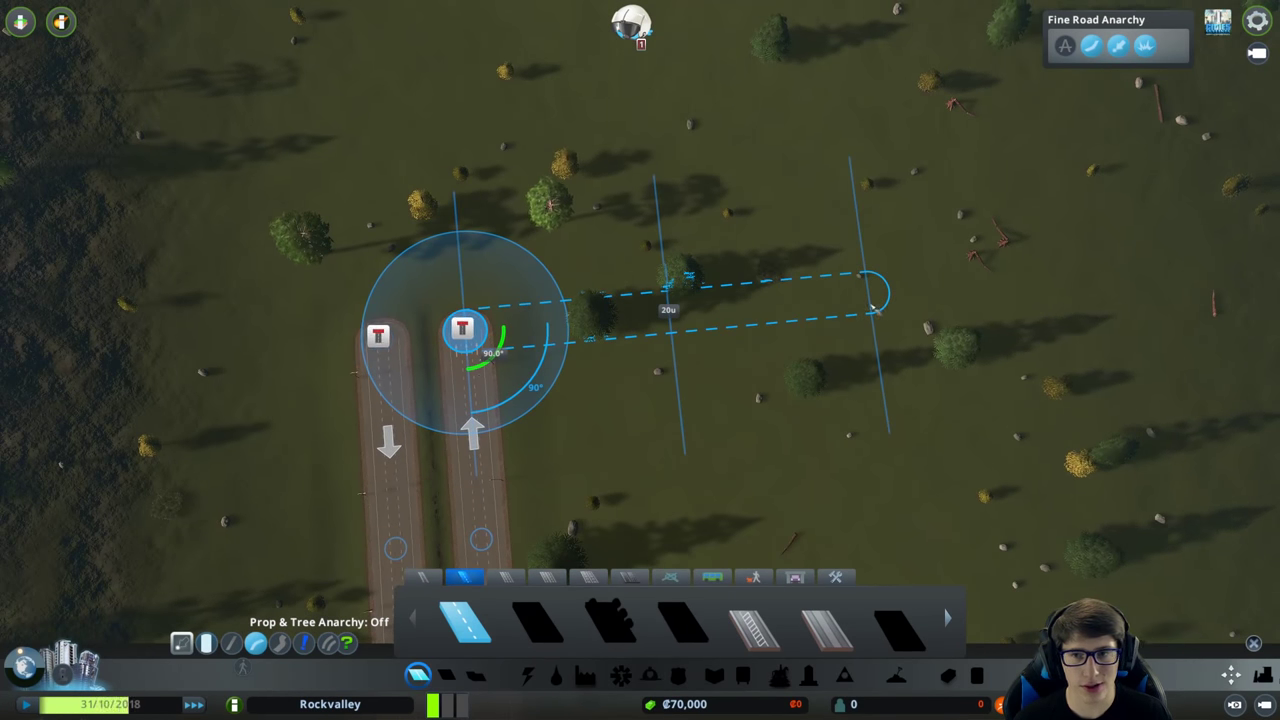
{"action": "left_click", "coordinate": [873, 305]}
{"action": "key", "text": "w"}
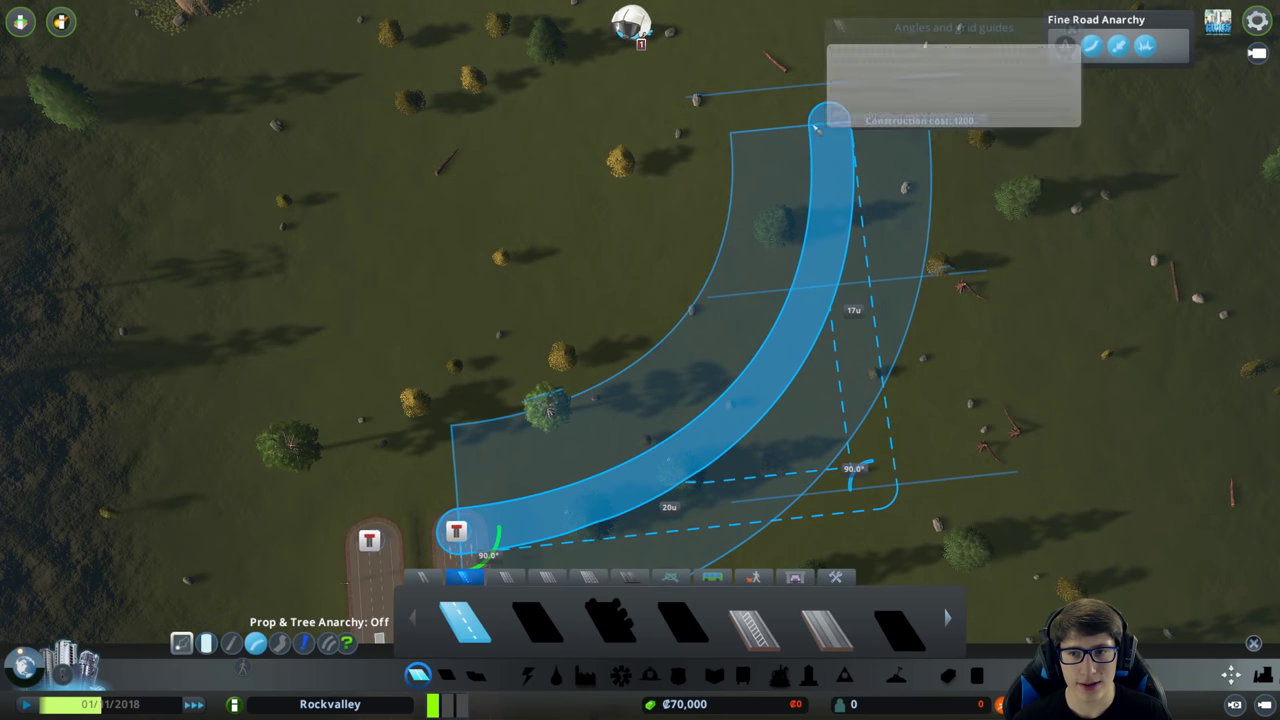
{"action": "left_click", "coordinate": [810, 92]}
{"action": "key", "text": "s"}
{"action": "key", "text": "a"}
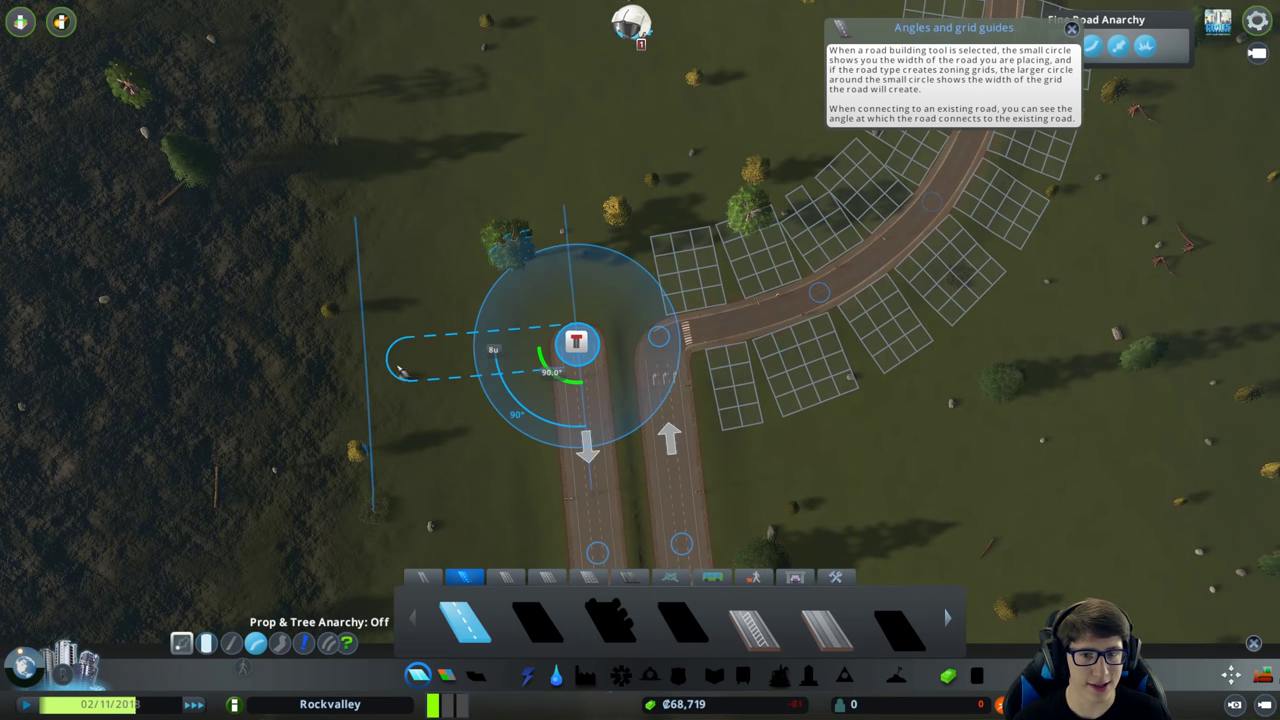
Curve a second two-lane arc from the left carriageway to meet at one junction.
{"action": "key", "text": "a"}
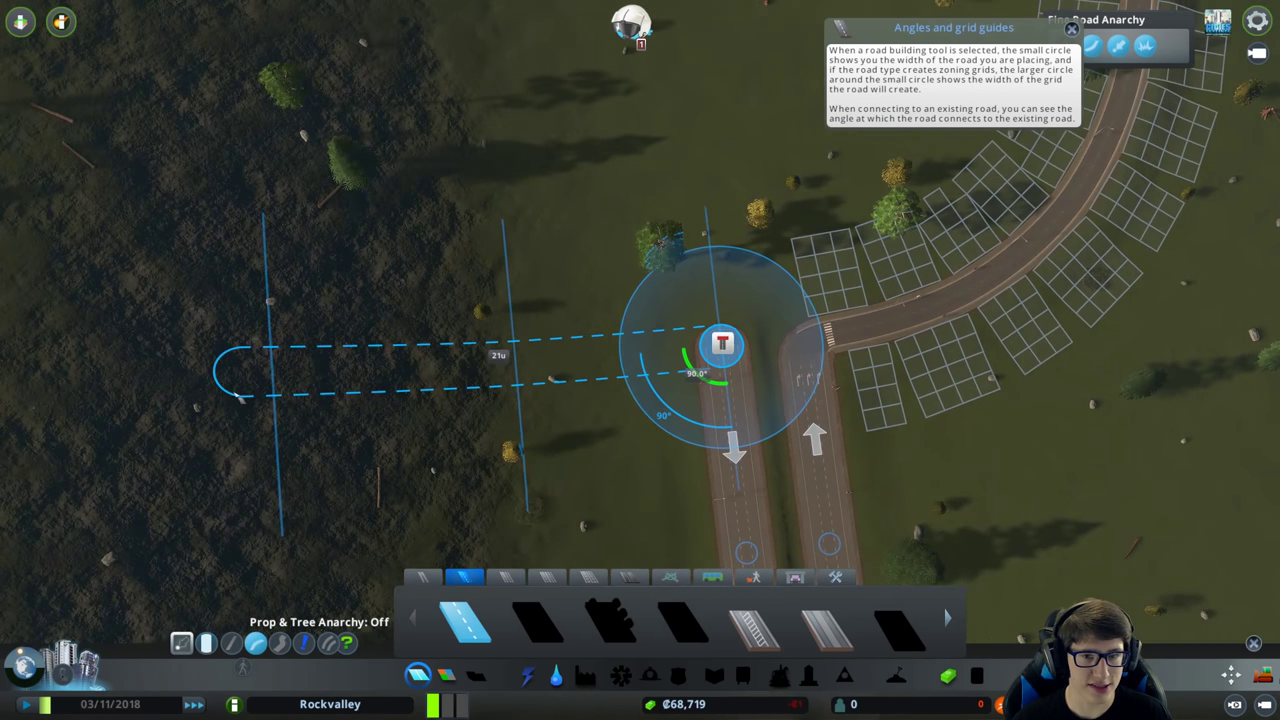
{"action": "left_click", "coordinate": [266, 384]}
{"action": "scroll", "coordinate": [243, 314], "scroll_direction": "down", "scroll_amount": 3}
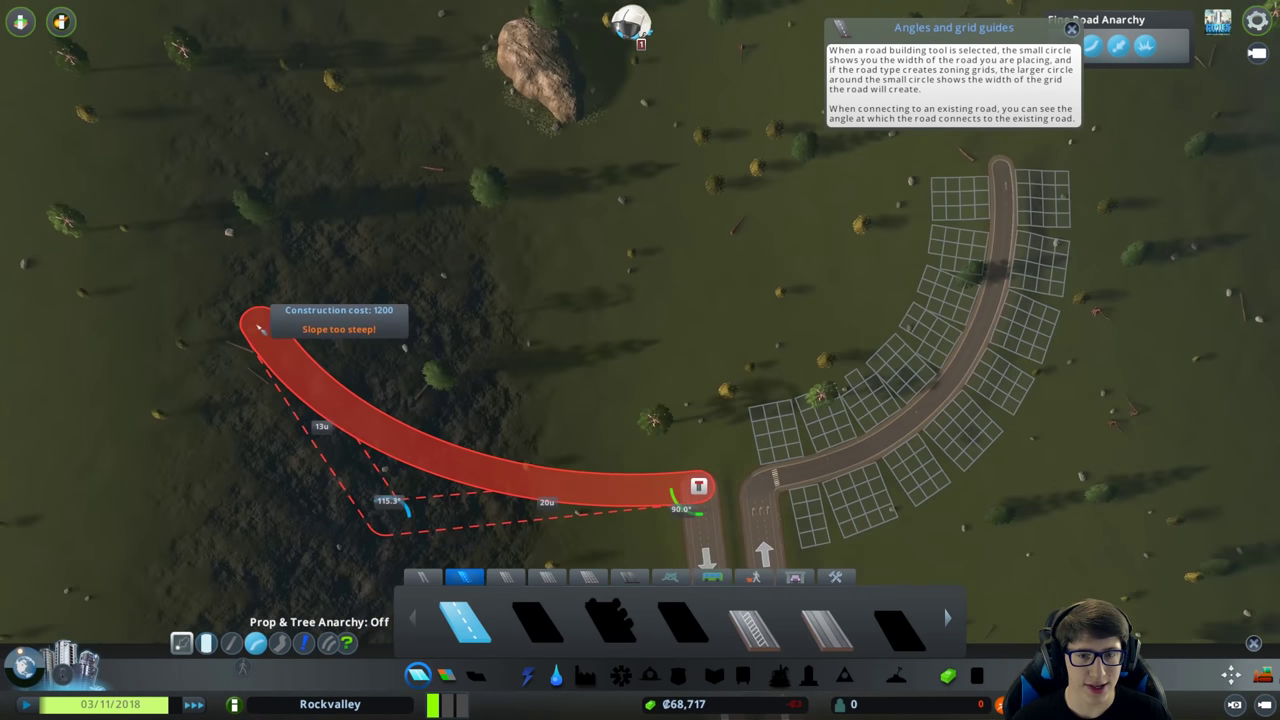
{"action": "scroll", "coordinate": [371, 271], "scroll_direction": "up", "scroll_amount": 2}
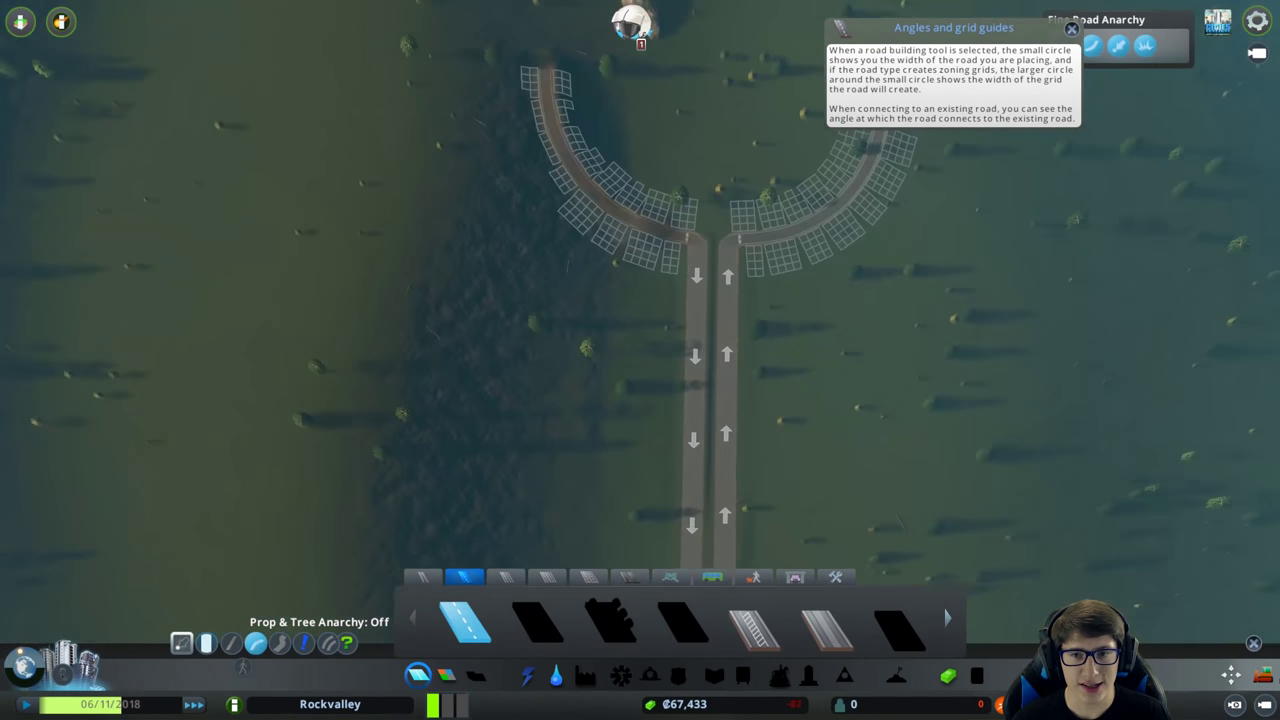
{"action": "scroll", "coordinate": [591, 457], "scroll_direction": "up", "scroll_amount": 5}
{"action": "key", "text": "w"}
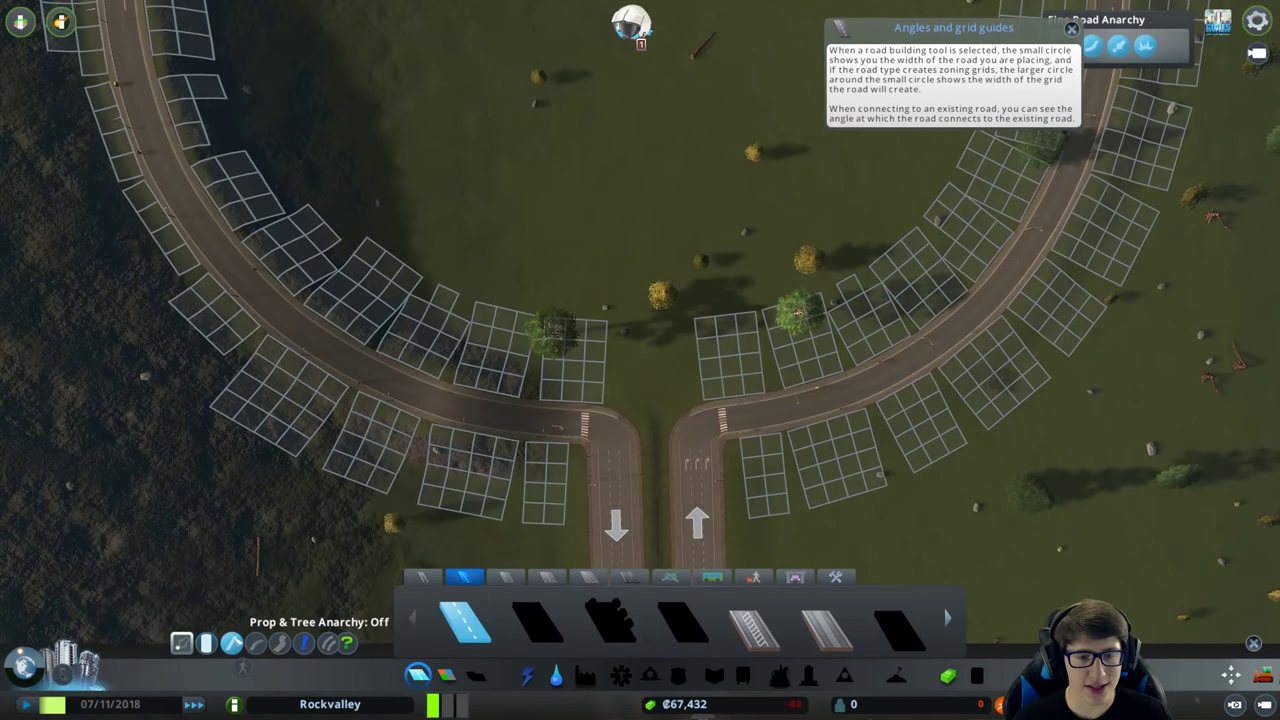
{"action": "scroll", "coordinate": [603, 410], "scroll_direction": "up", "scroll_amount": 3}
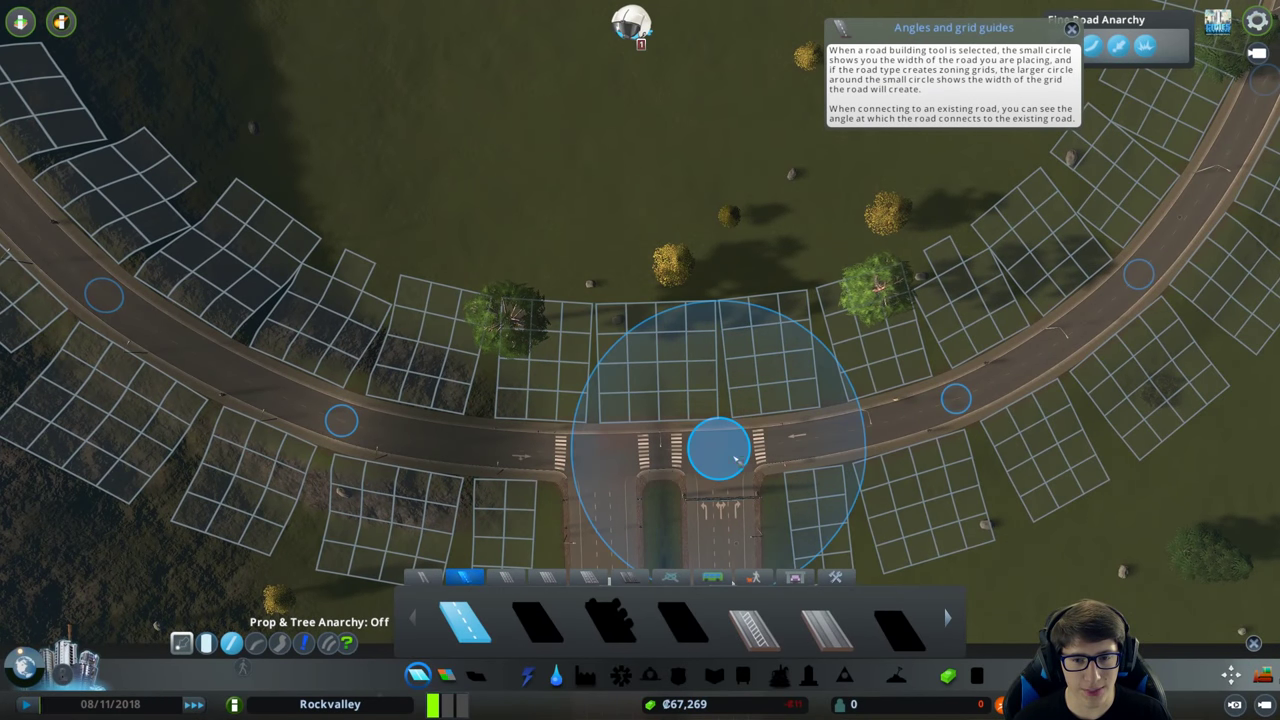
{"action": "scroll", "coordinate": [735, 458], "scroll_direction": "down", "scroll_amount": 5}
{"action": "scroll", "coordinate": [740, 449], "scroll_direction": "up", "scroll_amount": 4}
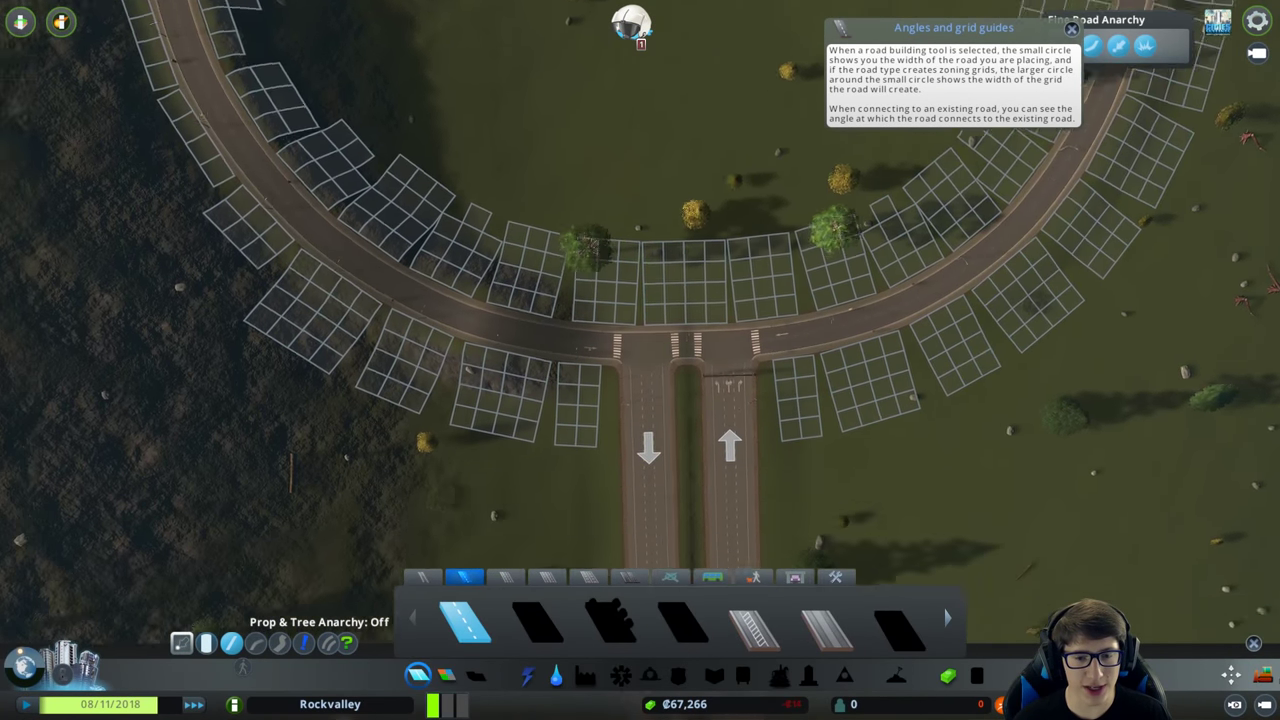
{"action": "left_click", "coordinate": [712, 577]}
{"action": "left_click", "coordinate": [795, 577]}
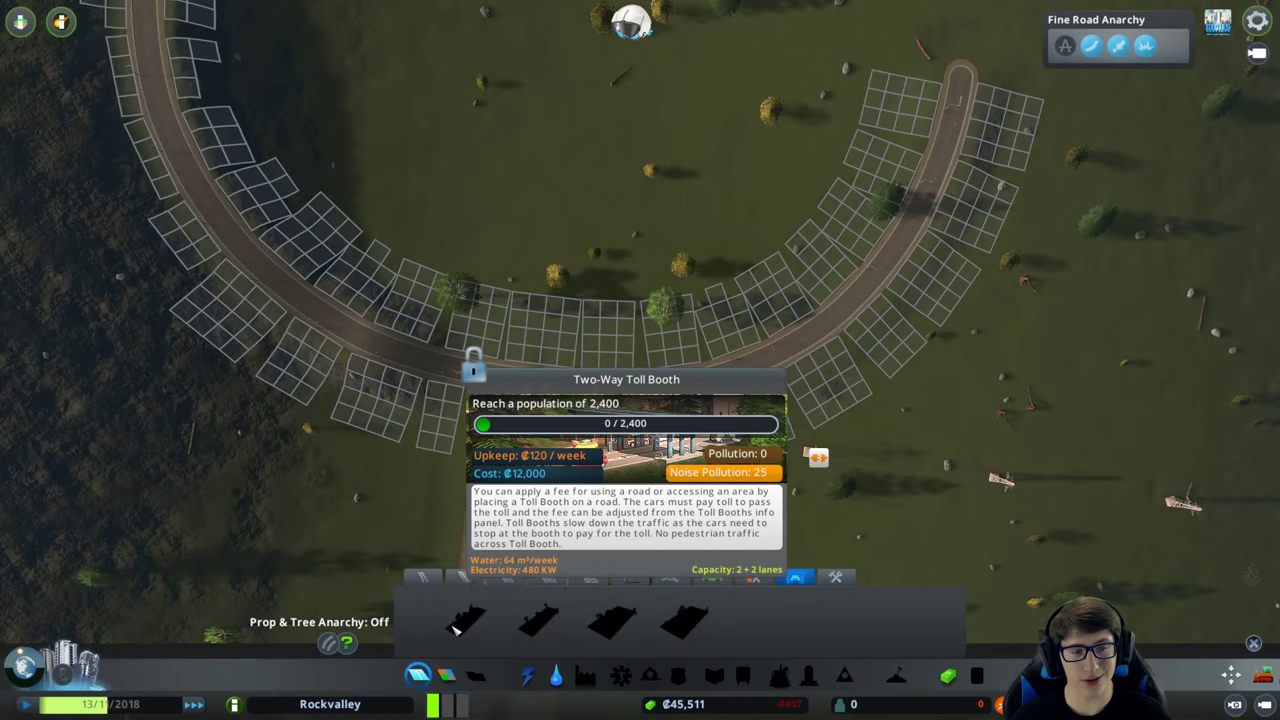
{"action": "scroll", "coordinate": [473, 368], "scroll_direction": "down", "scroll_amount": 5}
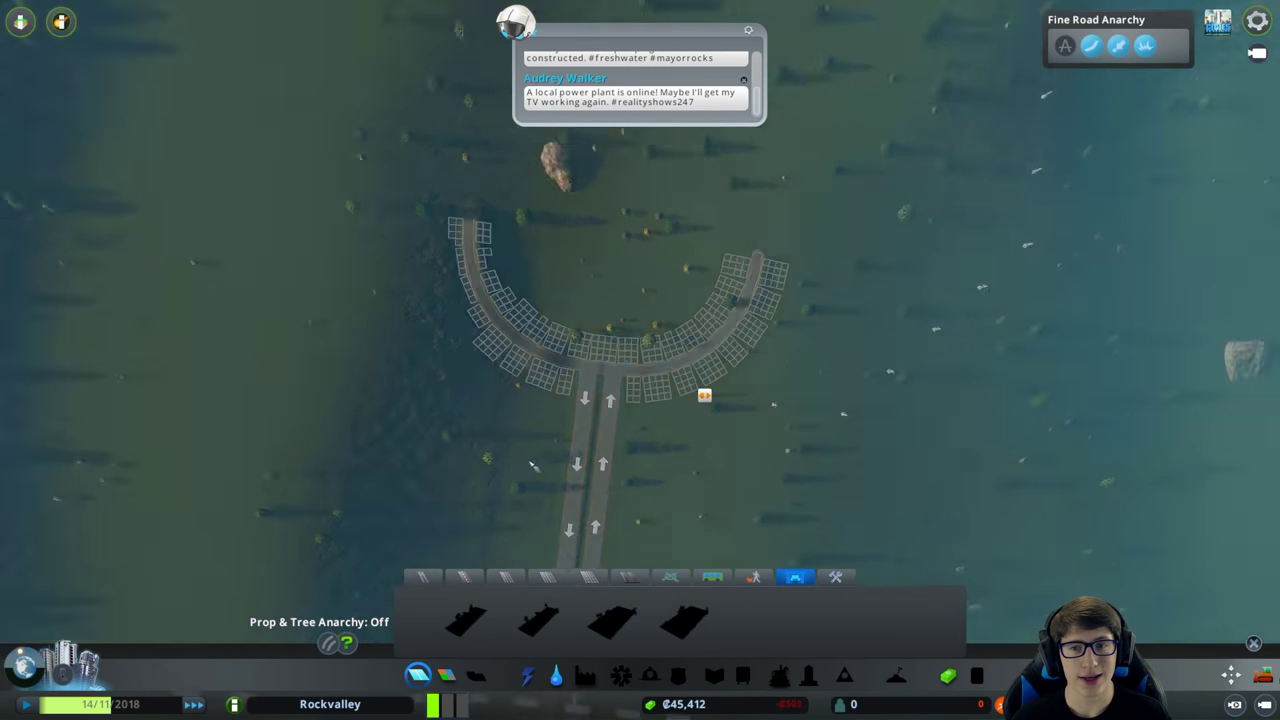
{"action": "scroll", "coordinate": [533, 465], "scroll_direction": "down", "scroll_amount": 3}
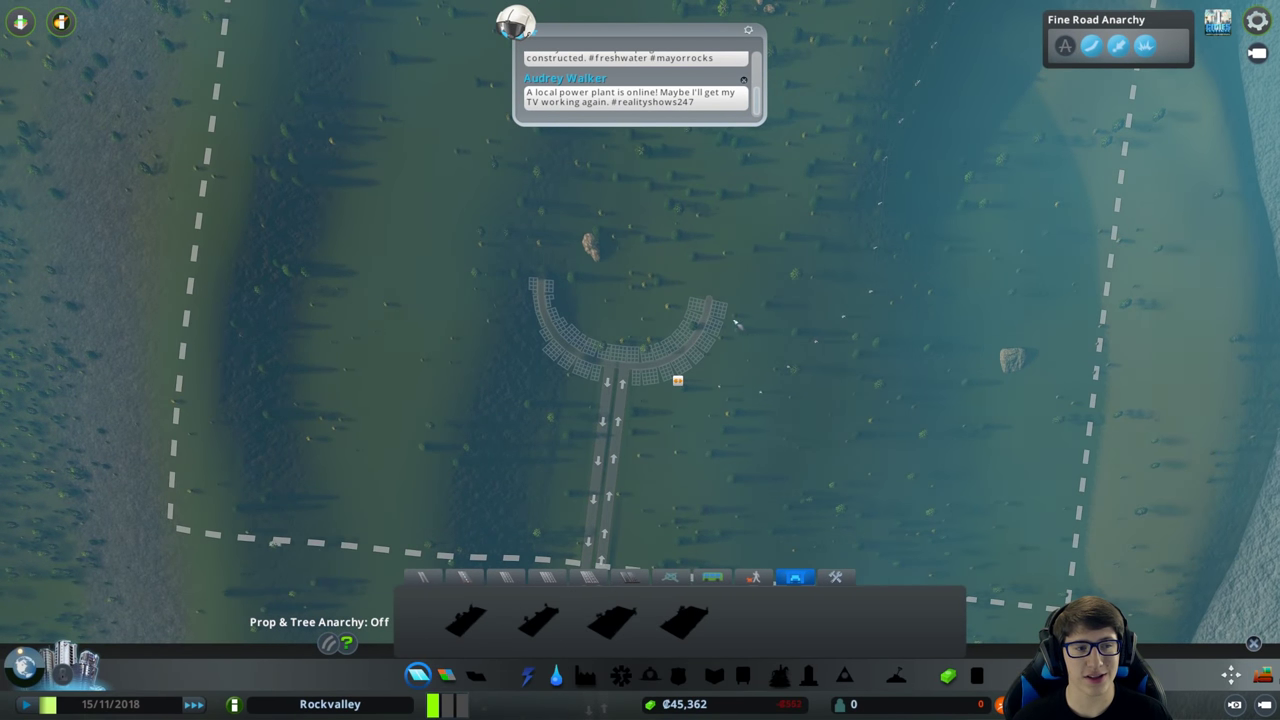
{"action": "scroll", "coordinate": [602, 443], "scroll_direction": "up", "scroll_amount": 8}
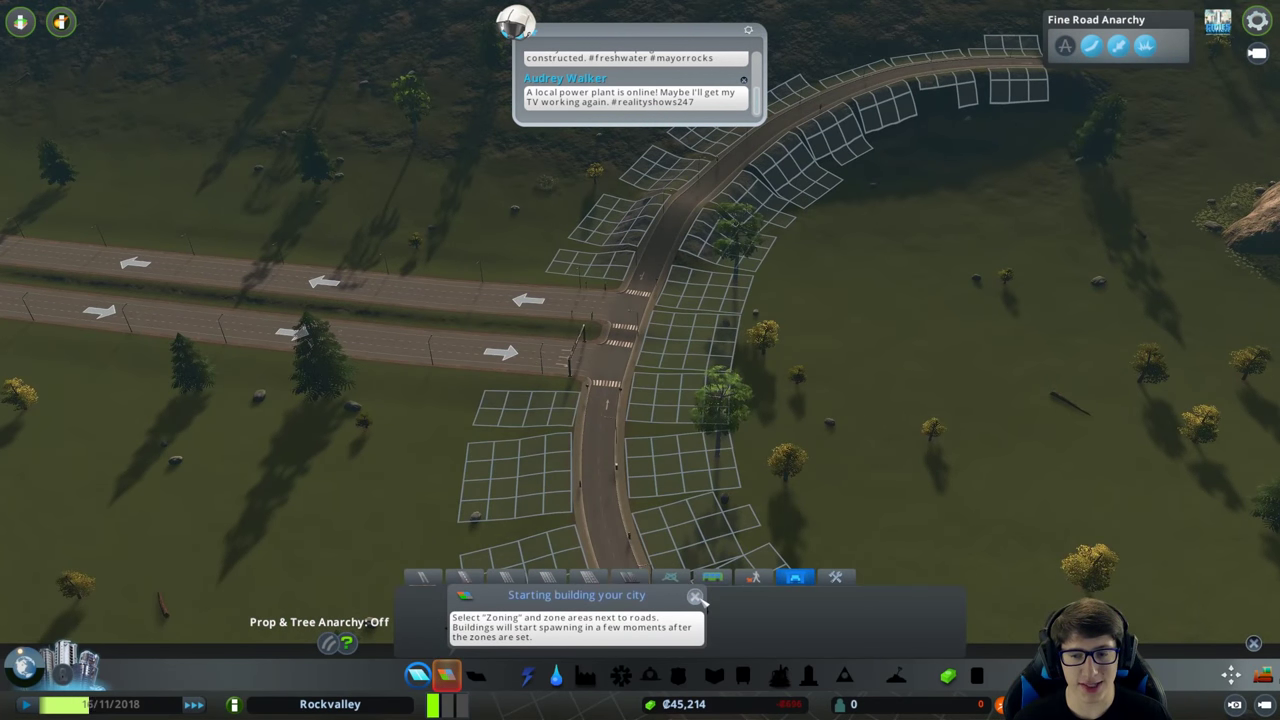
Dismiss the tutorial tip and paint low-density residential along both sides of Ward Street.
{"action": "left_click", "coordinate": [695, 597]}
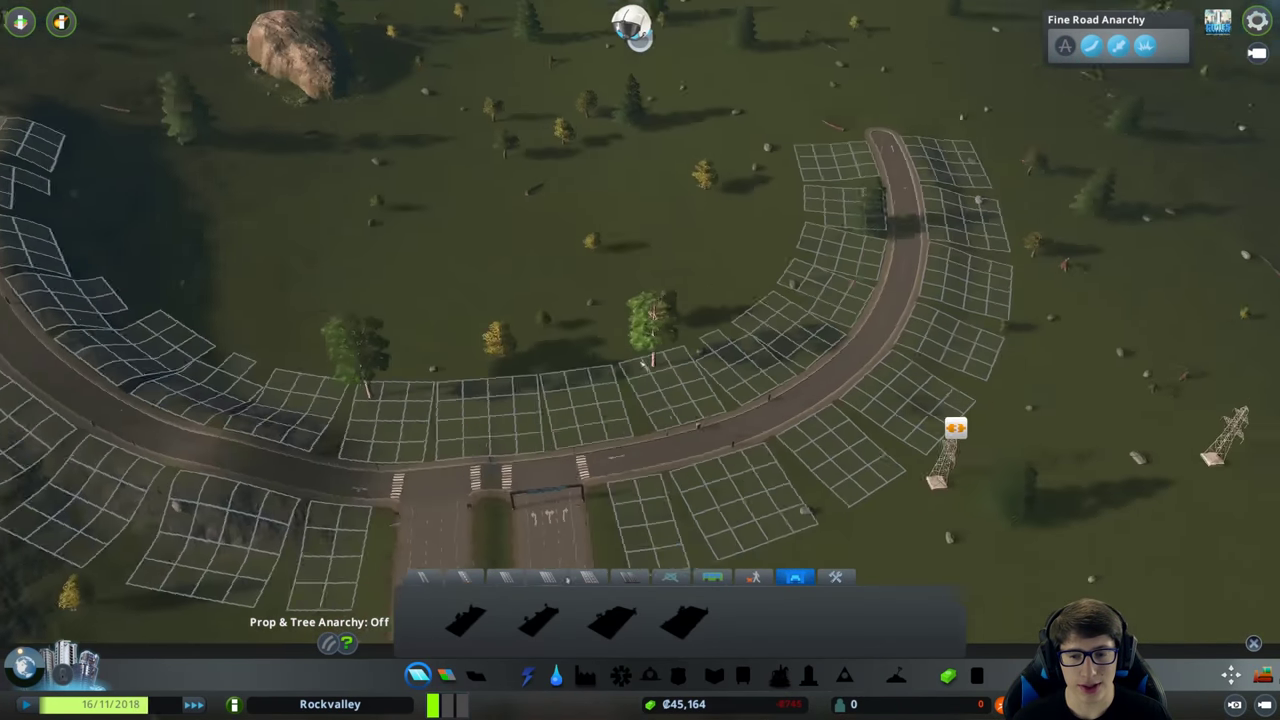
{"action": "scroll", "coordinate": [543, 314], "scroll_direction": "down", "scroll_amount": 5}
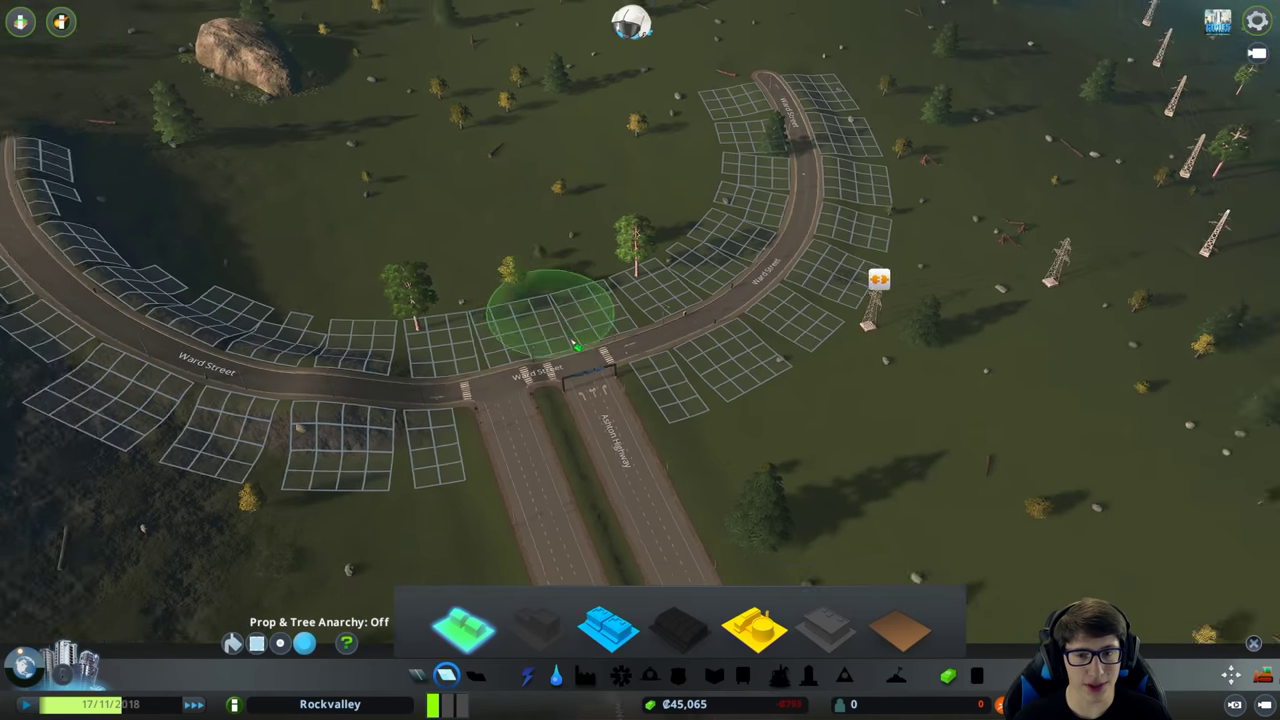
{"action": "scroll", "coordinate": [636, 368], "scroll_direction": "up", "scroll_amount": 3}
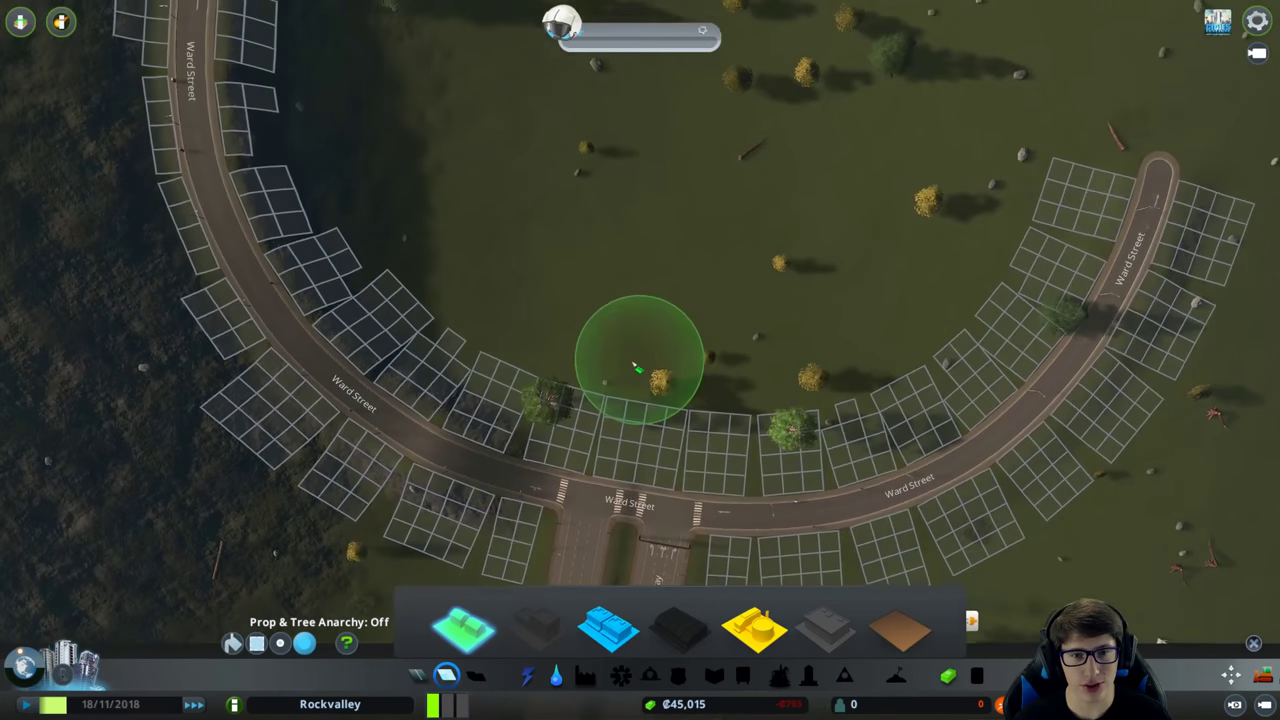
{"action": "scroll", "coordinate": [636, 368], "scroll_direction": "down", "scroll_amount": 3}
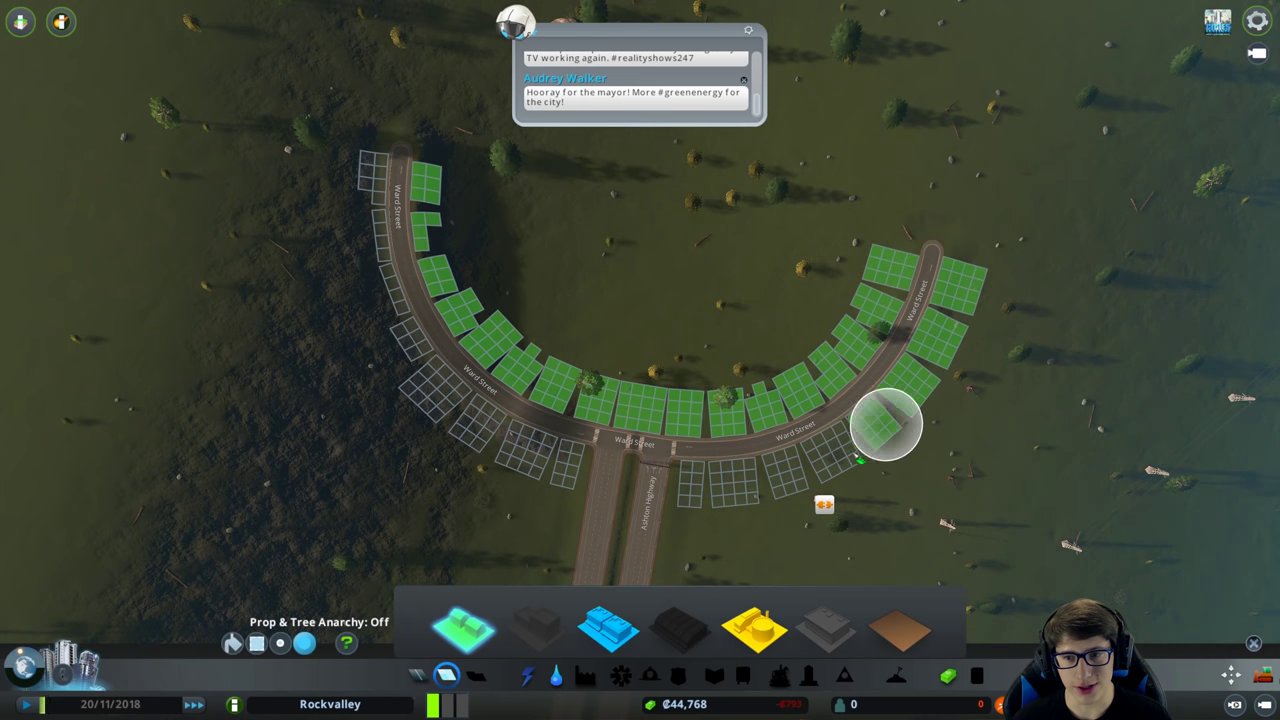
{"action": "left_click_drag", "start_coordinate": [440, 382], "coordinate": [355, 115]}
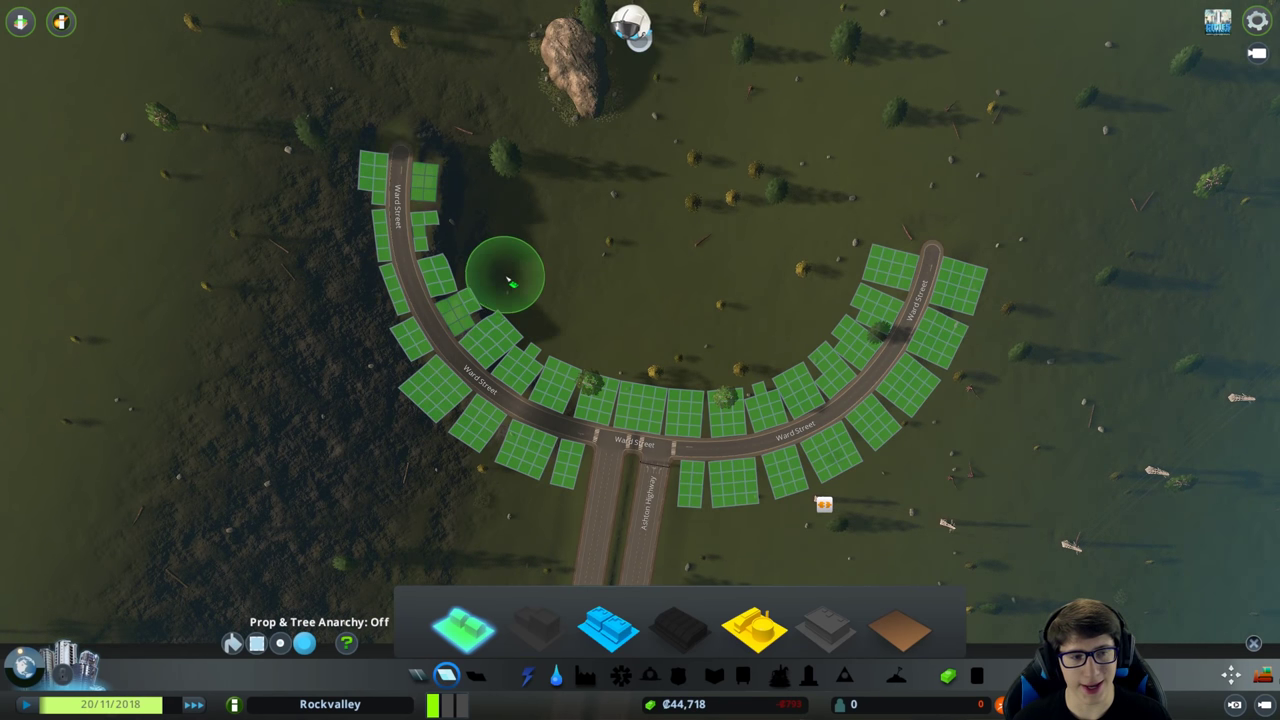
{"action": "scroll", "coordinate": [640, 365], "scroll_direction": "up", "scroll_amount": 4}
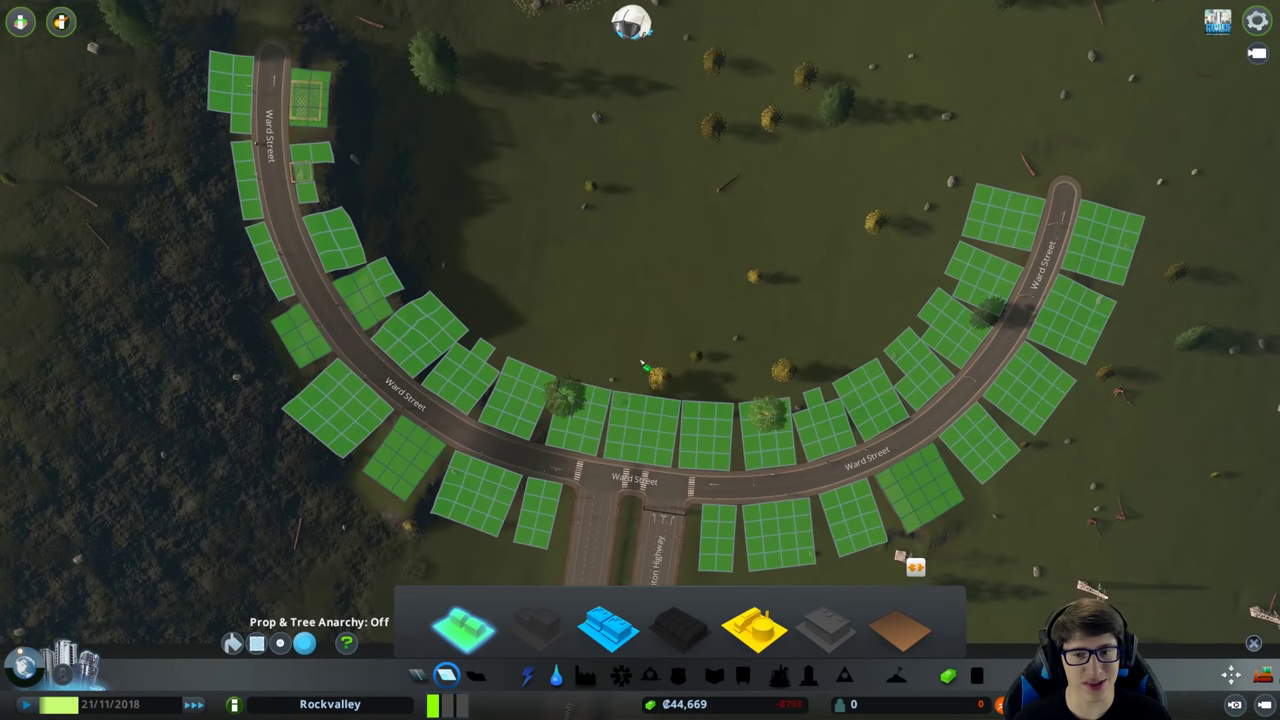
{"action": "scroll", "coordinate": [645, 366], "scroll_direction": "up", "scroll_amount": 3}
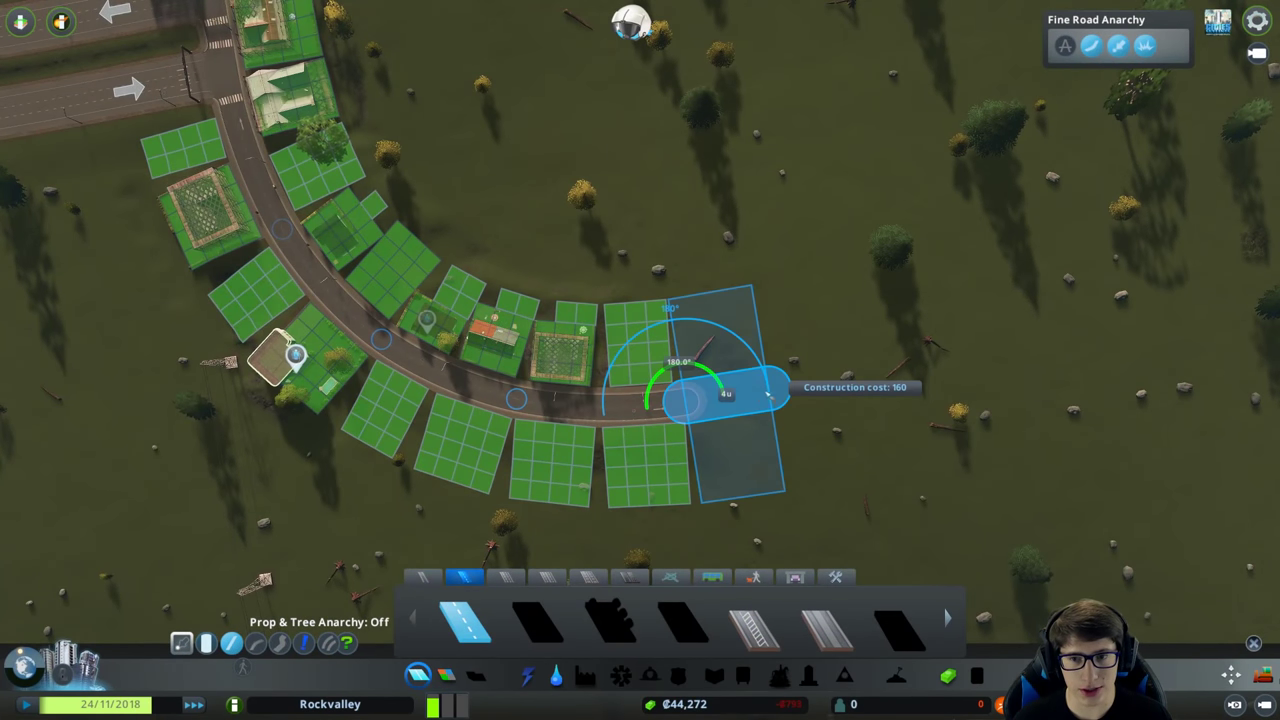
Build the short and curved road segments around the rock that close Ward Street's ring.
{"action": "left_click", "coordinate": [765, 393]}
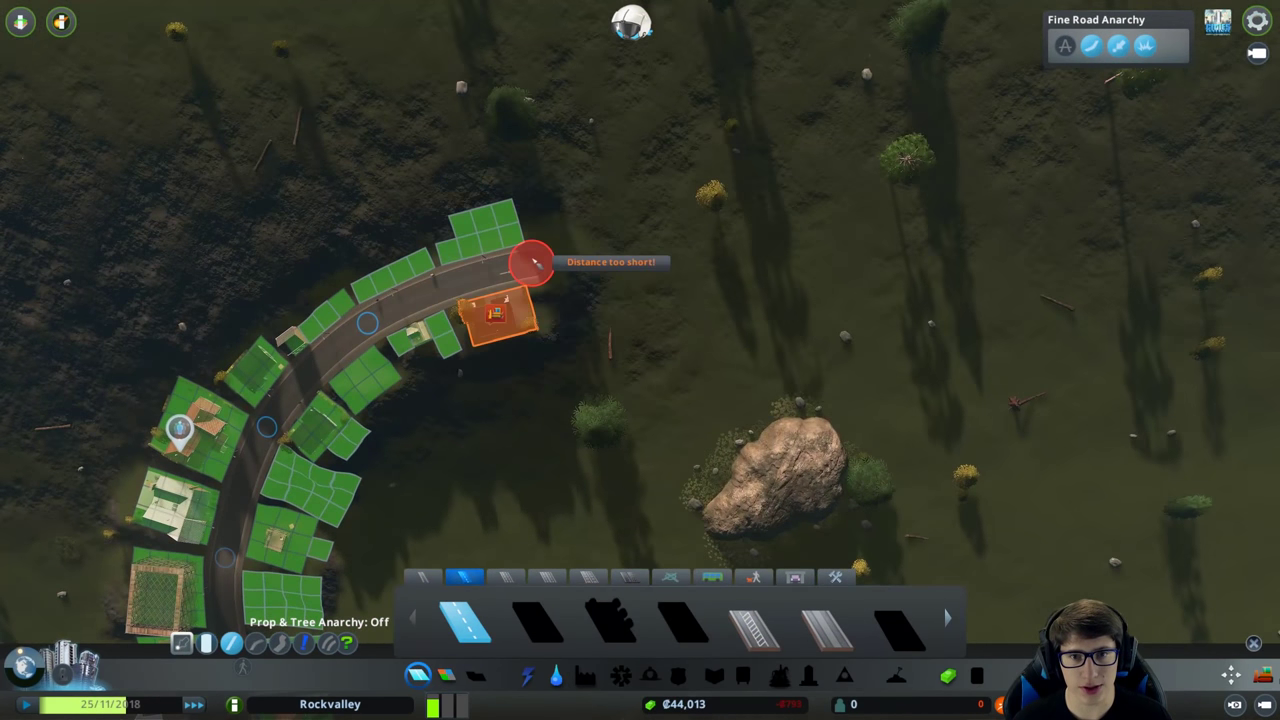
{"action": "left_click", "coordinate": [622, 250]}
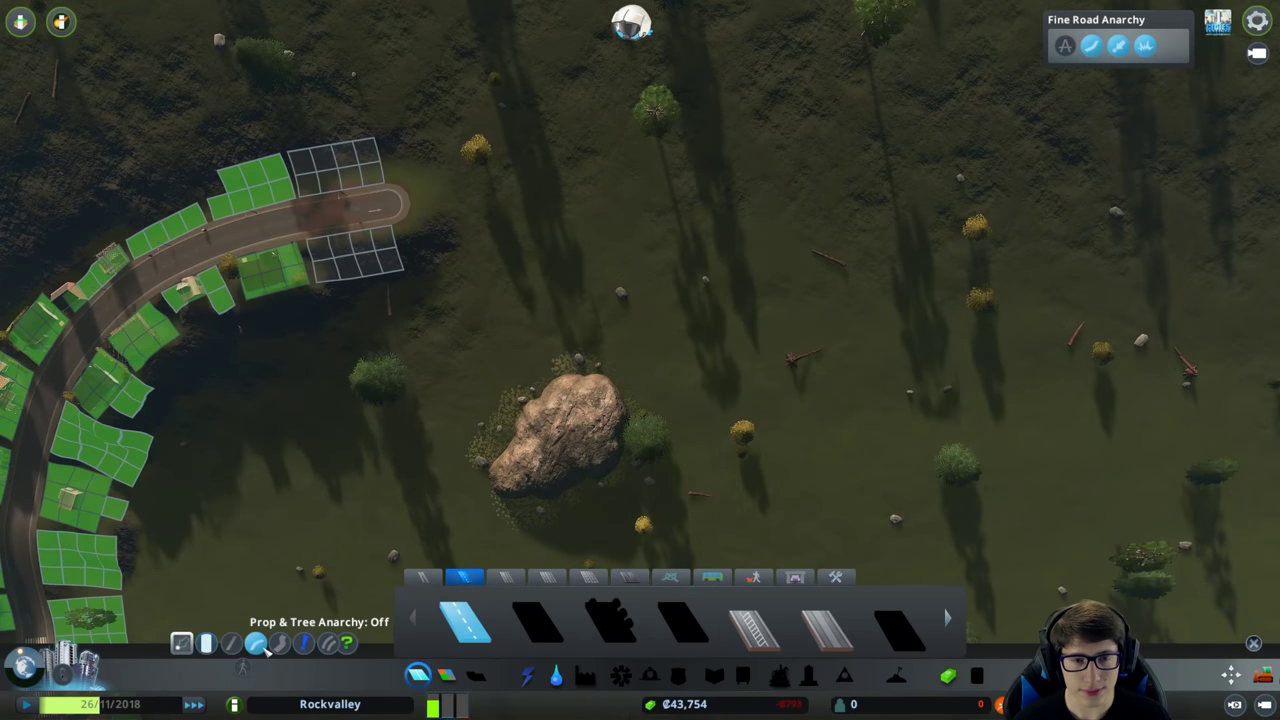
{"action": "scroll", "coordinate": [693, 157], "scroll_direction": "down", "scroll_amount": 2}
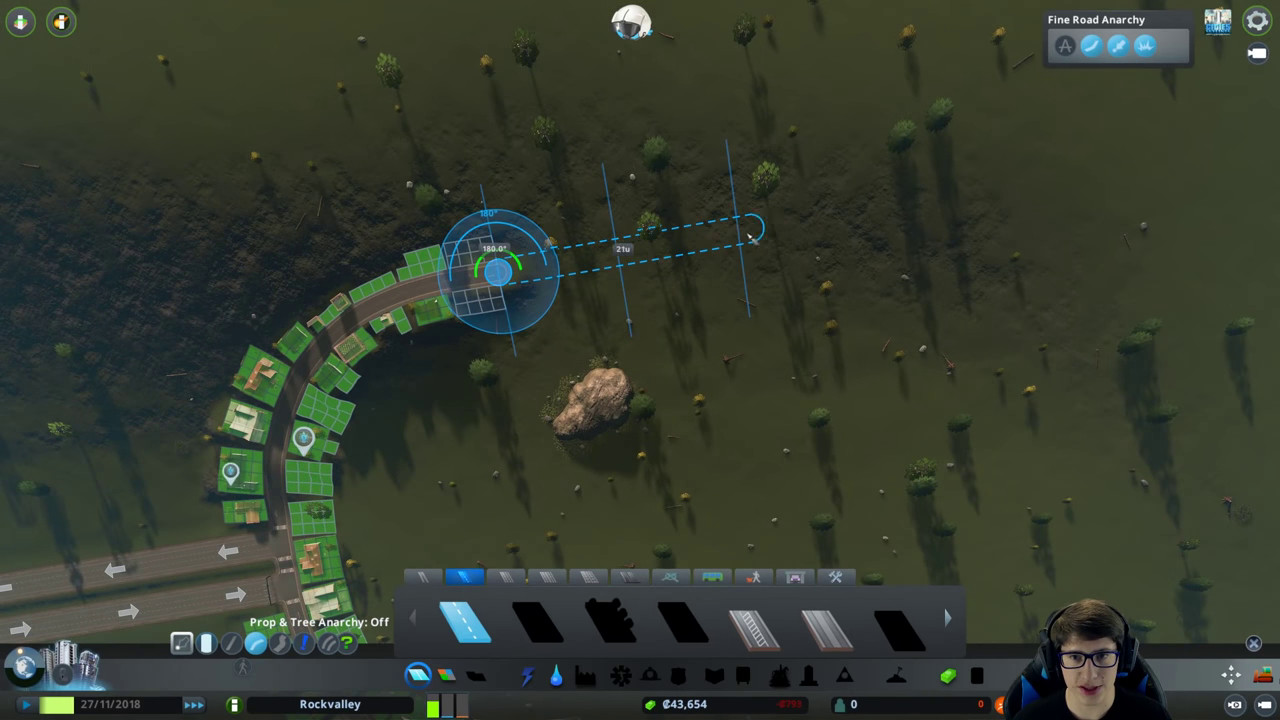
{"action": "left_click", "coordinate": [745, 232]}
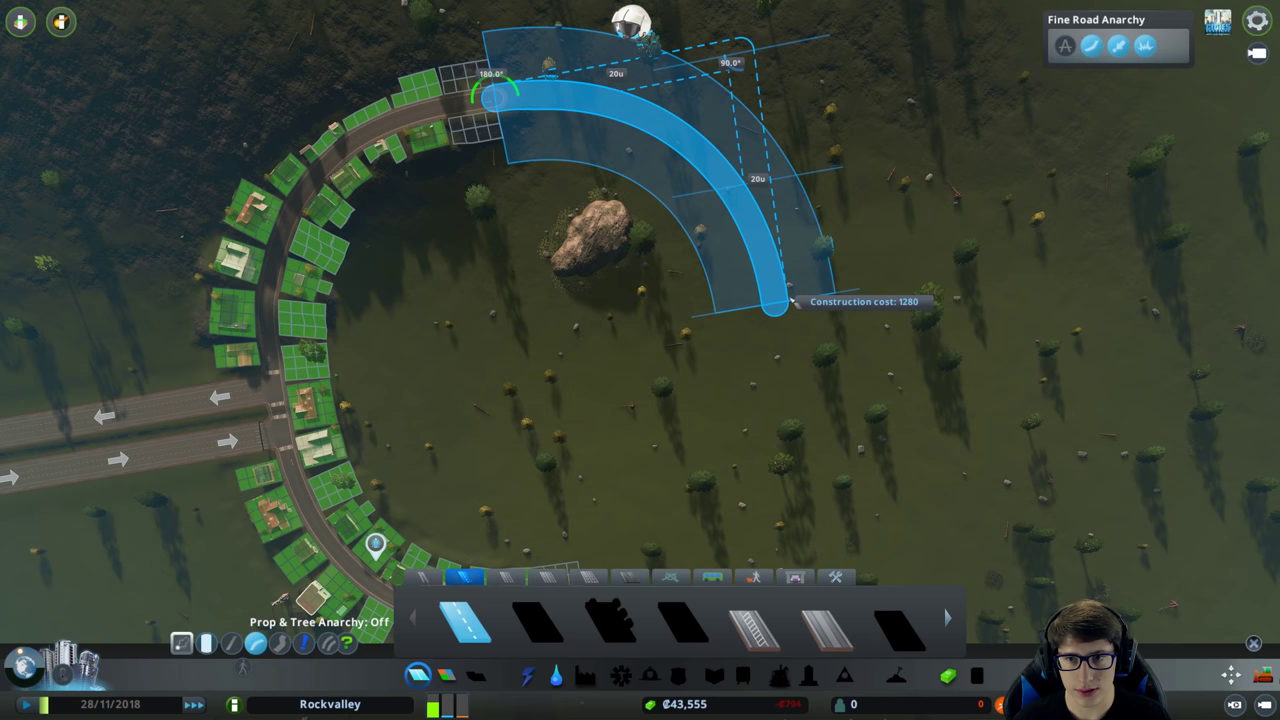
{"action": "left_click", "coordinate": [788, 302]}
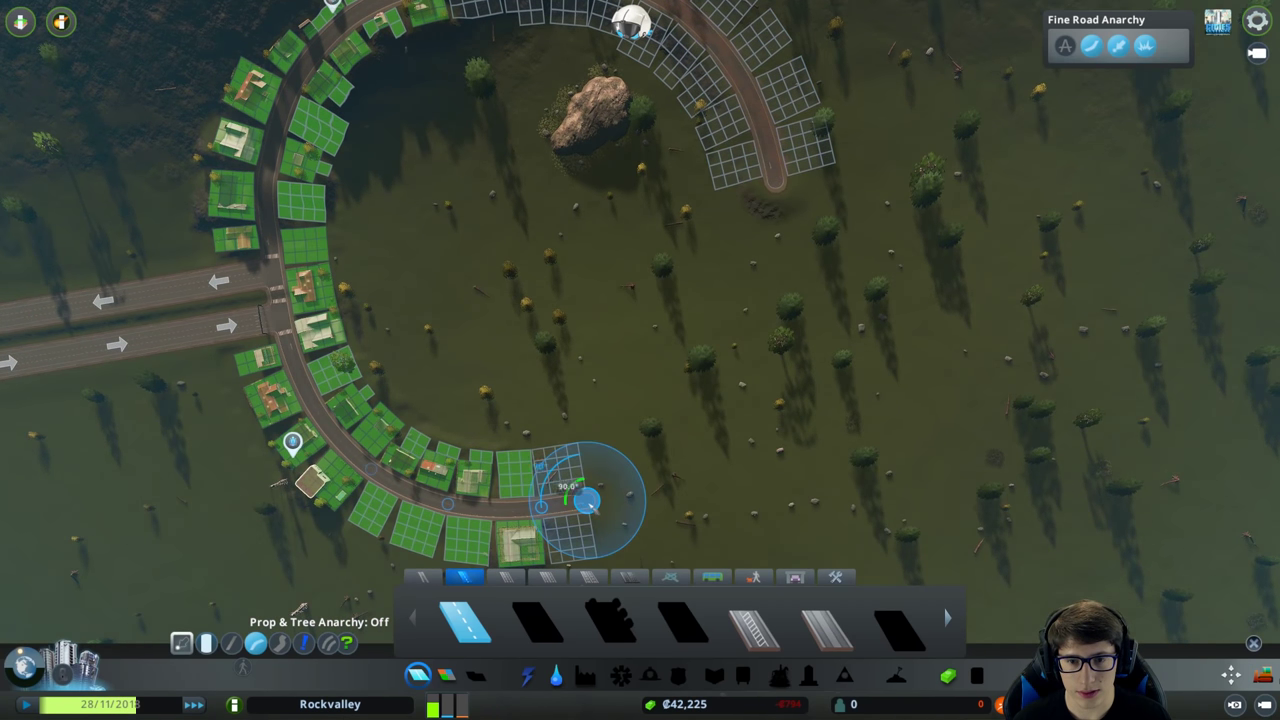
{"action": "key", "text": "d"}
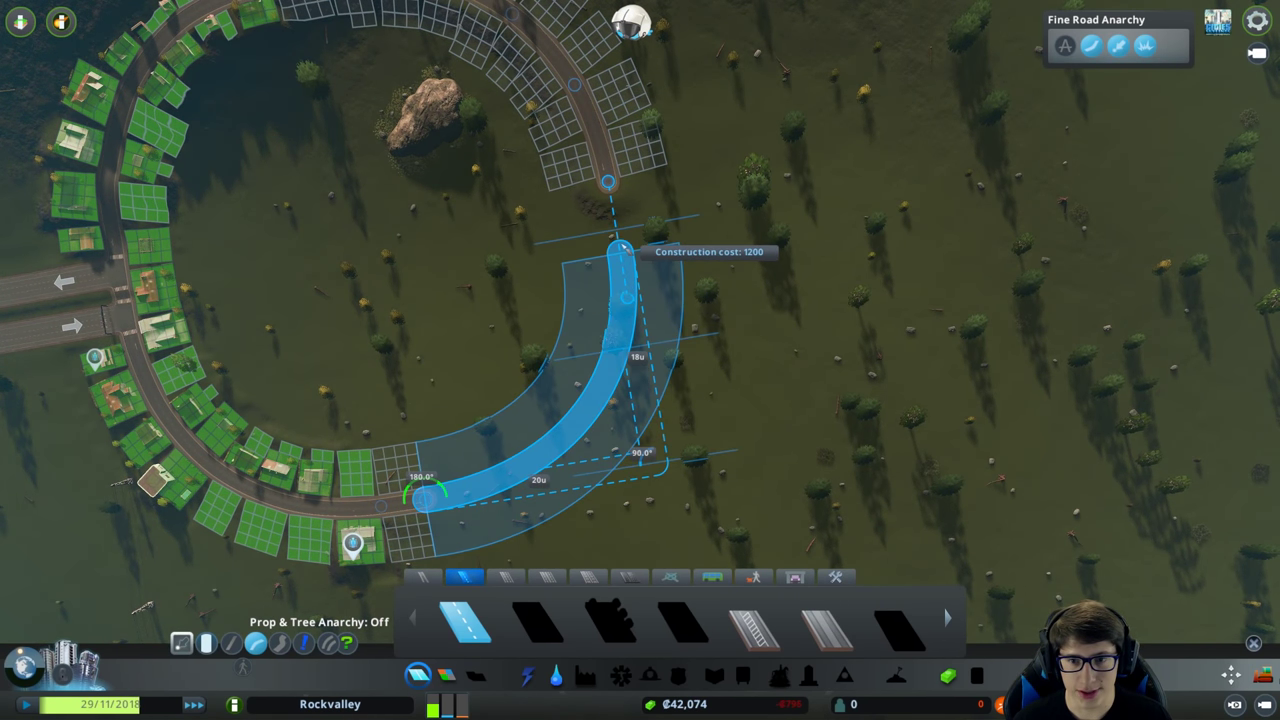
{"action": "left_click", "coordinate": [617, 228]}
{"action": "scroll", "coordinate": [617, 240], "scroll_direction": "up", "scroll_amount": 5}
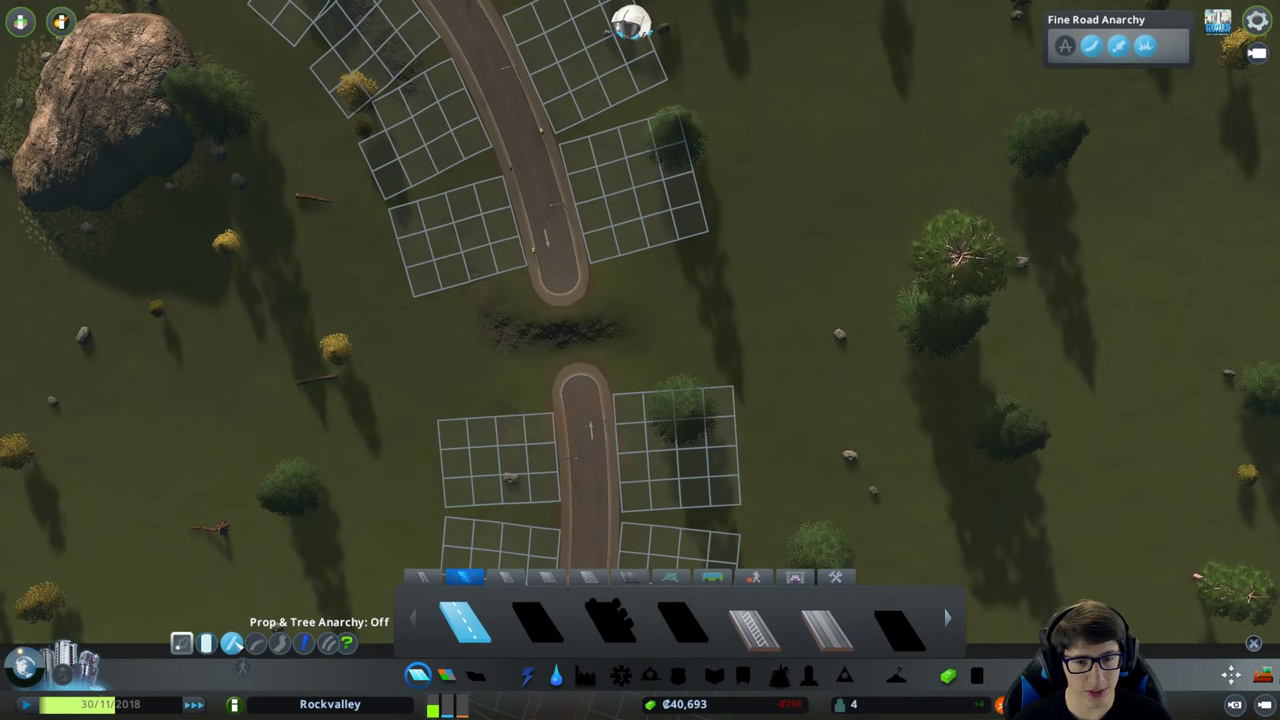
{"action": "scroll", "coordinate": [580, 393], "scroll_direction": "down", "scroll_amount": 2}
{"action": "scroll", "coordinate": [557, 277], "scroll_direction": "down", "scroll_amount": 6}
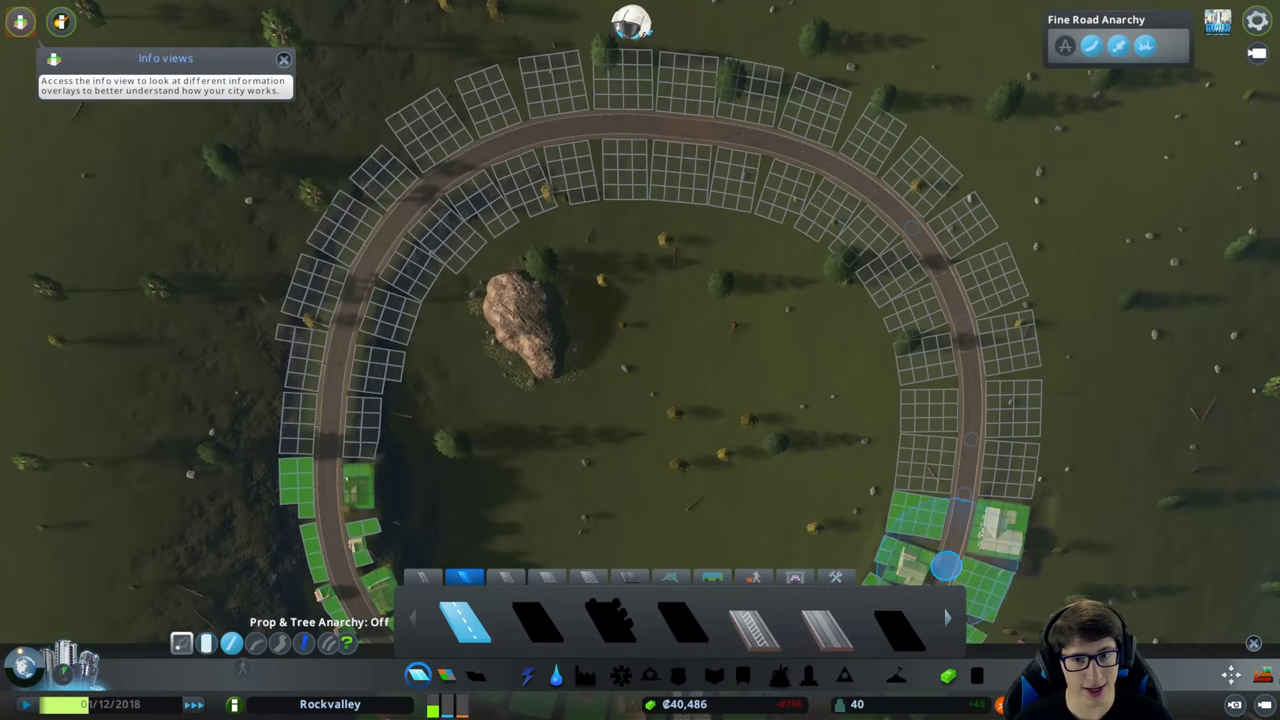
Look around the completed ring and bring up zoning for its empty plots.
{"action": "key", "text": "b"}
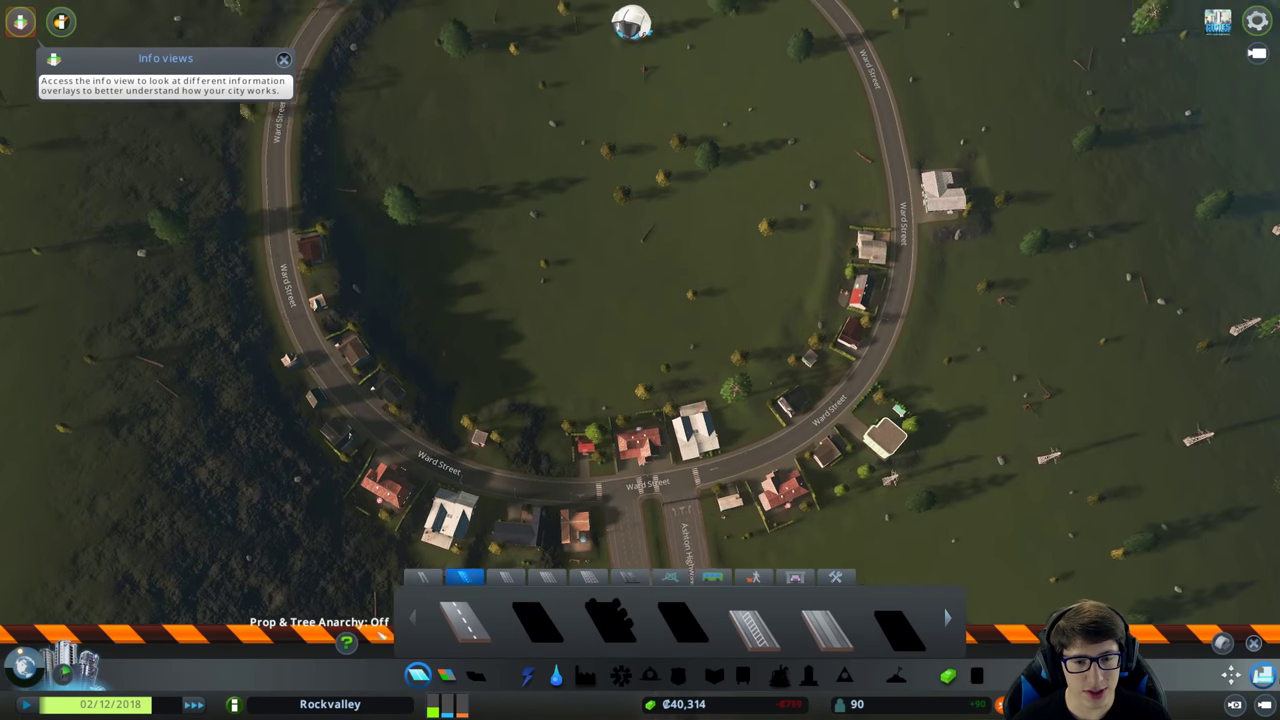
{"action": "key", "text": "e"}
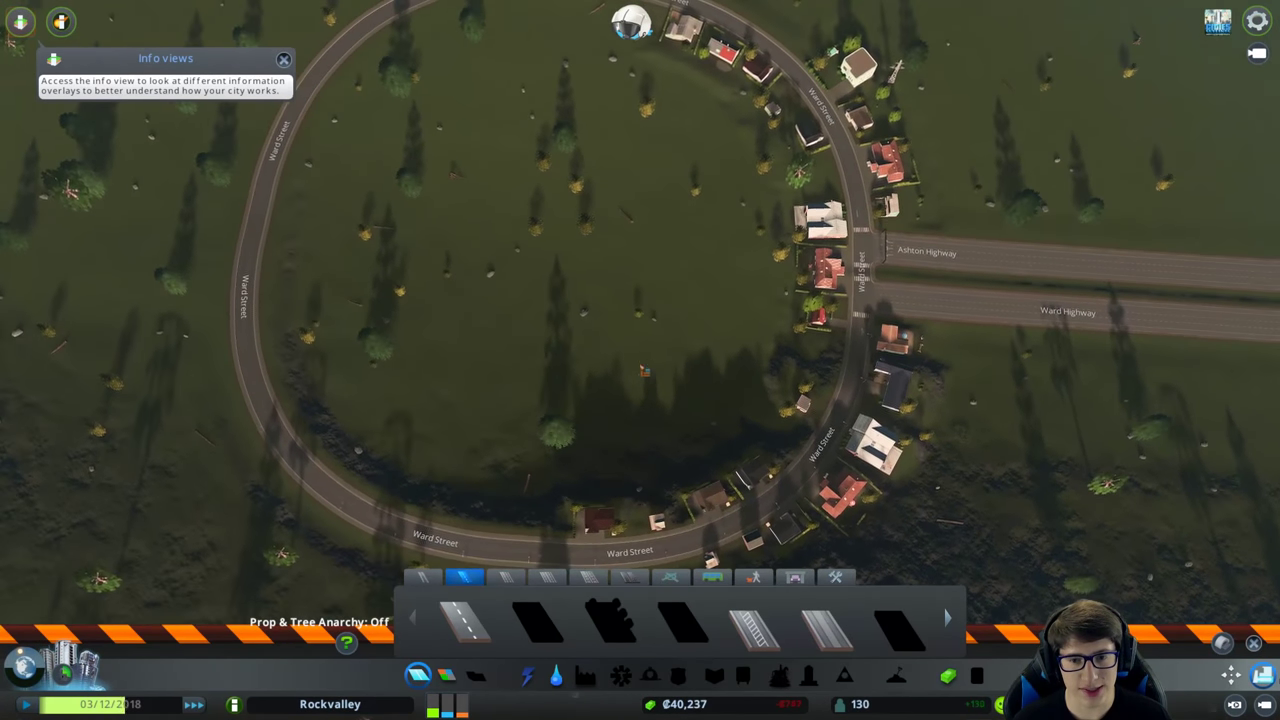
{"action": "key", "text": "a"}
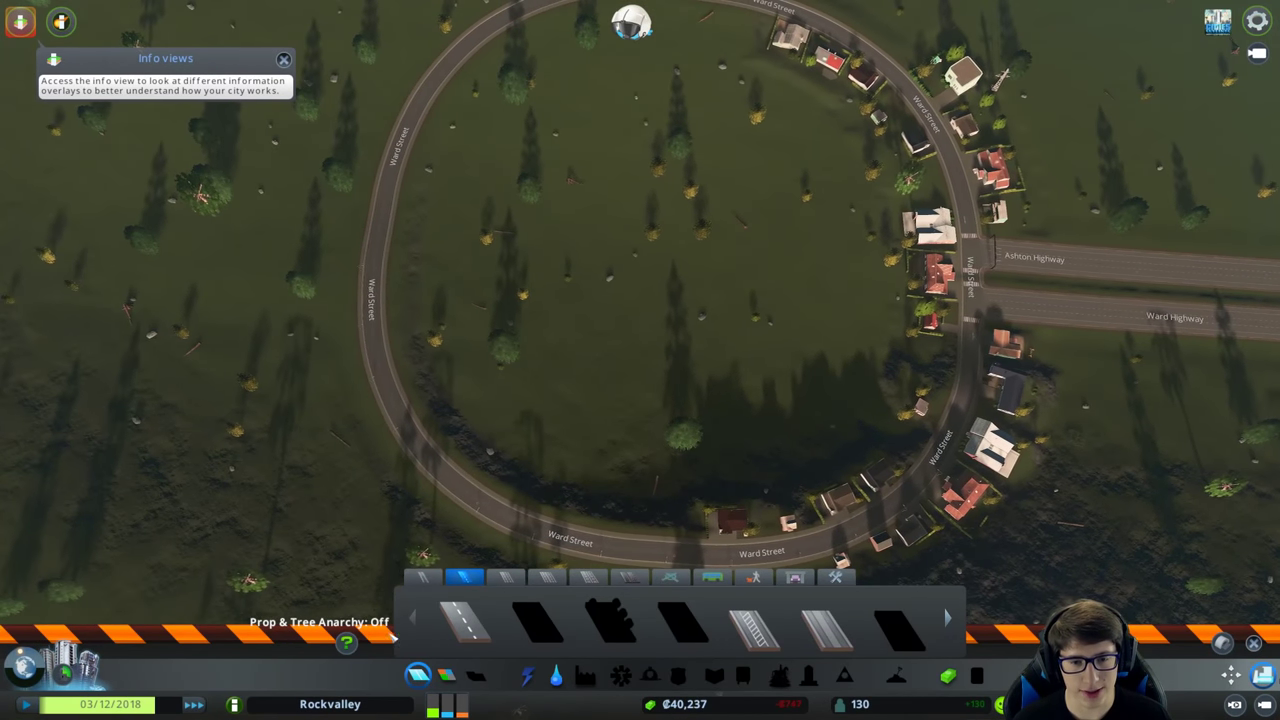
{"action": "key", "text": "a"}
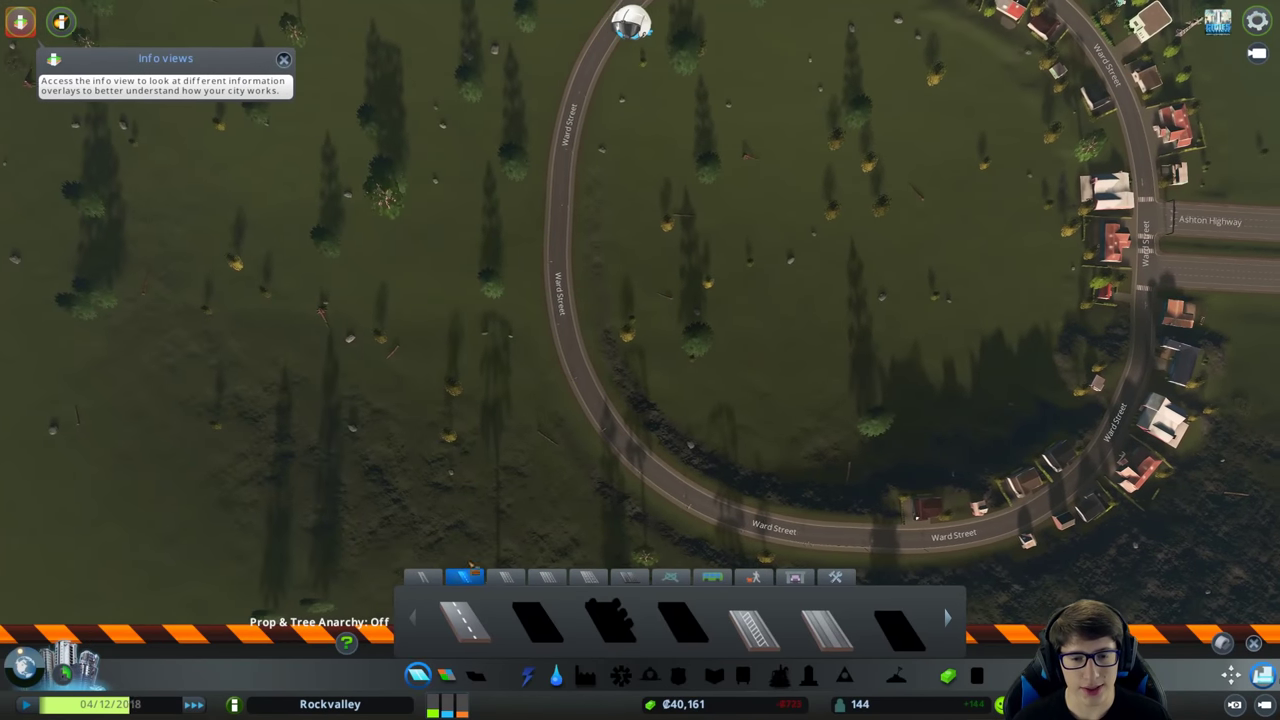
{"action": "key", "text": "z"}
{"action": "key", "text": "e"}
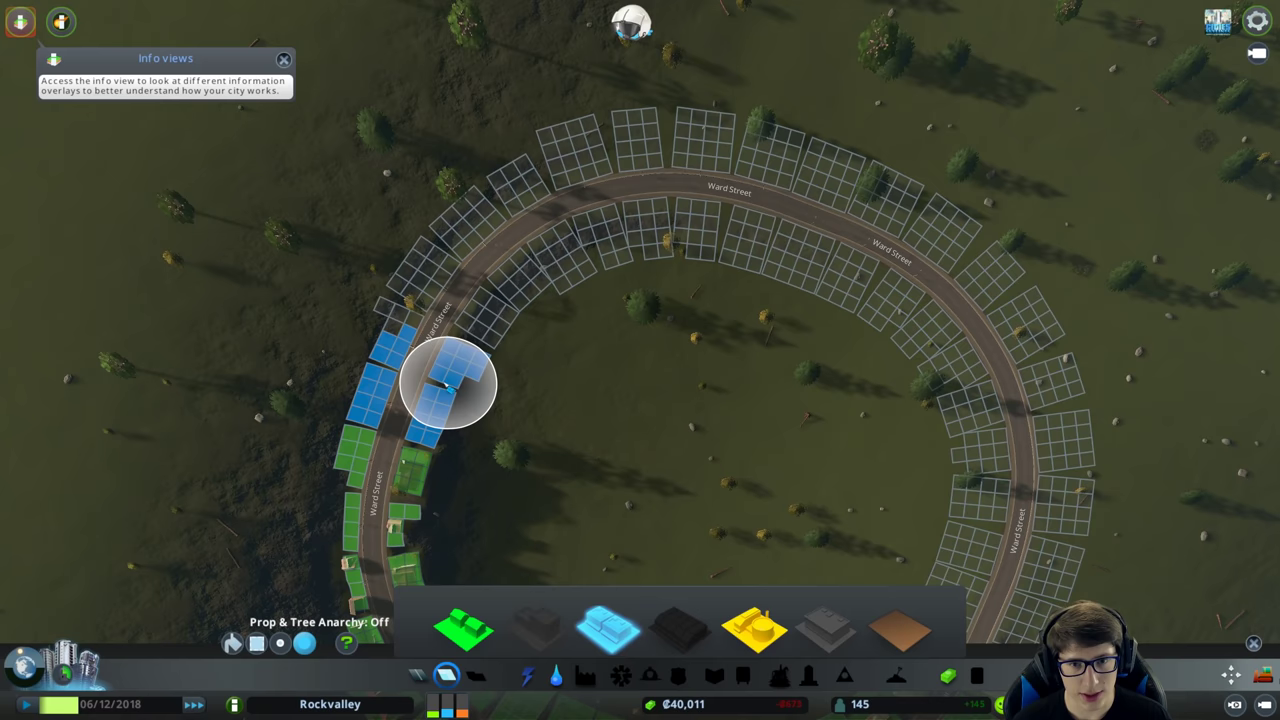
{"action": "scroll", "coordinate": [393, 355], "scroll_direction": "down", "scroll_amount": 3}
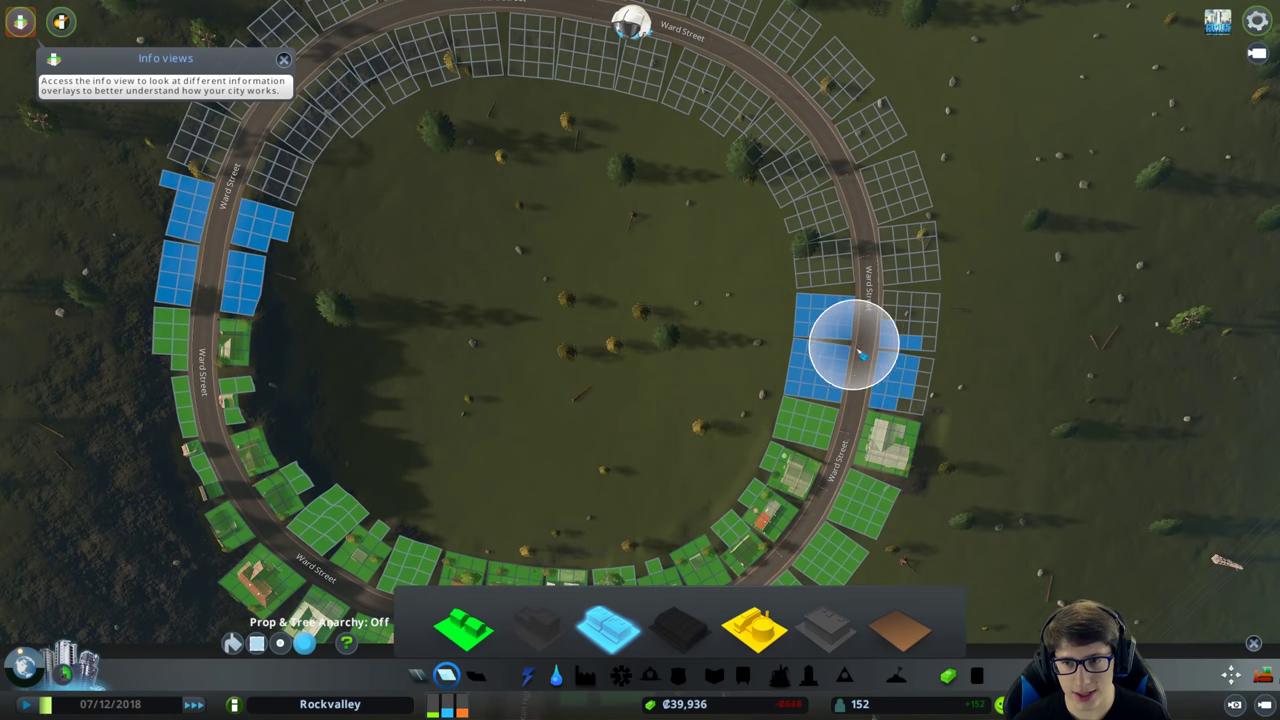
Paint the outer ring of Ward Street plots as industrial.
{"action": "key", "text": "w"}
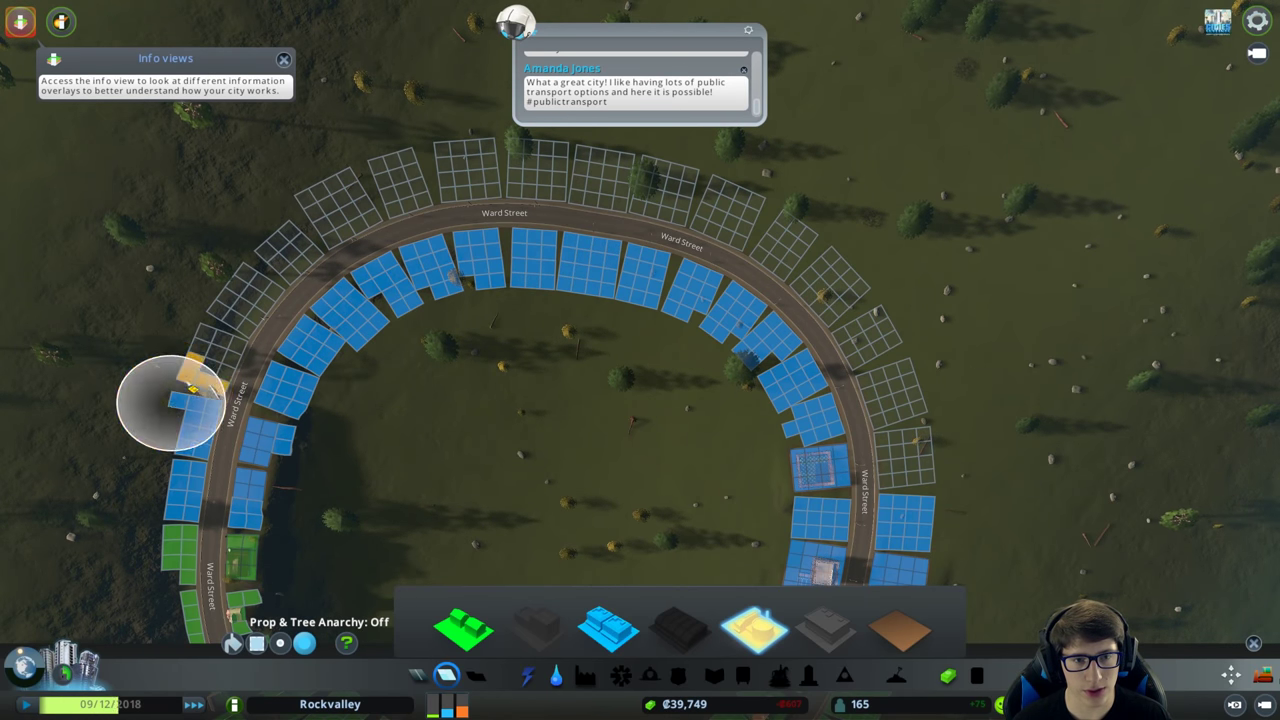
{"action": "mouse_move", "coordinate": [170, 402]}
{"action": "left_mouse_down"}
{"action": "mouse_move", "coordinate": [486, 163]}
{"action": "mouse_move", "coordinate": [857, 277]}
{"action": "mouse_move", "coordinate": [880, 398]}
{"action": "left_mouse_up"}
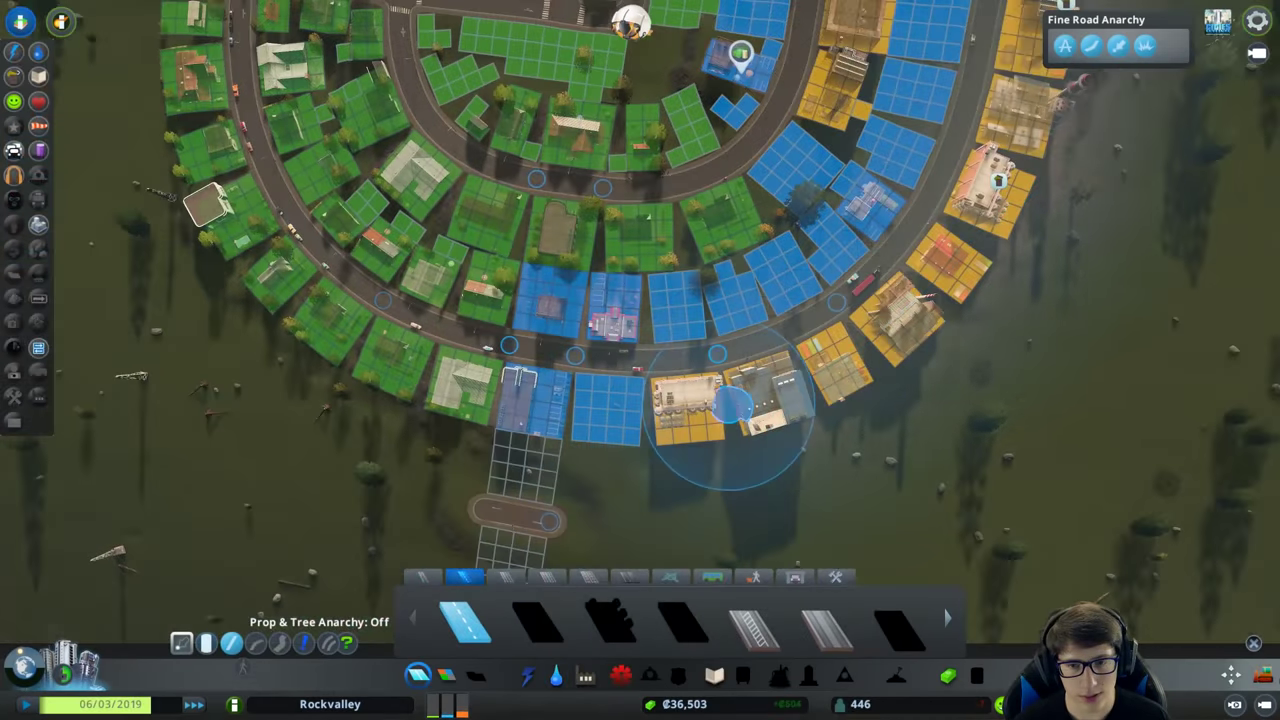
{"action": "scroll", "coordinate": [733, 403], "scroll_direction": "down", "scroll_amount": 5}
{"action": "scroll", "coordinate": [686, 357], "scroll_direction": "up", "scroll_amount": 5}
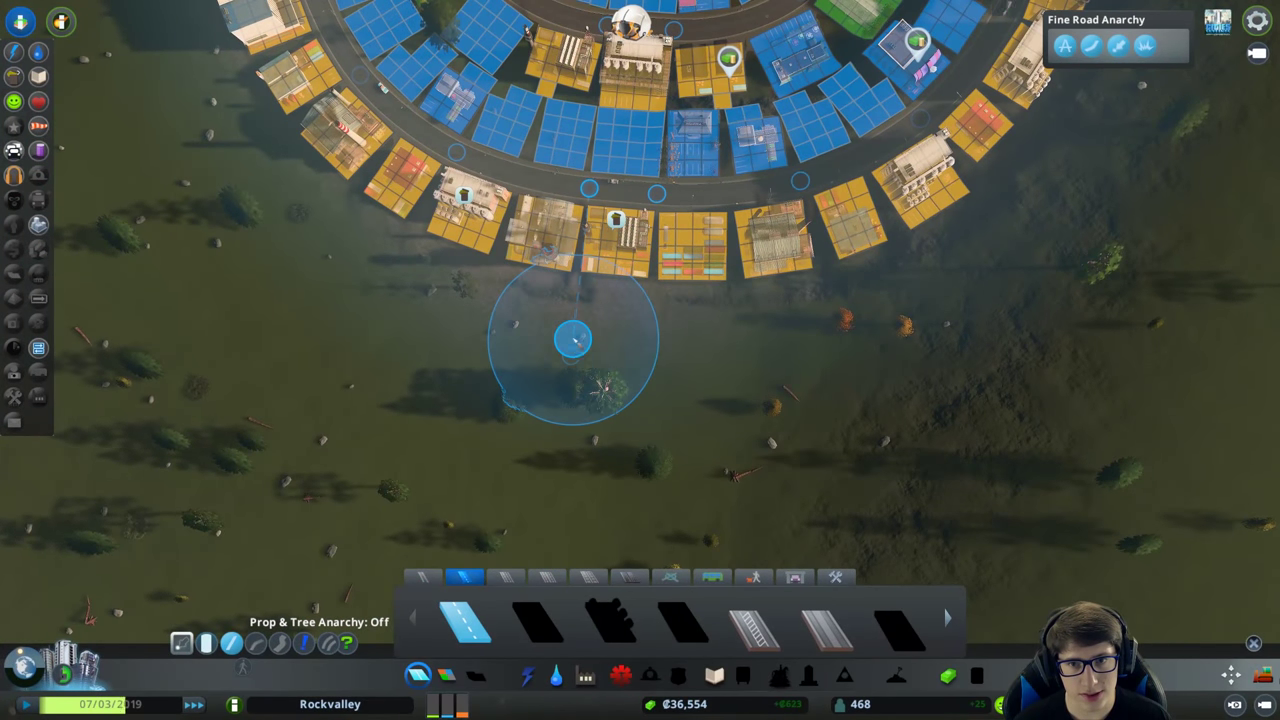
{"action": "scroll", "coordinate": [640, 363], "scroll_direction": "down", "scroll_amount": 5}
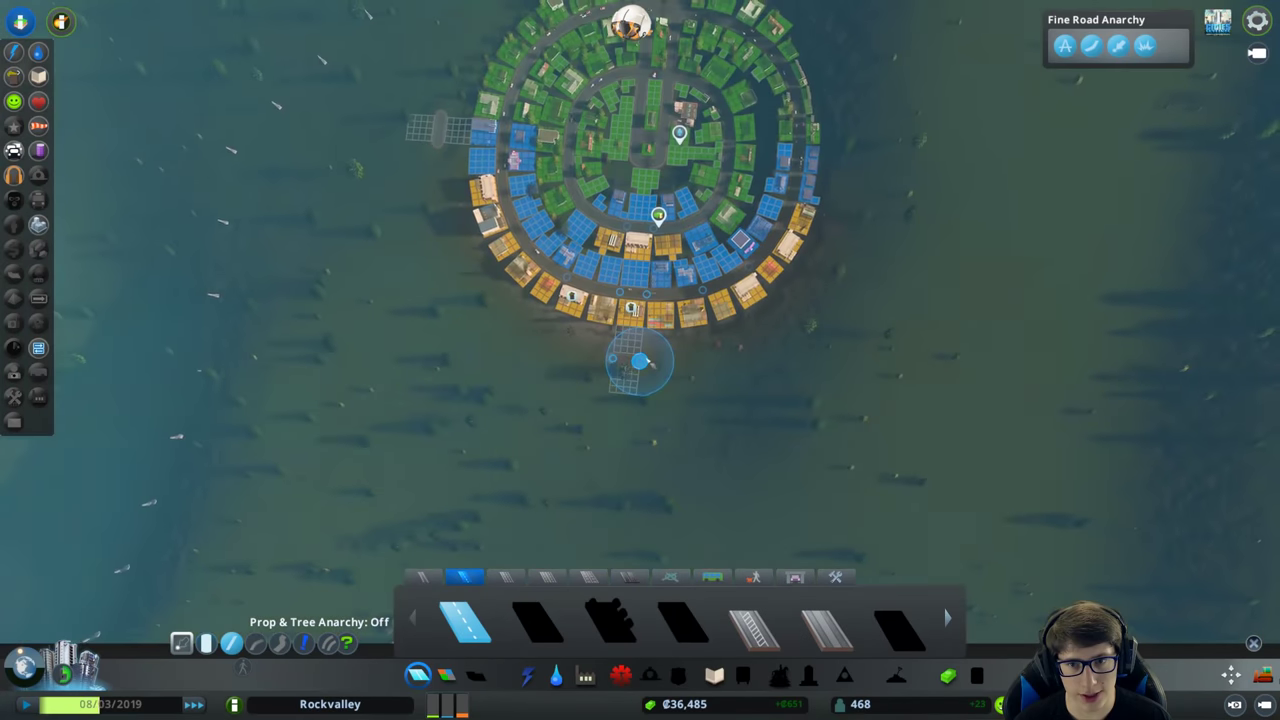
{"action": "scroll", "coordinate": [400, 543], "scroll_direction": "up", "scroll_amount": 5}
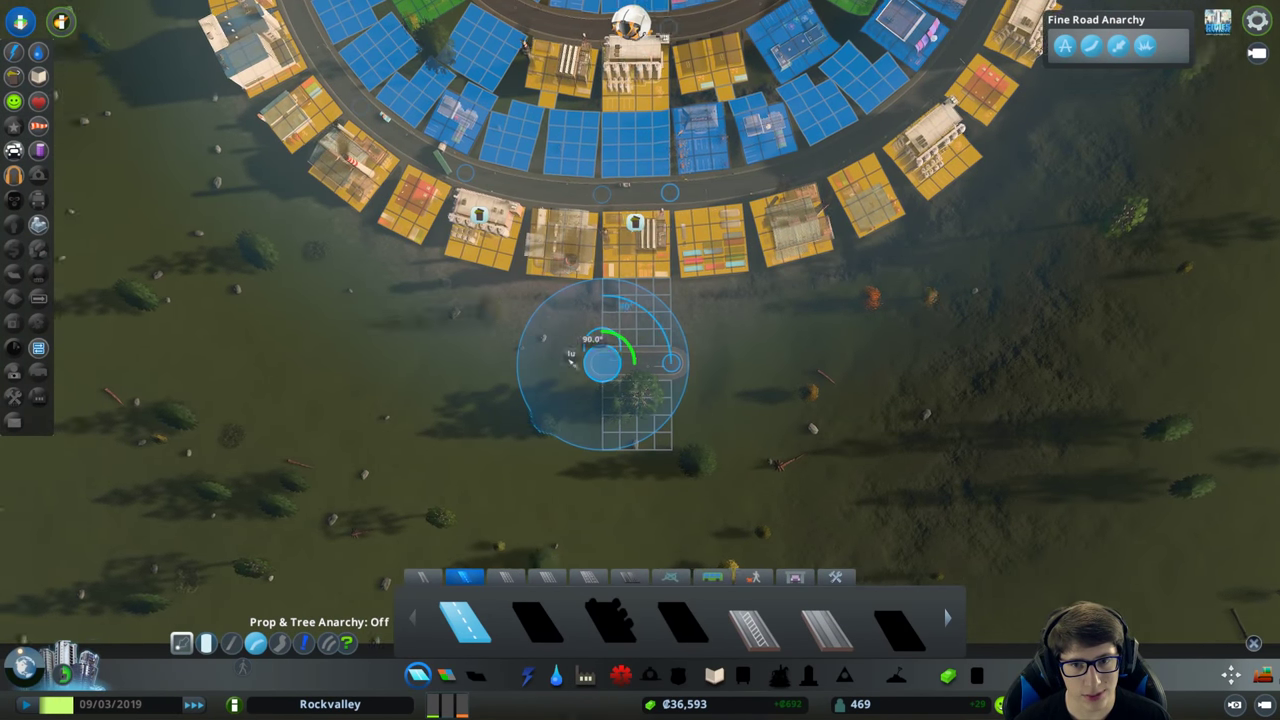
{"action": "scroll", "coordinate": [600, 357], "scroll_direction": "down", "scroll_amount": 5}
Lay a curved road with a 90-degree bend south of the town.
{"action": "left_click", "coordinate": [540, 363]}
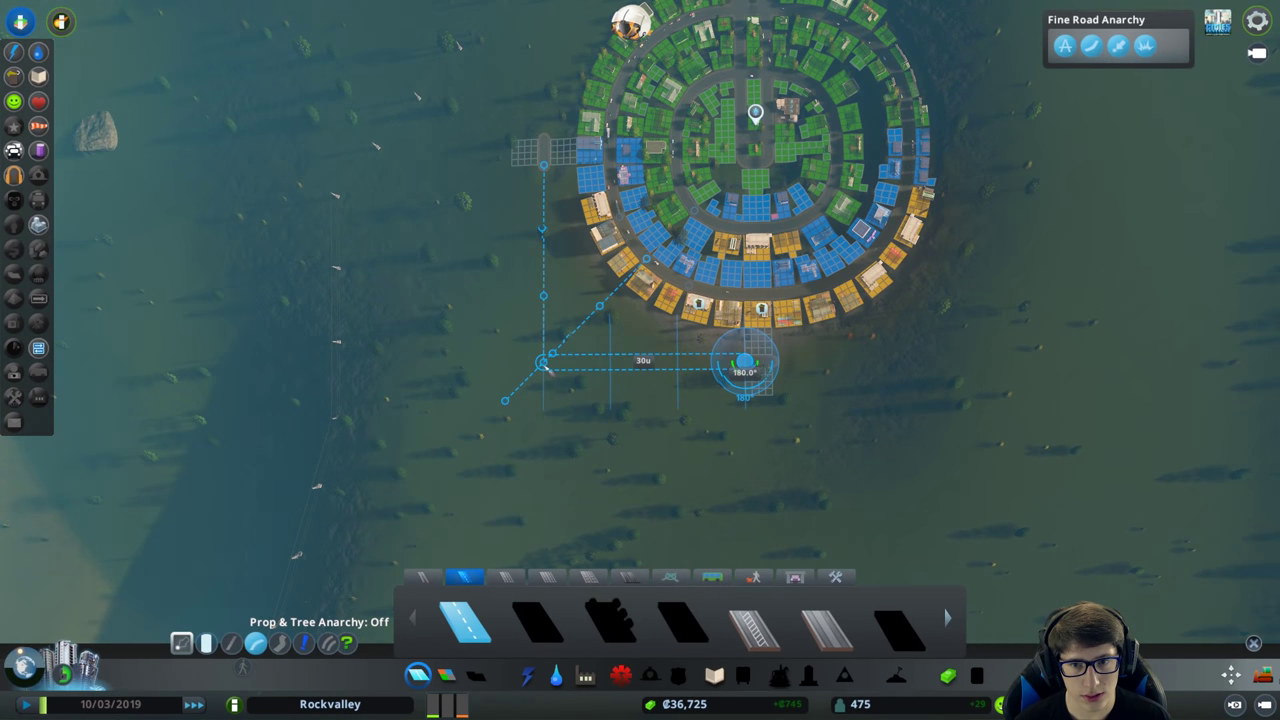
{"action": "left_click", "coordinate": [757, 365]}
{"action": "key", "text": "d"}
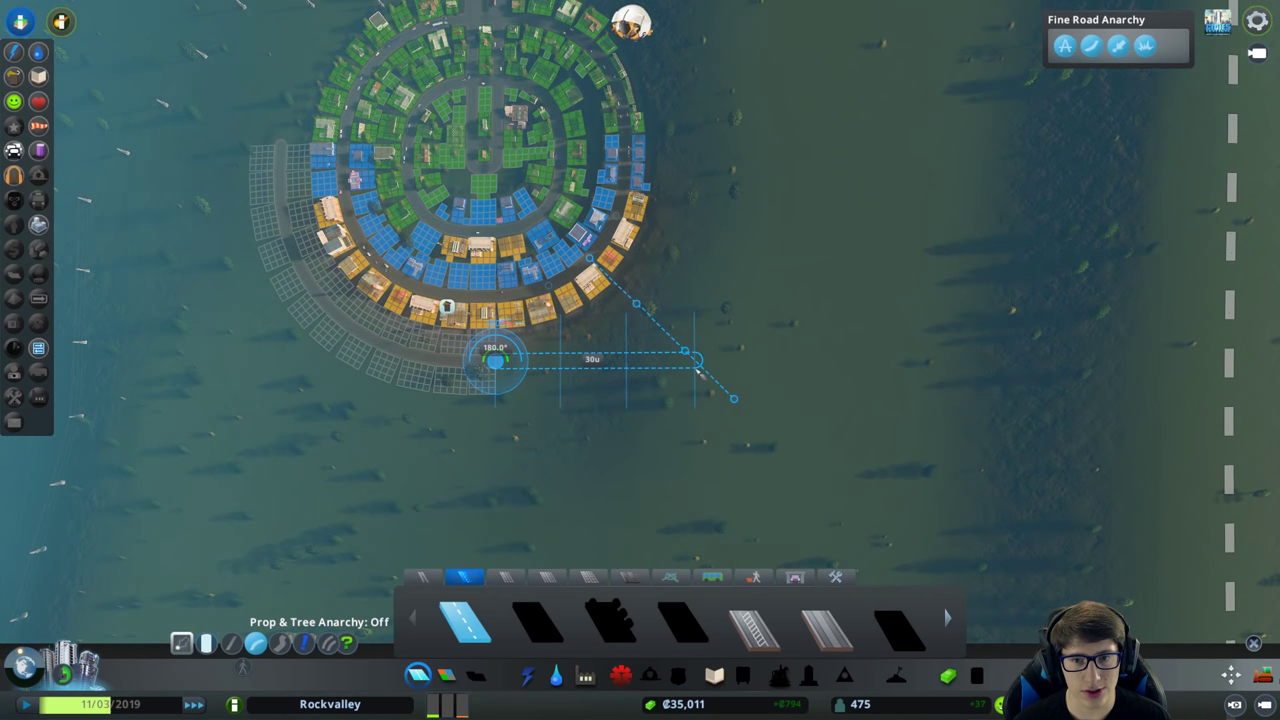
{"action": "left_click", "coordinate": [695, 360]}
{"action": "key", "text": "w"}
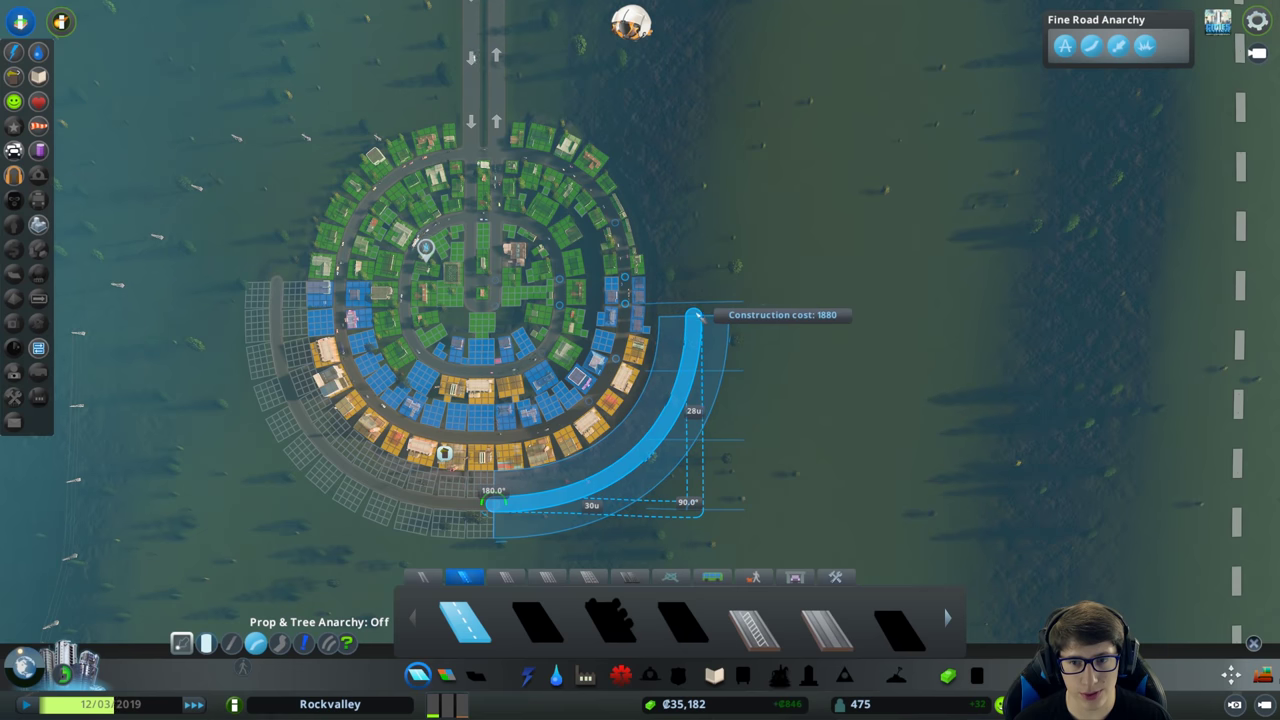
{"action": "scroll", "coordinate": [747, 353], "scroll_direction": "up", "scroll_amount": 5}
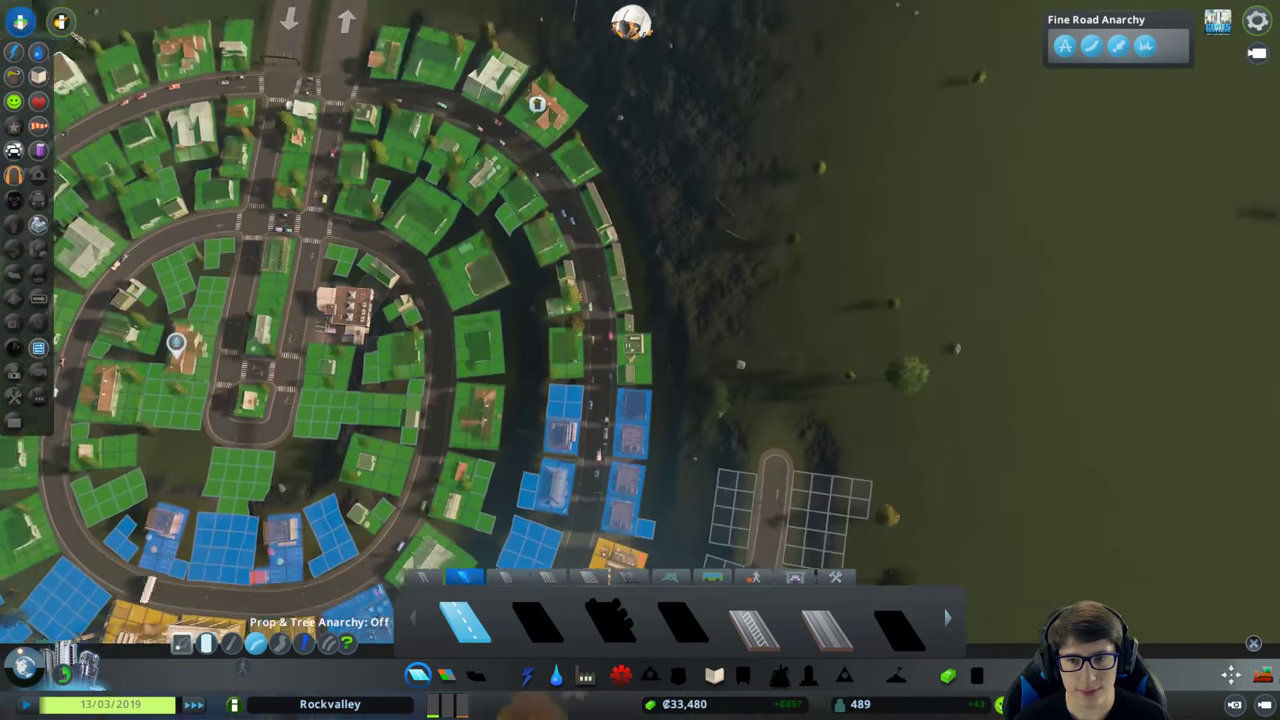
Add a short segment, join the outer ring to the highway, and dismiss the milestone notice.
{"action": "key", "text": "q"}
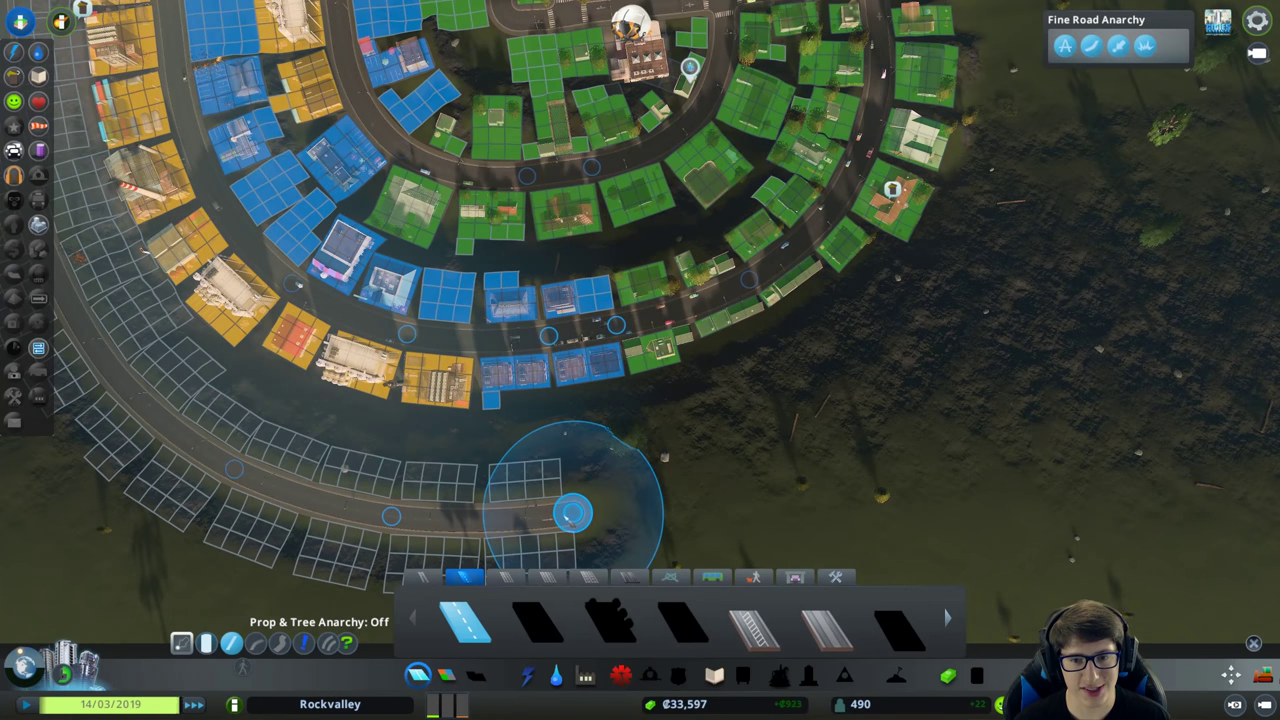
{"action": "left_click", "coordinate": [650, 497]}
{"action": "key", "text": "d"}
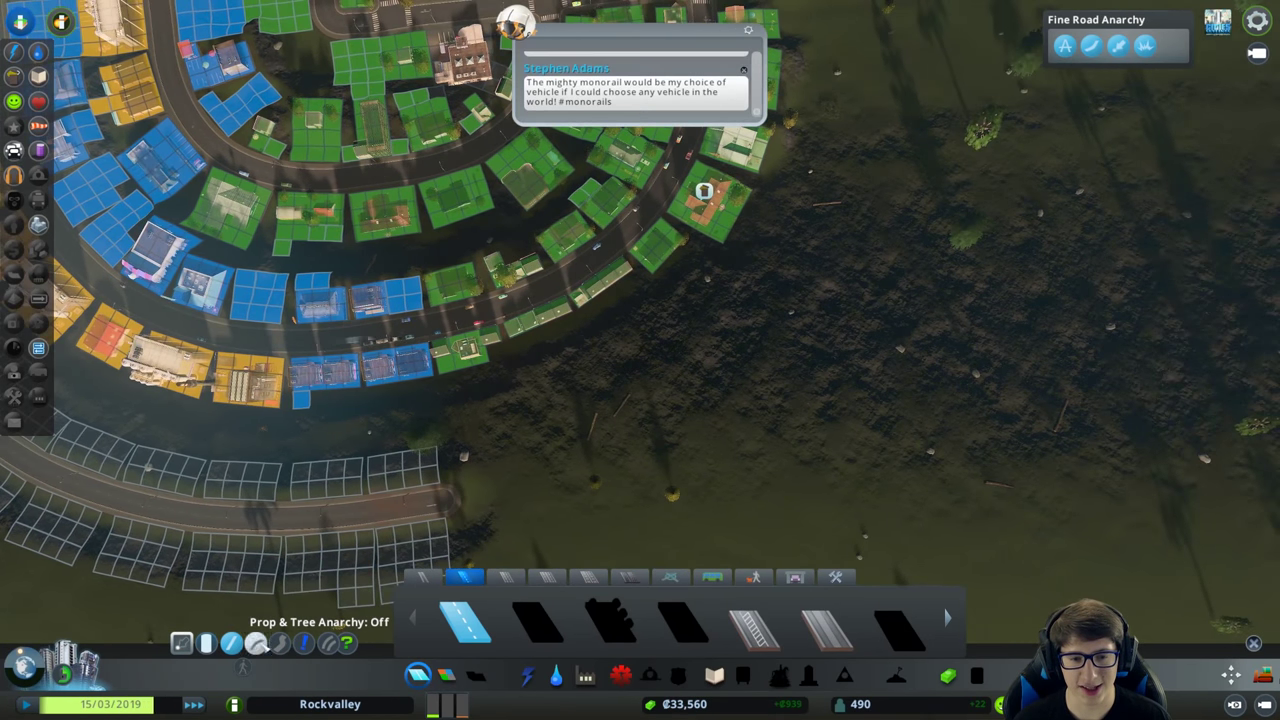
{"action": "key", "text": "d"}
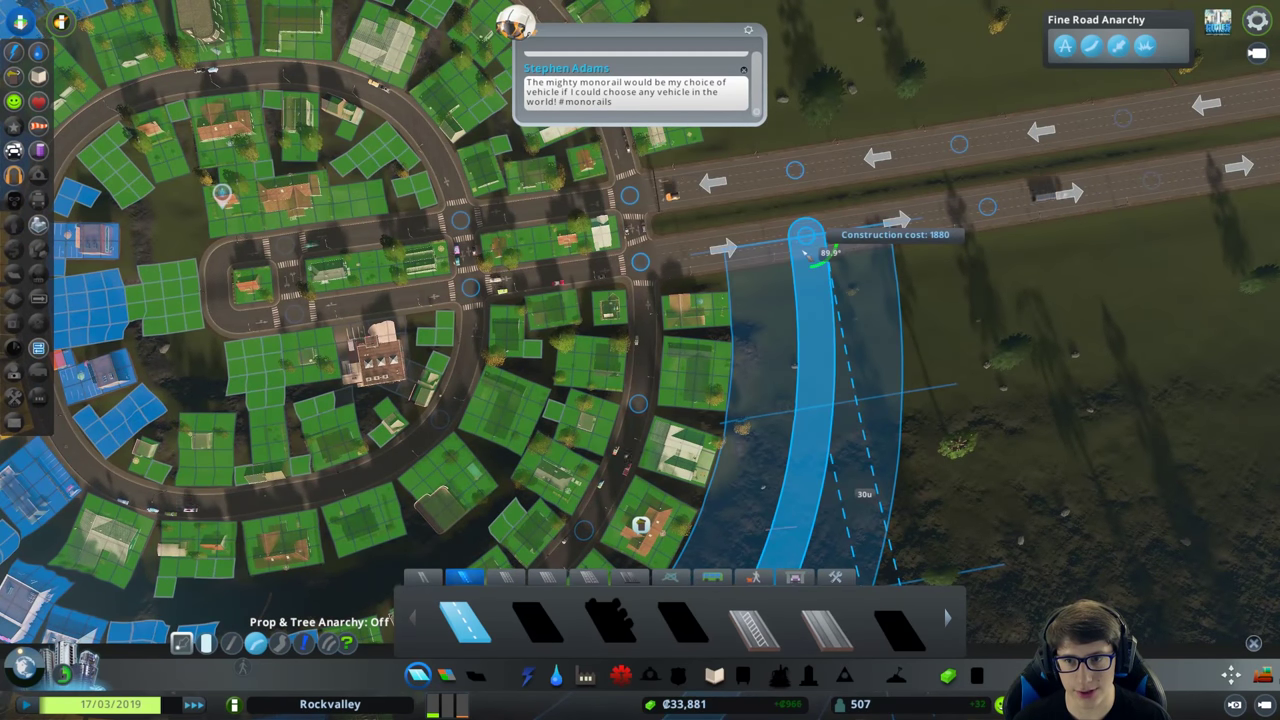
{"action": "left_click", "coordinate": [806, 236]}
{"action": "scroll", "coordinate": [806, 236], "scroll_direction": "down", "scroll_amount": 5}
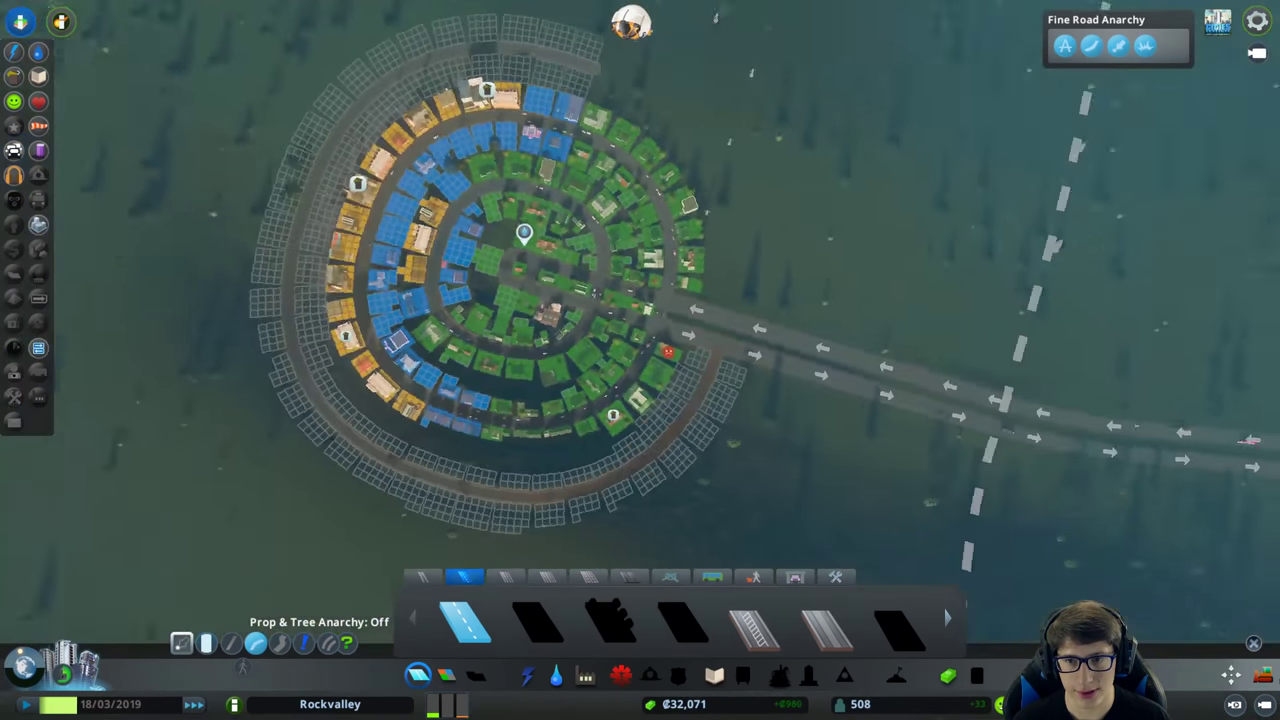
{"action": "scroll", "coordinate": [629, 394], "scroll_direction": "up", "scroll_amount": 5}
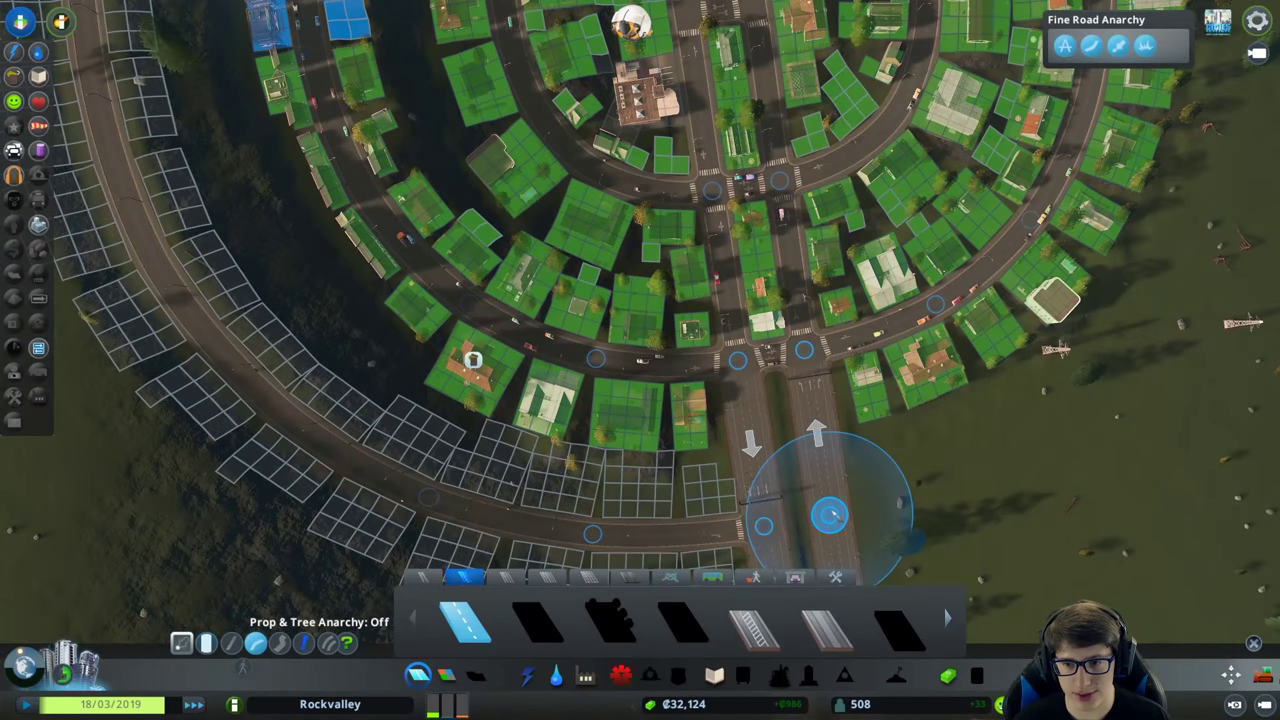
{"action": "scroll", "coordinate": [839, 513], "scroll_direction": "down", "scroll_amount": 2}
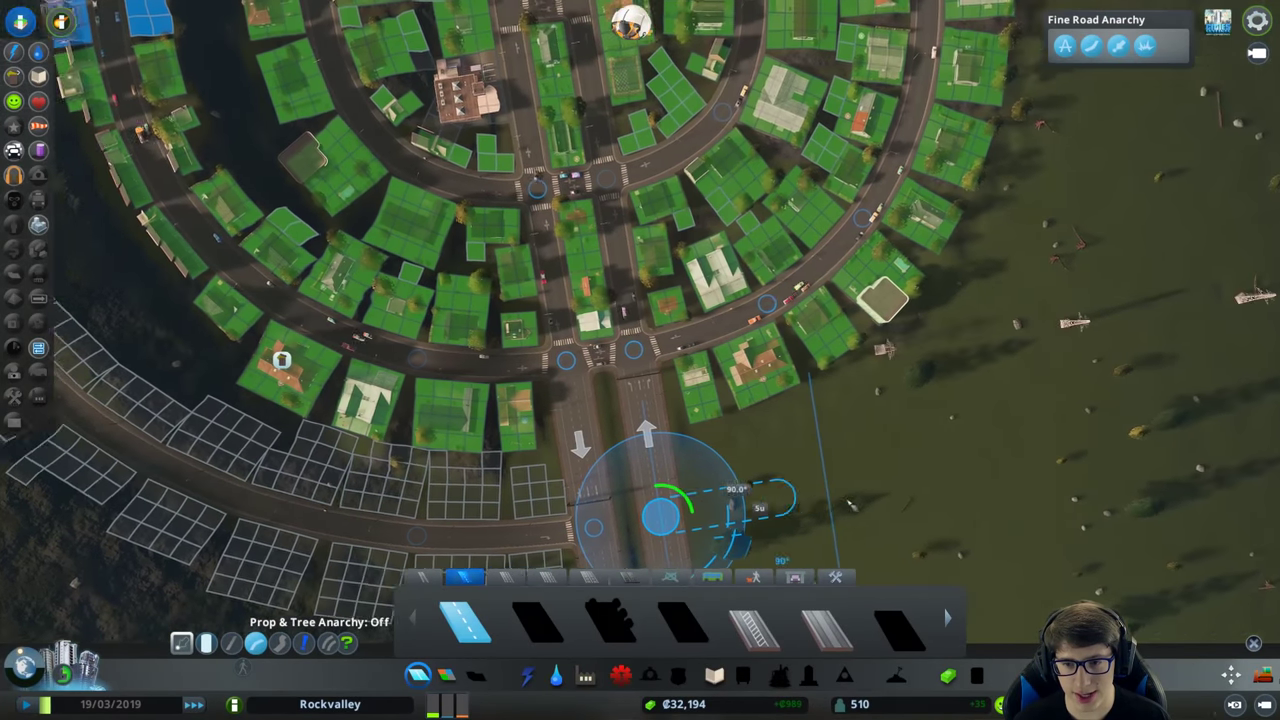
{"action": "scroll", "coordinate": [800, 400], "scroll_direction": "down", "scroll_amount": 3}
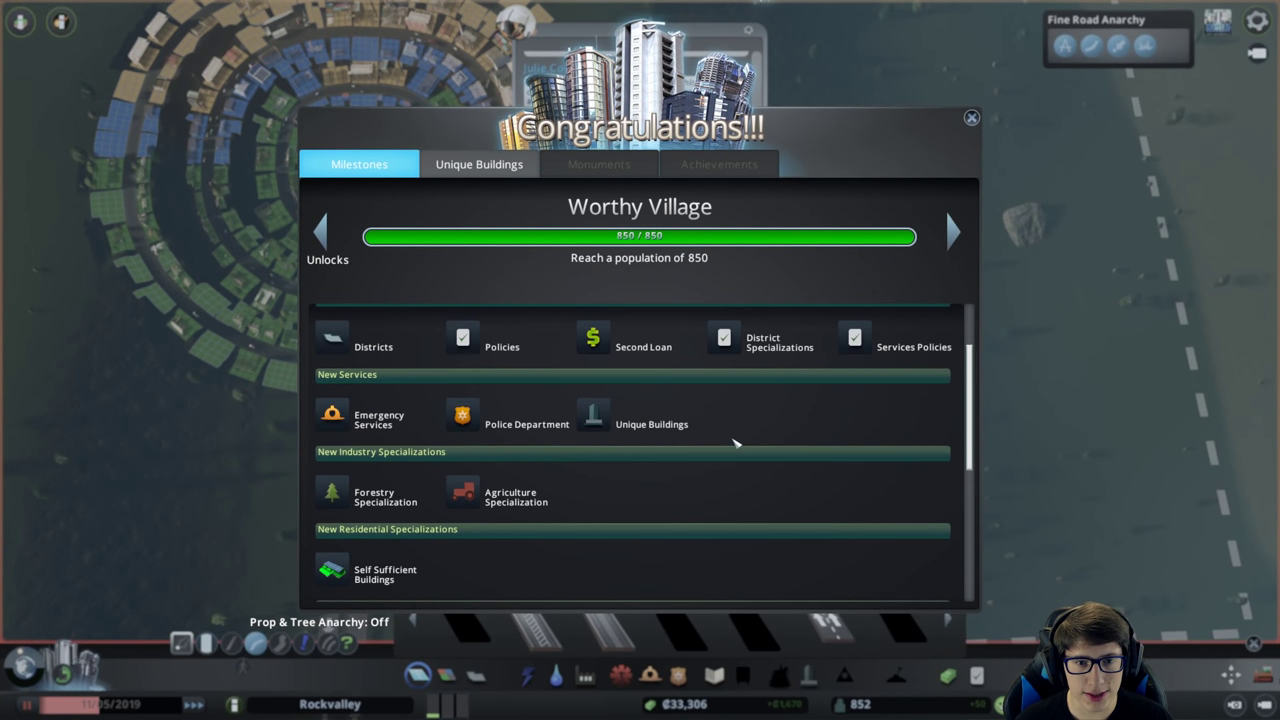
{"action": "scroll", "coordinate": [750, 420], "scroll_direction": "down", "scroll_amount": 3}
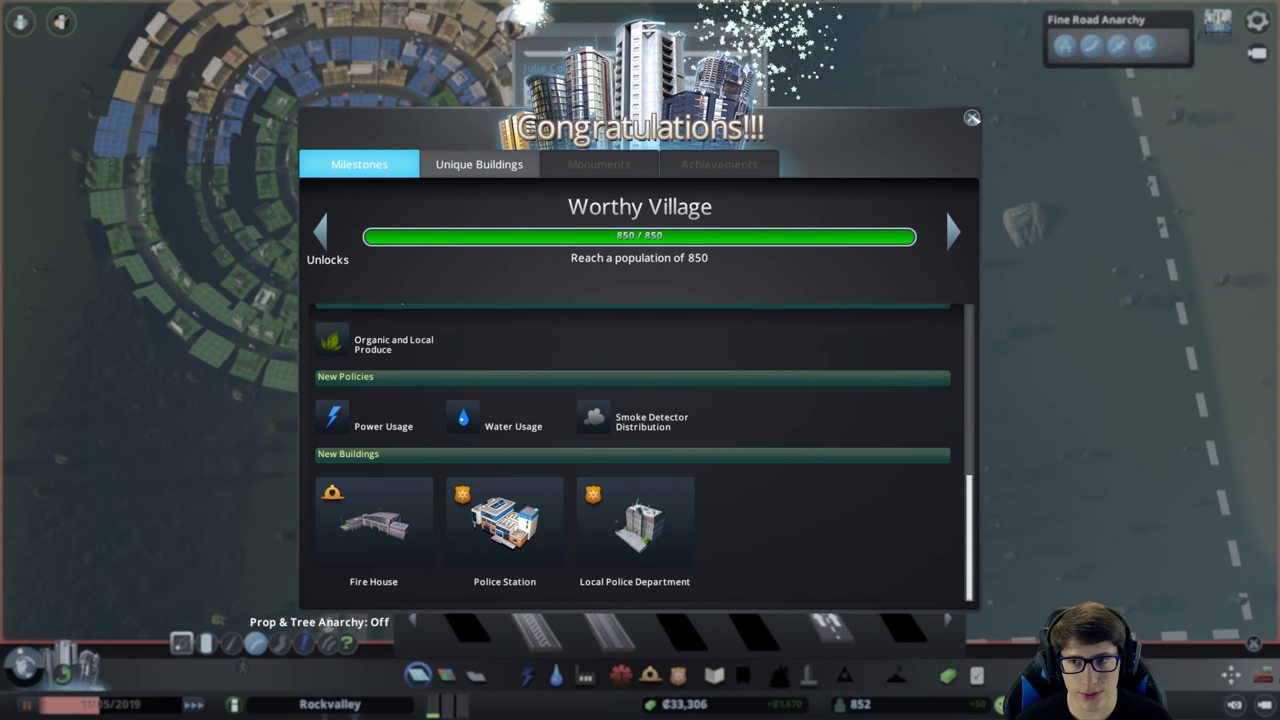
{"action": "key", "text": "Escape"}
{"action": "scroll", "coordinate": [600, 491], "scroll_direction": "up", "scroll_amount": 3}
{"action": "scroll", "coordinate": [748, 475], "scroll_direction": "up", "scroll_amount": 2}
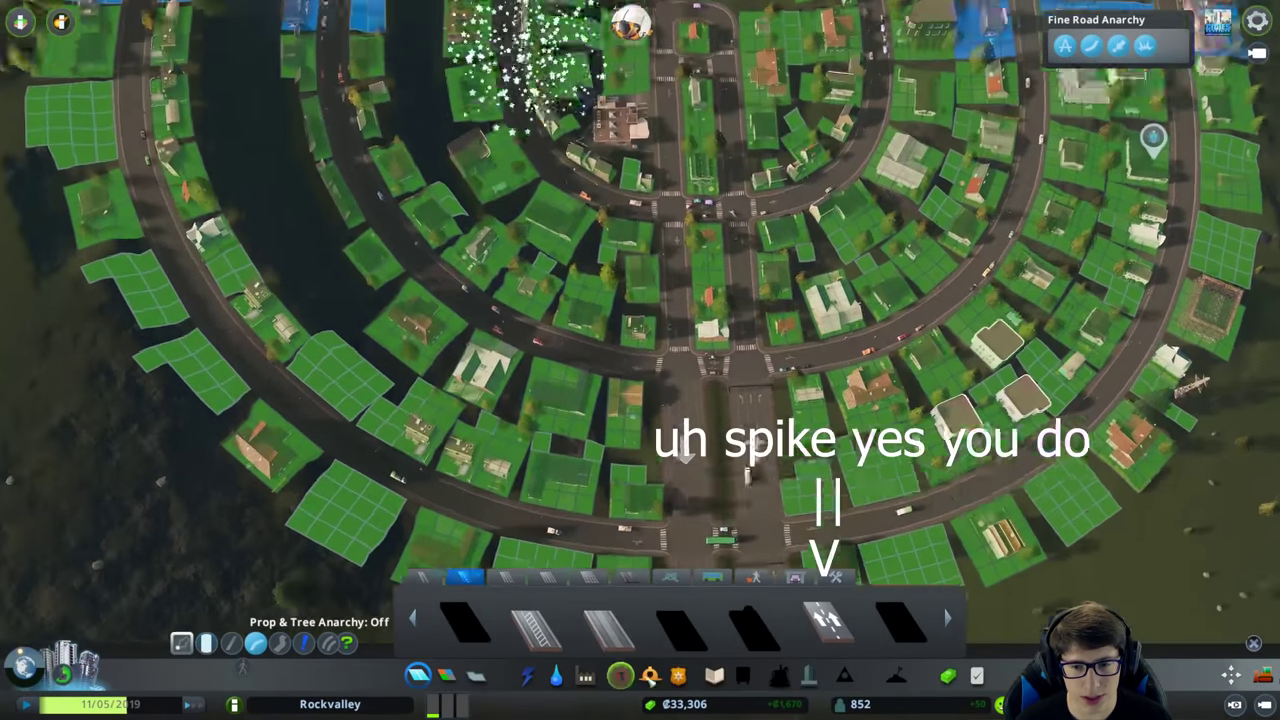
Place a Fire House and a Police Station near the central cul-de-sac.
{"action": "left_click", "coordinate": [650, 675]}
{"action": "left_click", "coordinate": [755, 620]}
{"action": "scroll", "coordinate": [780, 345], "scroll_direction": "up", "scroll_amount": 3}
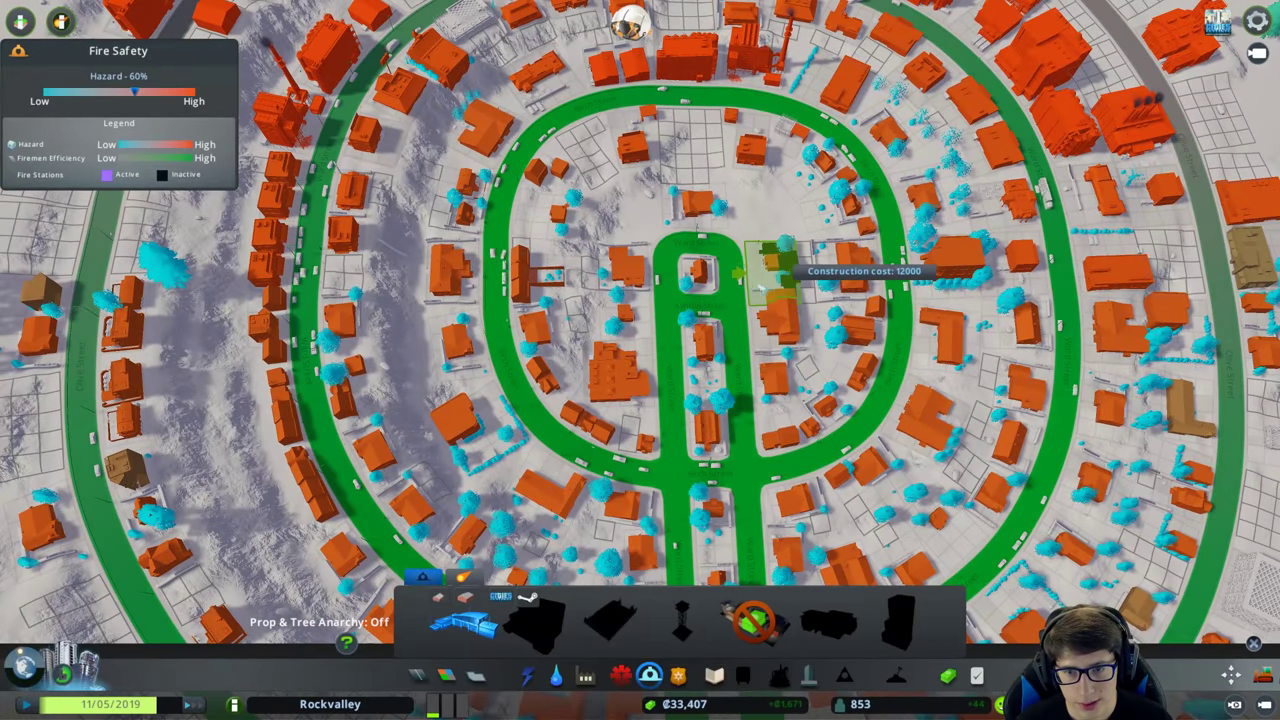
{"action": "key", "text": "w"}
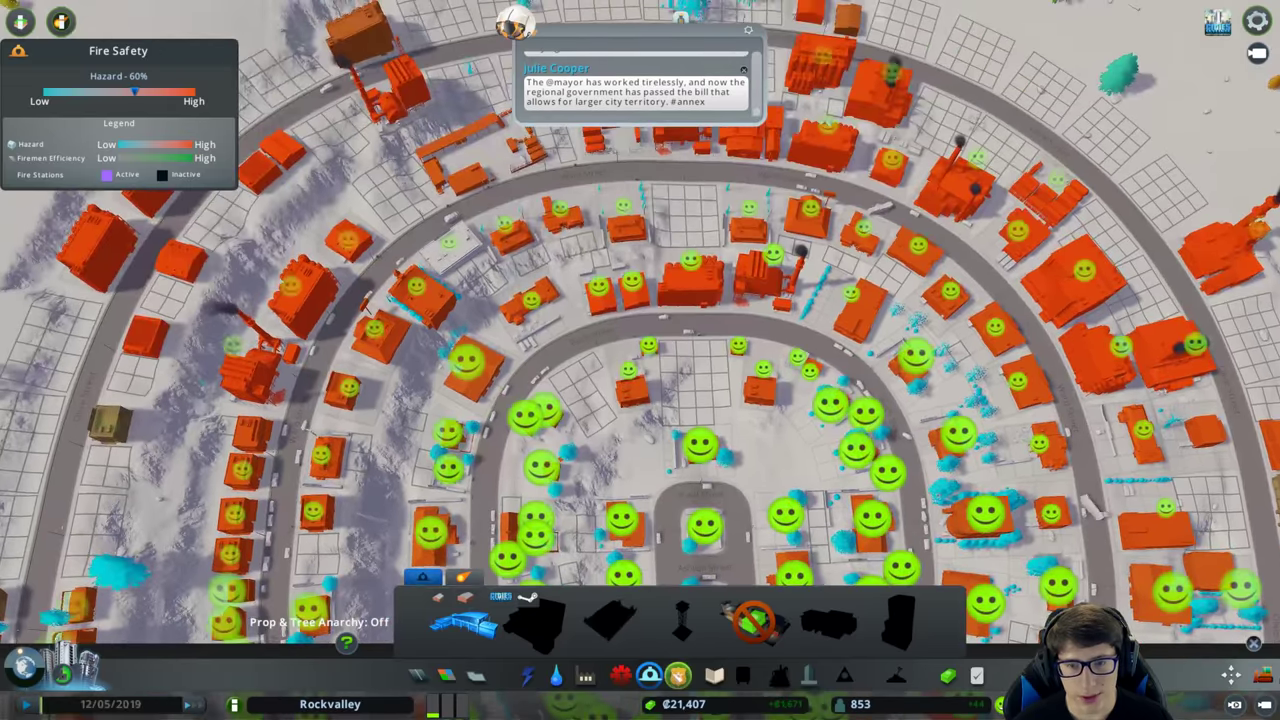
{"action": "left_click", "coordinate": [678, 675]}
{"action": "left_click", "coordinate": [760, 620]}
{"action": "scroll", "coordinate": [586, 390], "scroll_direction": "down", "scroll_amount": 5}
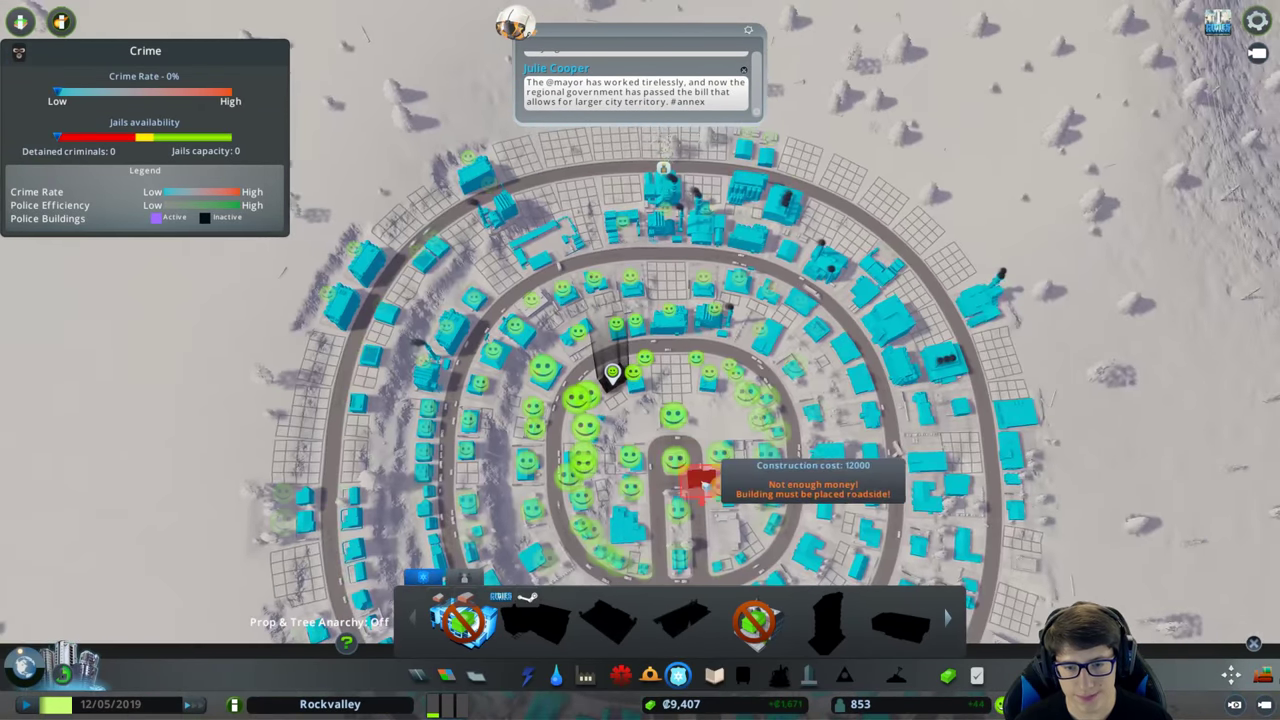
{"action": "key", "text": "Escape"}
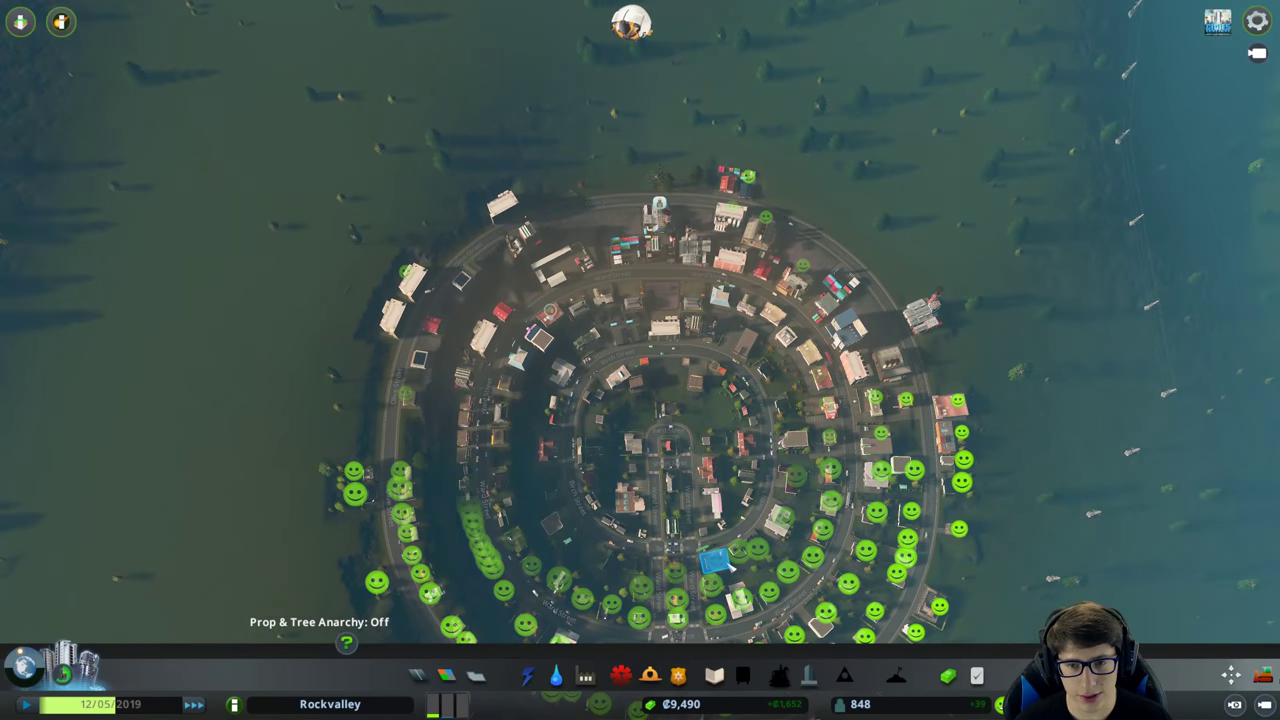
{"action": "scroll", "coordinate": [730, 567], "scroll_direction": "up", "scroll_amount": 5}
{"action": "scroll", "coordinate": [730, 567], "scroll_direction": "down", "scroll_amount": 3}
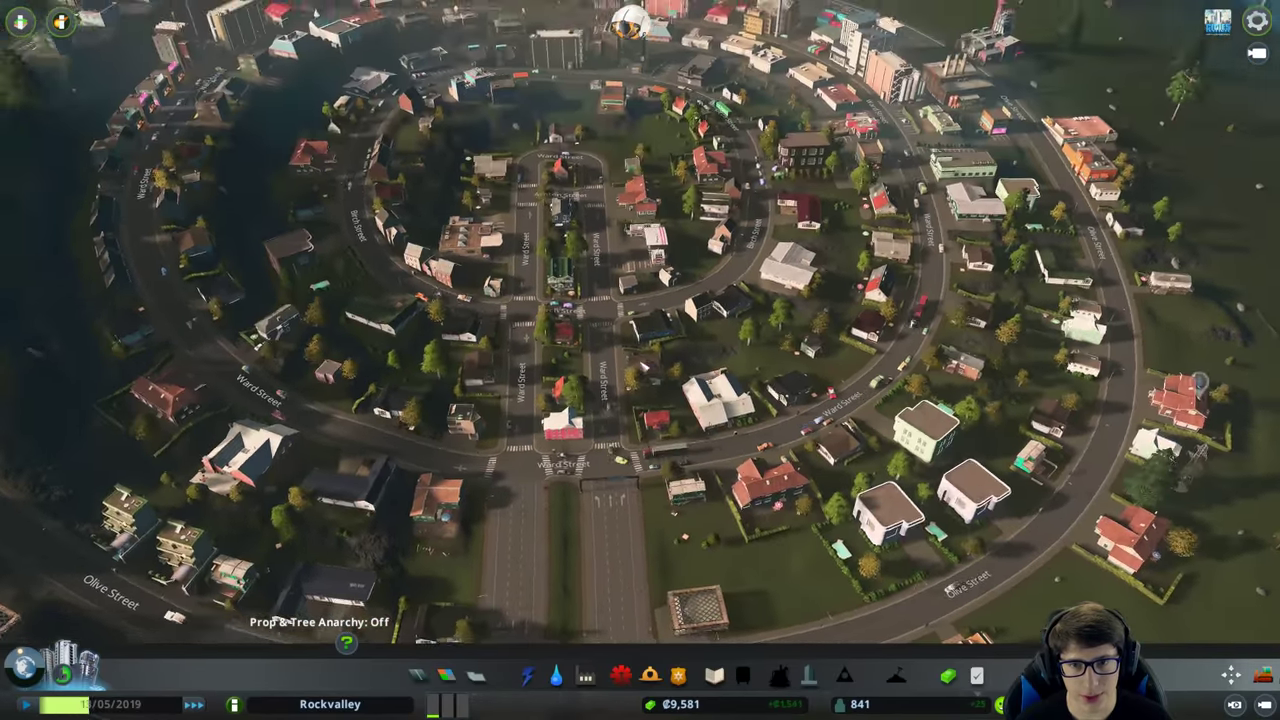
{"action": "scroll", "coordinate": [660, 365], "scroll_direction": "up", "scroll_amount": 5}
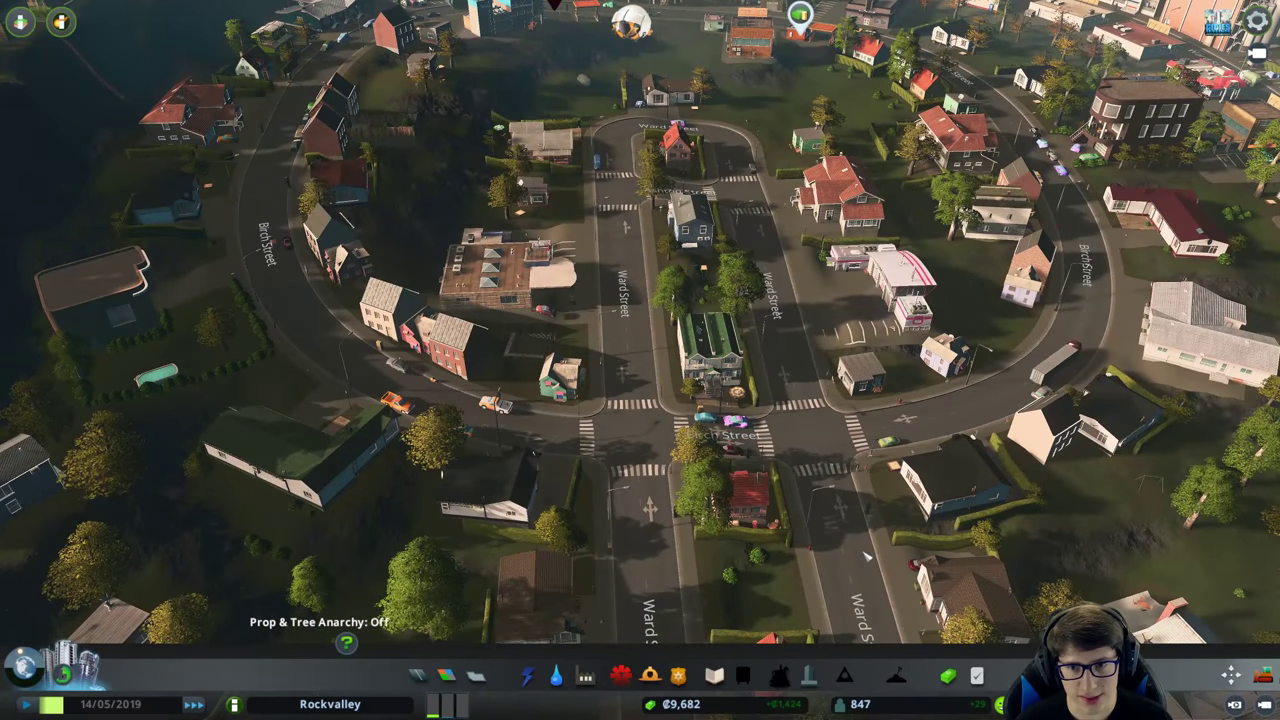
{"action": "scroll", "coordinate": [862, 556], "scroll_direction": "down", "scroll_amount": 5}
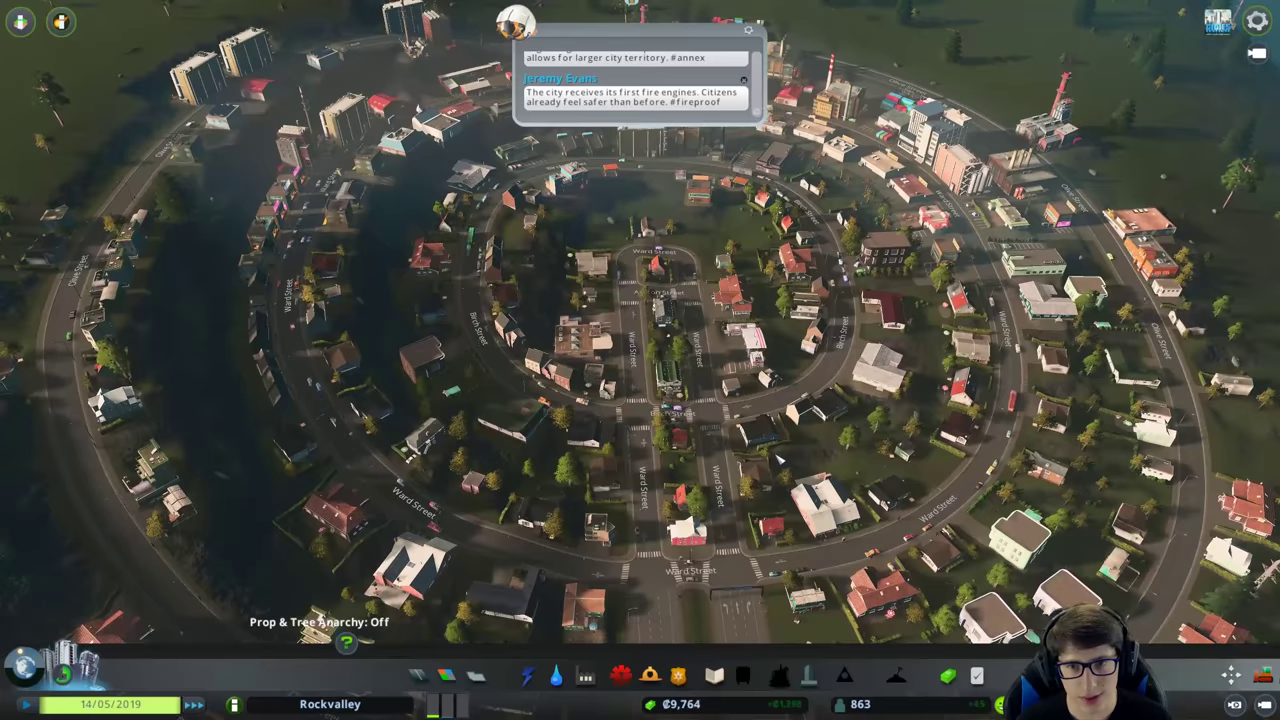
{"action": "scroll", "coordinate": [862, 556], "scroll_direction": "up", "scroll_amount": 2}
Pan to the ring town's southern edge with the road-building tools open.
{"action": "key", "text": "s"}
{"action": "key", "text": "d"}
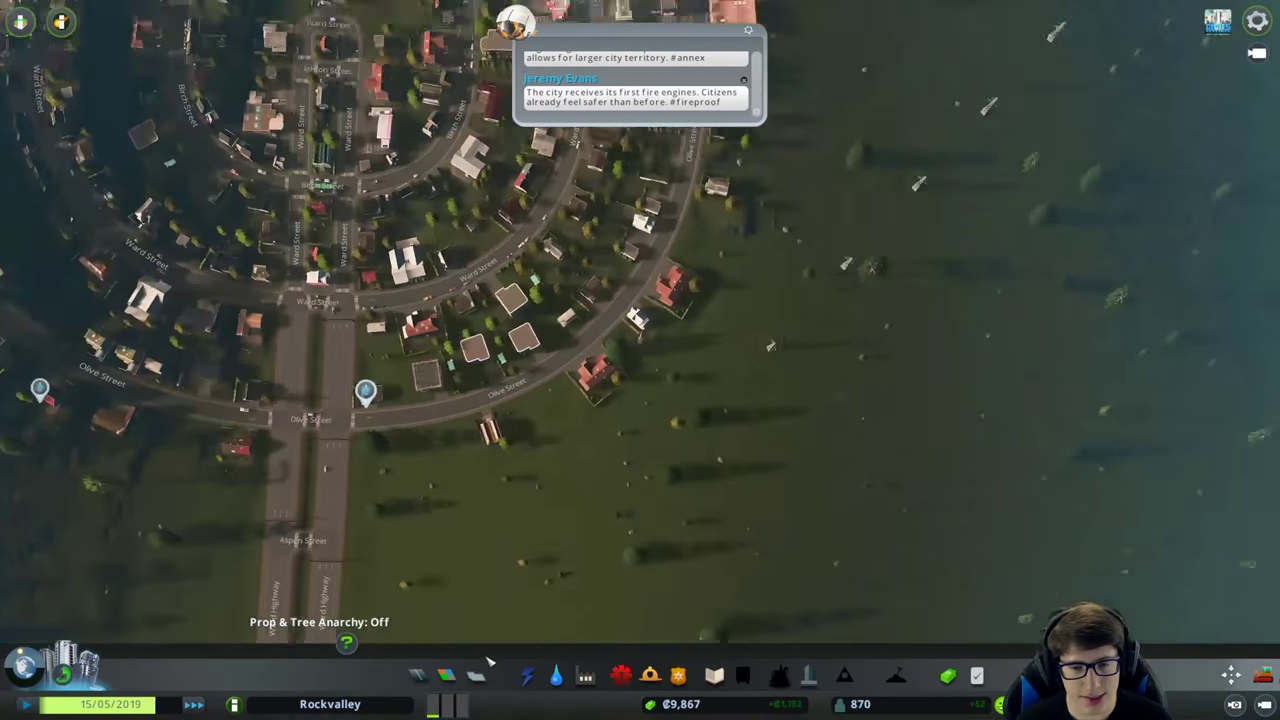
{"action": "key", "text": "1"}
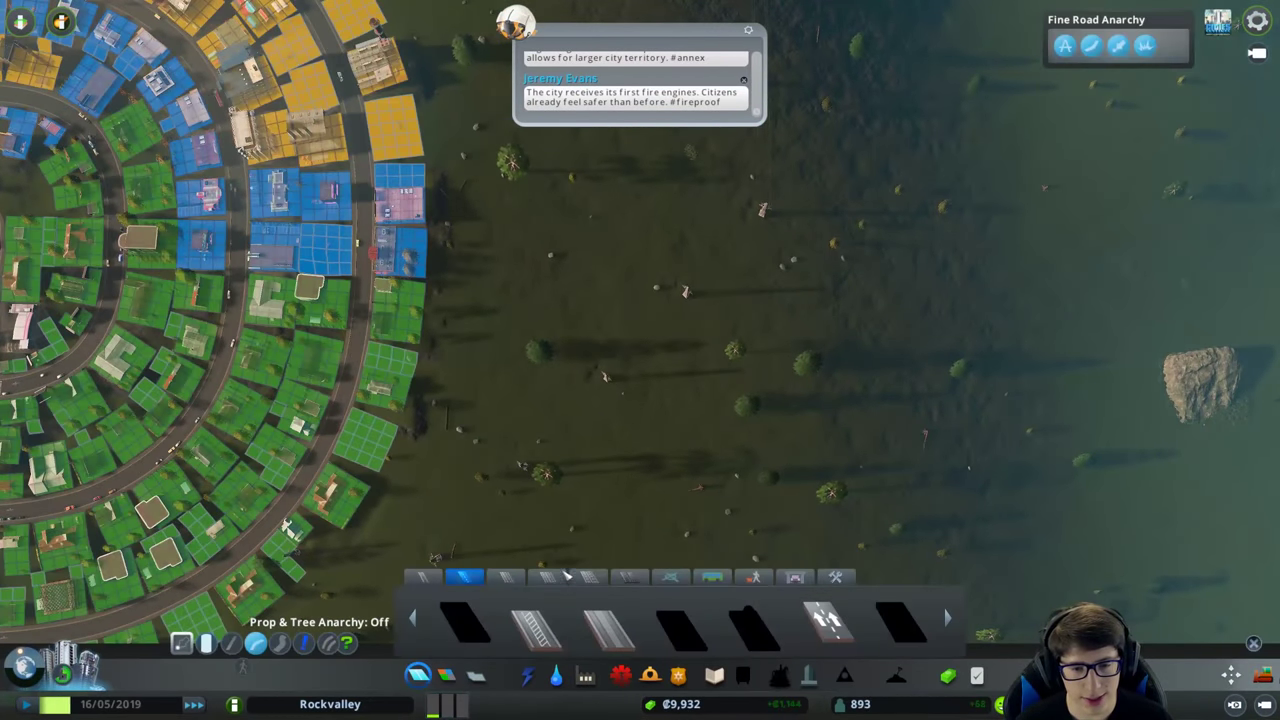
{"action": "key", "text": "s"}
{"action": "key", "text": "a"}
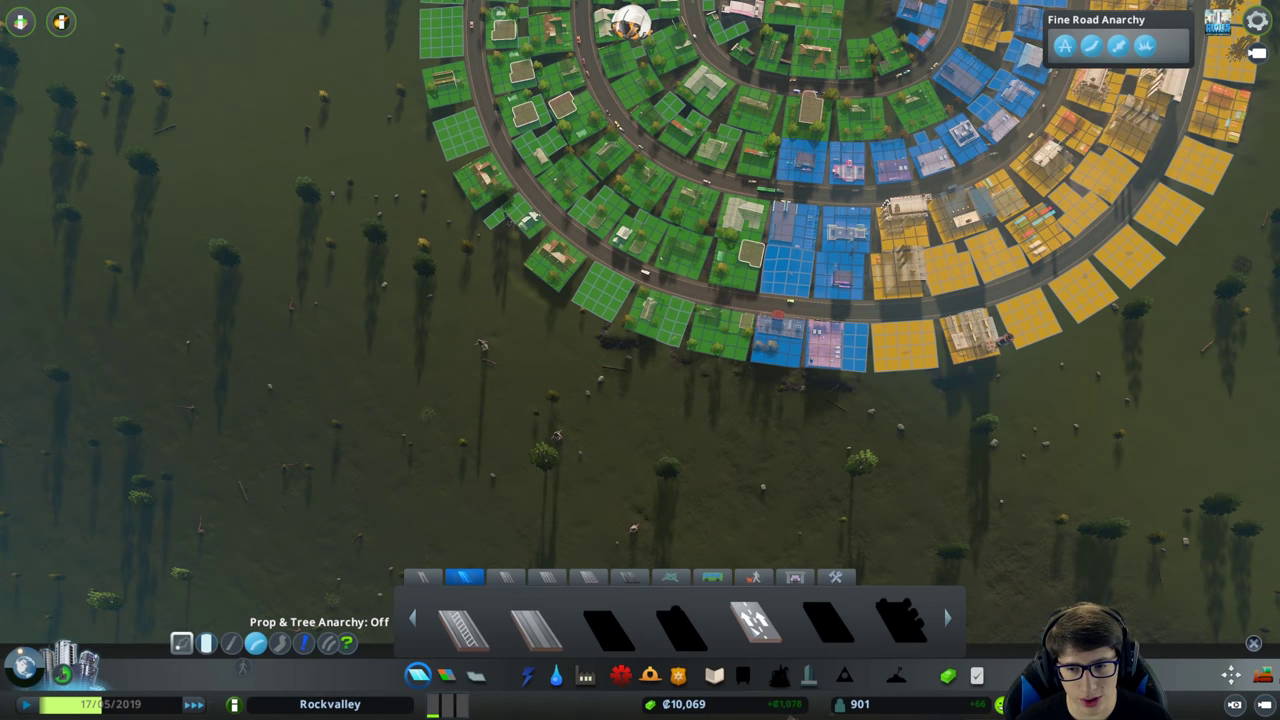
Upgrade a ring road segment near the four-lane avenue to a Two-Lane One-Way Road.
{"action": "left_click", "coordinate": [755, 625]}
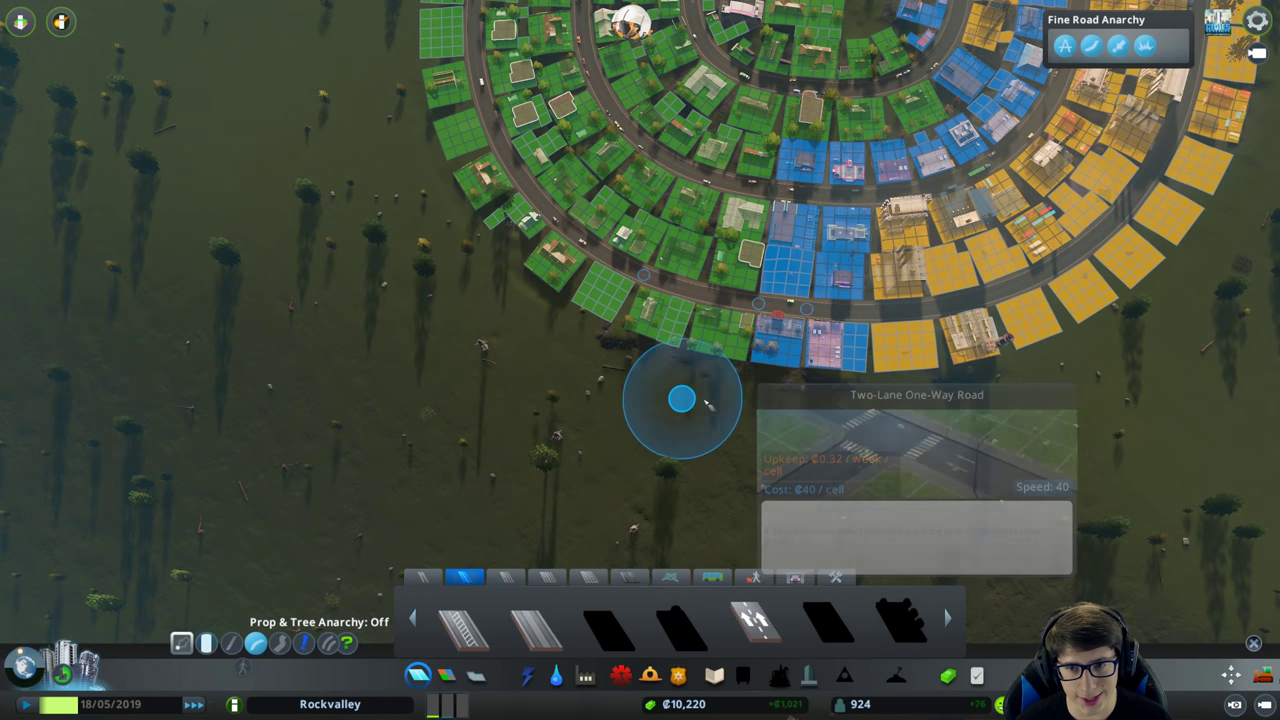
{"action": "scroll", "coordinate": [650, 440], "scroll_direction": "up", "scroll_amount": 3}
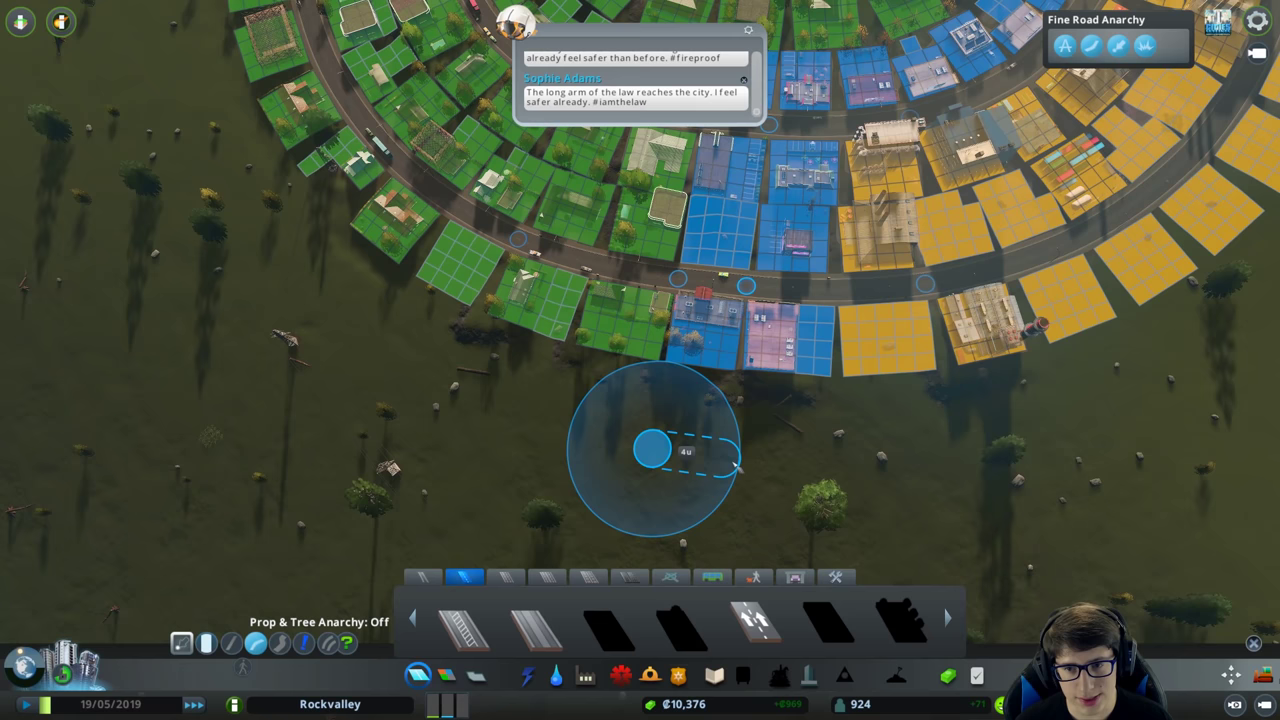
{"action": "key", "text": "d"}
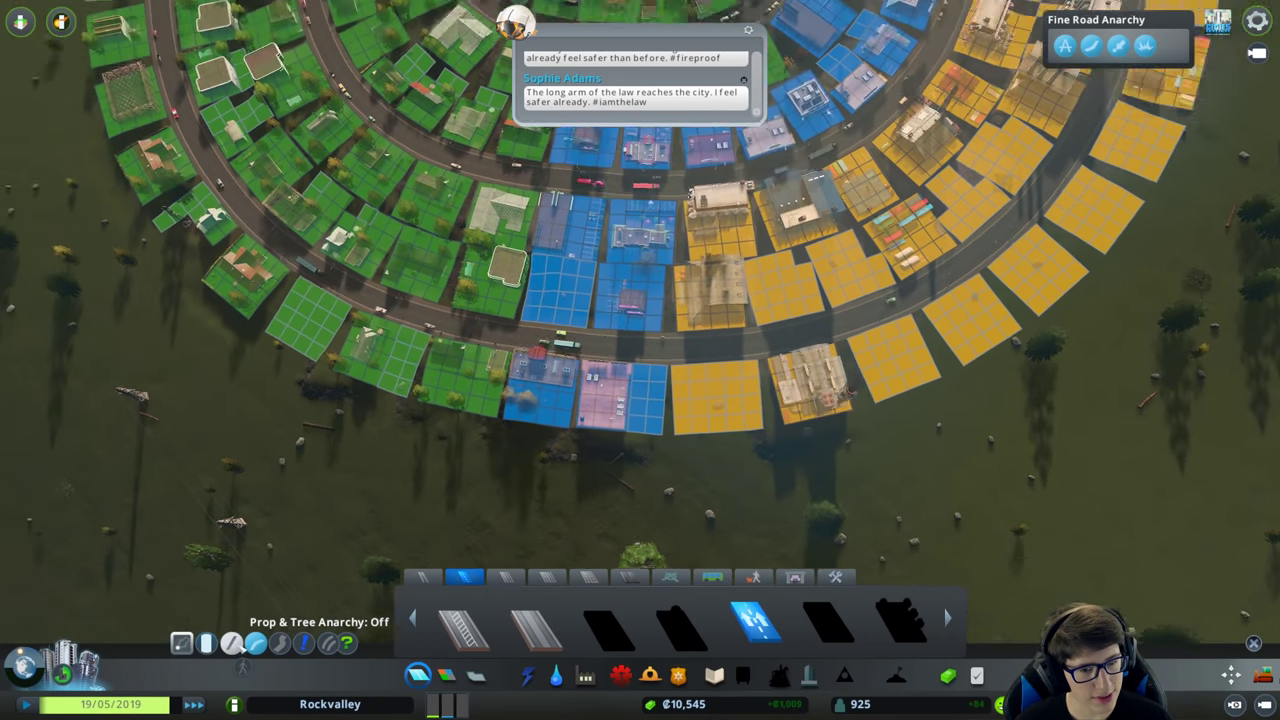
{"action": "key", "text": "a"}
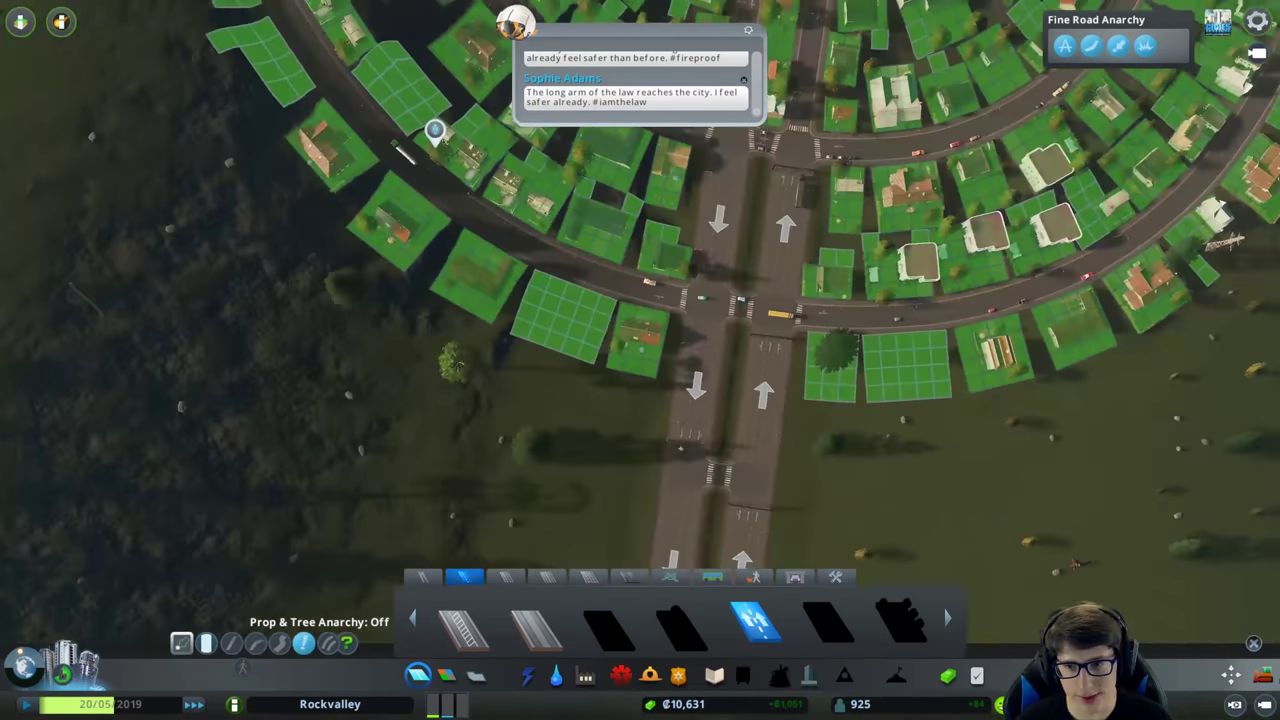
{"action": "key", "text": "d"}
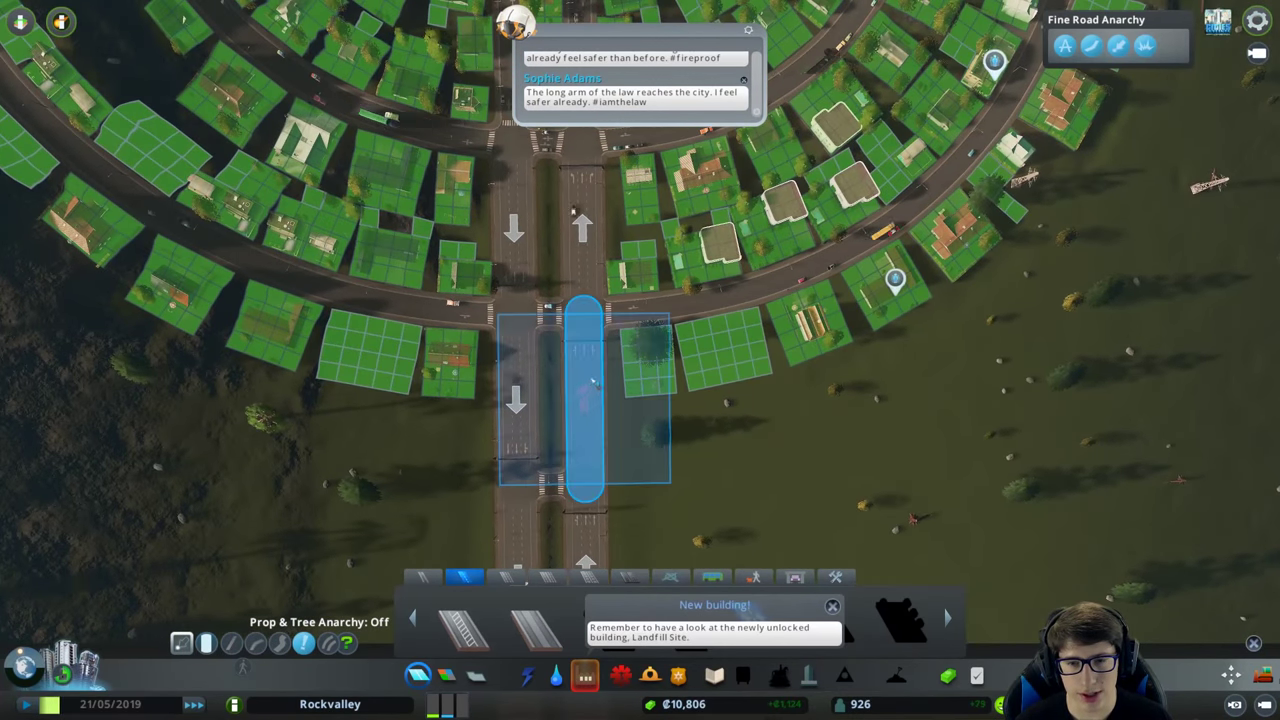
{"action": "left_click", "coordinate": [592, 381]}
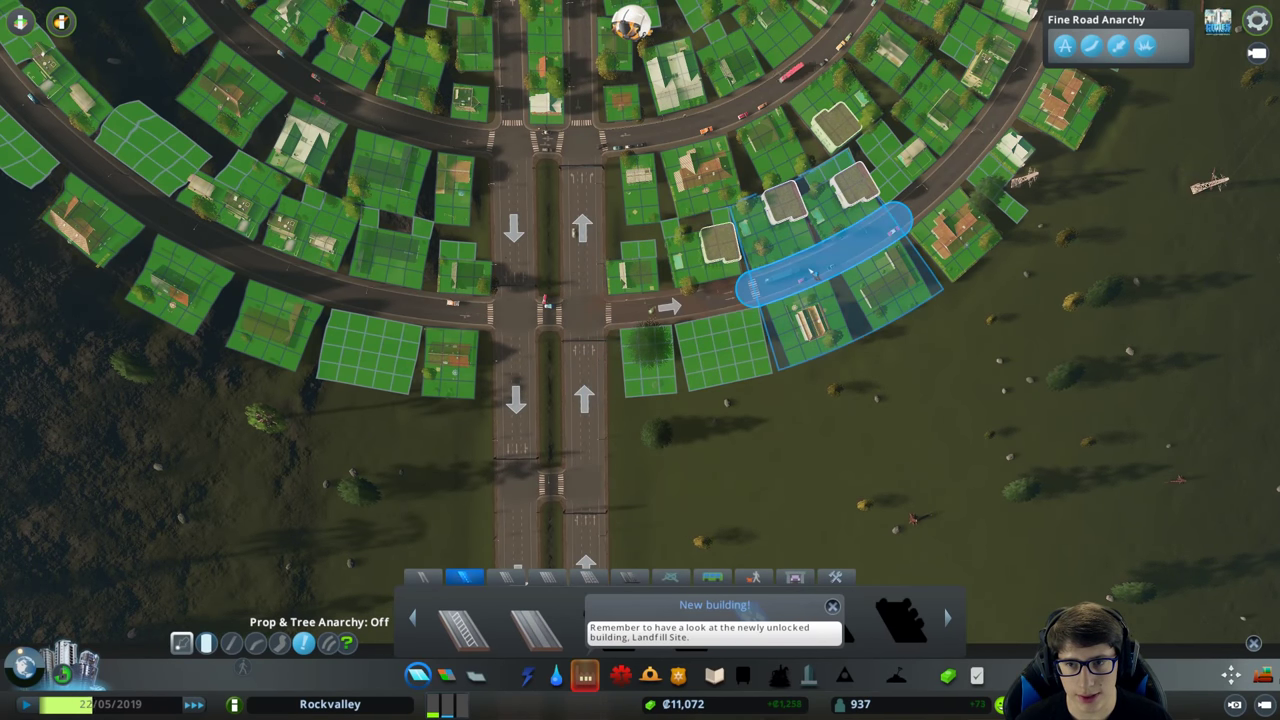
Pan and rotate the view across the outer yellow ring and down the western ring road.
{"action": "key", "text": "d"}
{"action": "scroll", "coordinate": [738, 321], "scroll_direction": "up", "scroll_amount": 2}
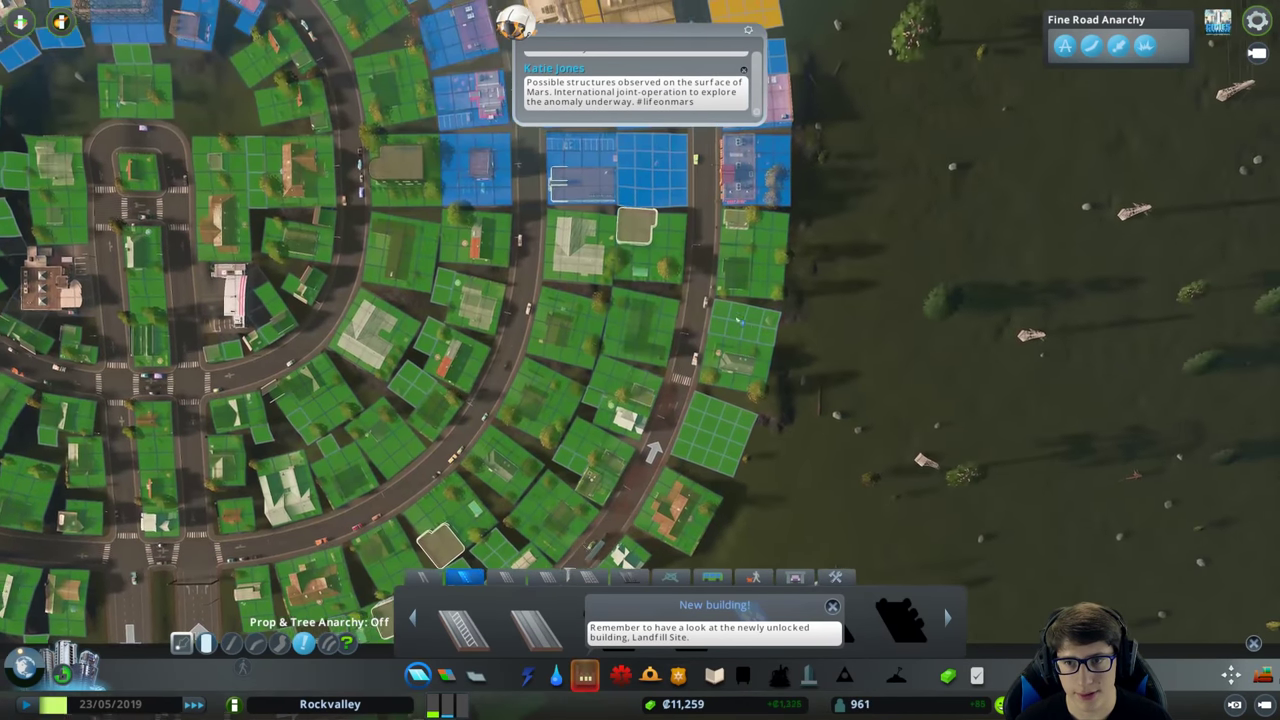
{"action": "key", "text": "w"}
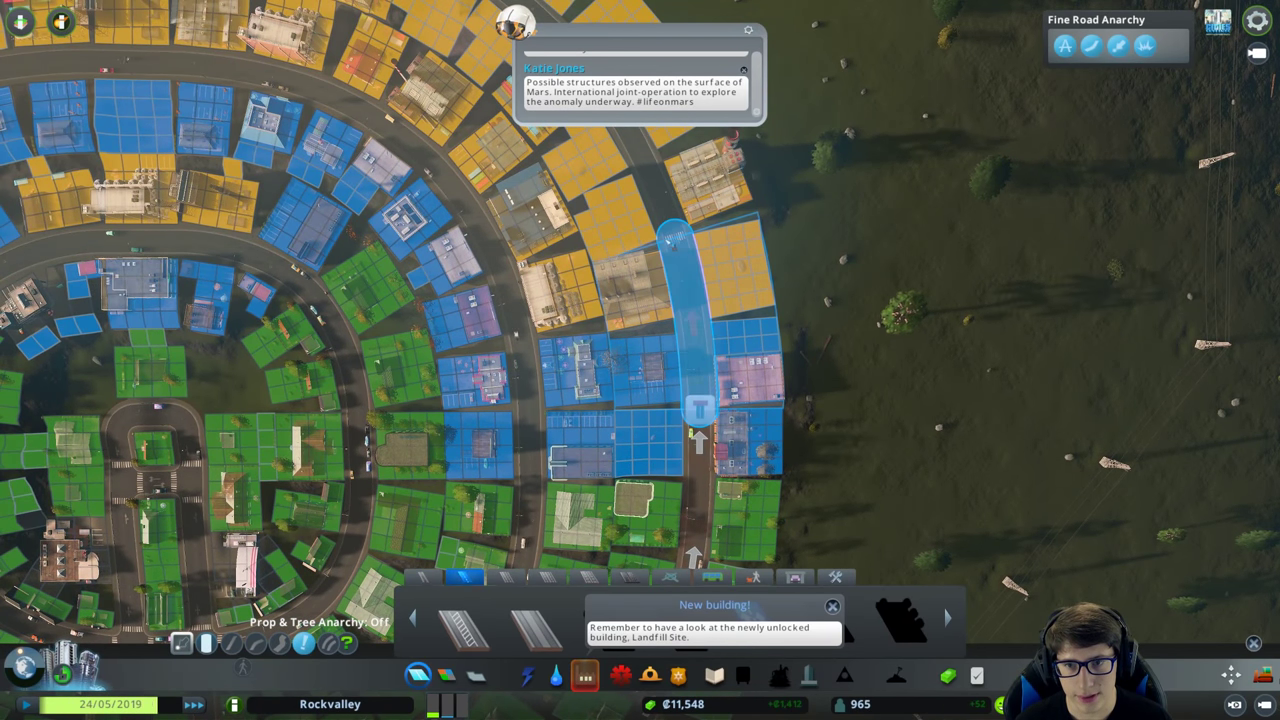
{"action": "key", "text": "w"}
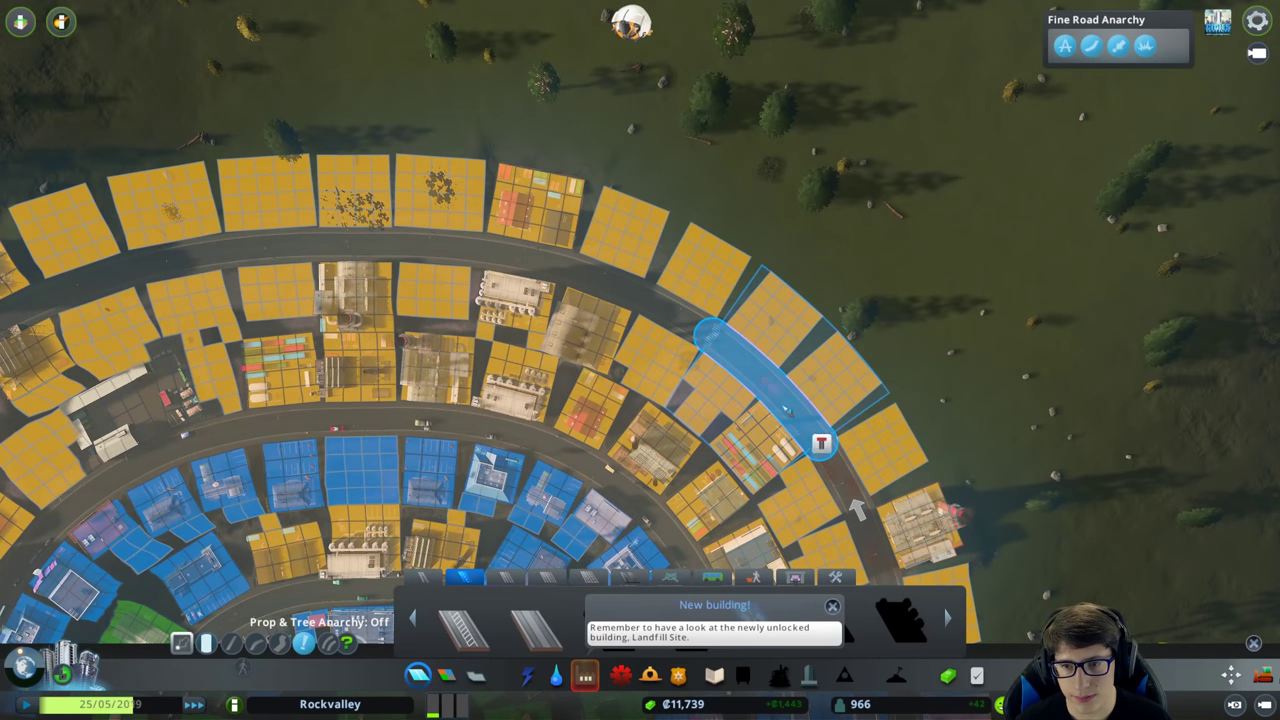
{"action": "key", "text": "e"}
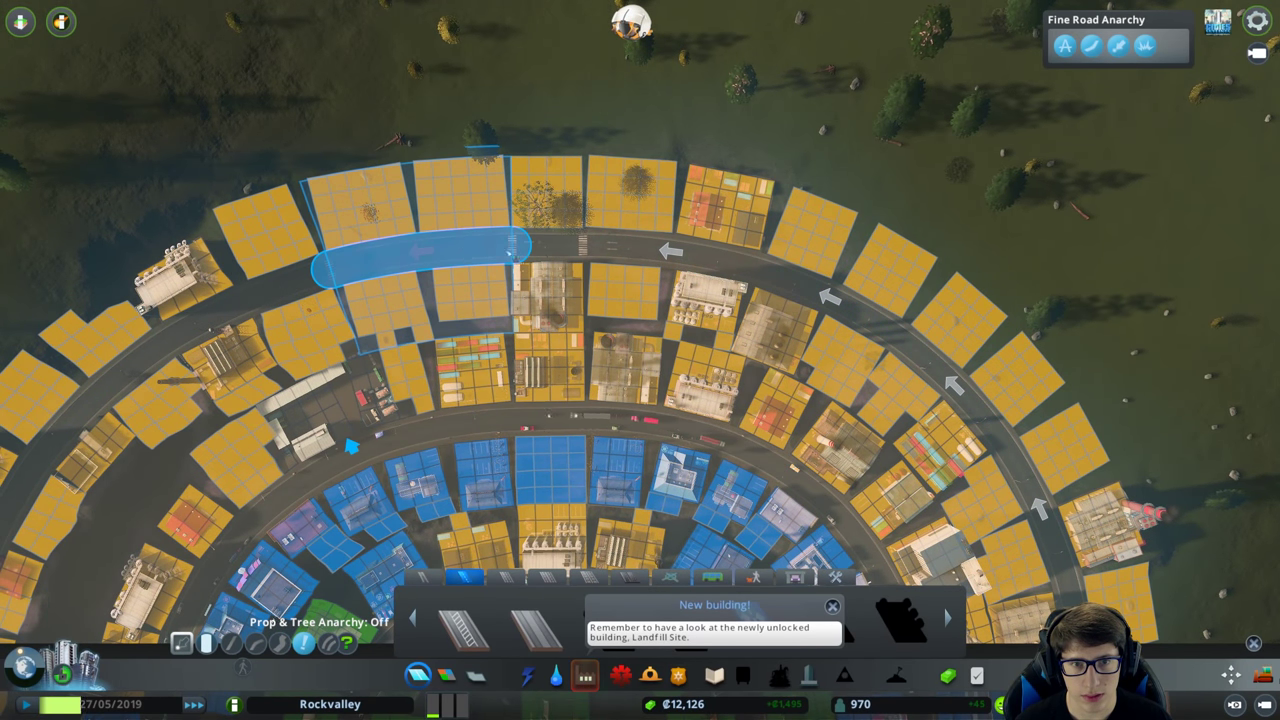
{"action": "key", "text": "a"}
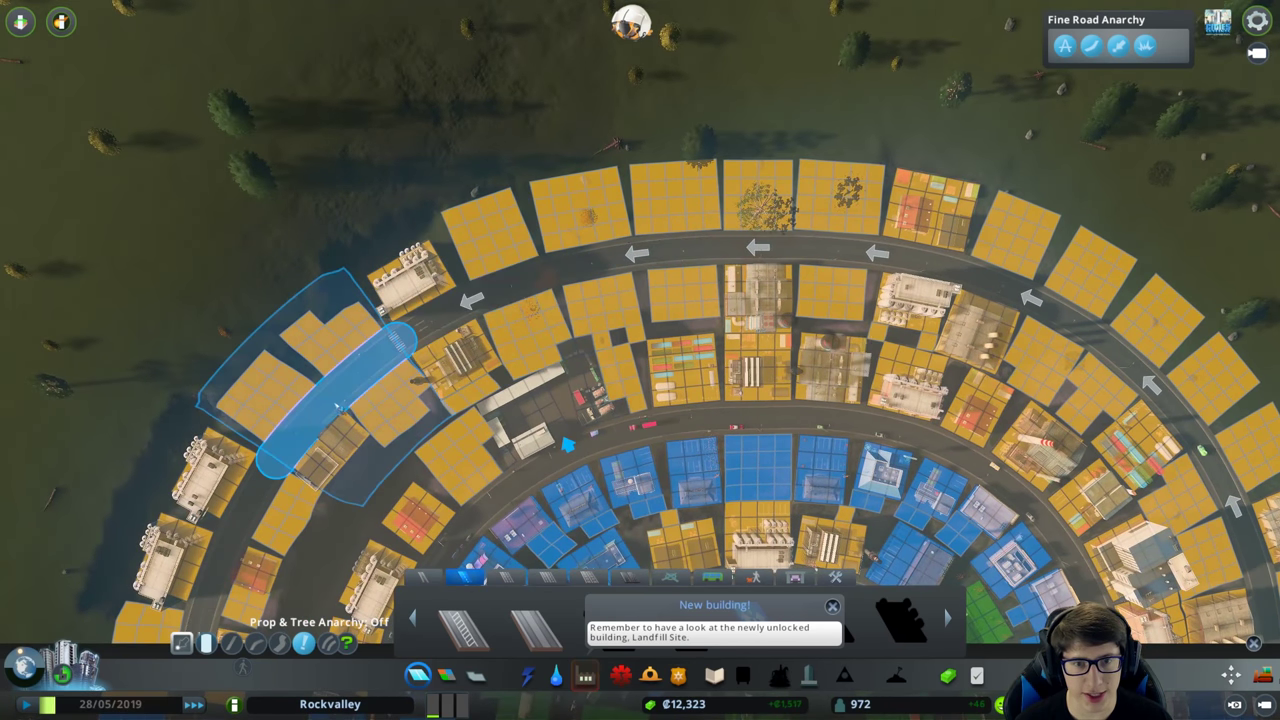
{"action": "key", "text": "s"}
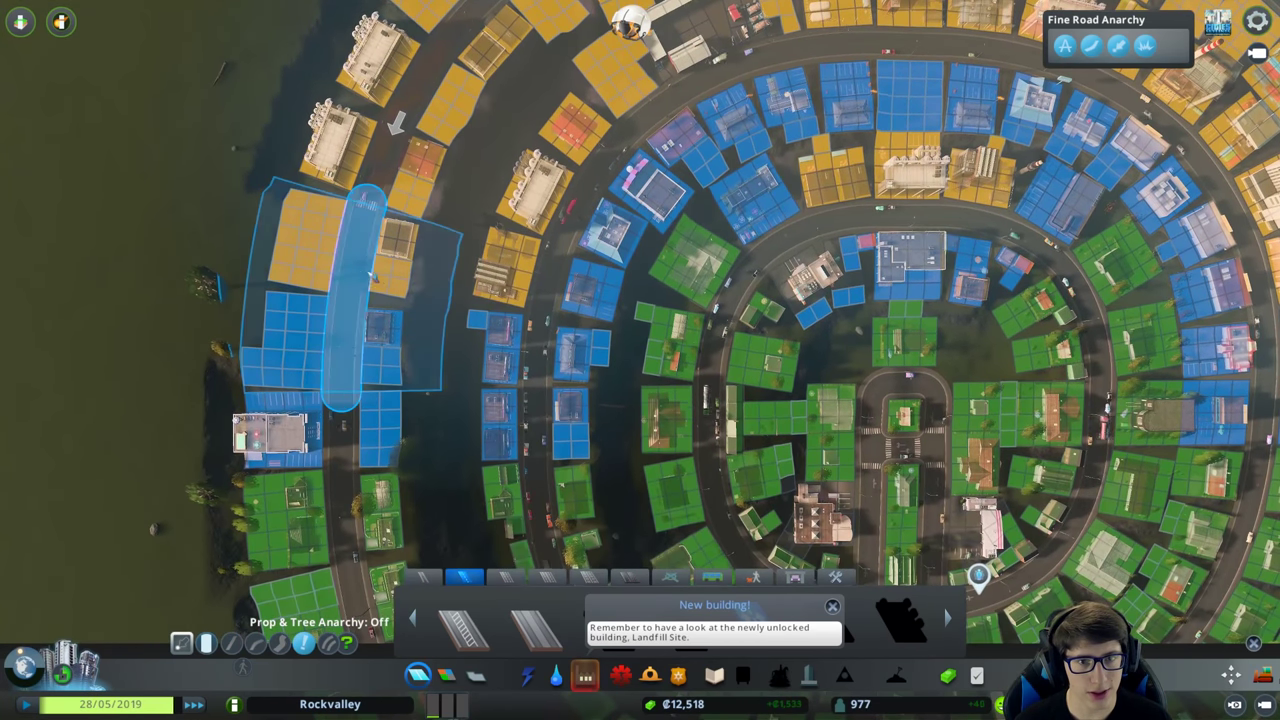
{"action": "key", "text": "s"}
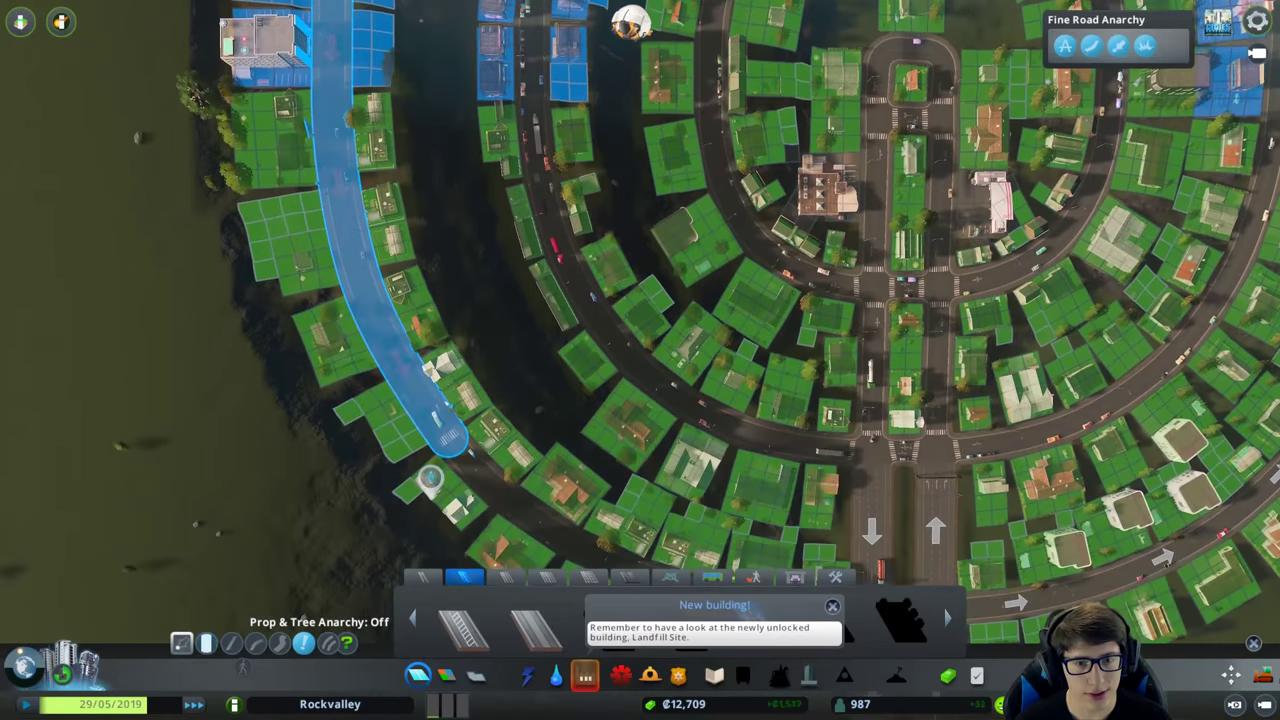
{"action": "key", "text": "s"}
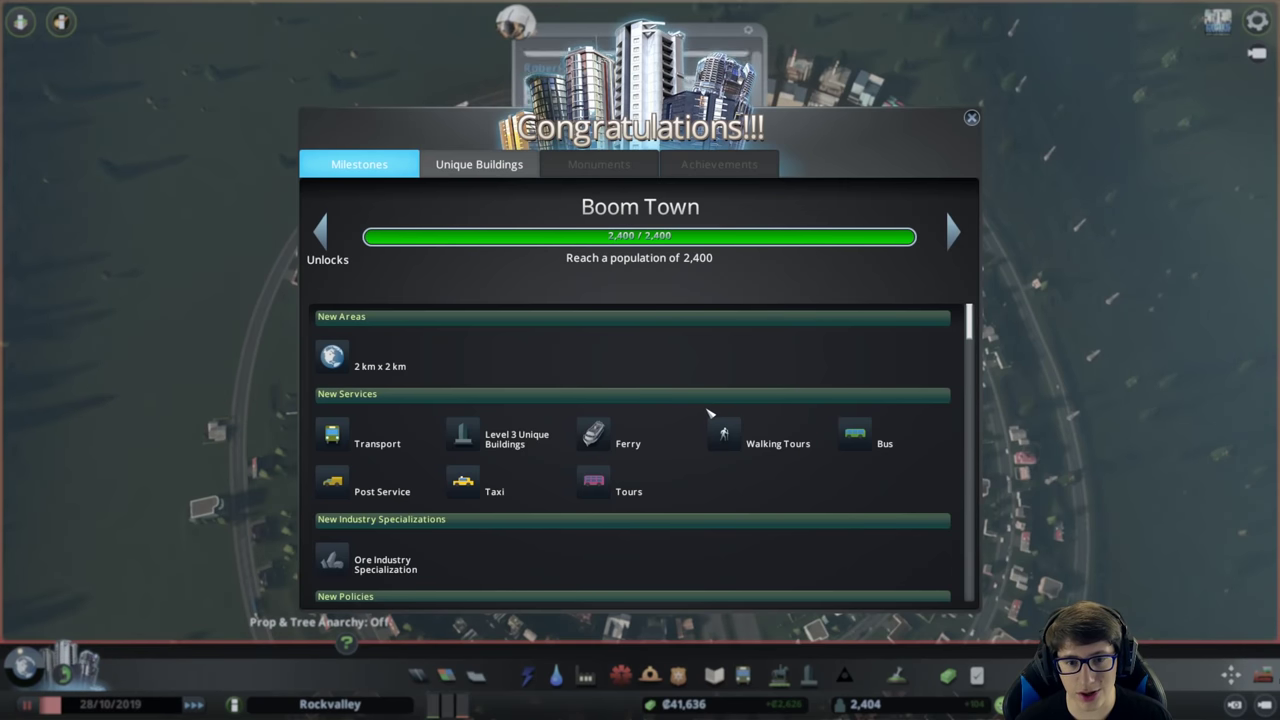
{"action": "scroll", "coordinate": [714, 420], "scroll_direction": "down", "scroll_amount": 4}
{"action": "scroll", "coordinate": [726, 354], "scroll_direction": "down", "scroll_amount": 5}
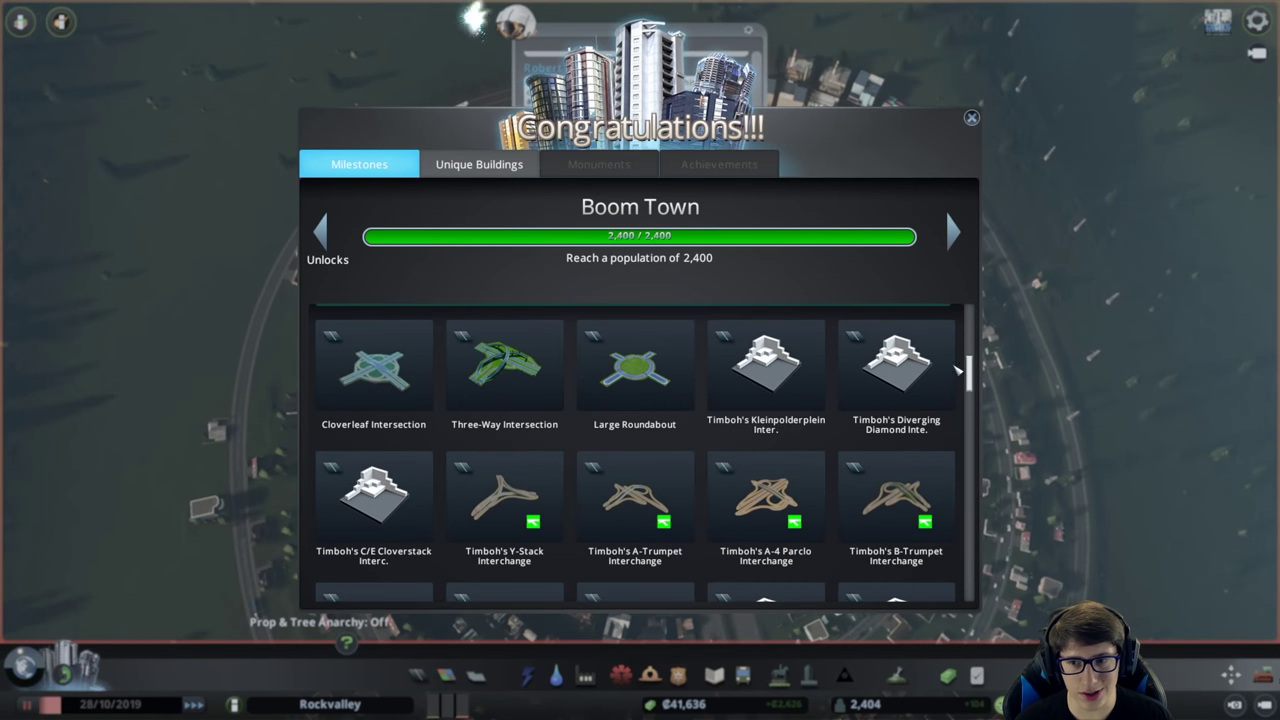
{"action": "left_click_drag", "start_coordinate": [971, 378], "coordinate": [968, 608]}
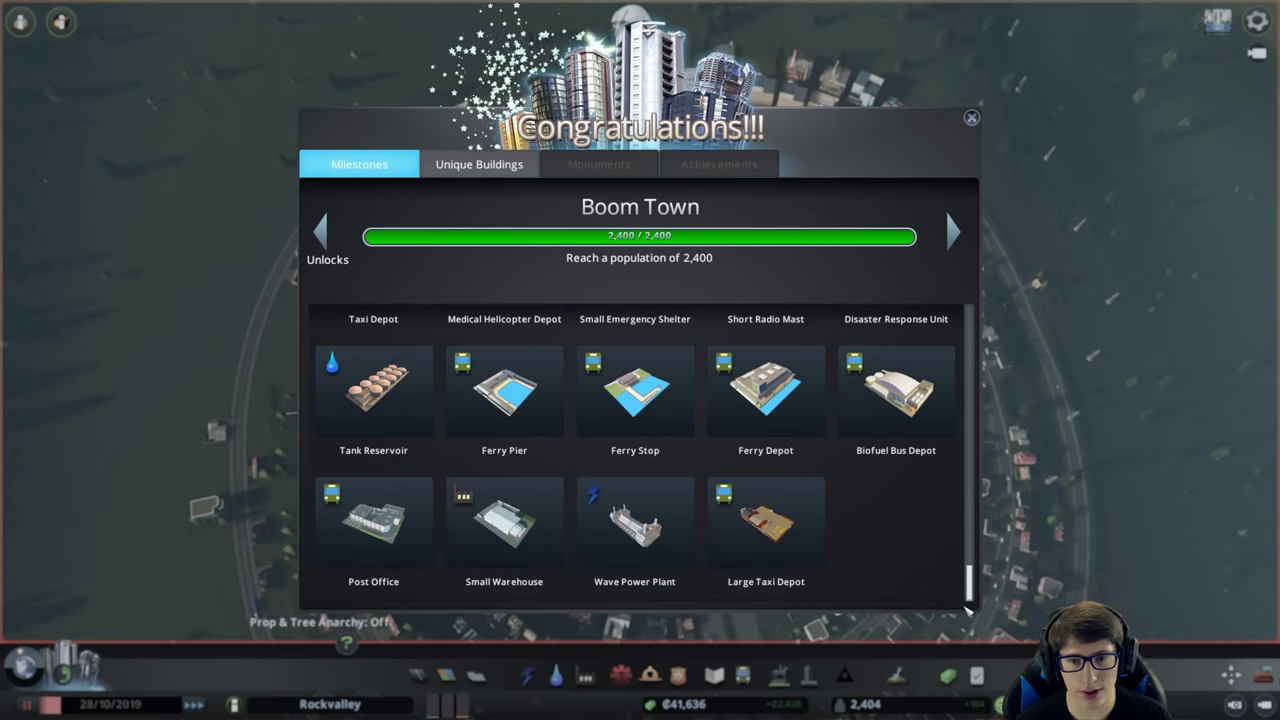
Close the Boom Town Congratulations window.
{"action": "key", "text": "Escape"}
{"action": "scroll", "coordinate": [535, 614], "scroll_direction": "up", "scroll_amount": 3}
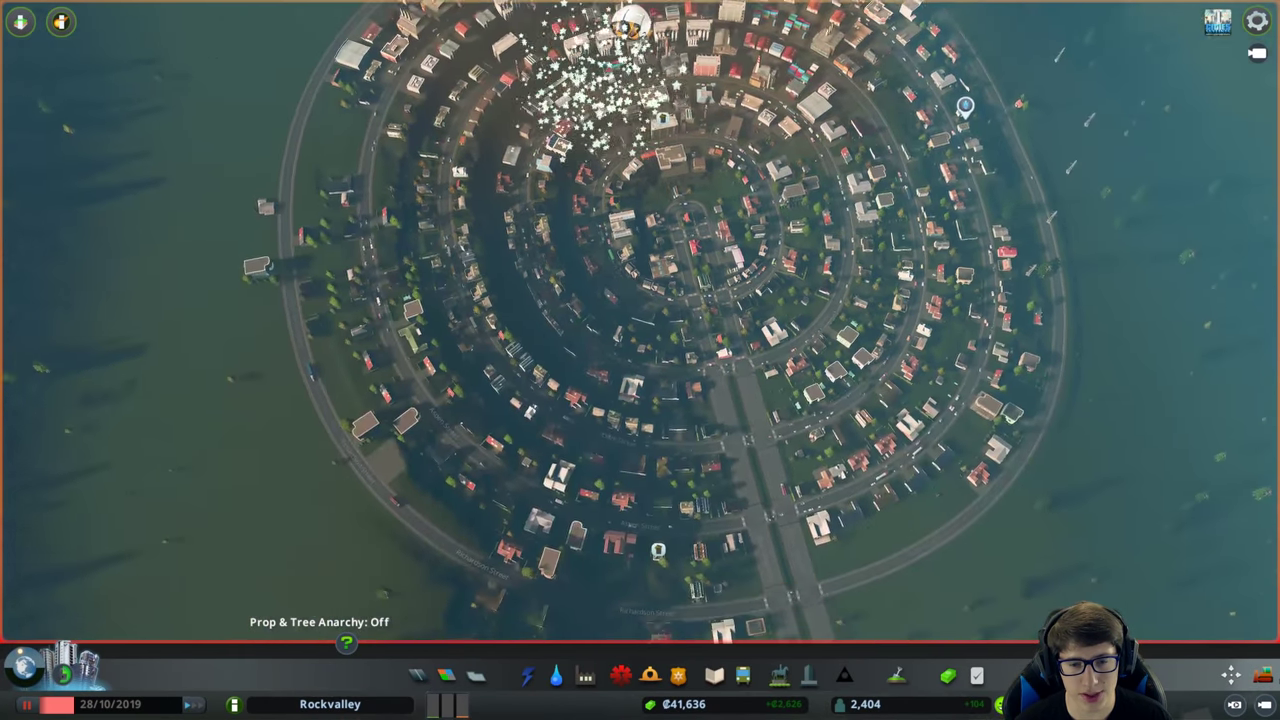
{"action": "scroll", "coordinate": [535, 614], "scroll_direction": "up", "scroll_amount": 3}
{"action": "left_click", "coordinate": [418, 675]}
{"action": "left_click", "coordinate": [795, 577]}
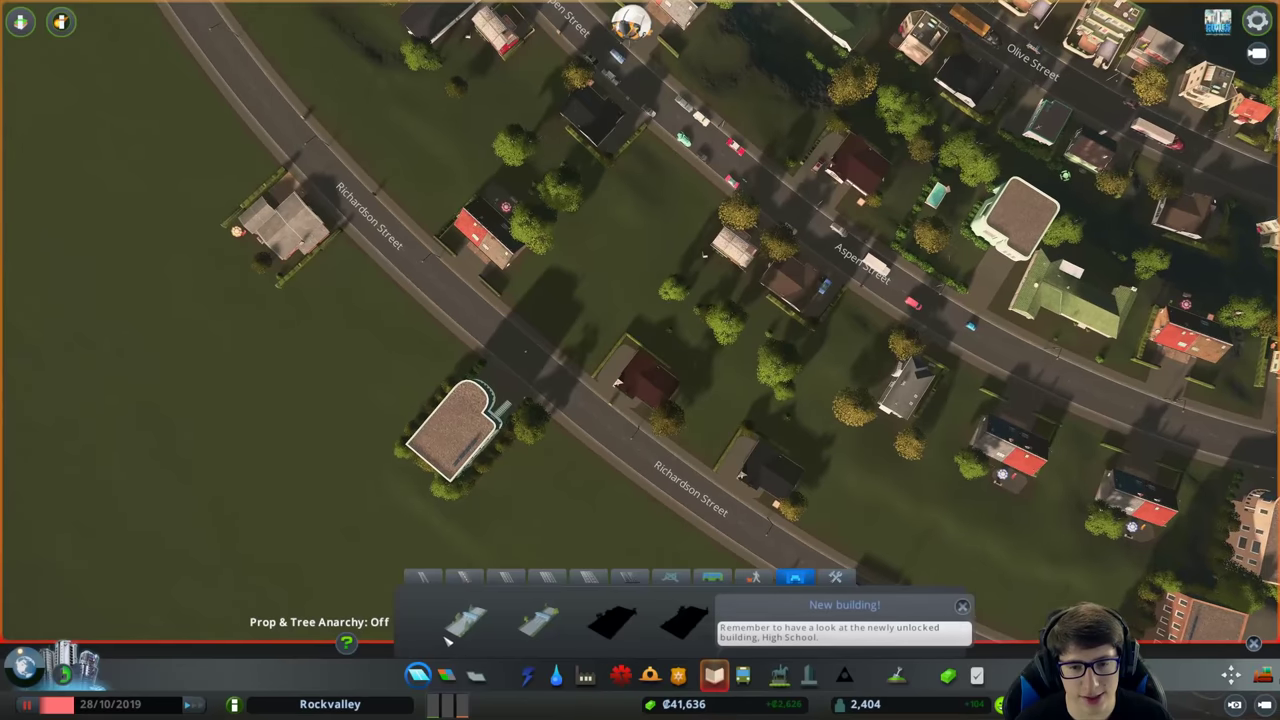
{"action": "left_click", "coordinate": [538, 620]}
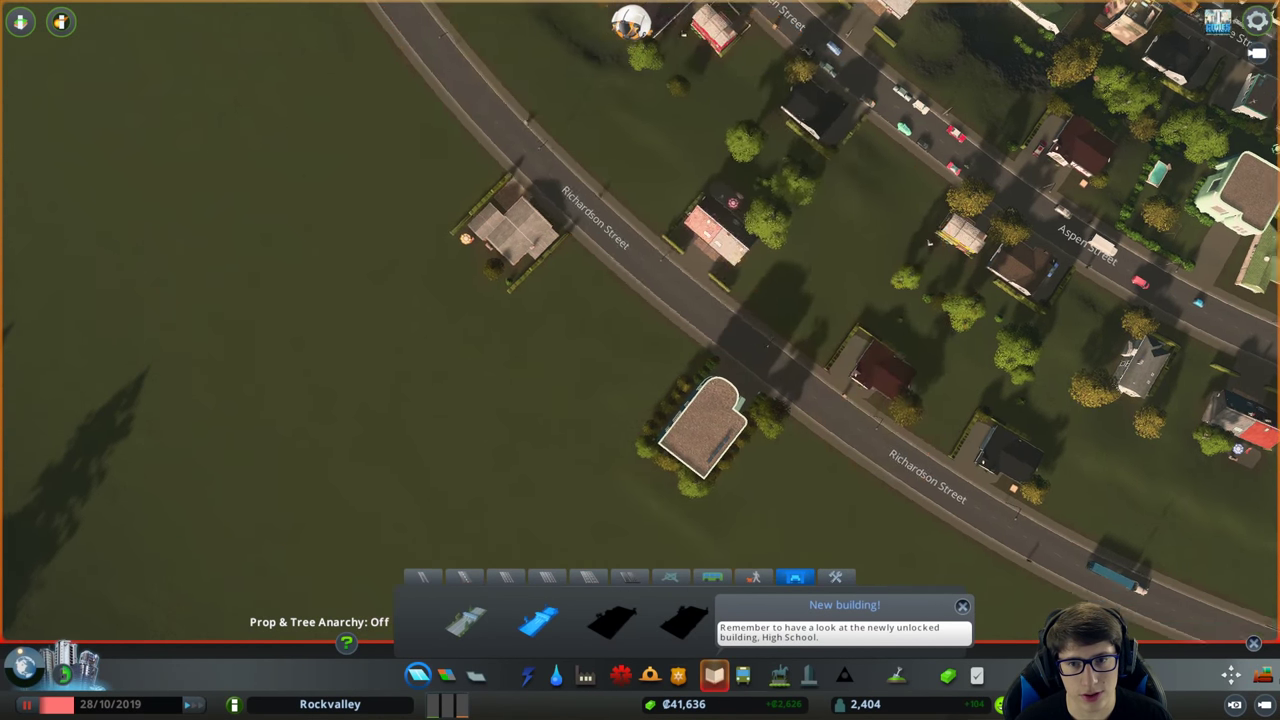
{"action": "scroll", "coordinate": [700, 425], "scroll_direction": "up", "scroll_amount": 5}
{"action": "scroll", "coordinate": [675, 448], "scroll_direction": "down", "scroll_amount": 5}
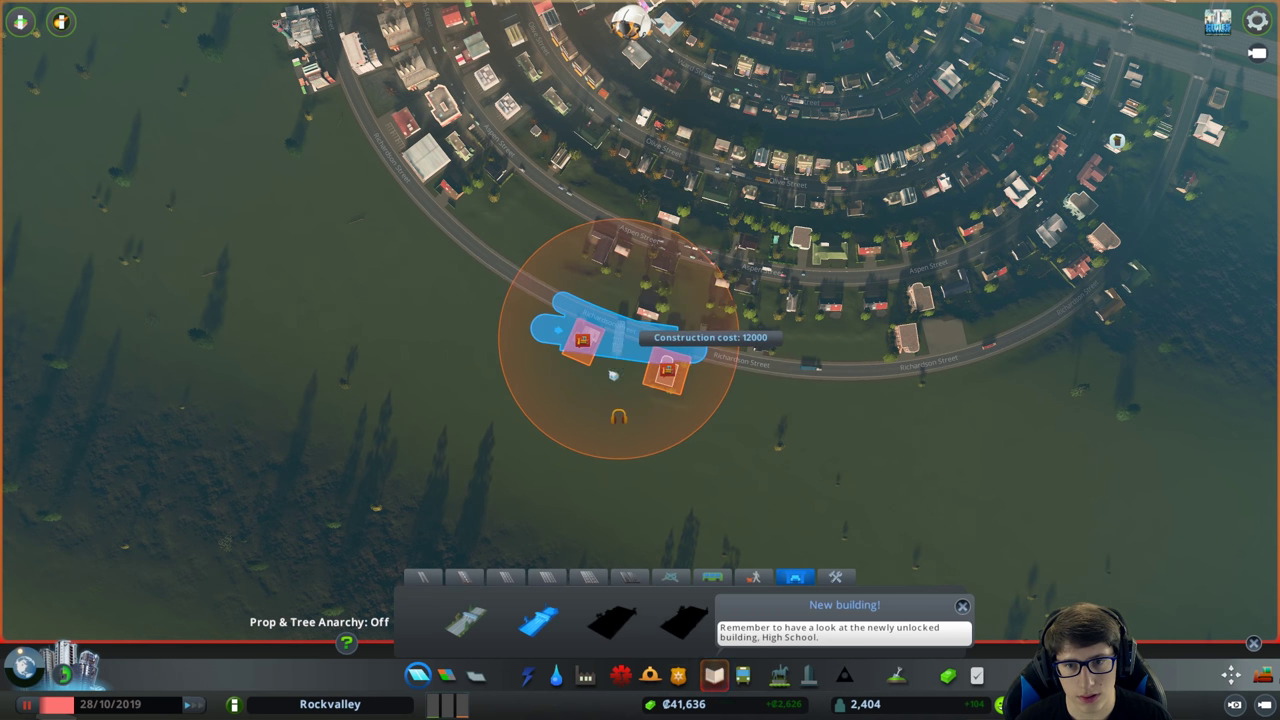
{"action": "scroll", "coordinate": [613, 375], "scroll_direction": "down", "scroll_amount": 5}
{"action": "scroll", "coordinate": [650, 360], "scroll_direction": "up", "scroll_amount": 8}
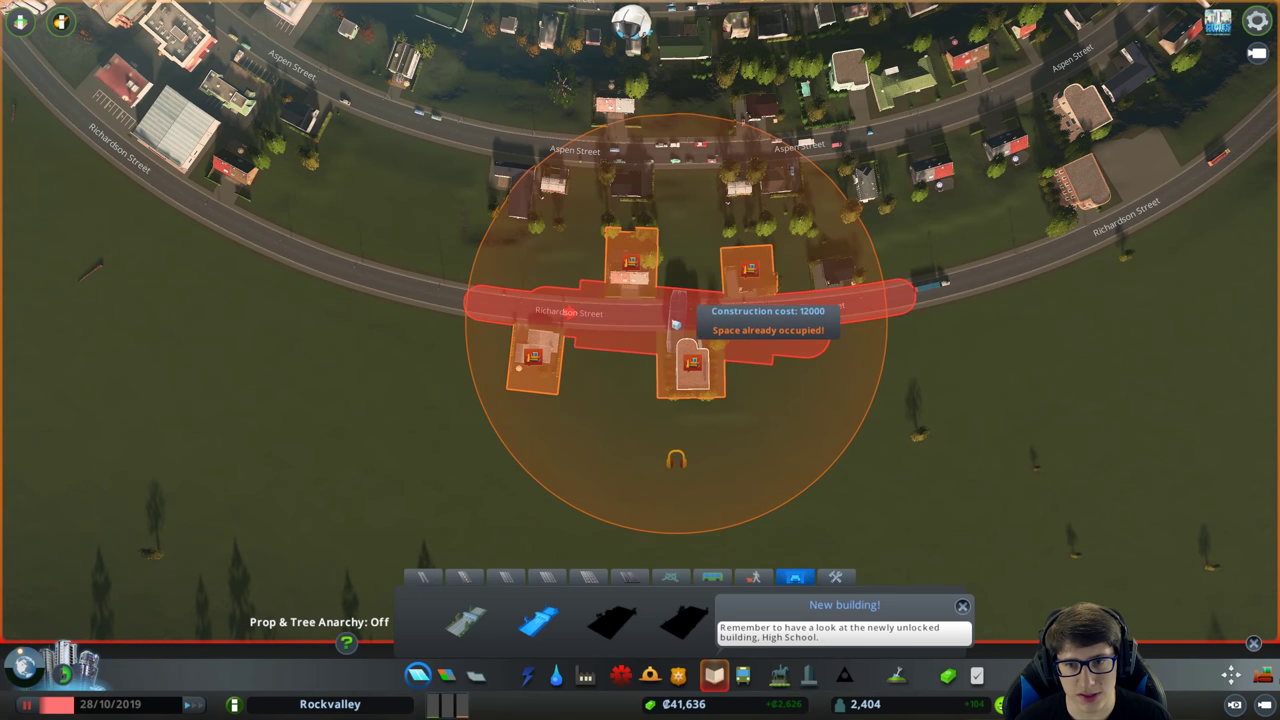
{"action": "scroll", "coordinate": [760, 400], "scroll_direction": "down", "scroll_amount": 5}
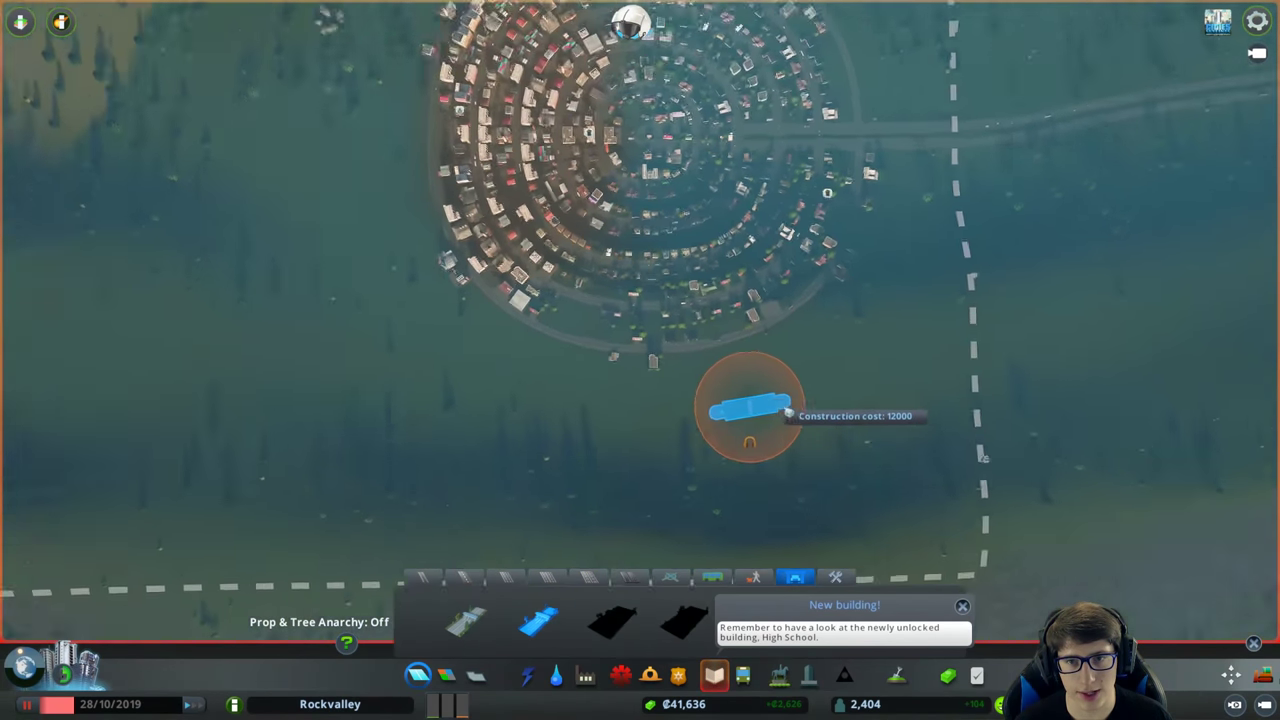
{"action": "key", "text": "Escape"}
{"action": "key", "text": "q"}
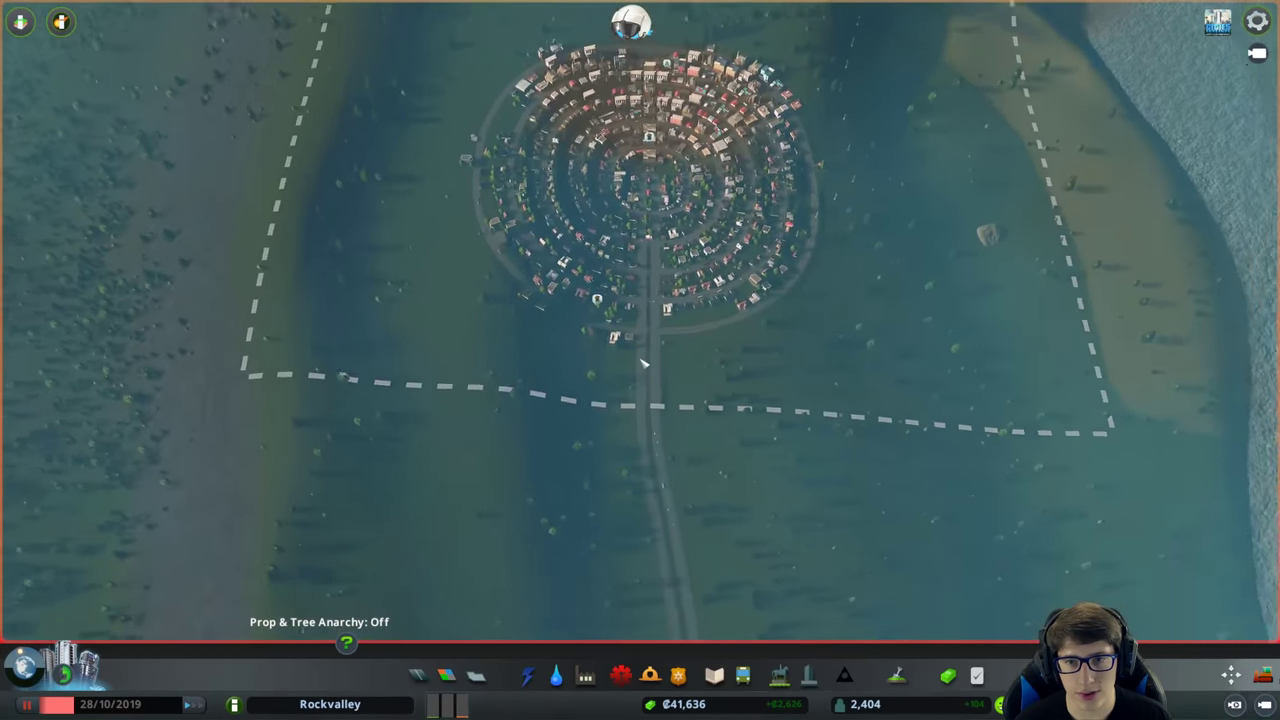
{"action": "scroll", "coordinate": [643, 363], "scroll_direction": "up", "scroll_amount": 10}
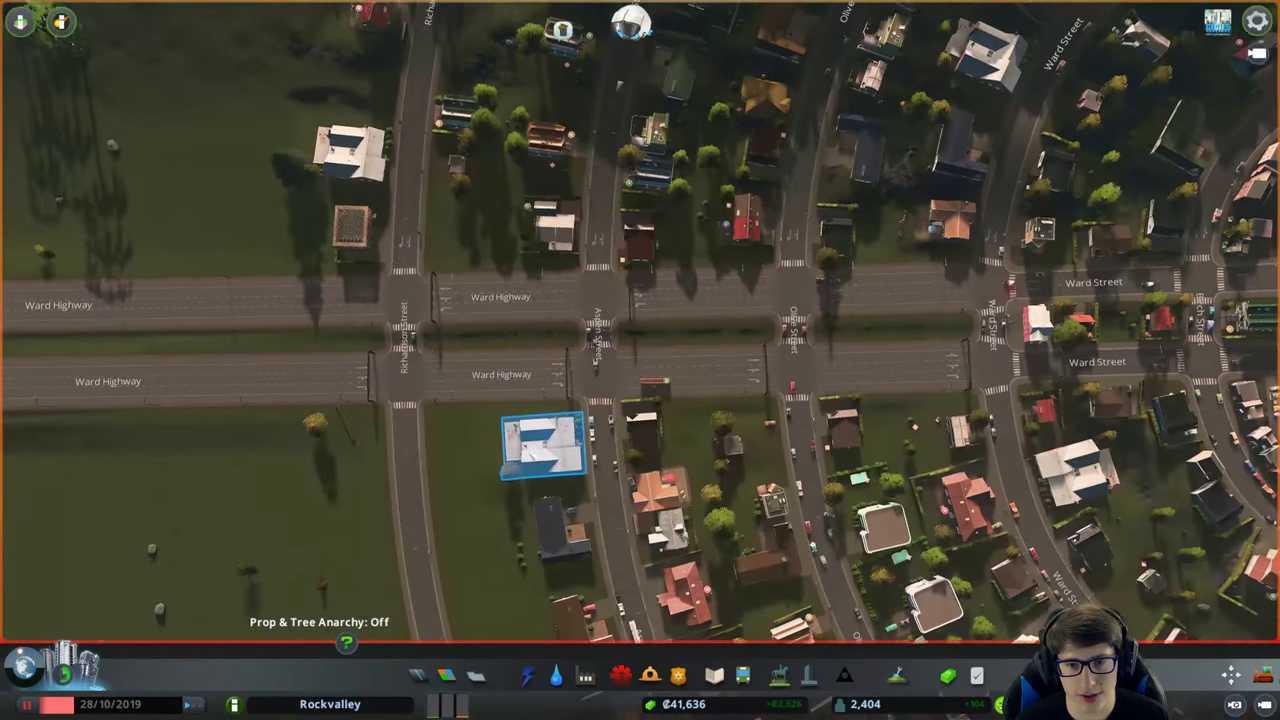
Switch to the bulldozer and remove the central Aspen and Olive Street segments.
{"action": "key", "text": "w"}
{"action": "scroll", "coordinate": [640, 360], "scroll_direction": "up", "scroll_amount": 2}
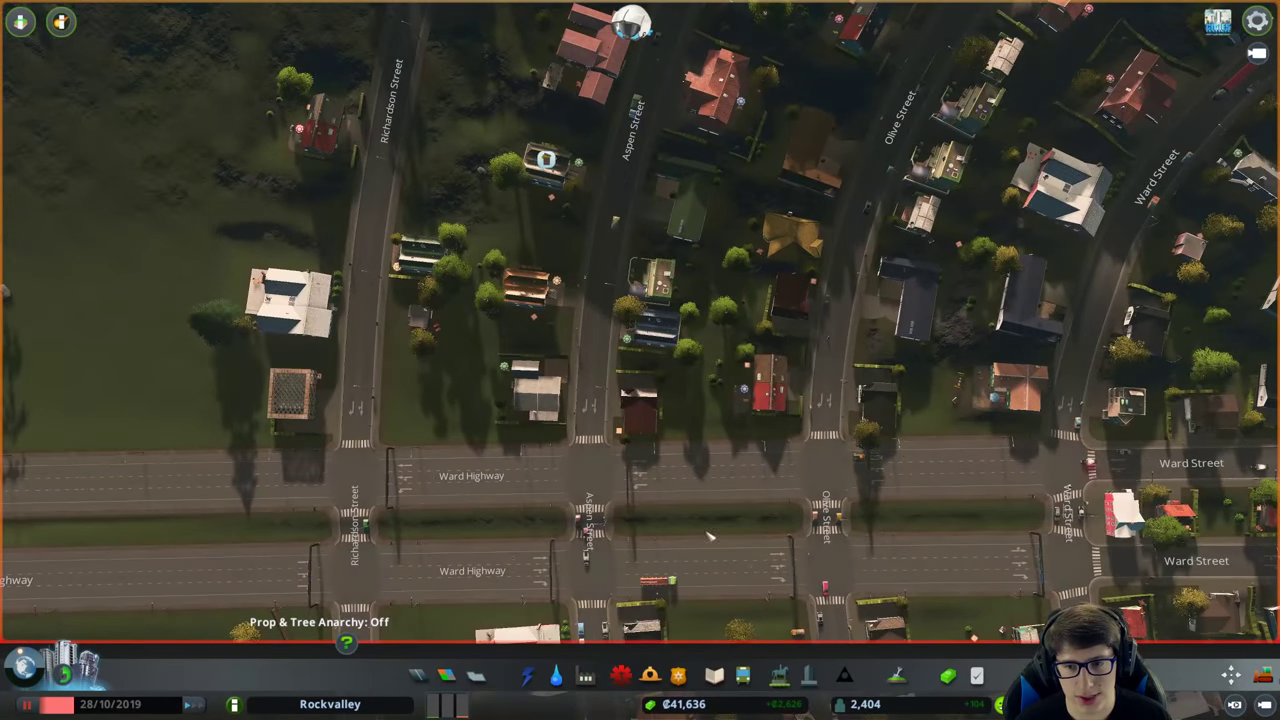
{"action": "key", "text": "1"}
{"action": "scroll", "coordinate": [640, 400], "scroll_direction": "down", "scroll_amount": 10}
{"action": "scroll", "coordinate": [640, 400], "scroll_direction": "up", "scroll_amount": 5}
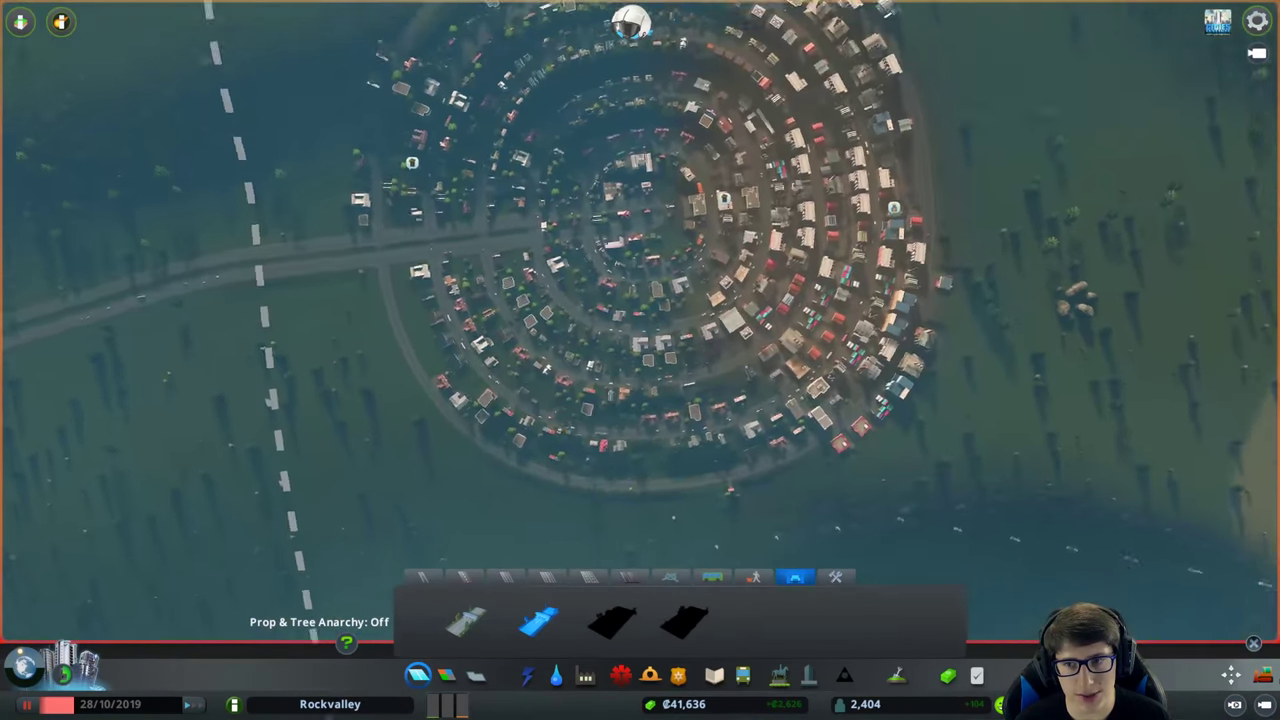
{"action": "scroll", "coordinate": [640, 400], "scroll_direction": "up", "scroll_amount": 3}
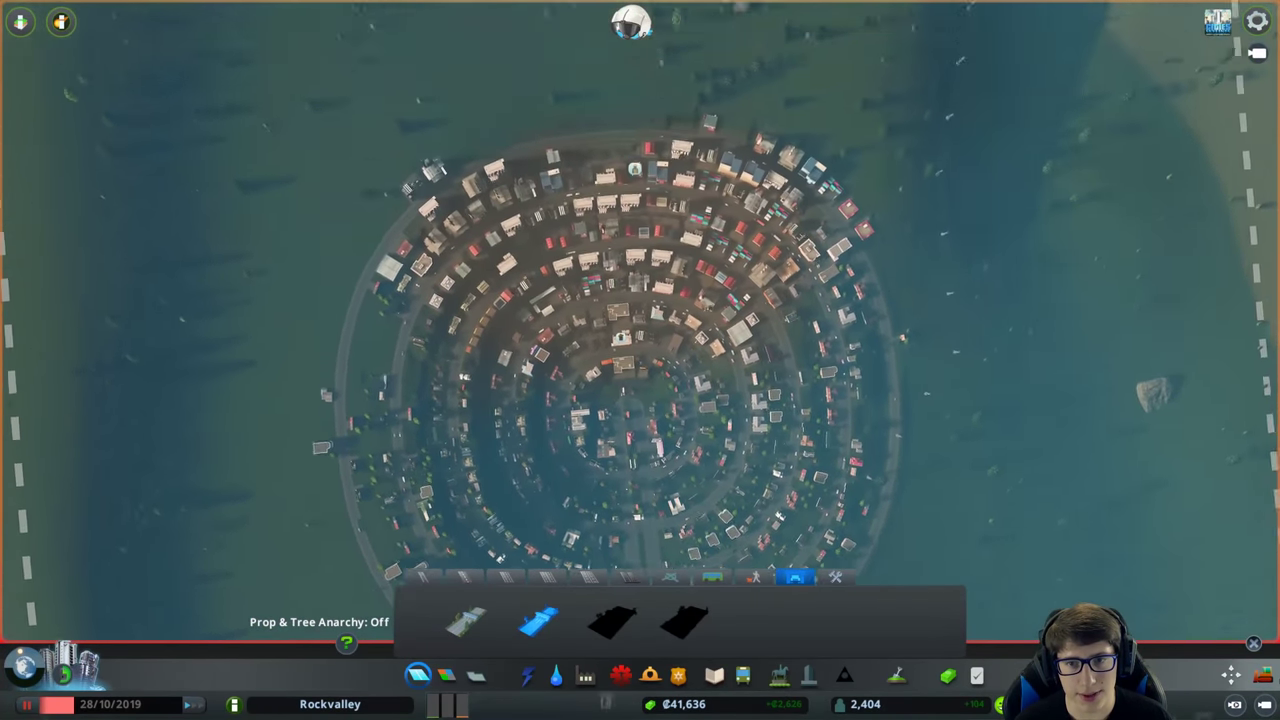
{"action": "scroll", "coordinate": [650, 365], "scroll_direction": "up", "scroll_amount": 3}
{"action": "scroll", "coordinate": [650, 365], "scroll_direction": "up", "scroll_amount": 5}
{"action": "key", "text": "Escape"}
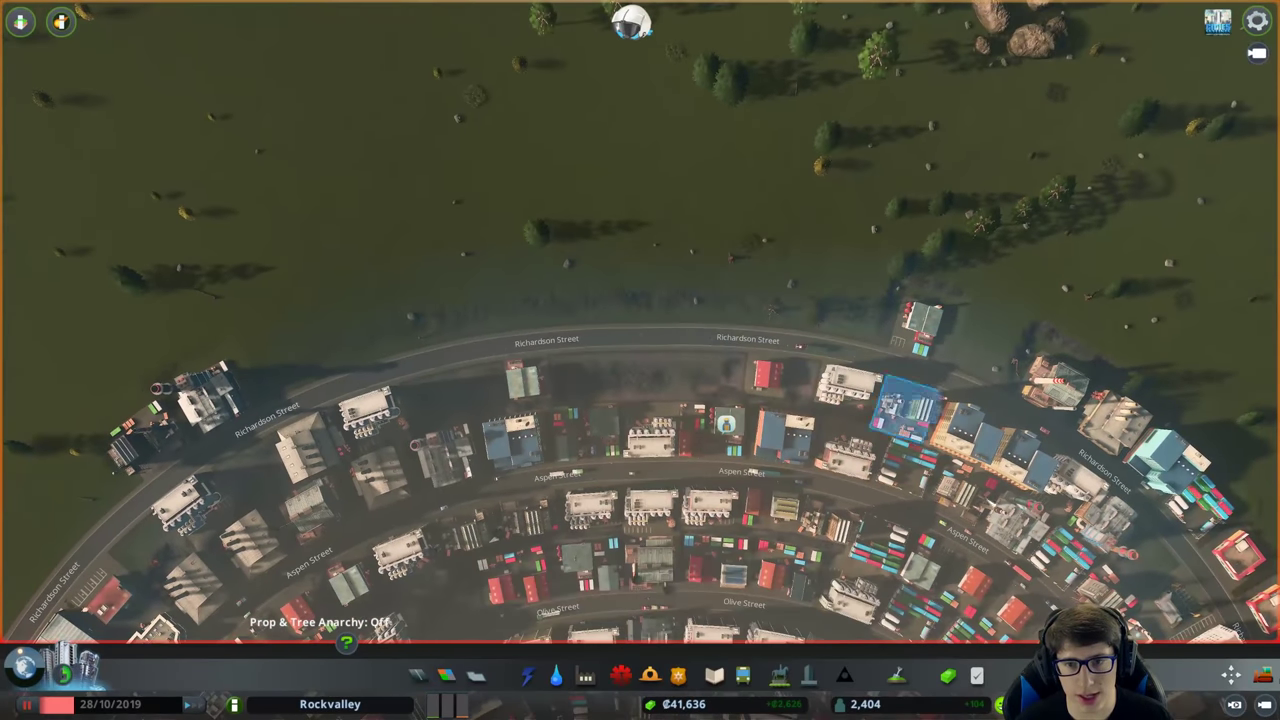
{"action": "left_click", "coordinate": [1263, 676]}
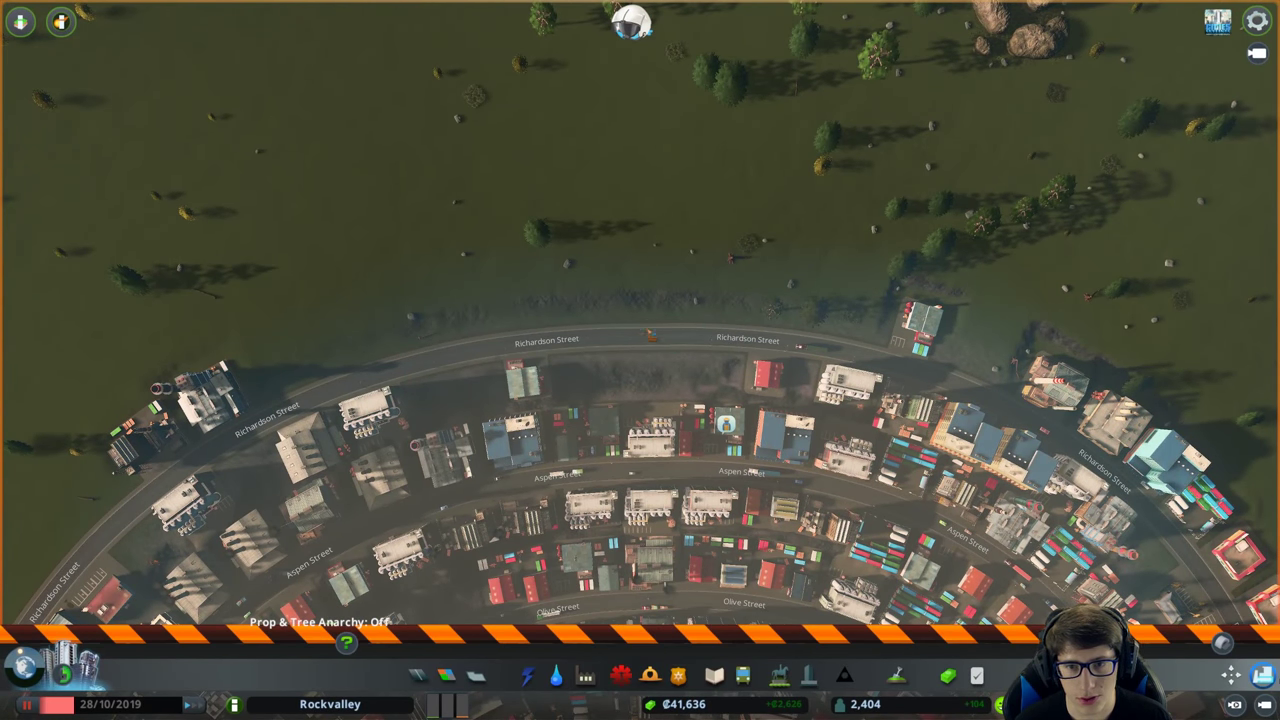
{"action": "left_click", "coordinate": [650, 471]}
{"action": "key", "text": "s"}
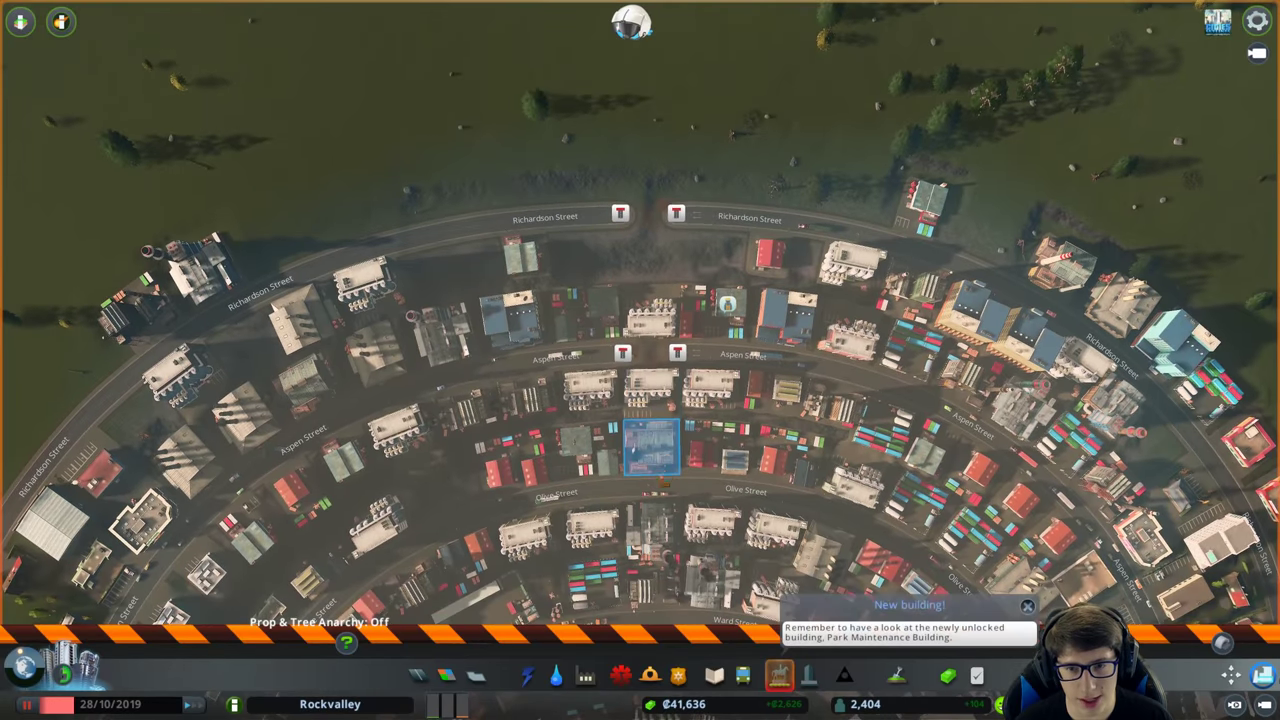
{"action": "left_click", "coordinate": [651, 487]}
Remove central segments of Ward, the inner street, Olive again and Richardson Street.
{"action": "key", "text": "s"}
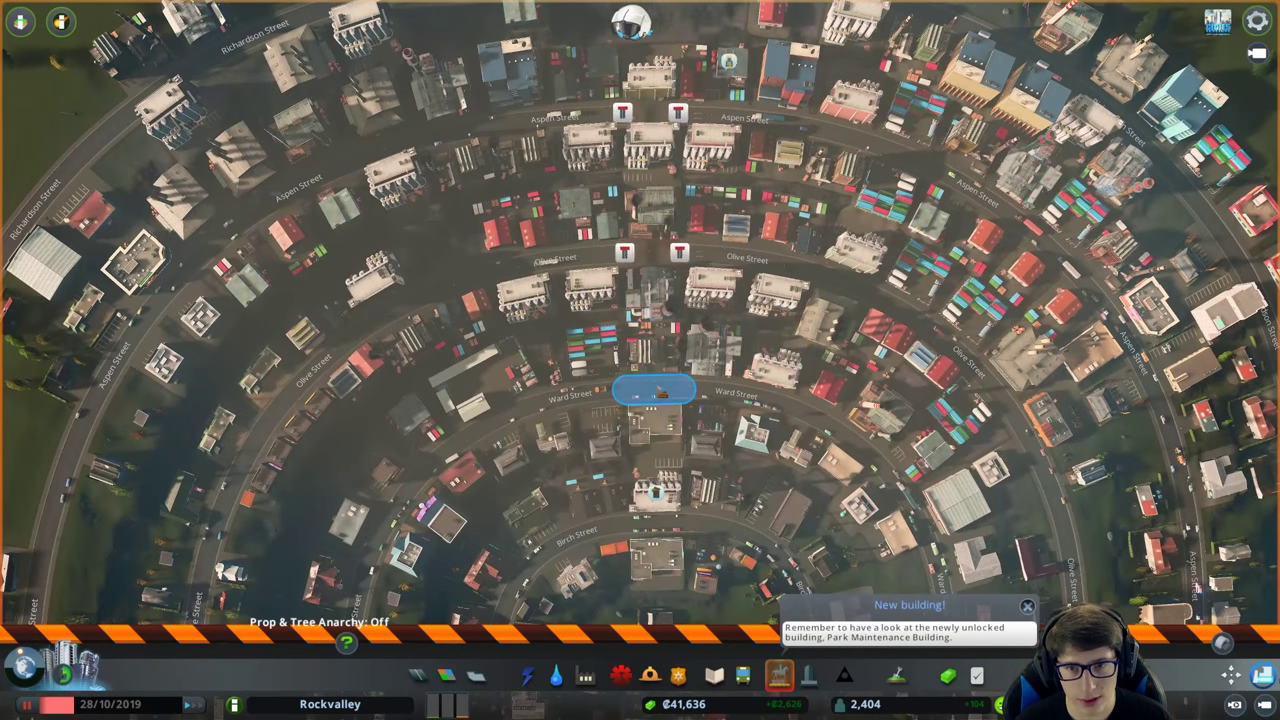
{"action": "left_click", "coordinate": [660, 394]}
{"action": "key", "text": "s"}
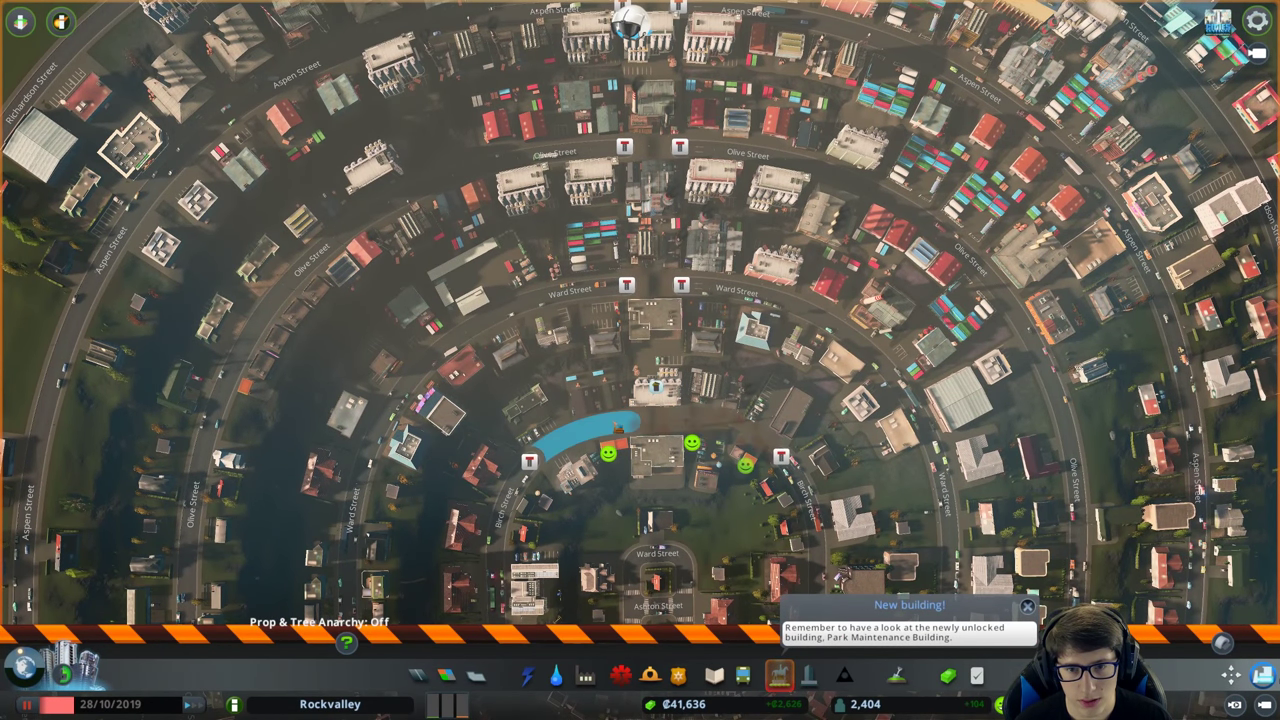
{"action": "left_click", "coordinate": [585, 430]}
{"action": "key", "text": "w"}
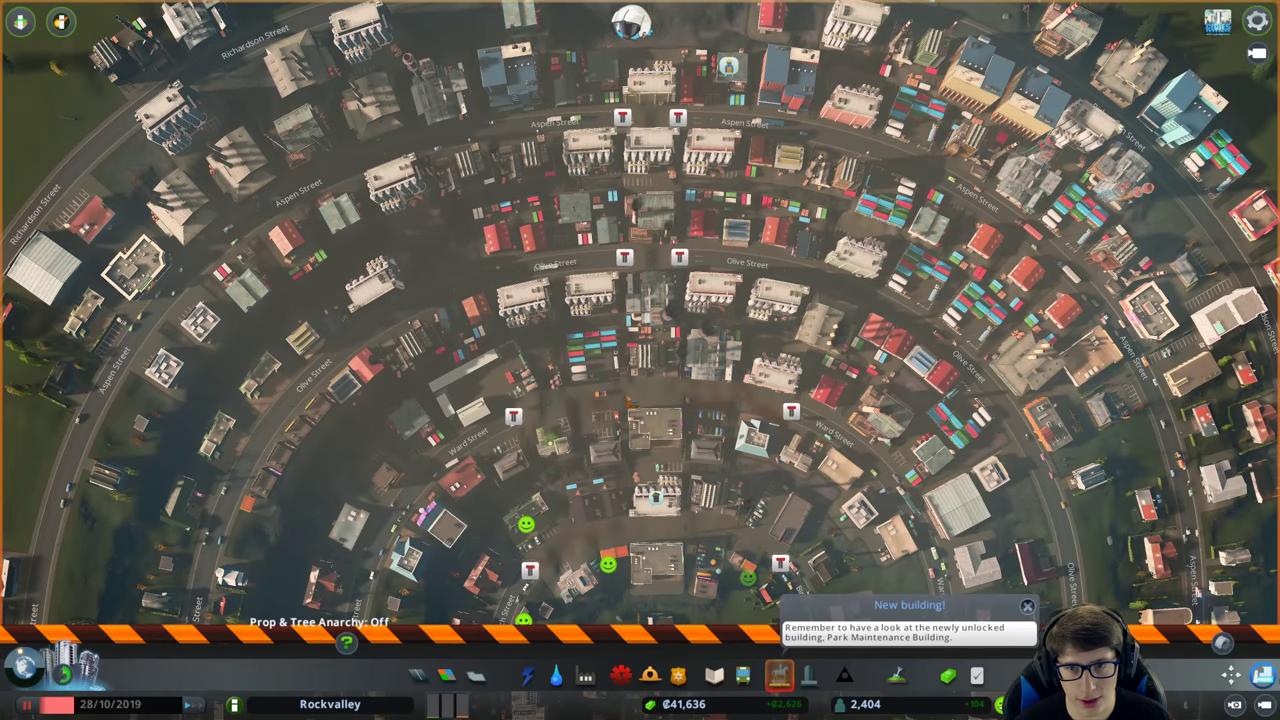
{"action": "key", "text": "w"}
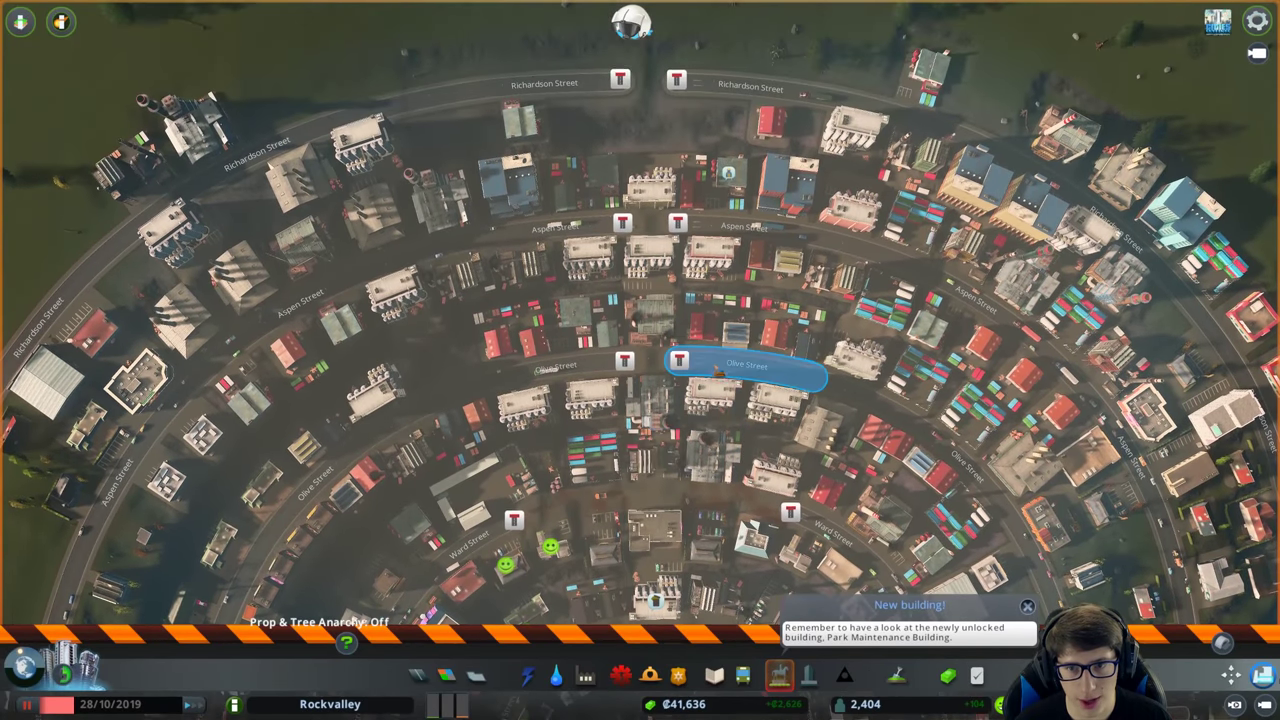
{"action": "left_click", "coordinate": [597, 372]}
{"action": "key", "text": "w"}
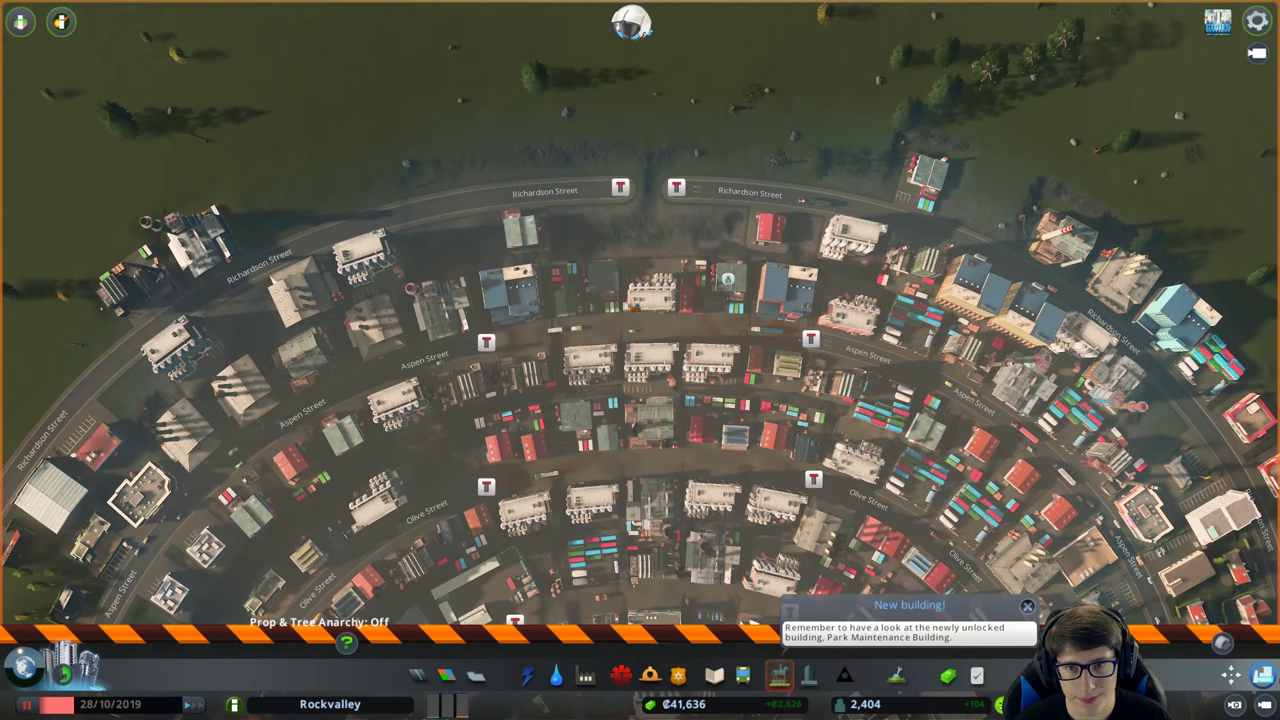
{"action": "key", "text": "w"}
{"action": "left_click", "coordinate": [624, 291]}
{"action": "scroll", "coordinate": [624, 291], "scroll_direction": "up", "scroll_amount": 3}
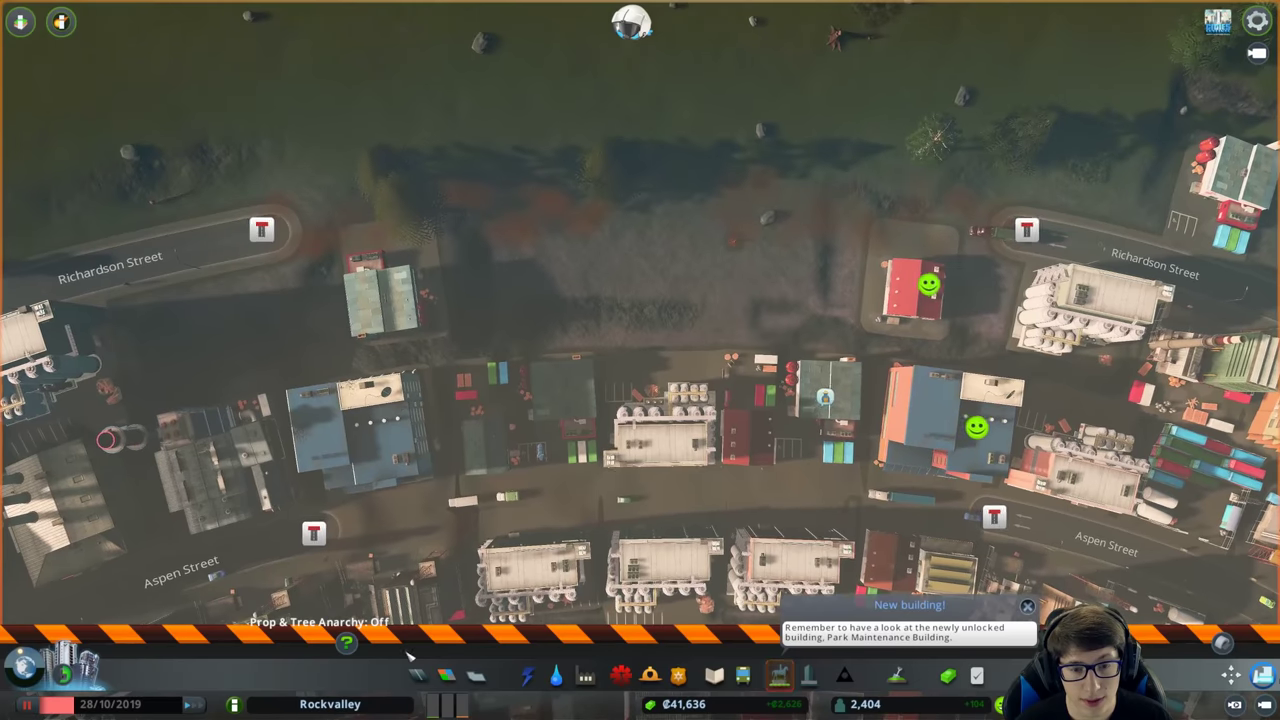
Place tolled highway pieces across the Richardson, Aspen and Olive Street gaps.
{"action": "key", "text": "p"}
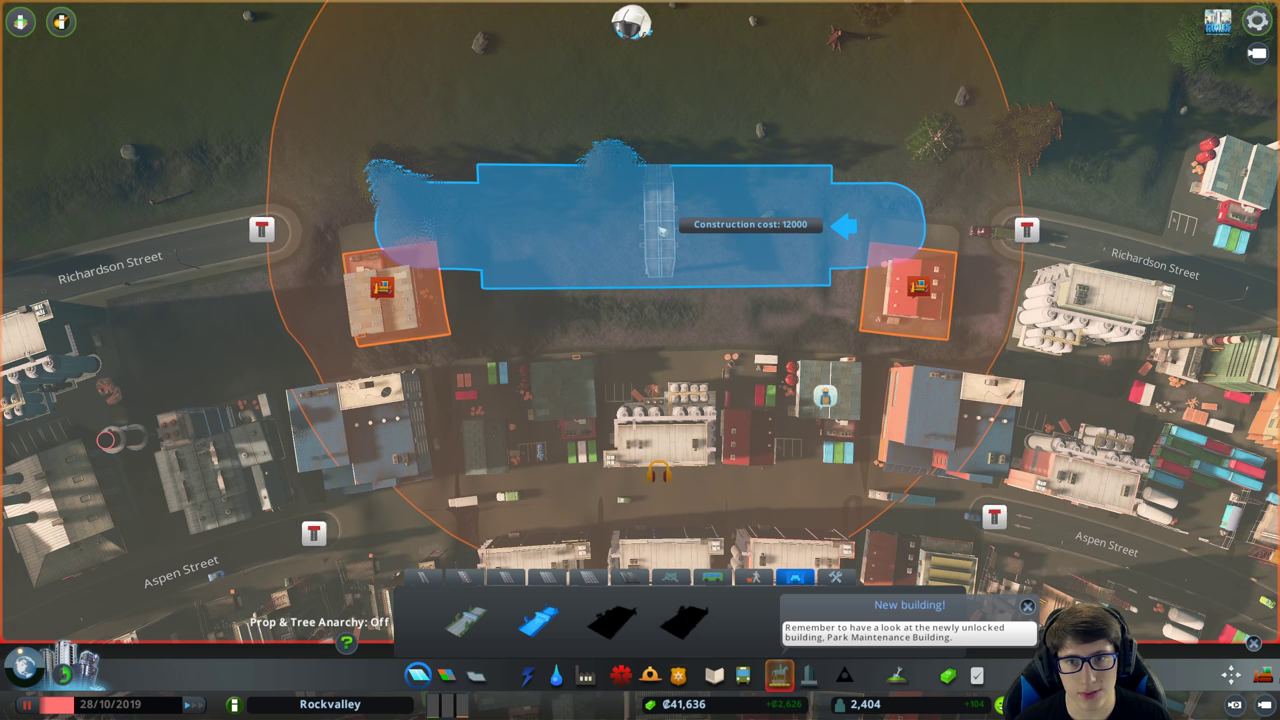
{"action": "scroll", "coordinate": [660, 231], "scroll_direction": "down", "scroll_amount": 3}
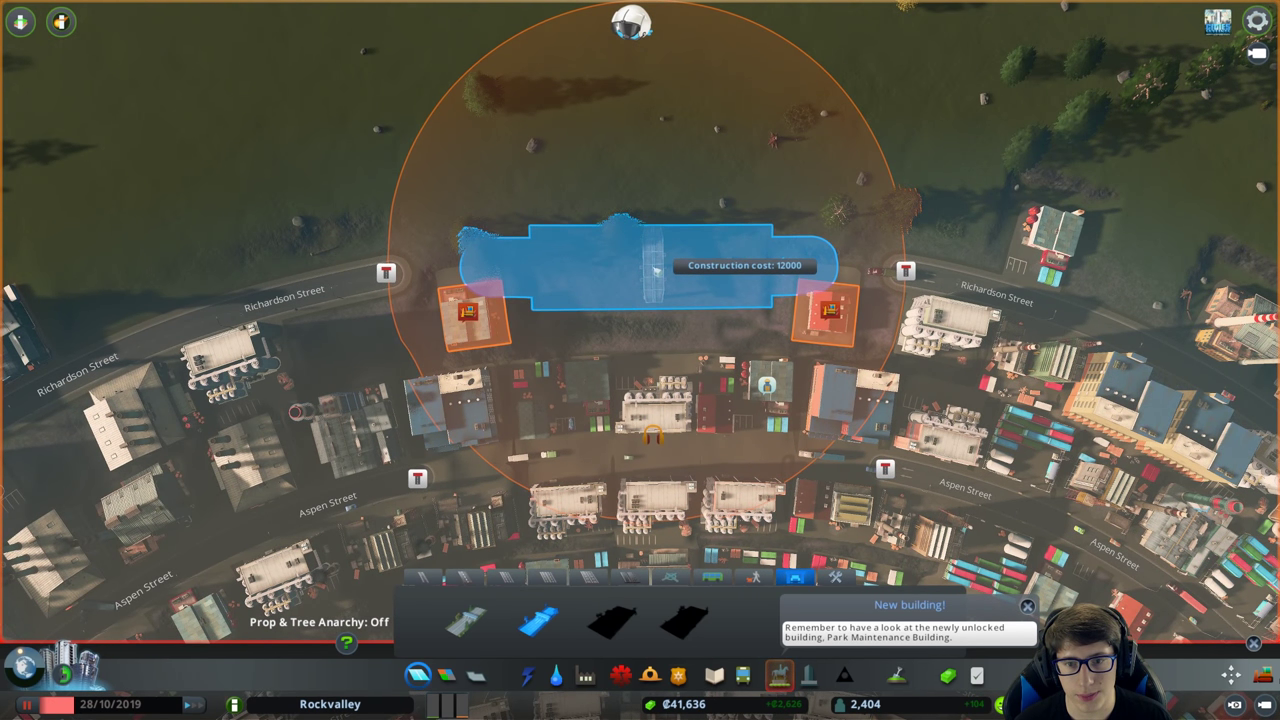
{"action": "left_click", "coordinate": [655, 270]}
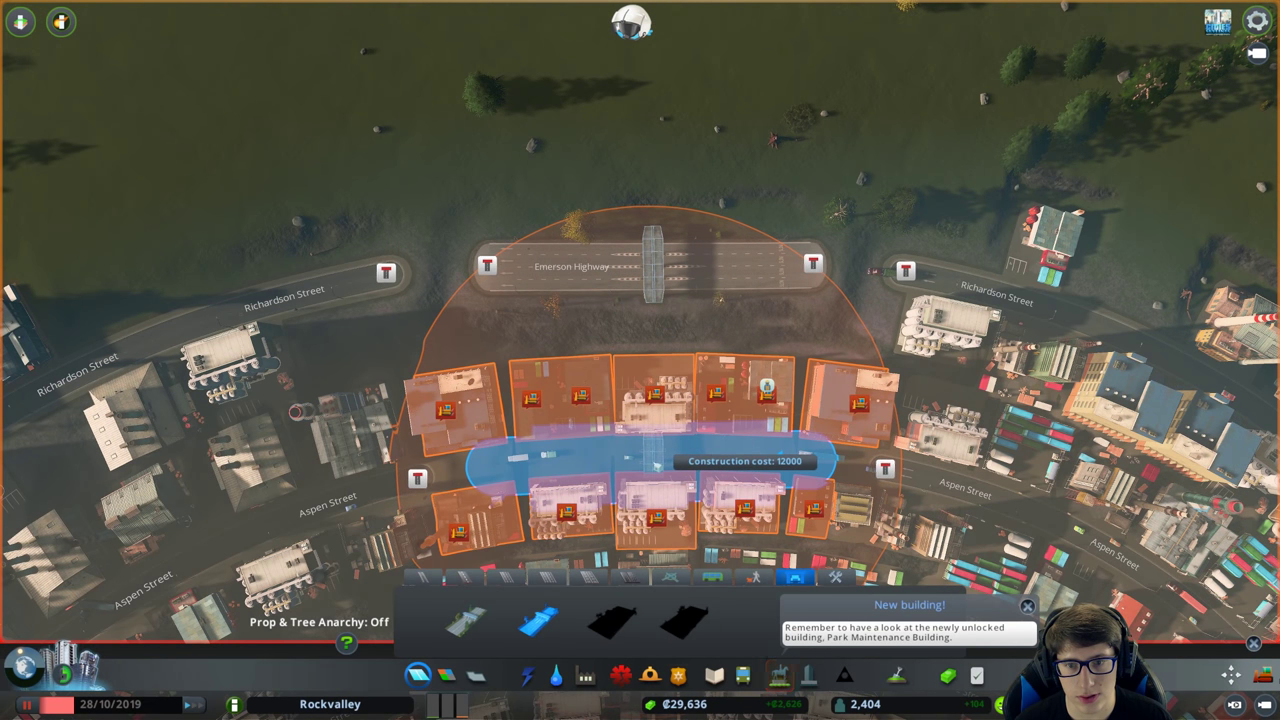
{"action": "left_click", "coordinate": [657, 465]}
{"action": "key", "text": "s"}
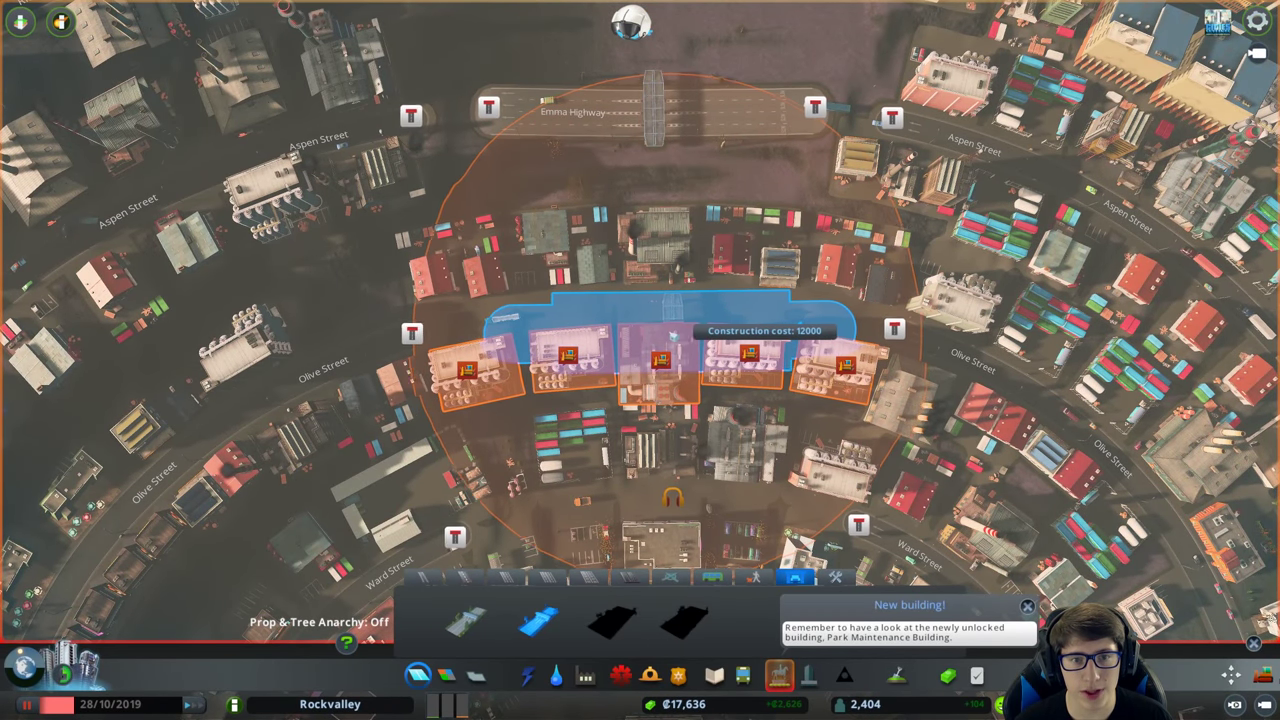
{"action": "key", "text": "w"}
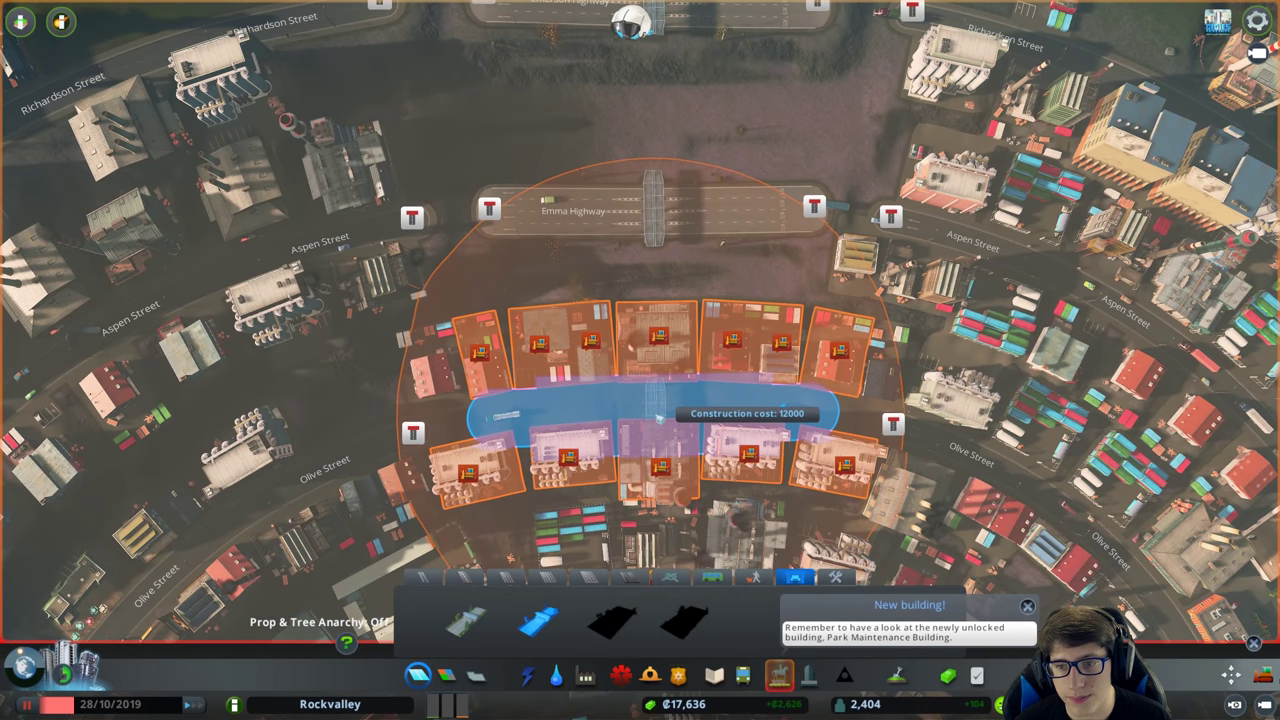
{"action": "left_click", "coordinate": [657, 418]}
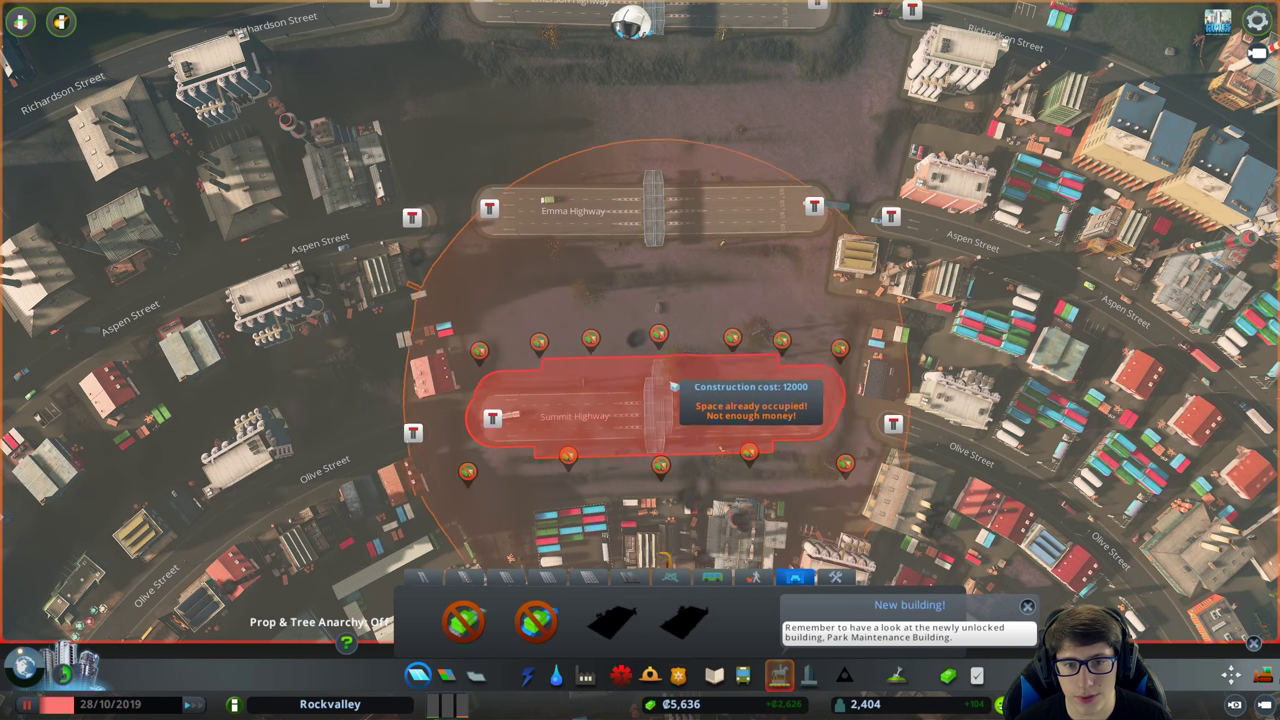
{"action": "key", "text": "s"}
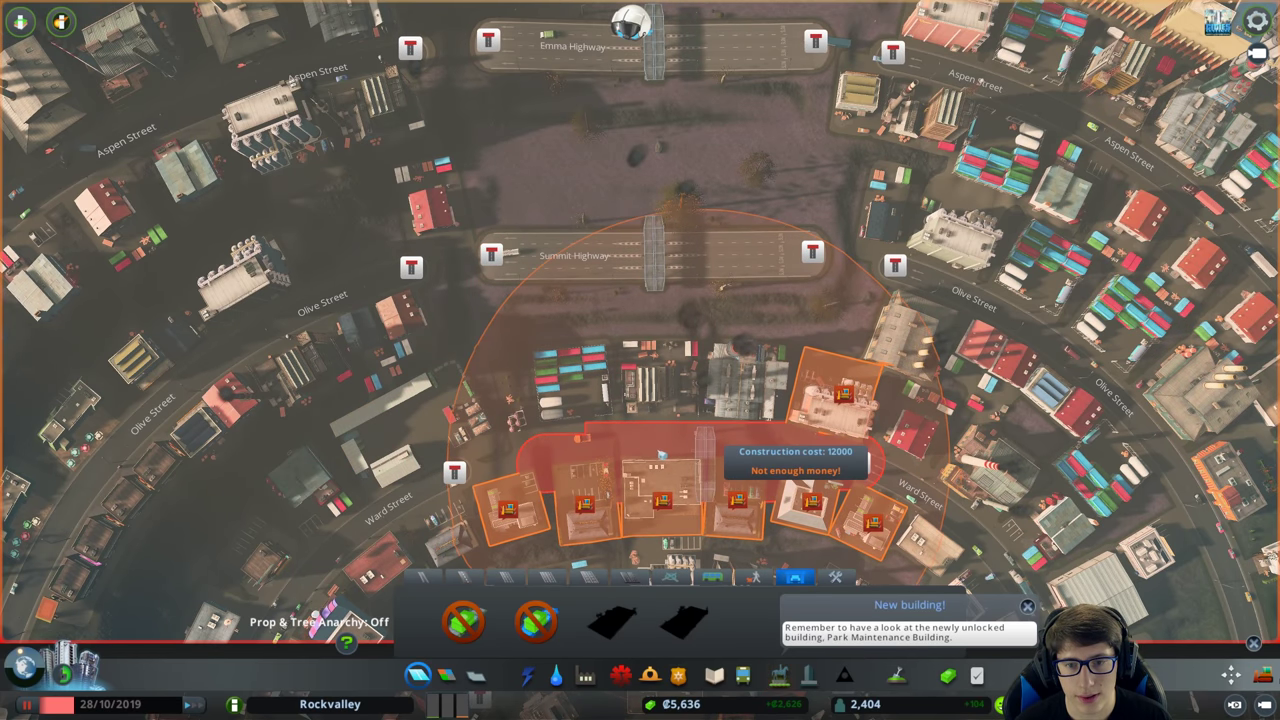
{"action": "scroll", "coordinate": [734, 412], "scroll_direction": "down", "scroll_amount": 2}
{"action": "scroll", "coordinate": [734, 412], "scroll_direction": "down", "scroll_amount": 2}
Bridge Ward Street's dead ends with a short straight and a curved one-way road piece.
{"action": "right_click", "coordinate": [734, 412]}
{"action": "scroll", "coordinate": [640, 360], "scroll_direction": "up", "scroll_amount": 5}
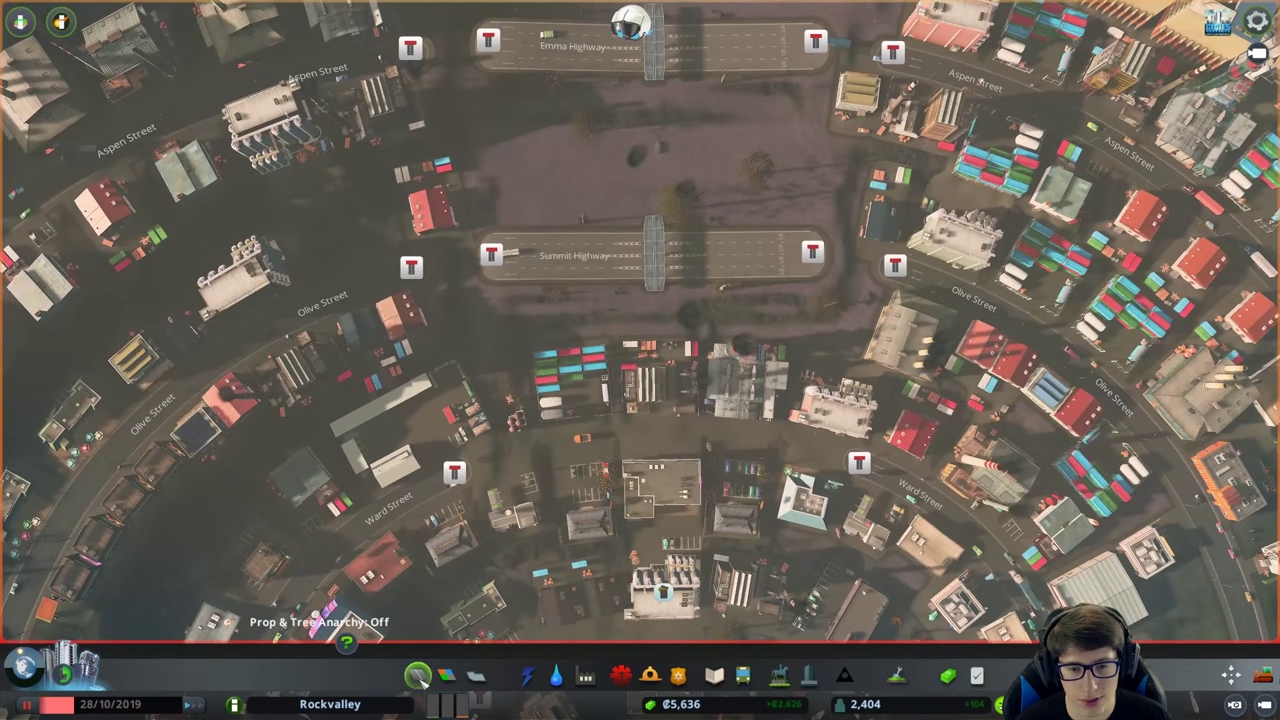
{"action": "left_click", "coordinate": [418, 675]}
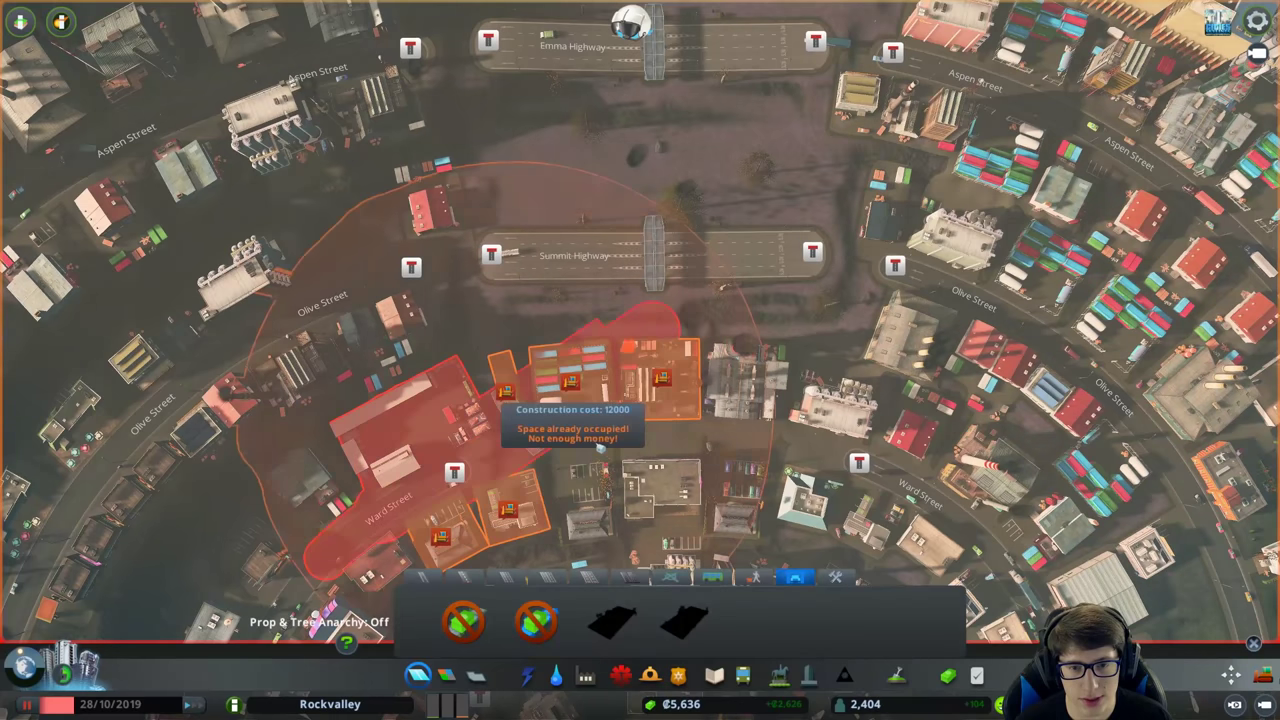
{"action": "left_click", "coordinate": [474, 580]}
{"action": "key", "text": "s"}
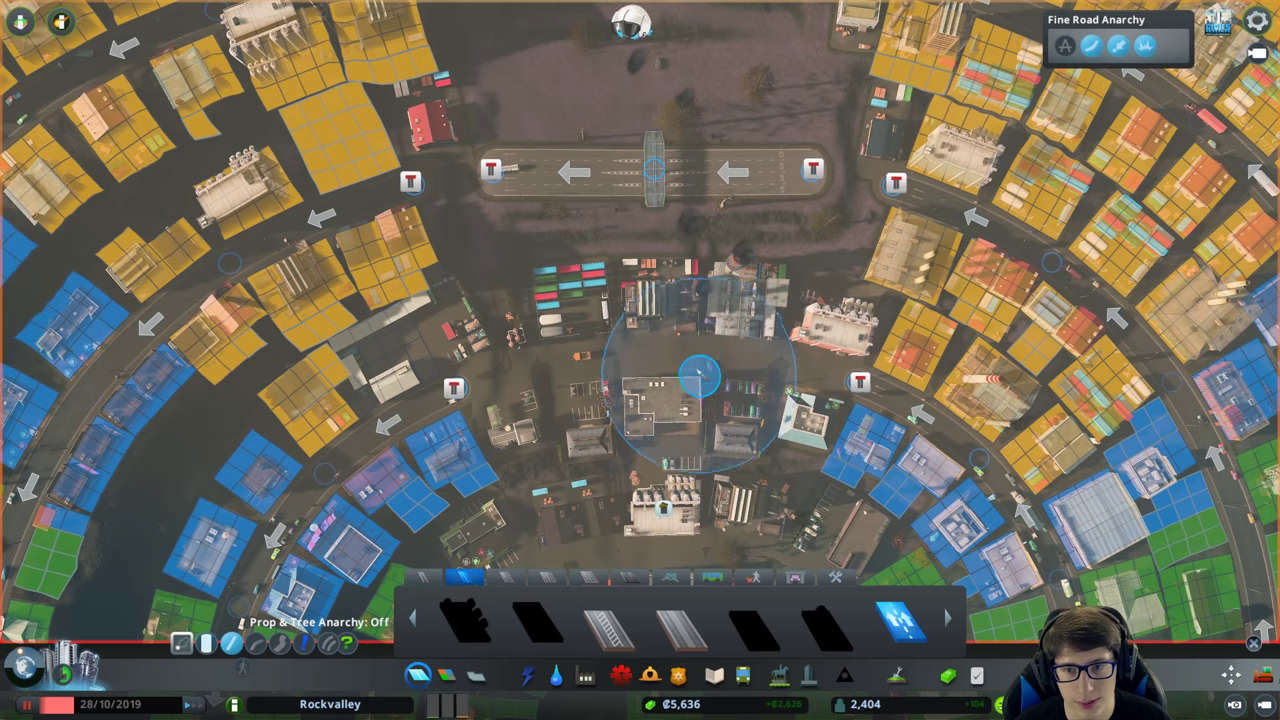
{"action": "left_click", "coordinate": [617, 358]}
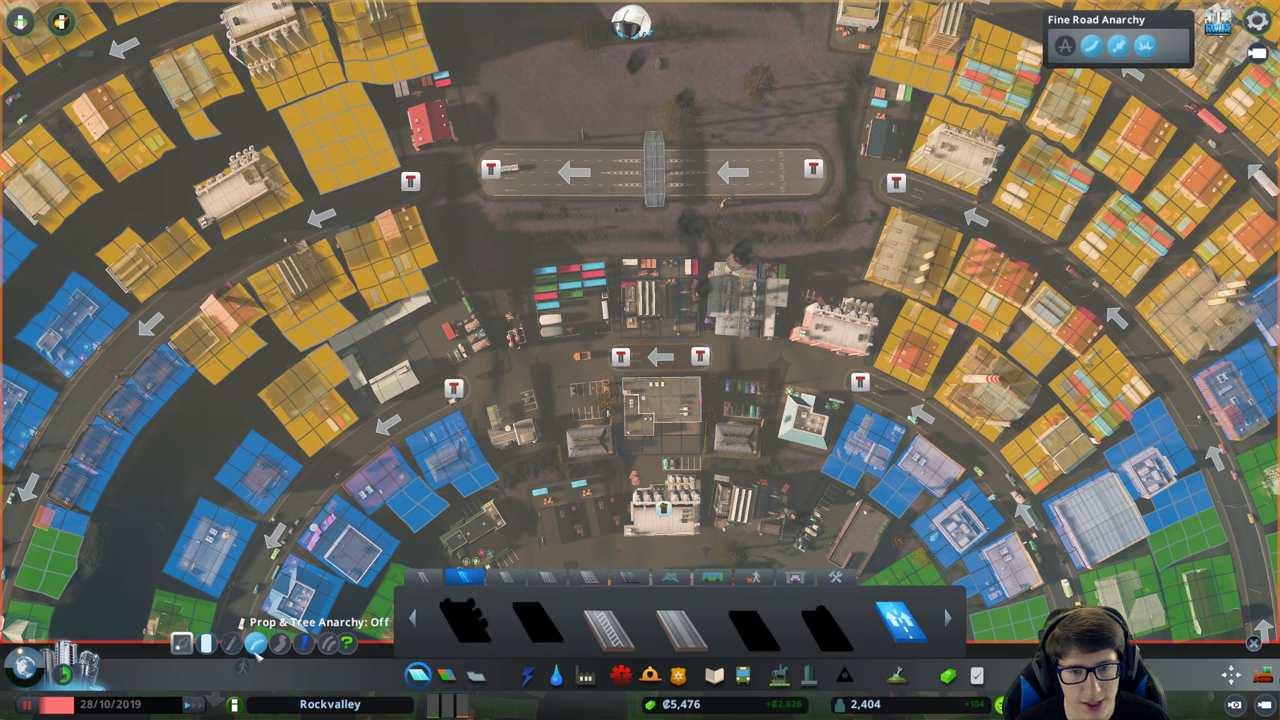
{"action": "left_click", "coordinate": [620, 357]}
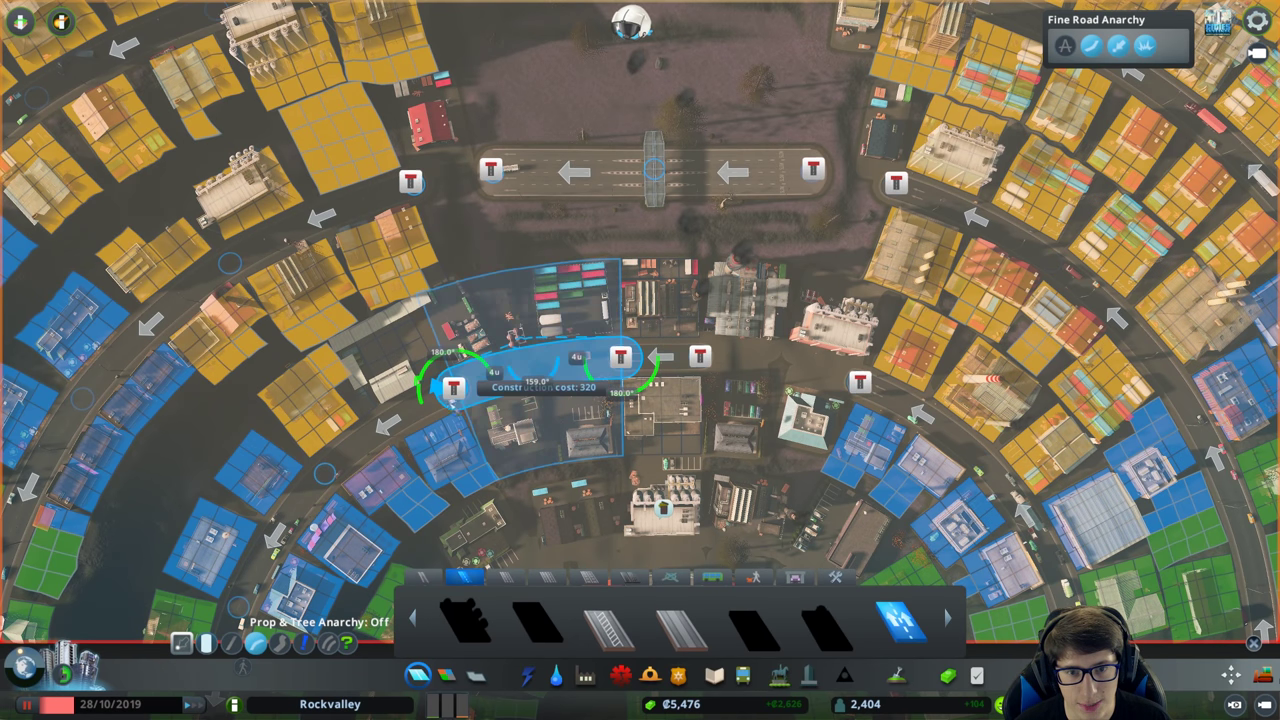
{"action": "left_click", "coordinate": [453, 388]}
{"action": "key", "text": "Escape"}
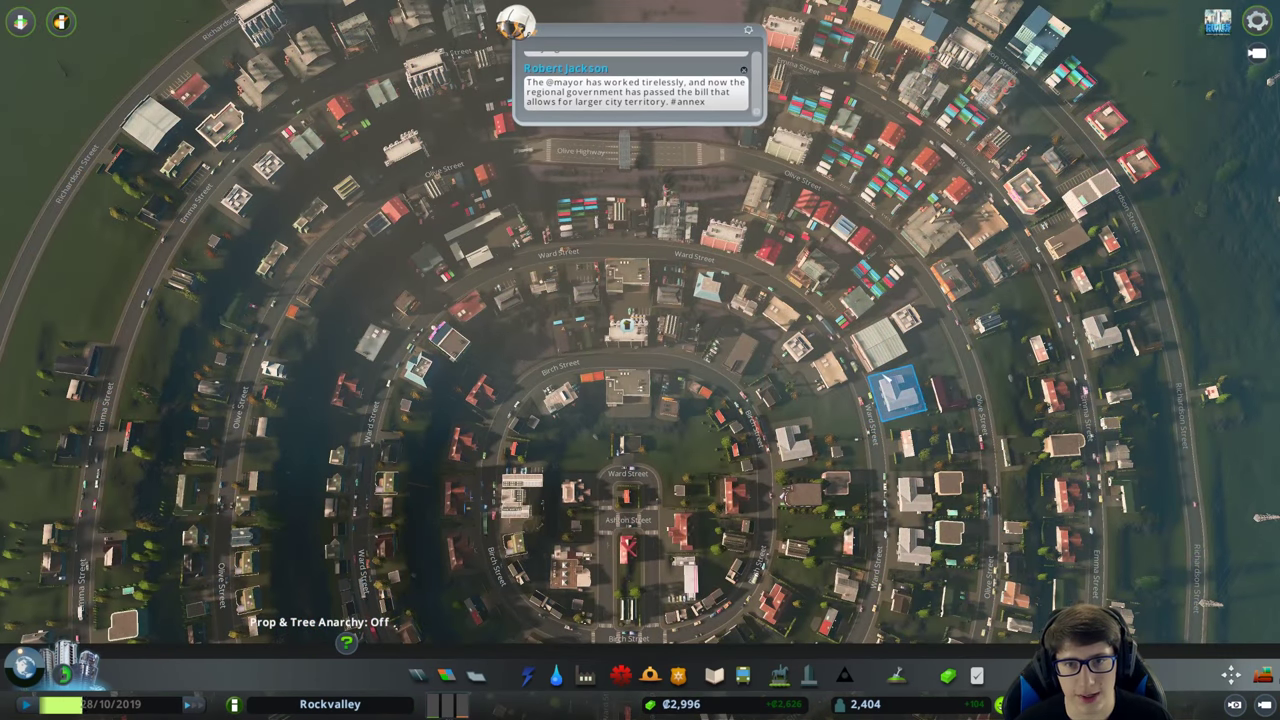
{"action": "scroll", "coordinate": [620, 150], "scroll_direction": "up", "scroll_amount": 2}
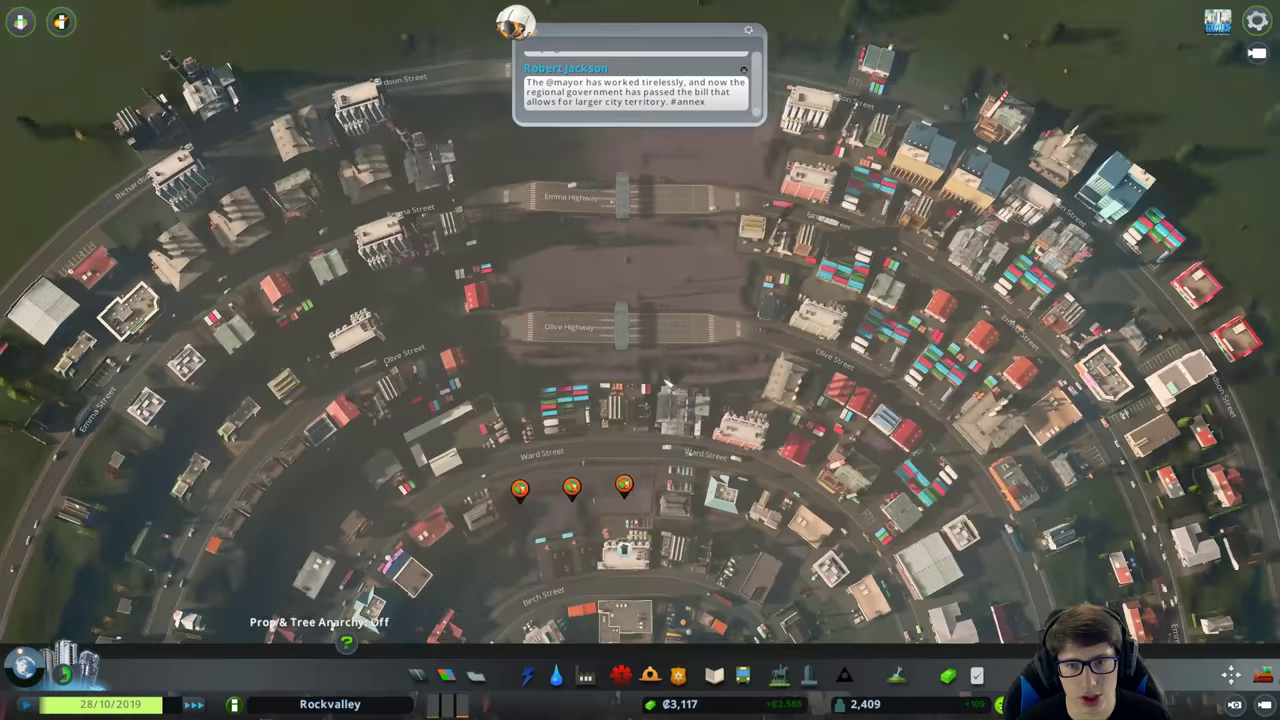
{"action": "left_click", "coordinate": [620, 325]}
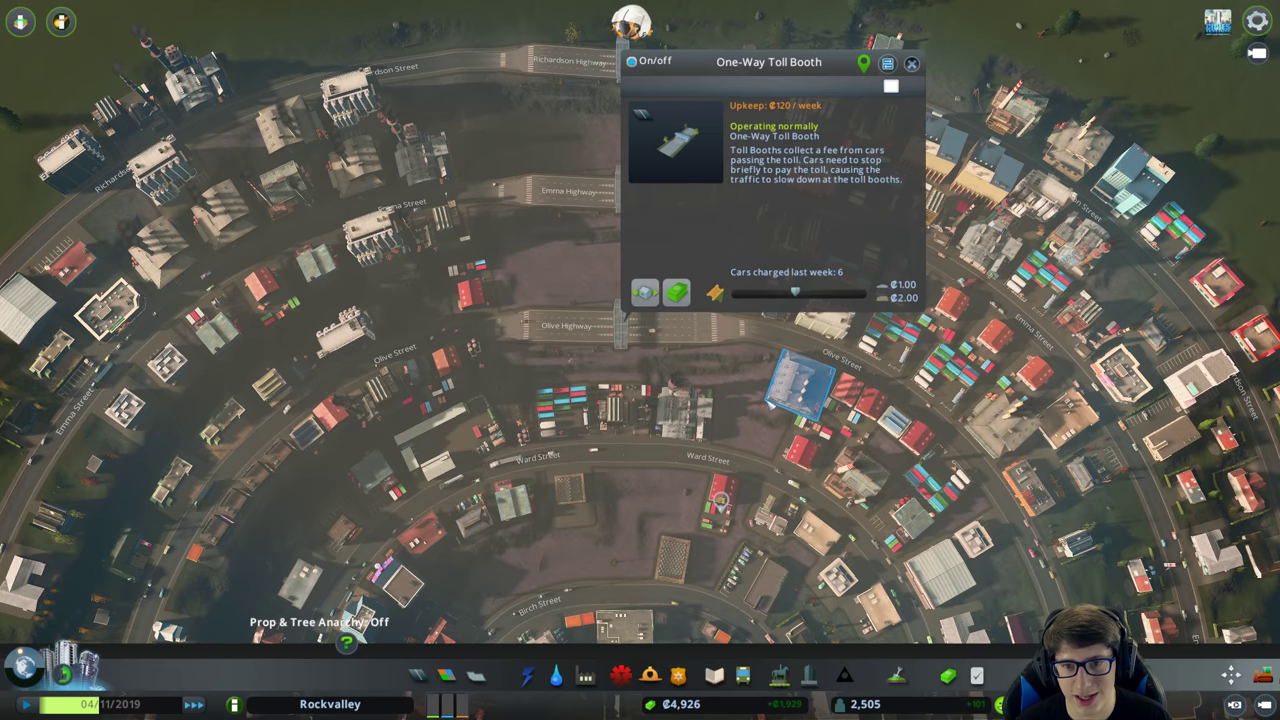
{"action": "left_click", "coordinate": [749, 394]}
{"action": "scroll", "coordinate": [740, 340], "scroll_direction": "up", "scroll_amount": 3}
{"action": "scroll", "coordinate": [735, 290], "scroll_direction": "down", "scroll_amount": 3}
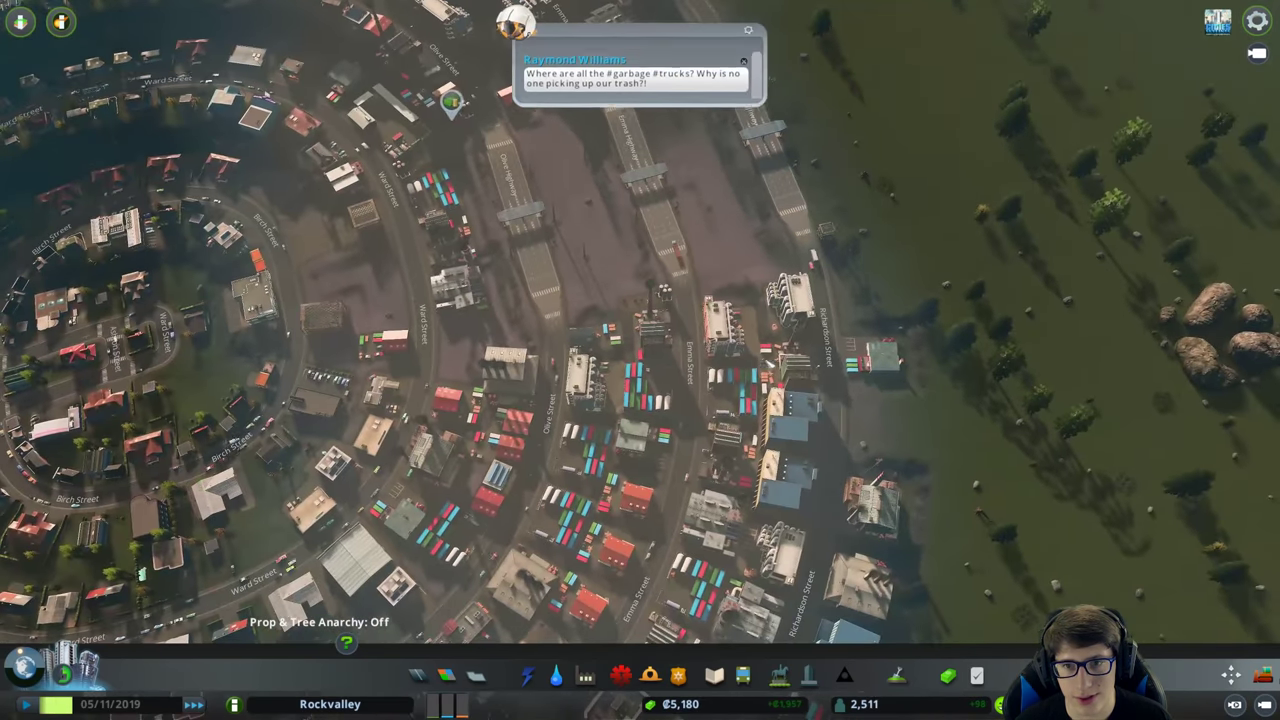
{"action": "scroll", "coordinate": [700, 340], "scroll_direction": "up", "scroll_amount": 5}
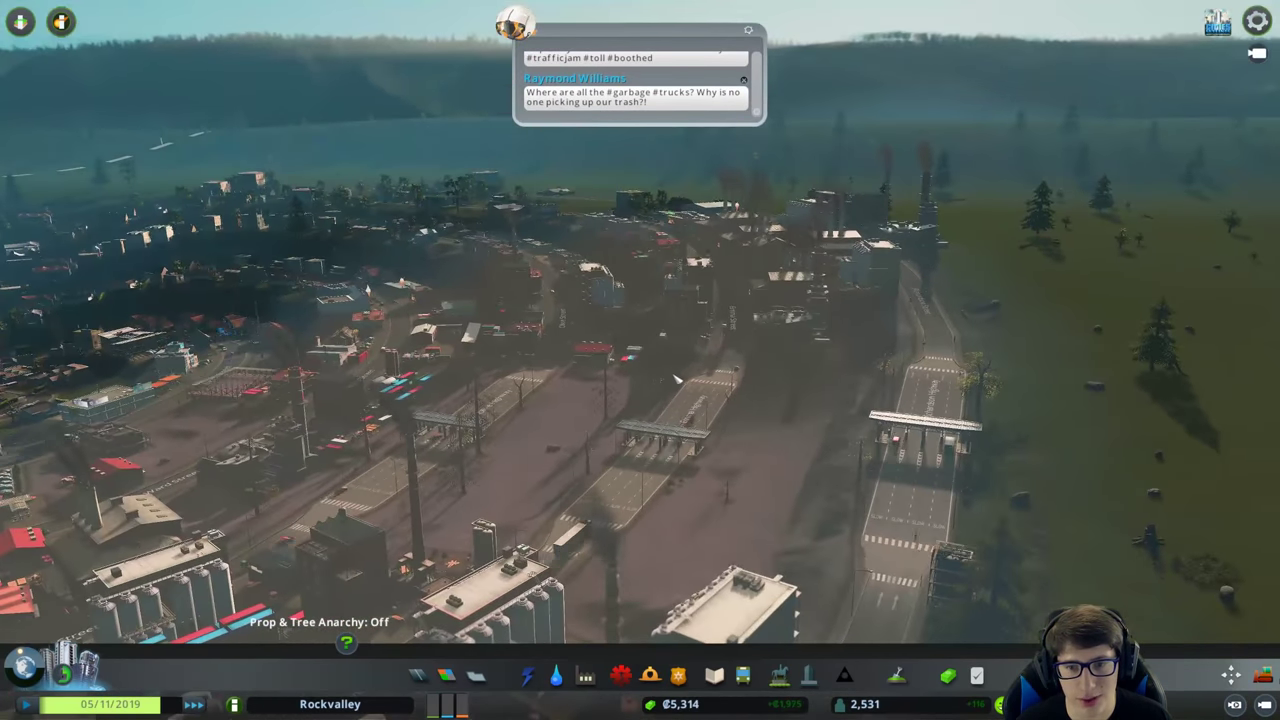
{"action": "scroll", "coordinate": [677, 379], "scroll_direction": "down", "scroll_amount": 5}
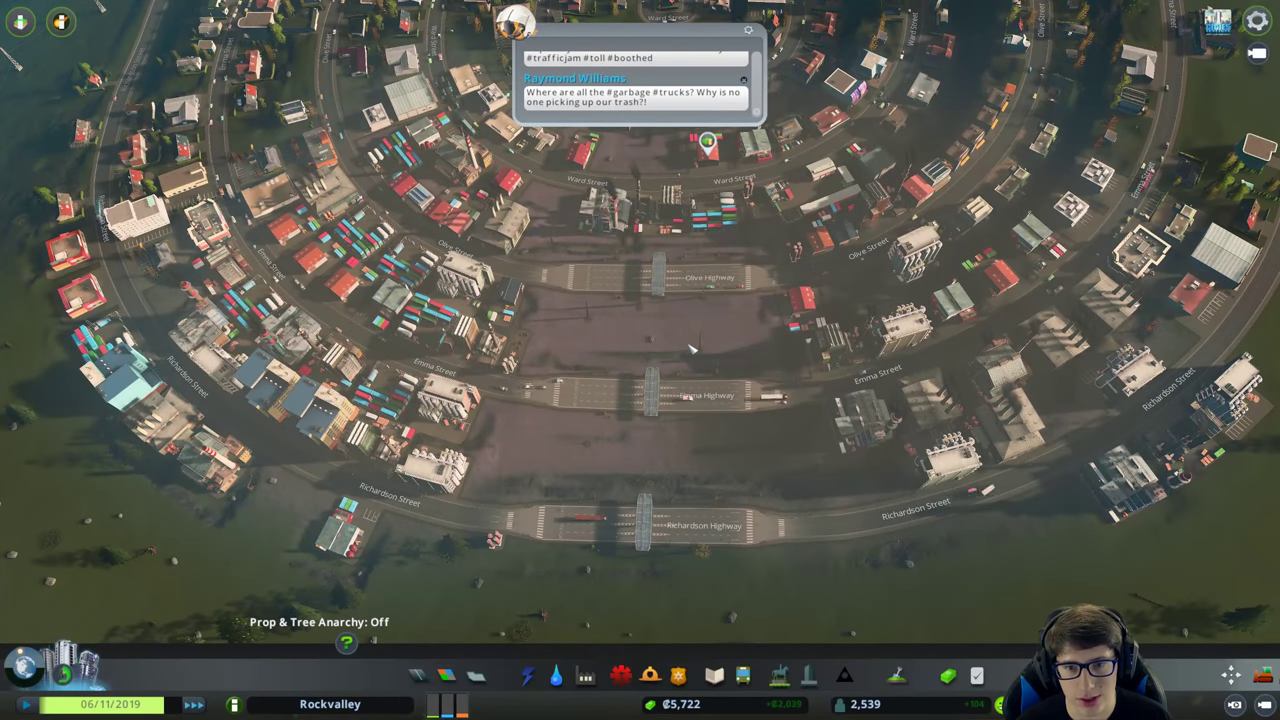
{"action": "left_click", "coordinate": [700, 395]}
{"action": "left_click", "coordinate": [707, 446]}
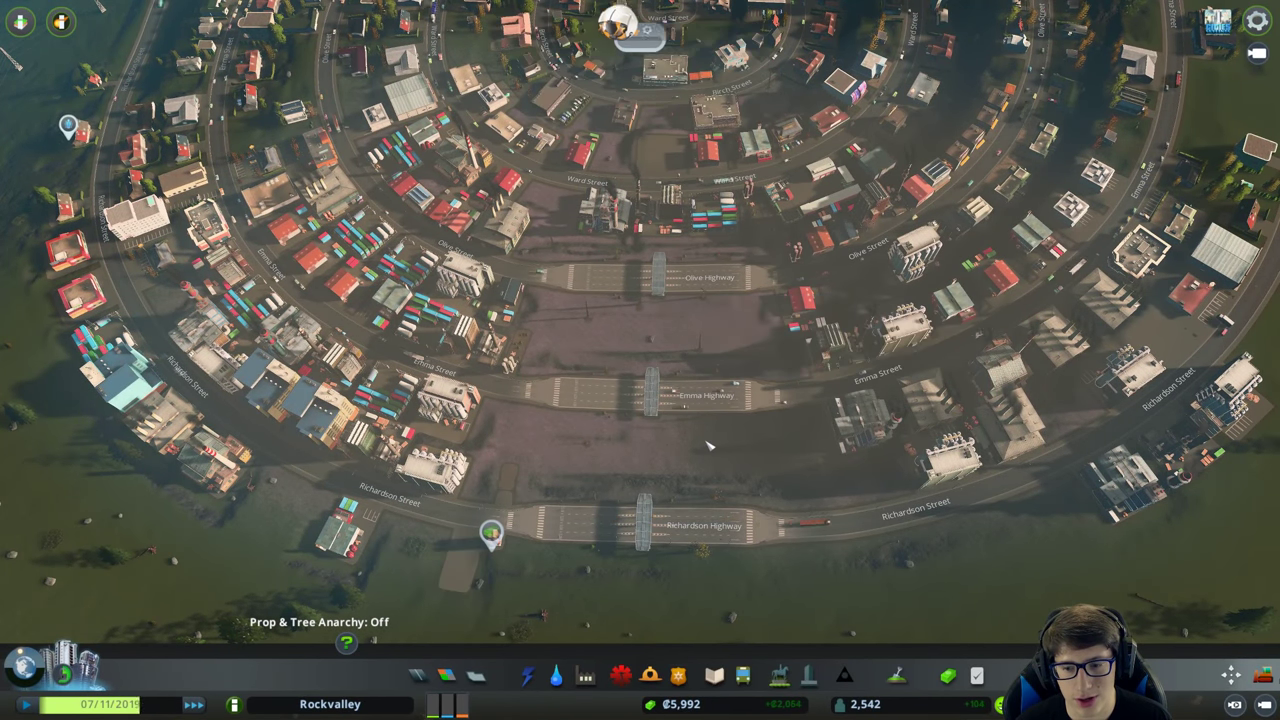
Review the Budget tab with F1 while funds climb past ₡14,000.
{"action": "key", "text": "F1"}
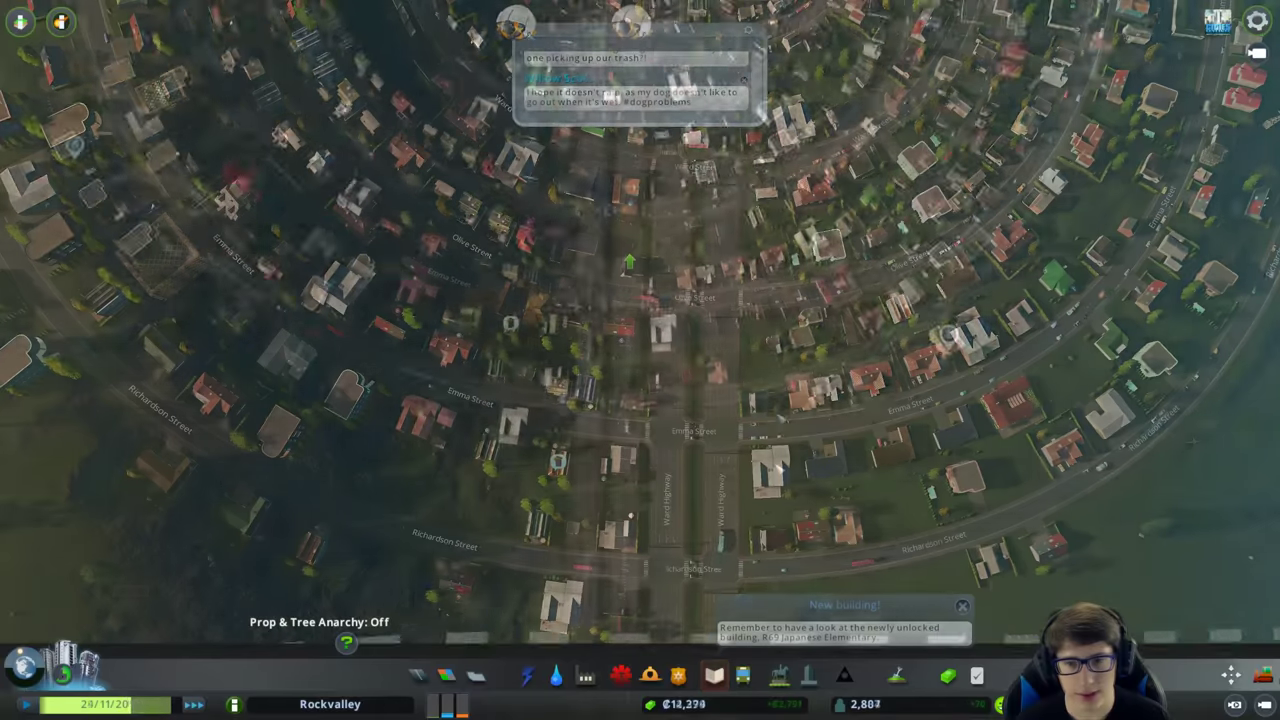
Pause the game and demolish the Ward Highway stretch south of Richardson Street.
{"action": "key", "text": "space"}
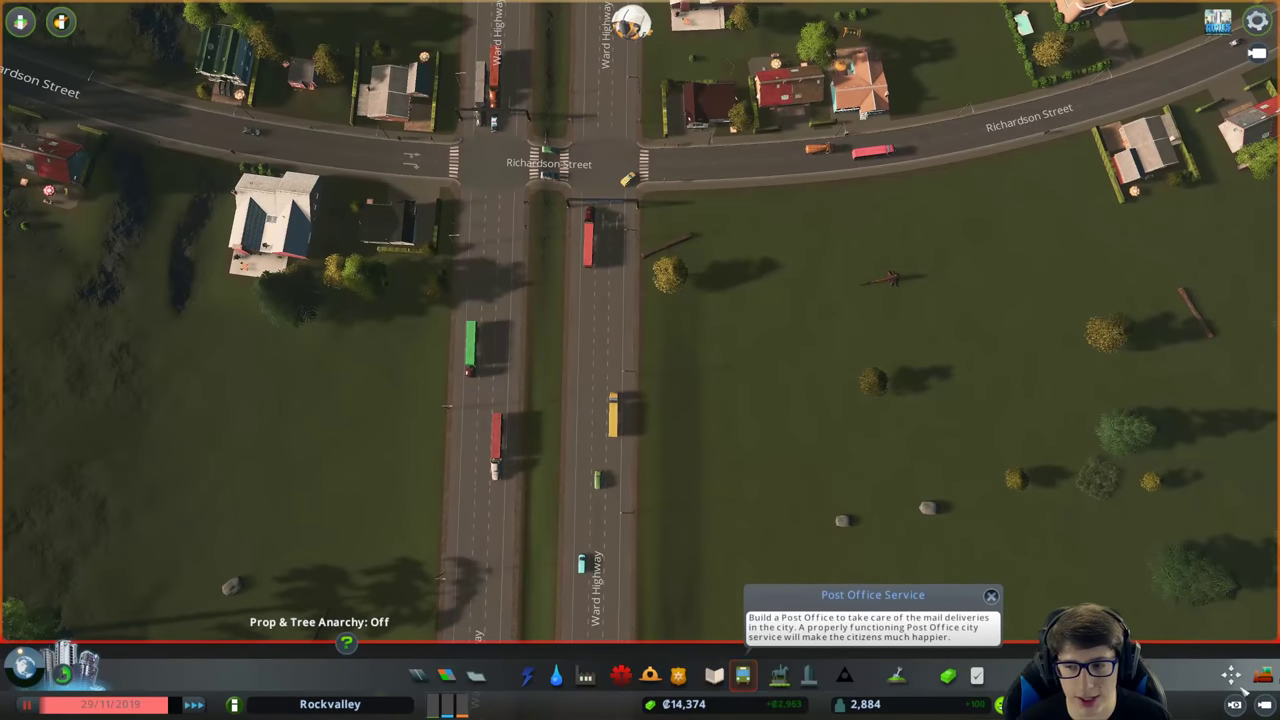
{"action": "key", "text": "b"}
{"action": "left_click", "coordinate": [614, 300]}
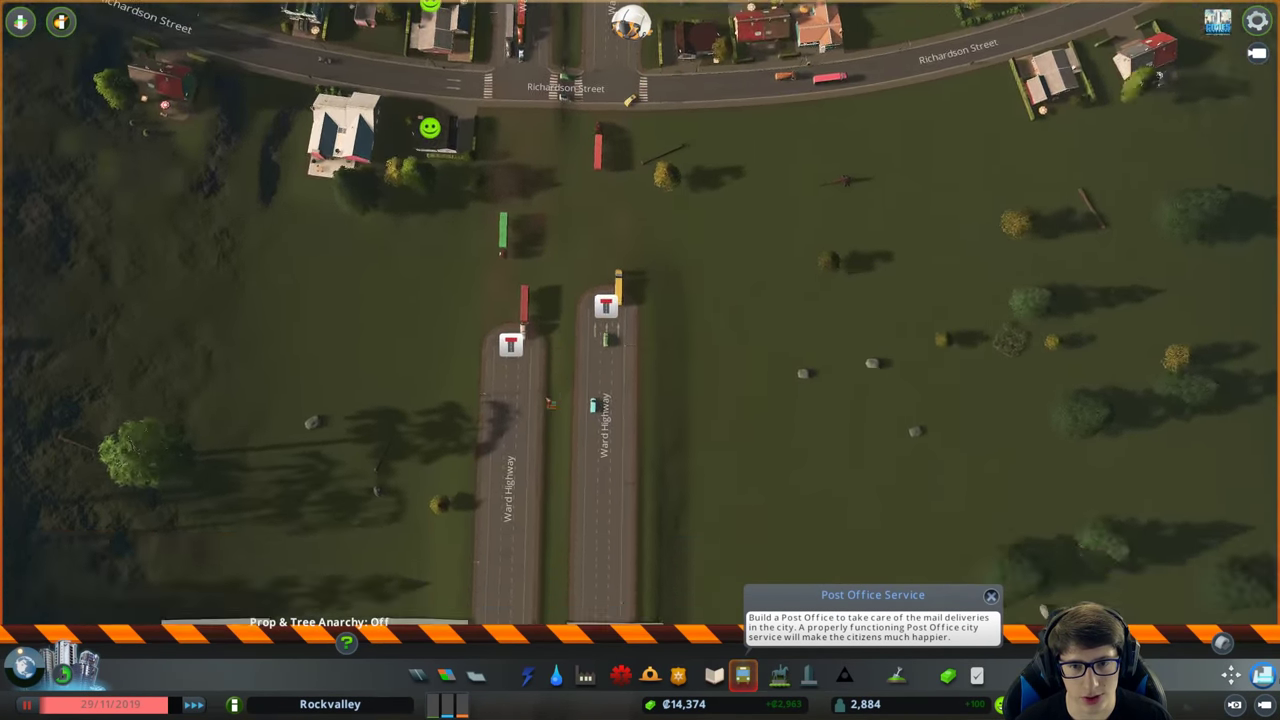
{"action": "scroll", "coordinate": [640, 475], "scroll_direction": "down", "scroll_amount": 5}
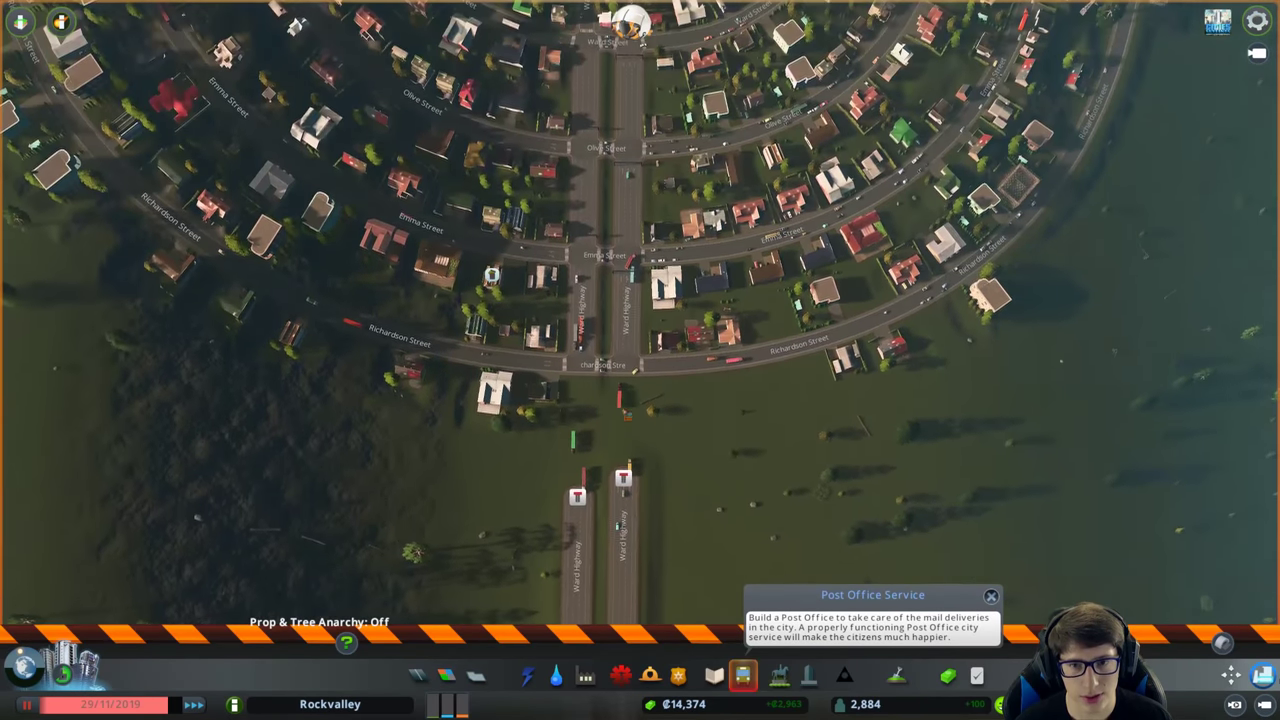
{"action": "scroll", "coordinate": [640, 475], "scroll_direction": "up", "scroll_amount": 5}
{"action": "key", "text": "s"}
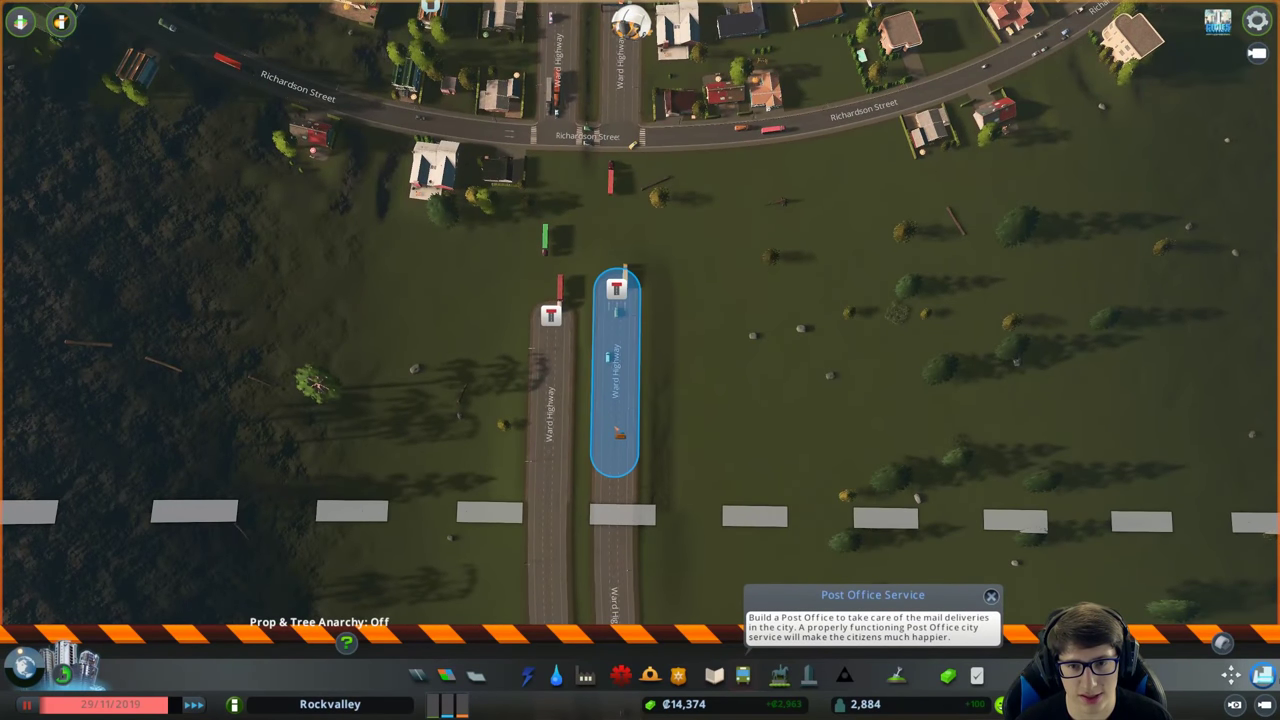
Check the land tile map and bulldoze the remaining Ward Highway ends.
{"action": "key", "text": "t"}
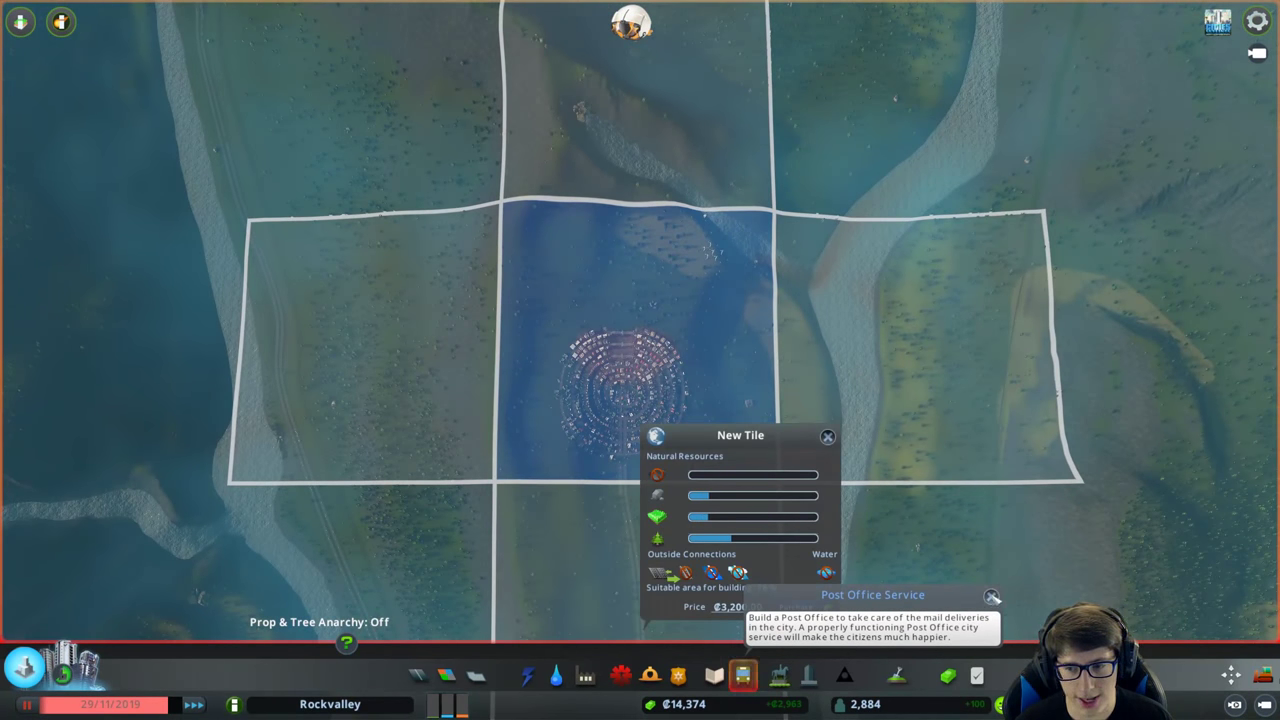
{"action": "key", "text": "t"}
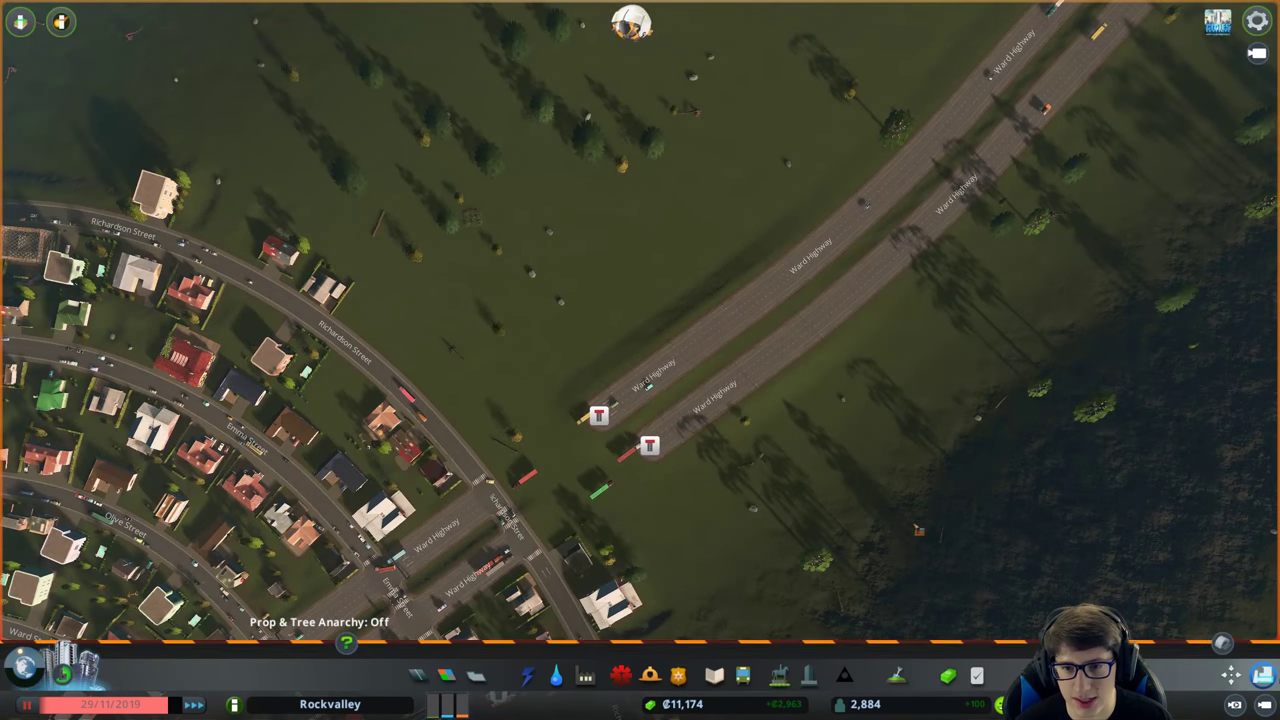
{"action": "key", "text": "b"}
{"action": "left_click", "coordinate": [655, 370]}
{"action": "left_click", "coordinate": [718, 390]}
{"action": "left_click", "coordinate": [730, 311]}
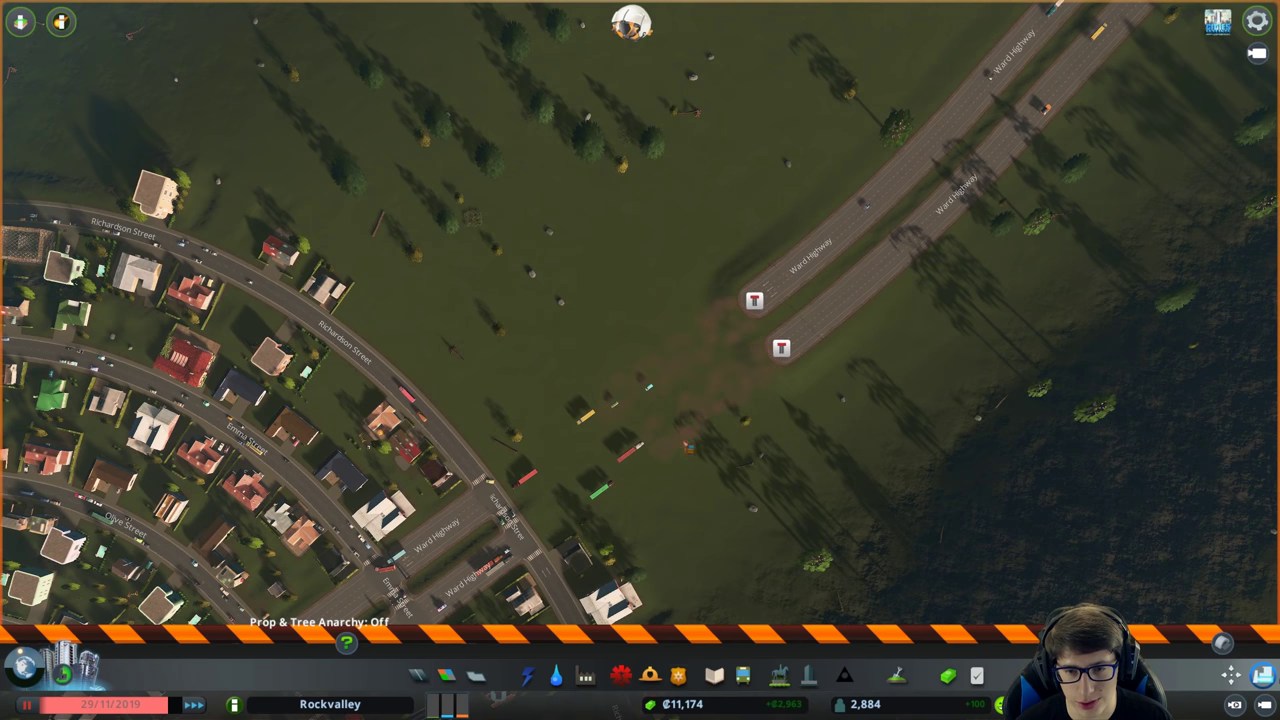
{"action": "key", "text": "q"}
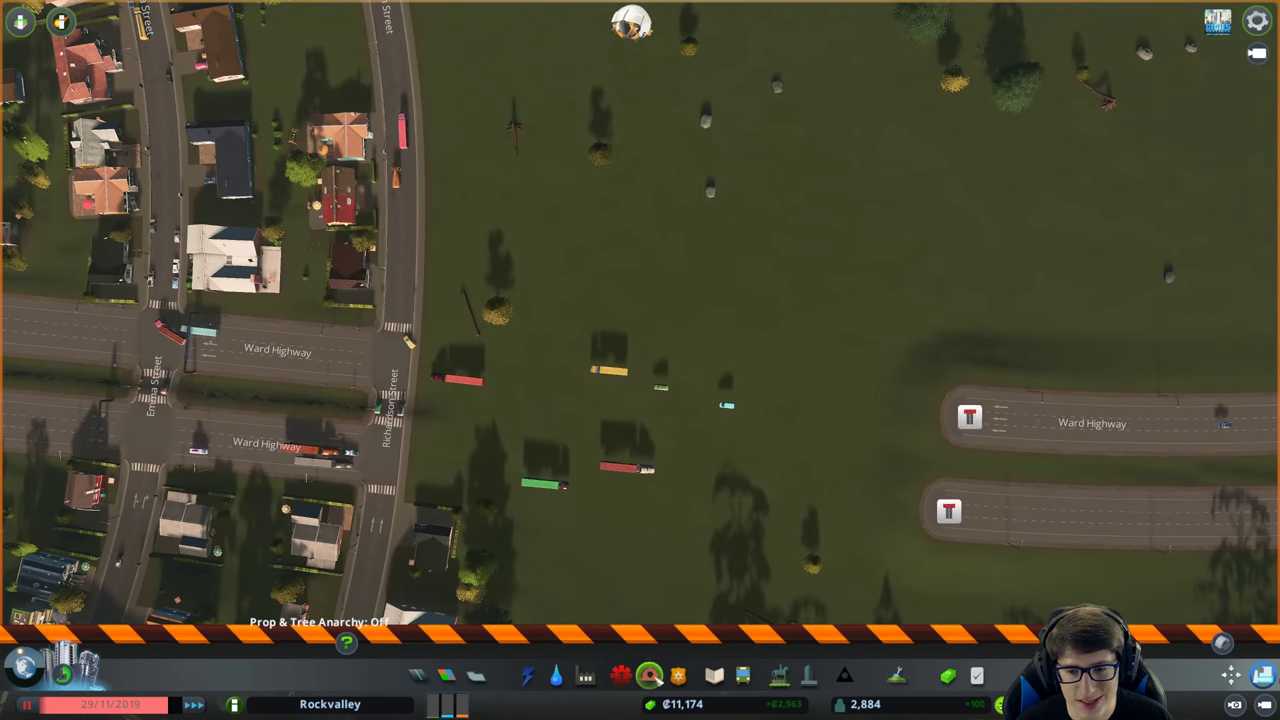
Pick a toll booth, then take the 60,000 Global Credit Inc. loan in Economy.
{"action": "left_click", "coordinate": [585, 675]}
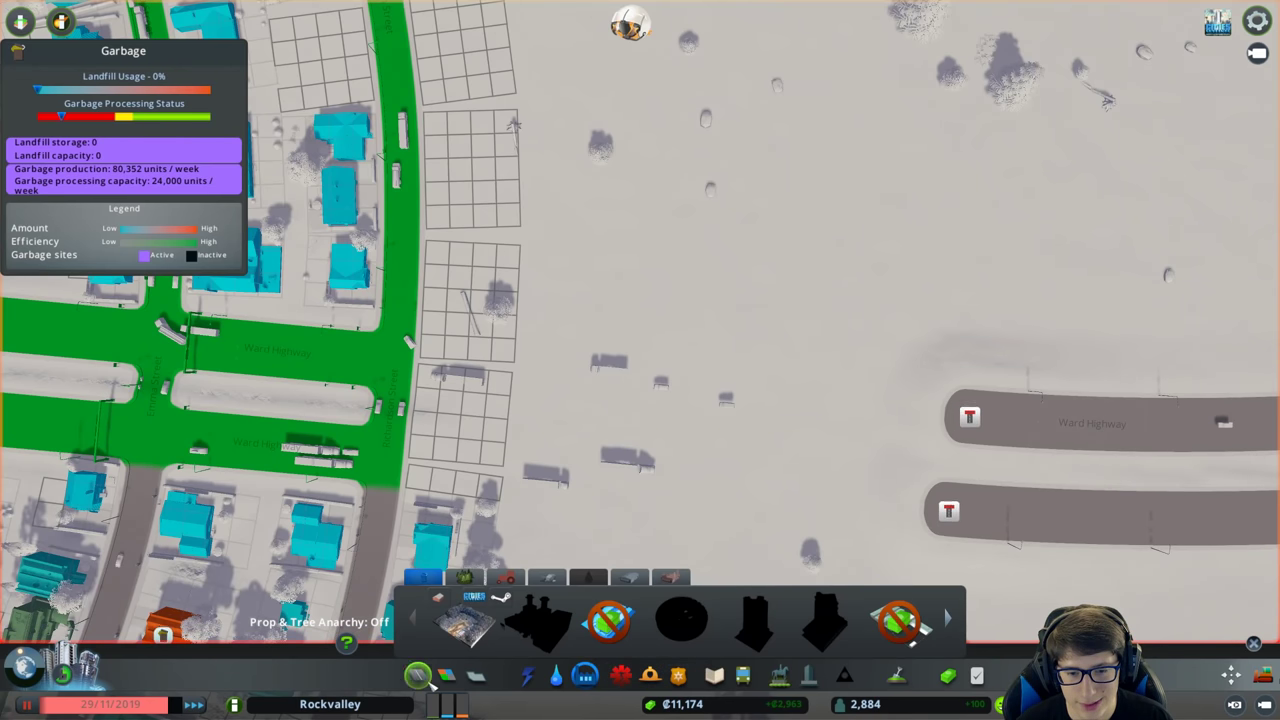
{"action": "left_click", "coordinate": [418, 675]}
{"action": "left_click", "coordinate": [560, 618]}
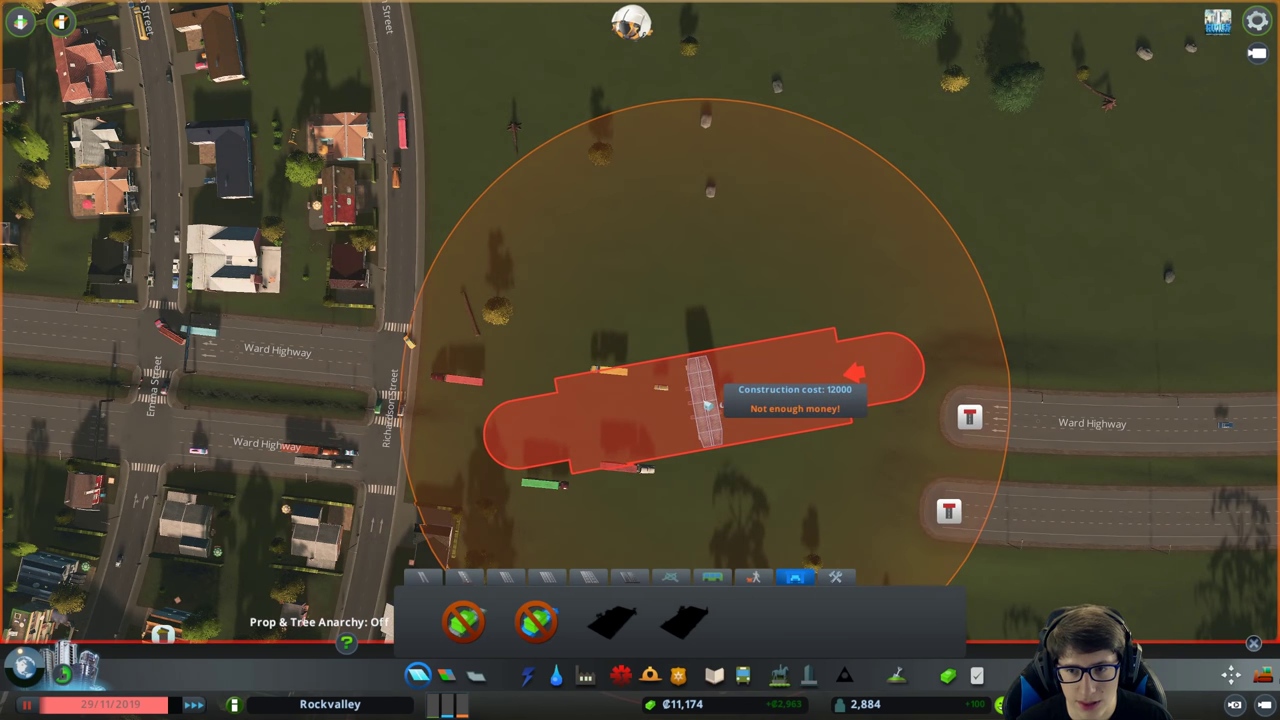
{"action": "left_click", "coordinate": [947, 675]}
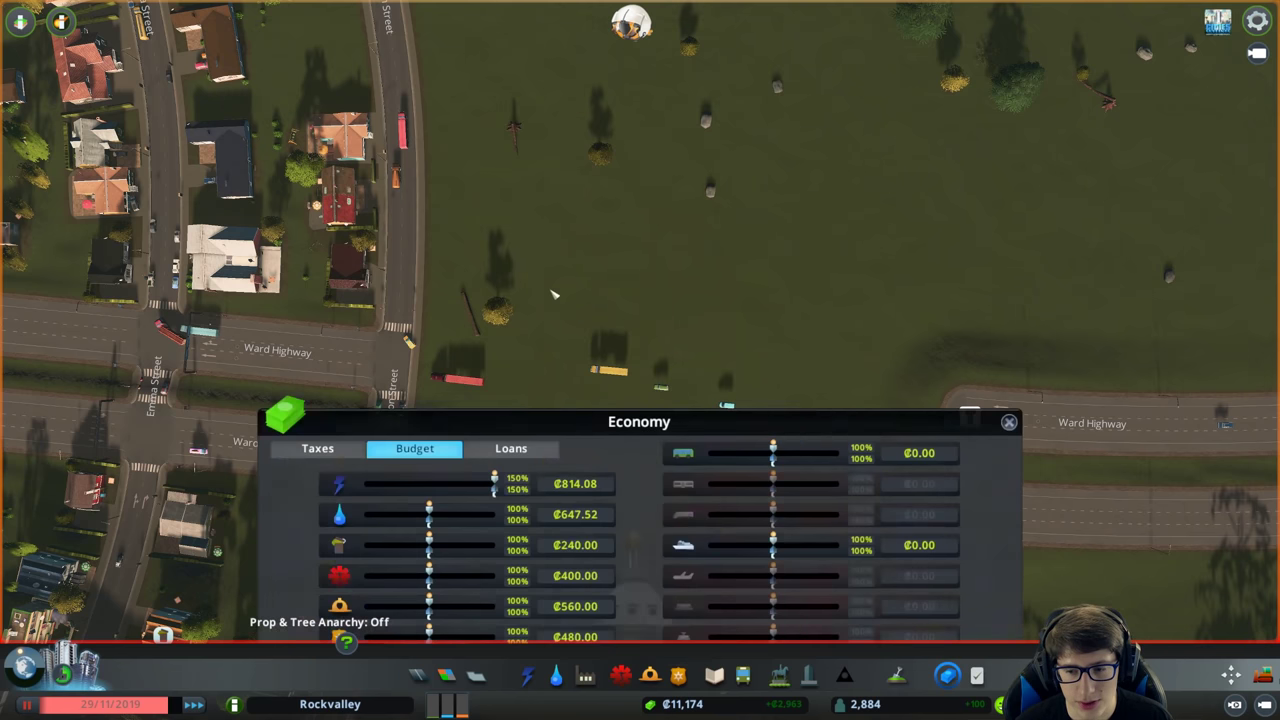
{"action": "left_click", "coordinate": [317, 97]}
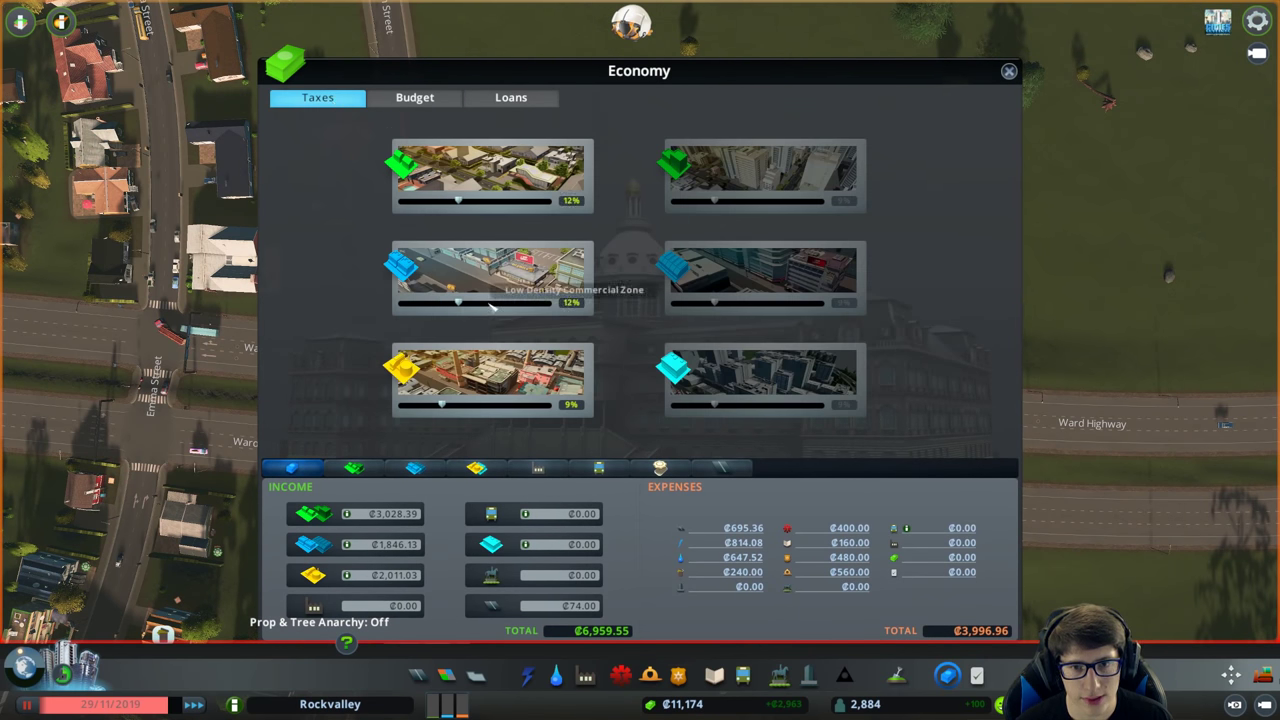
{"action": "left_click", "coordinate": [505, 102]}
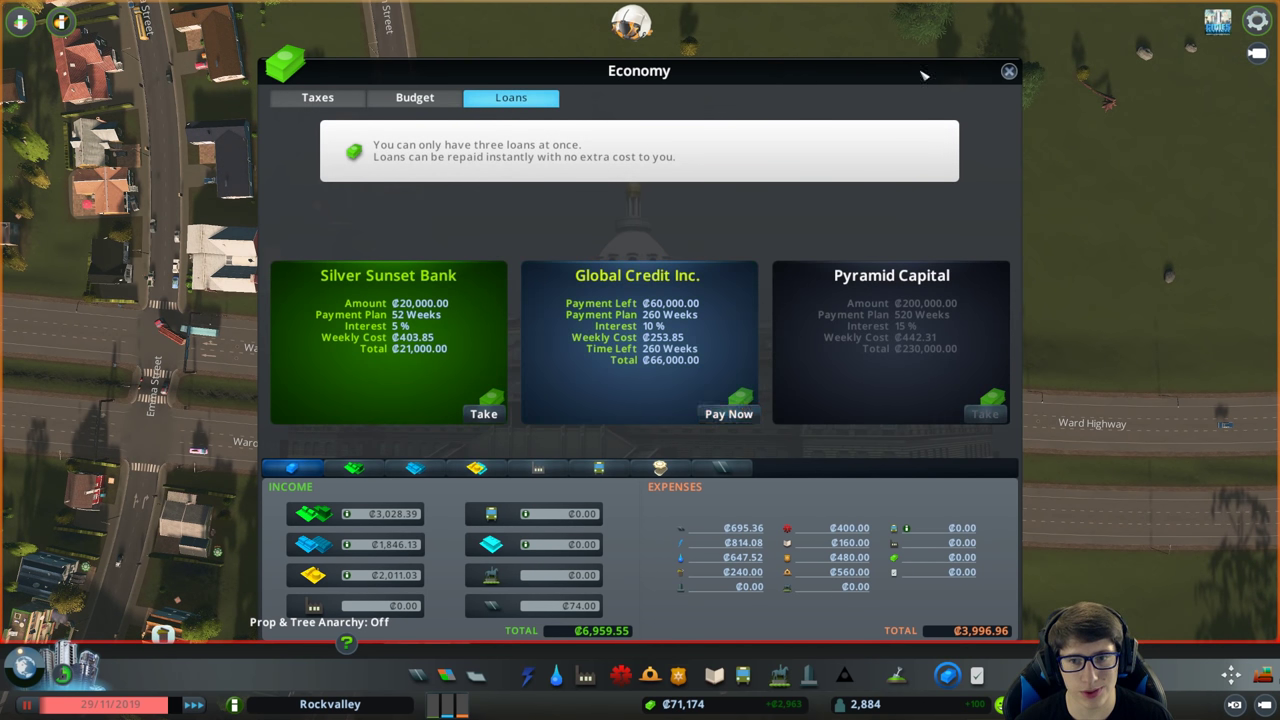
{"action": "key", "text": "Escape"}
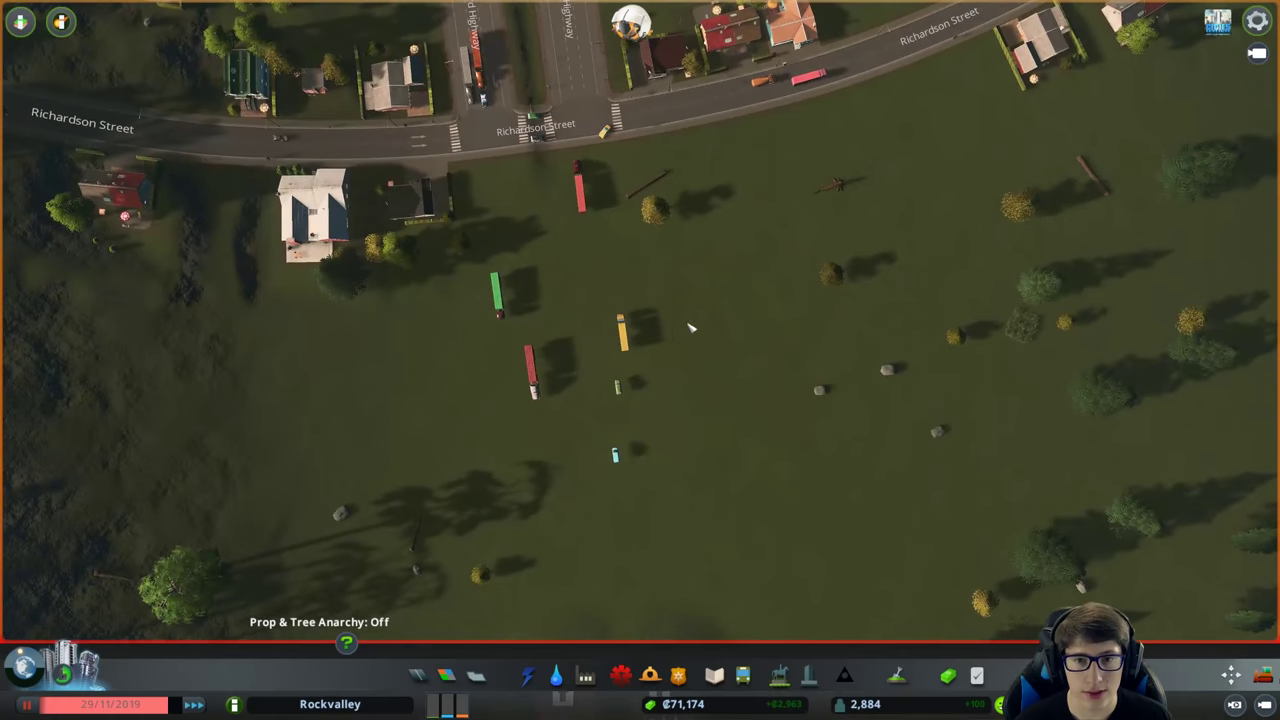
{"action": "scroll", "coordinate": [690, 325], "scroll_direction": "up", "scroll_amount": 3}
Place two rotated toll booths on both Ward Highway carriageways south of Richardson Street.
{"action": "left_click", "coordinate": [585, 676]}
{"action": "left_click", "coordinate": [538, 620]}
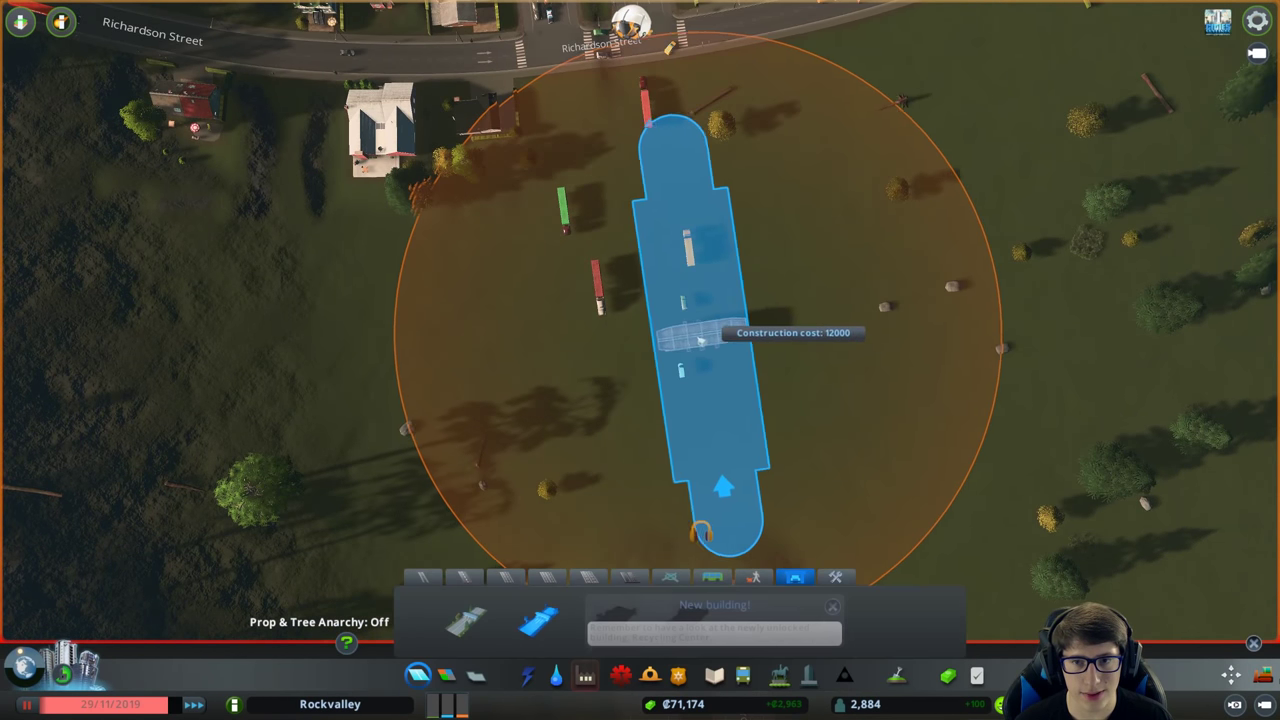
{"action": "key", "text": "comma"}
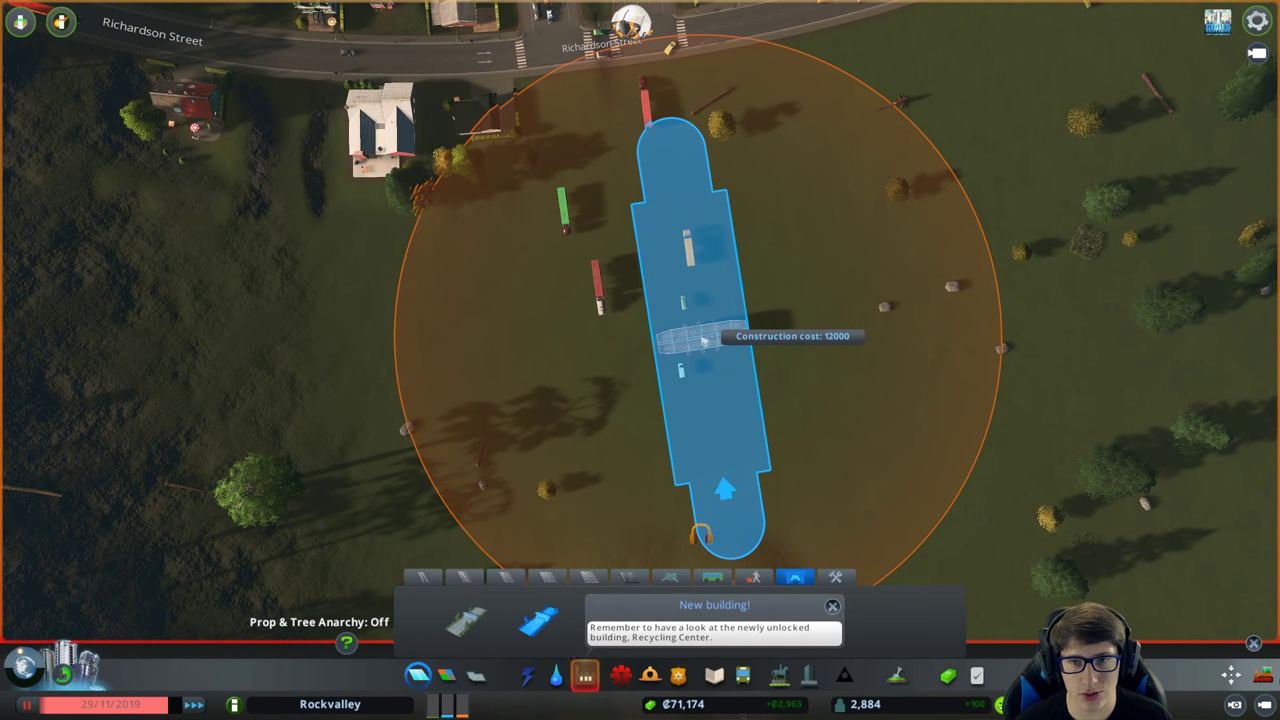
{"action": "key", "text": "comma"}
{"action": "left_click", "coordinate": [705, 342]}
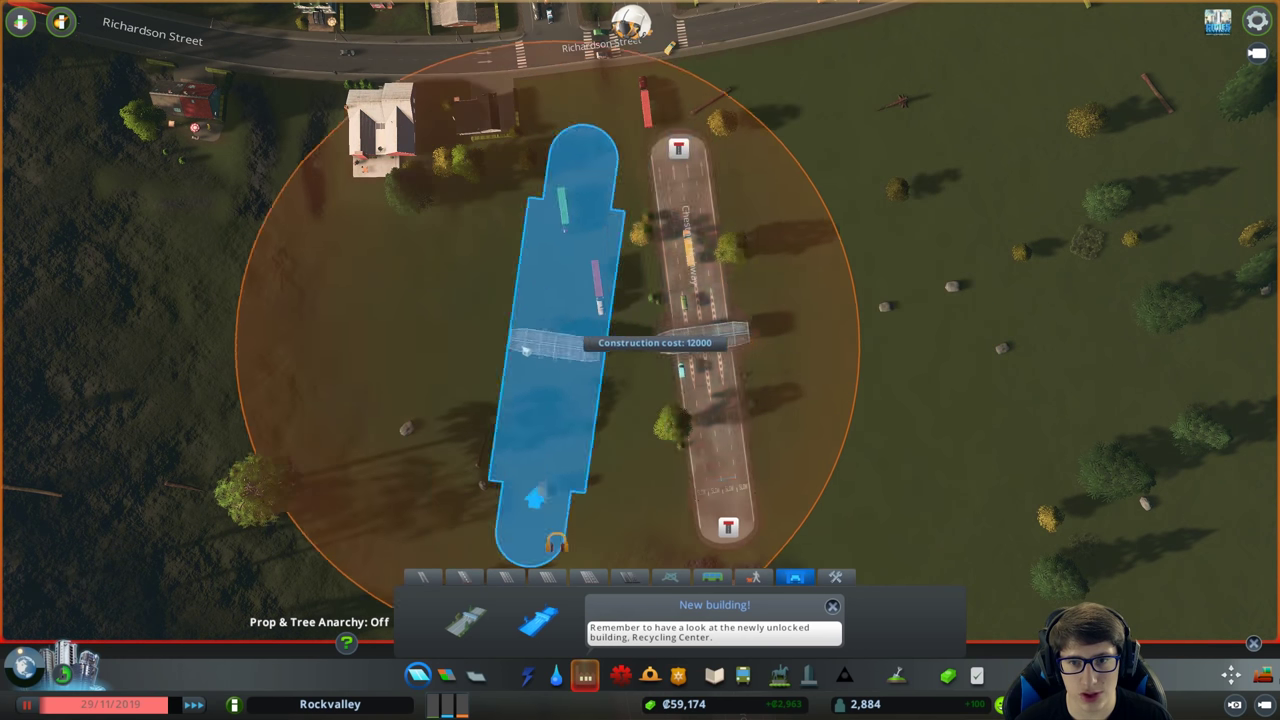
{"action": "key", "text": "comma"}
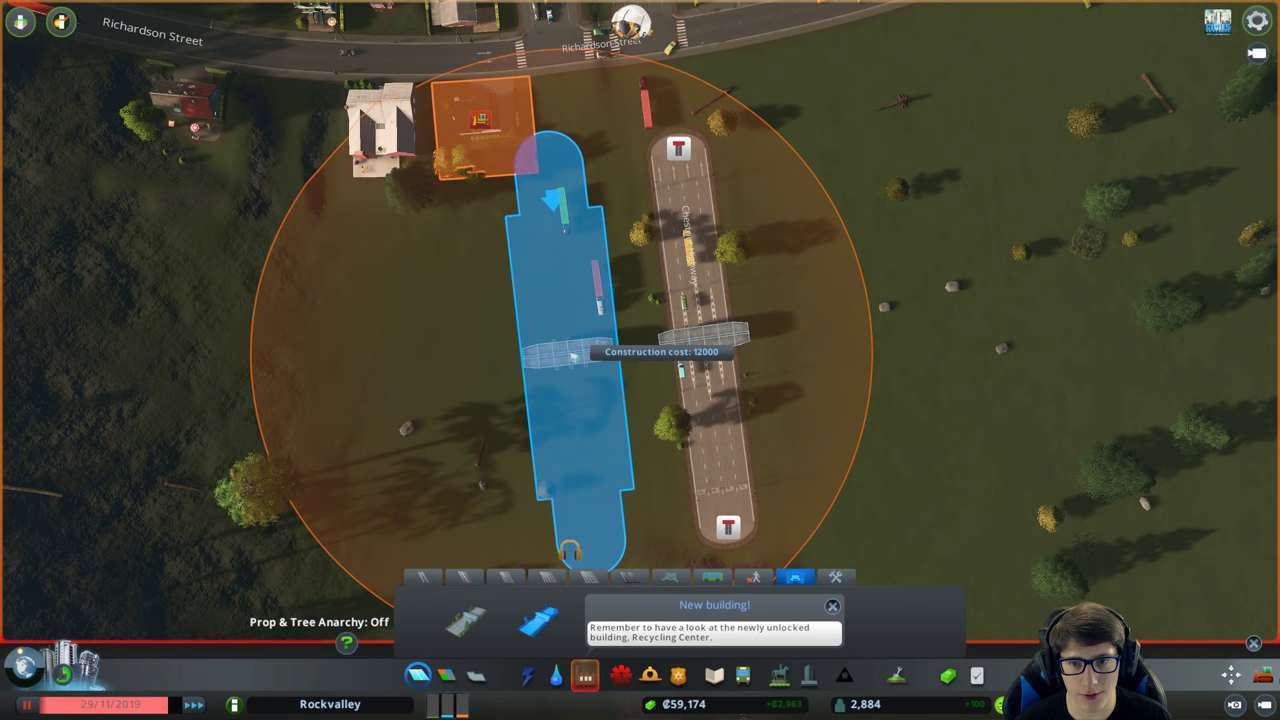
{"action": "key", "text": "comma"}
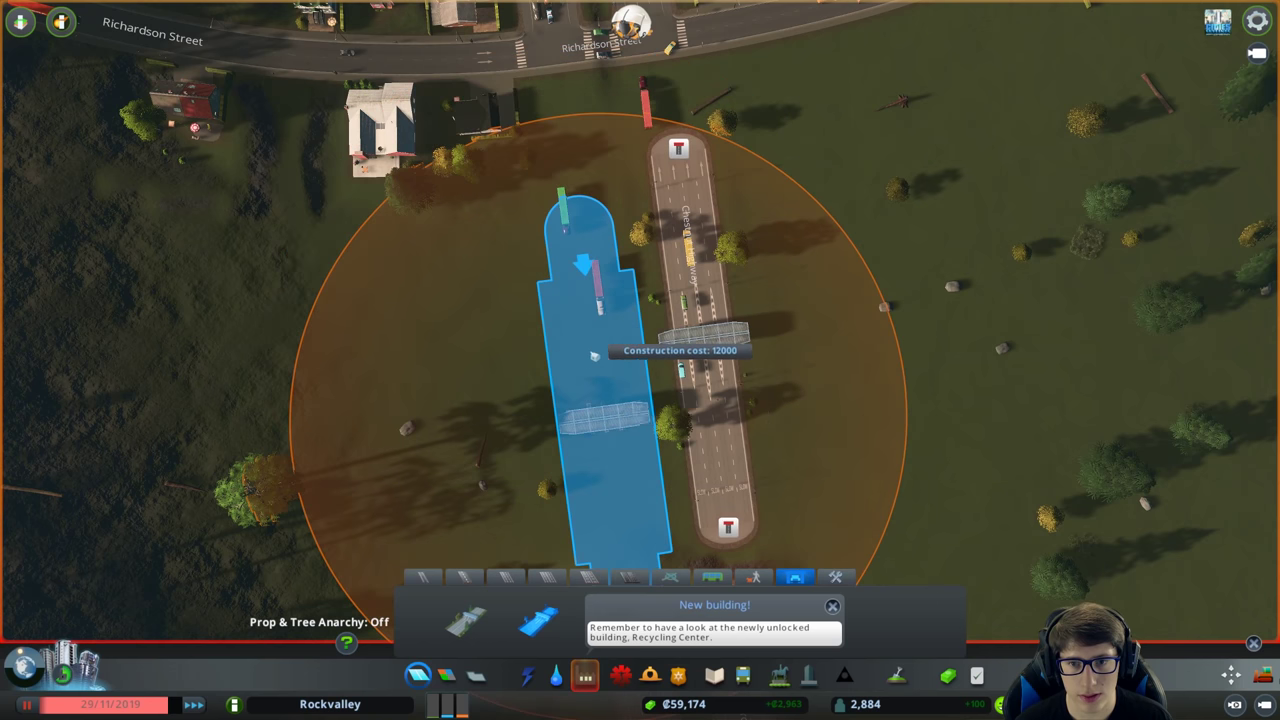
{"action": "key", "text": "comma"}
{"action": "left_click", "coordinate": [592, 350]}
{"action": "scroll", "coordinate": [986, 371], "scroll_direction": "down", "scroll_amount": 3}
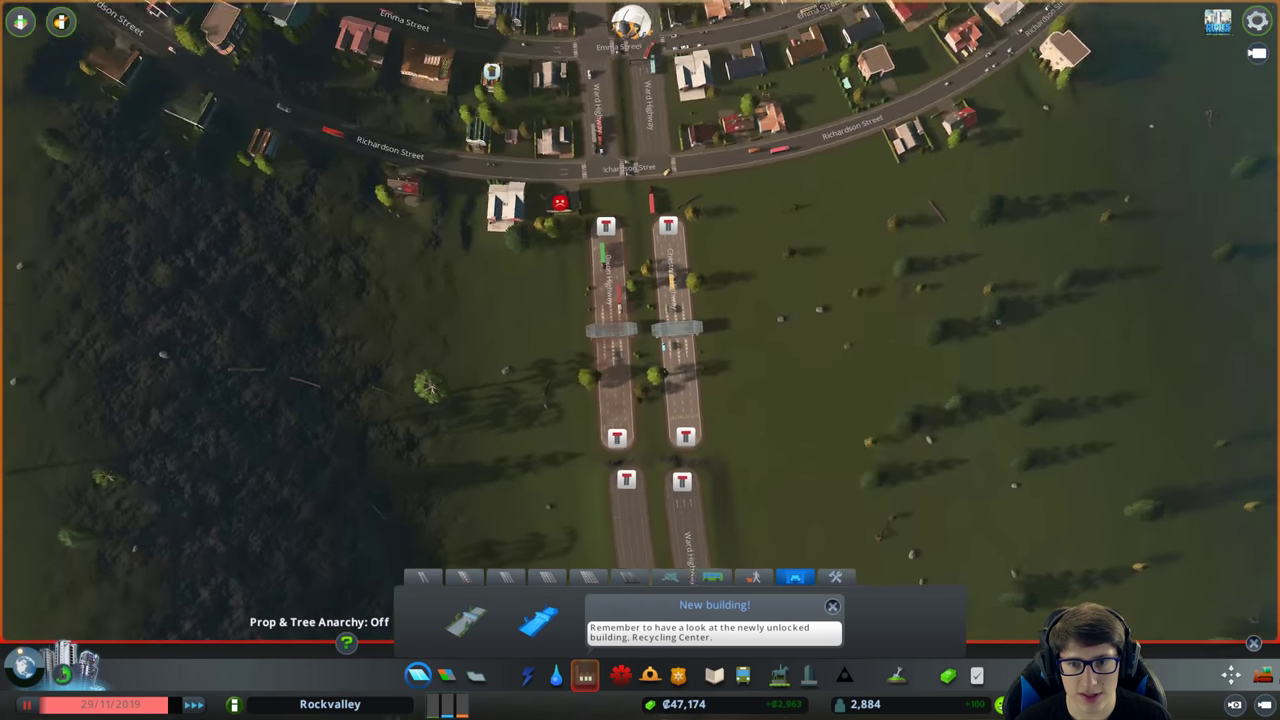
{"action": "scroll", "coordinate": [614, 400], "scroll_direction": "up", "scroll_amount": 4}
{"action": "scroll", "coordinate": [507, 514], "scroll_direction": "up", "scroll_amount": 3}
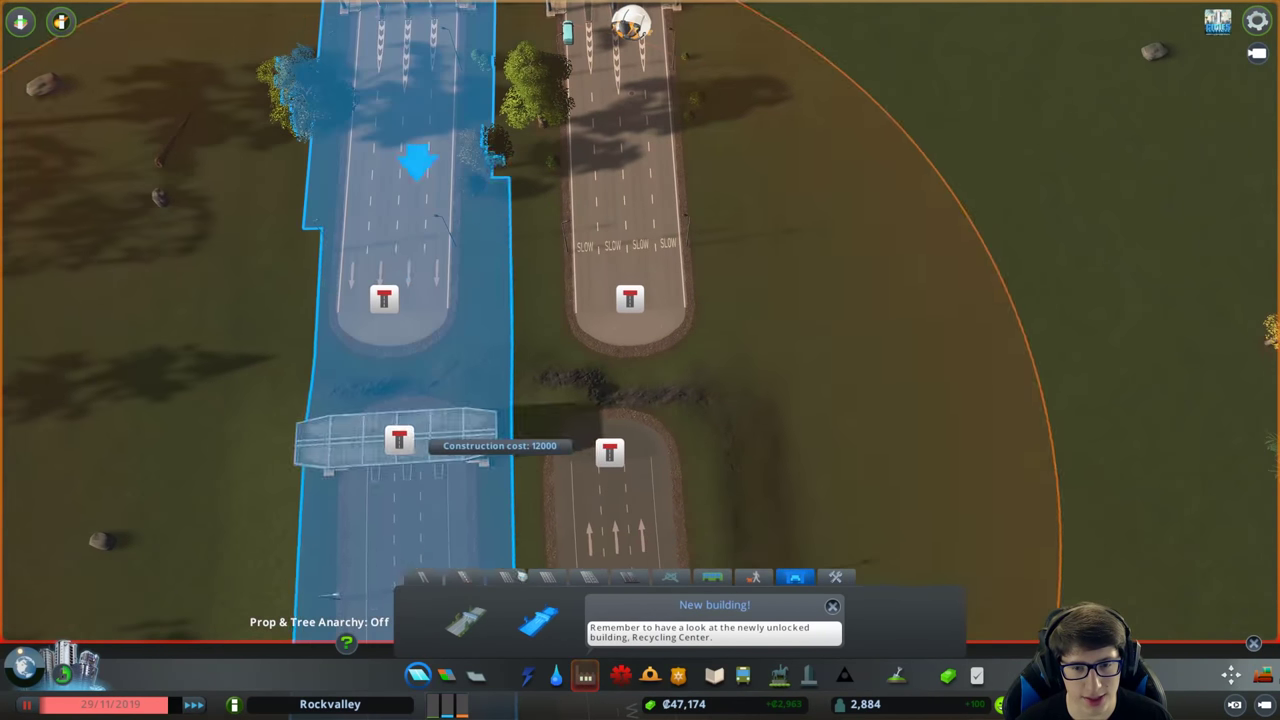
{"action": "left_click", "coordinate": [629, 577]}
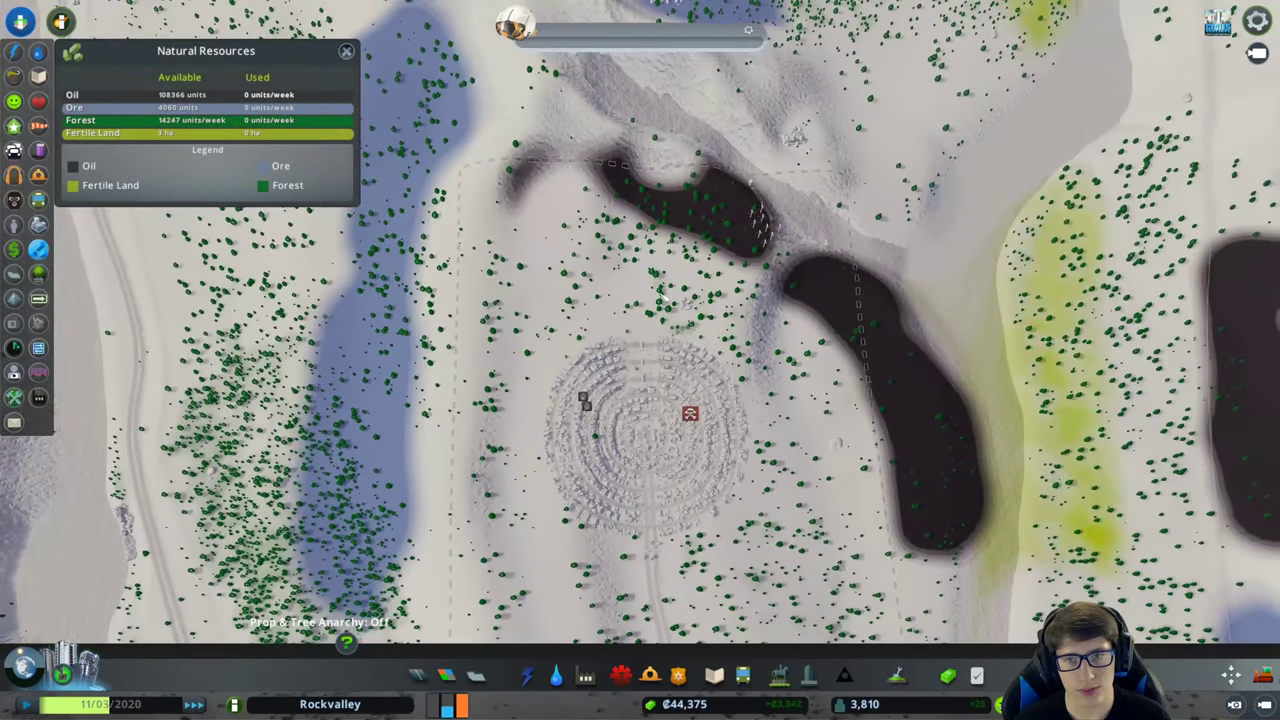
{"action": "scroll", "coordinate": [686, 290], "scroll_direction": "up", "scroll_amount": 3}
{"action": "scroll", "coordinate": [686, 290], "scroll_direction": "up", "scroll_amount": 2}
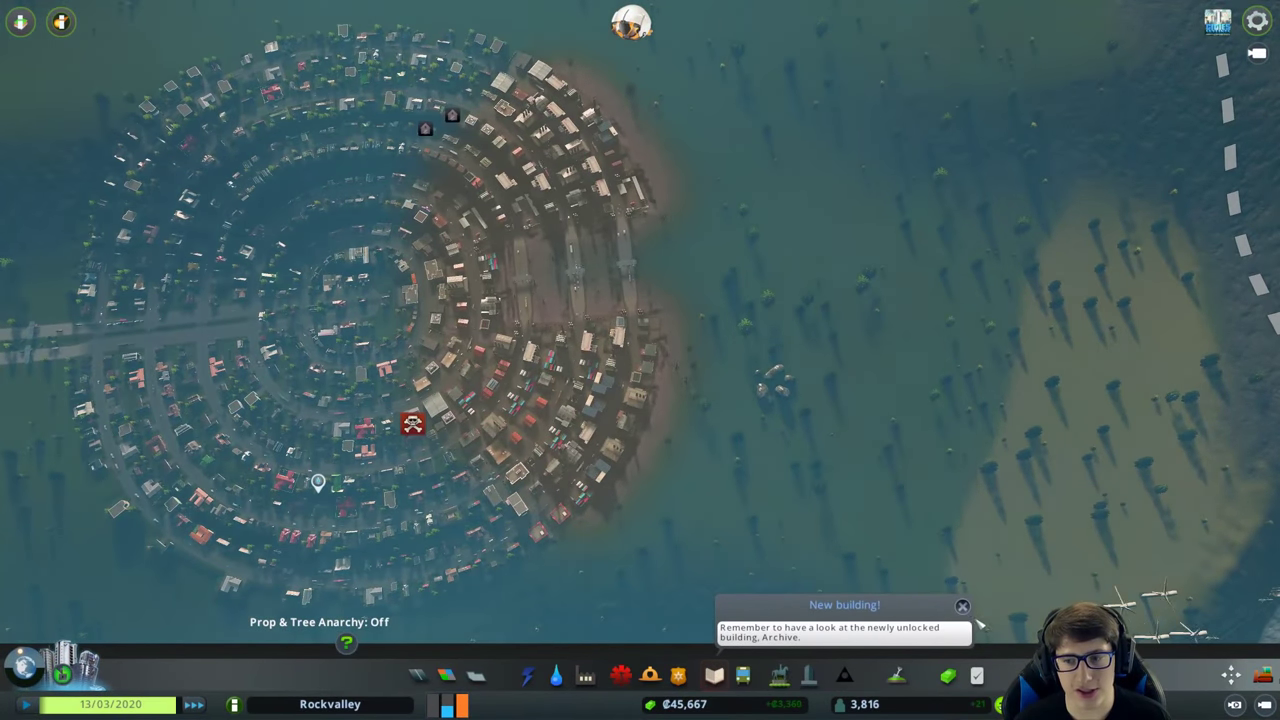
Dismiss the New building! notice for the newly unlocked Archive.
{"action": "left_click", "coordinate": [962, 607]}
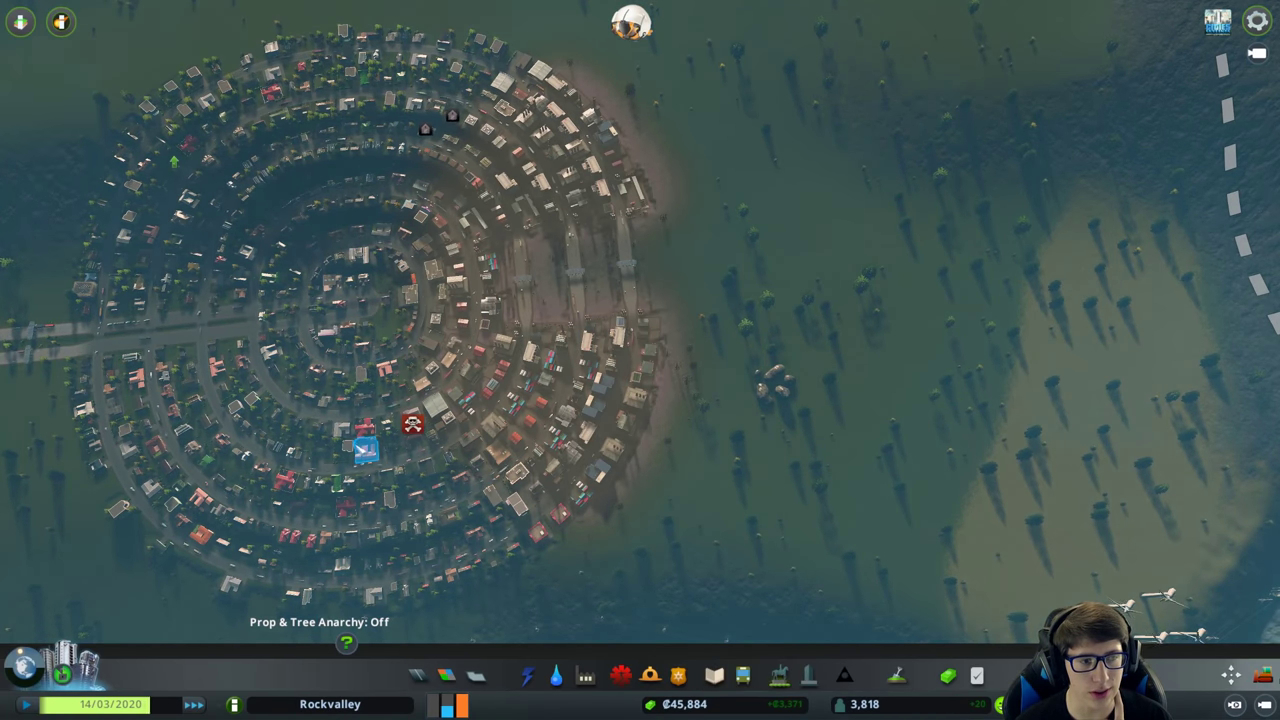
Lay Hancock Street, a winding one-way road from the sandbank across the shallows.
{"action": "left_click", "coordinate": [417, 675]}
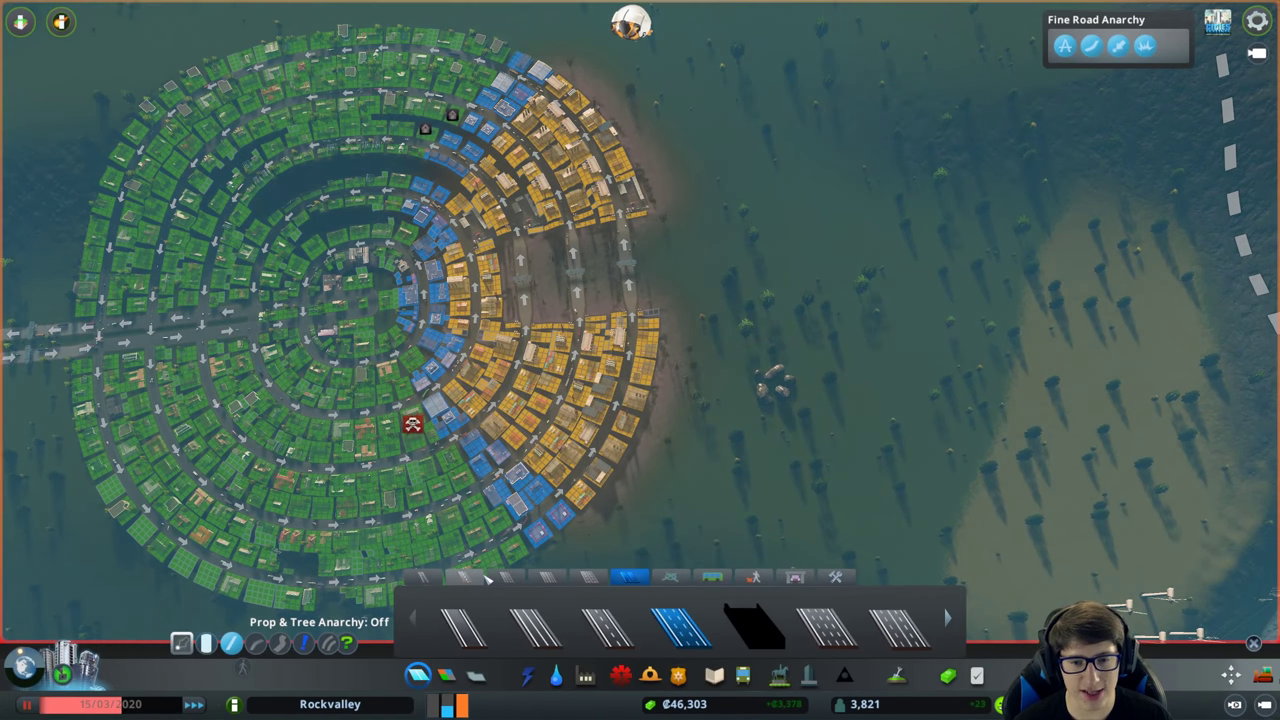
{"action": "left_click", "coordinate": [607, 628]}
{"action": "key", "text": "d"}
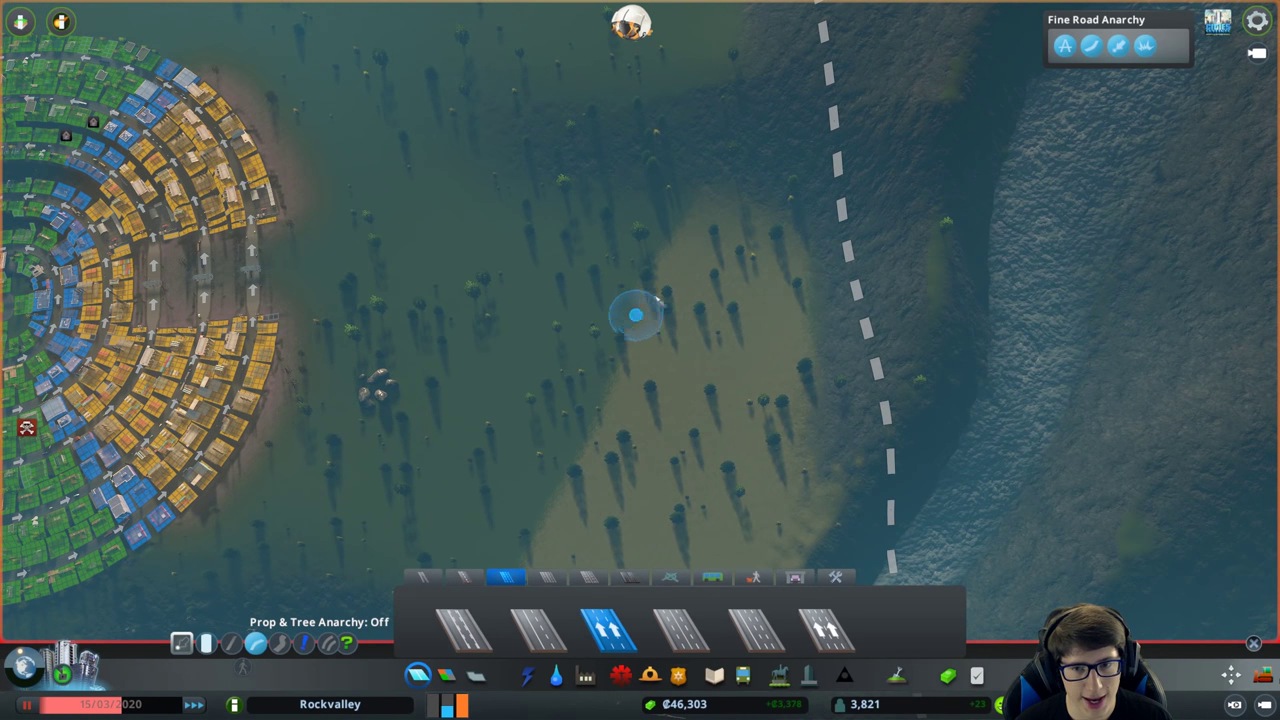
{"action": "left_click", "coordinate": [636, 400]}
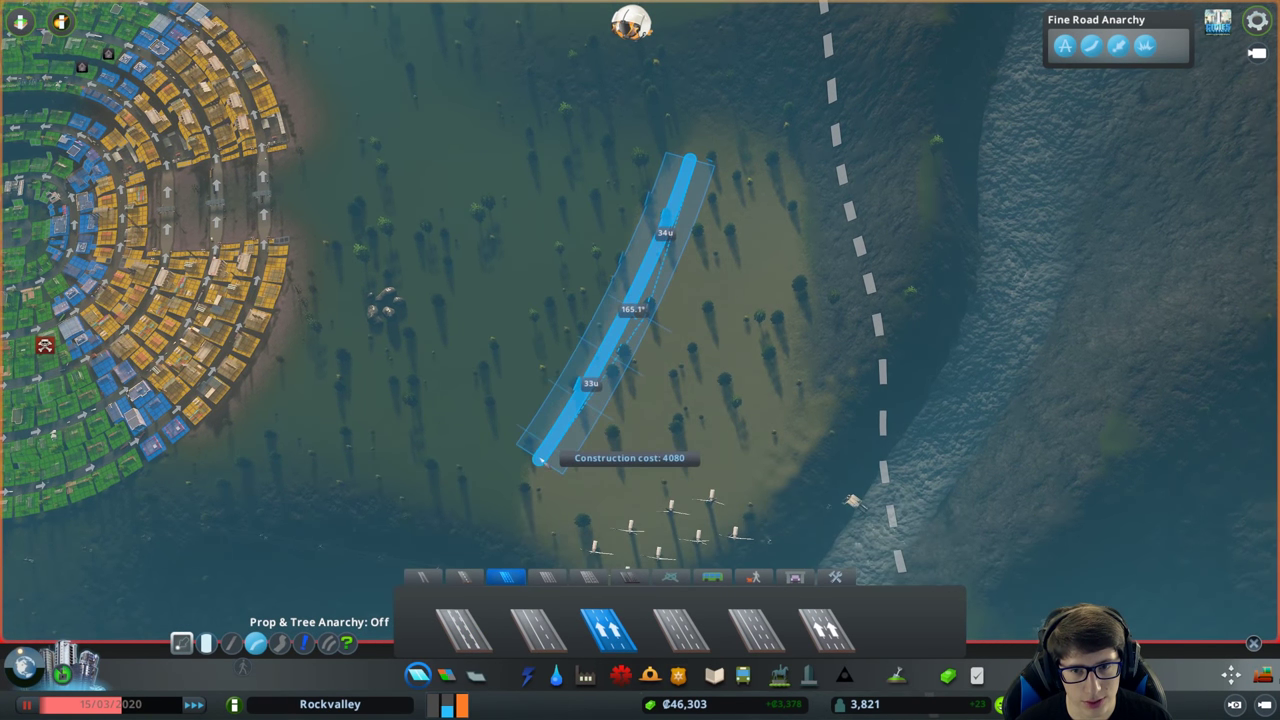
{"action": "left_click", "coordinate": [537, 459]}
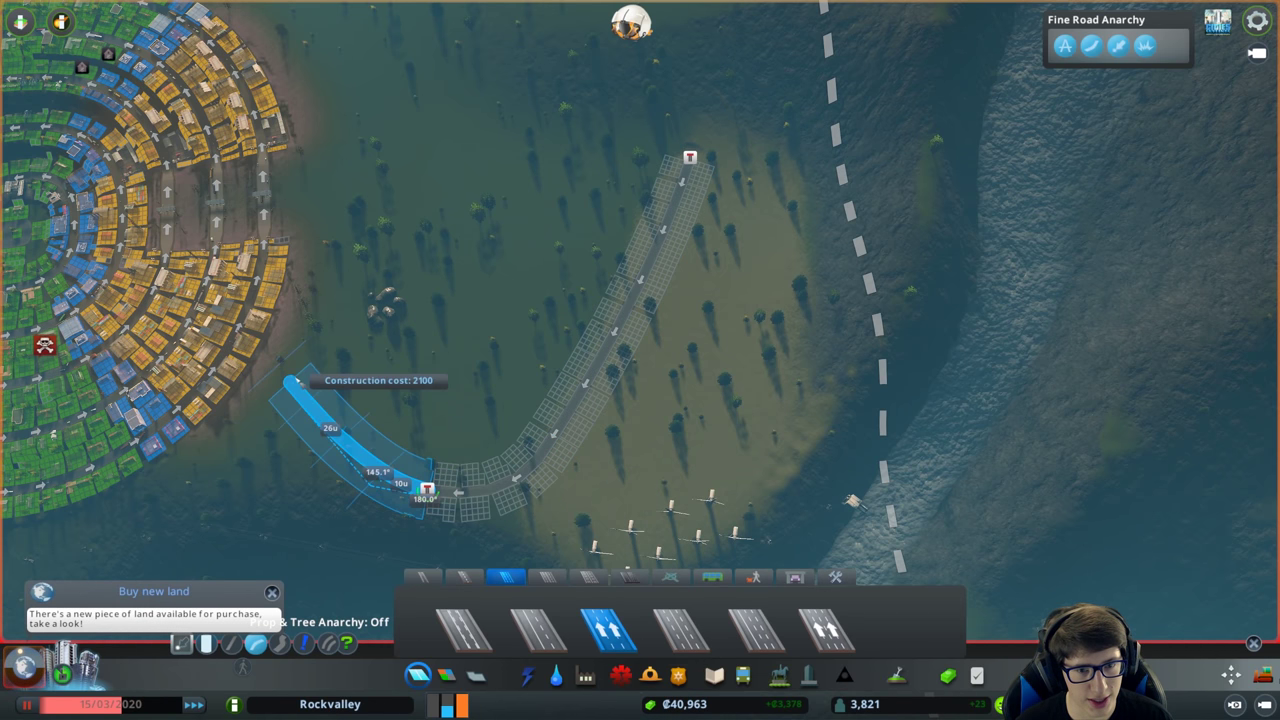
{"action": "scroll", "coordinate": [296, 383], "scroll_direction": "up", "scroll_amount": 2}
{"action": "key", "text": "w"}
{"action": "key", "text": "a"}
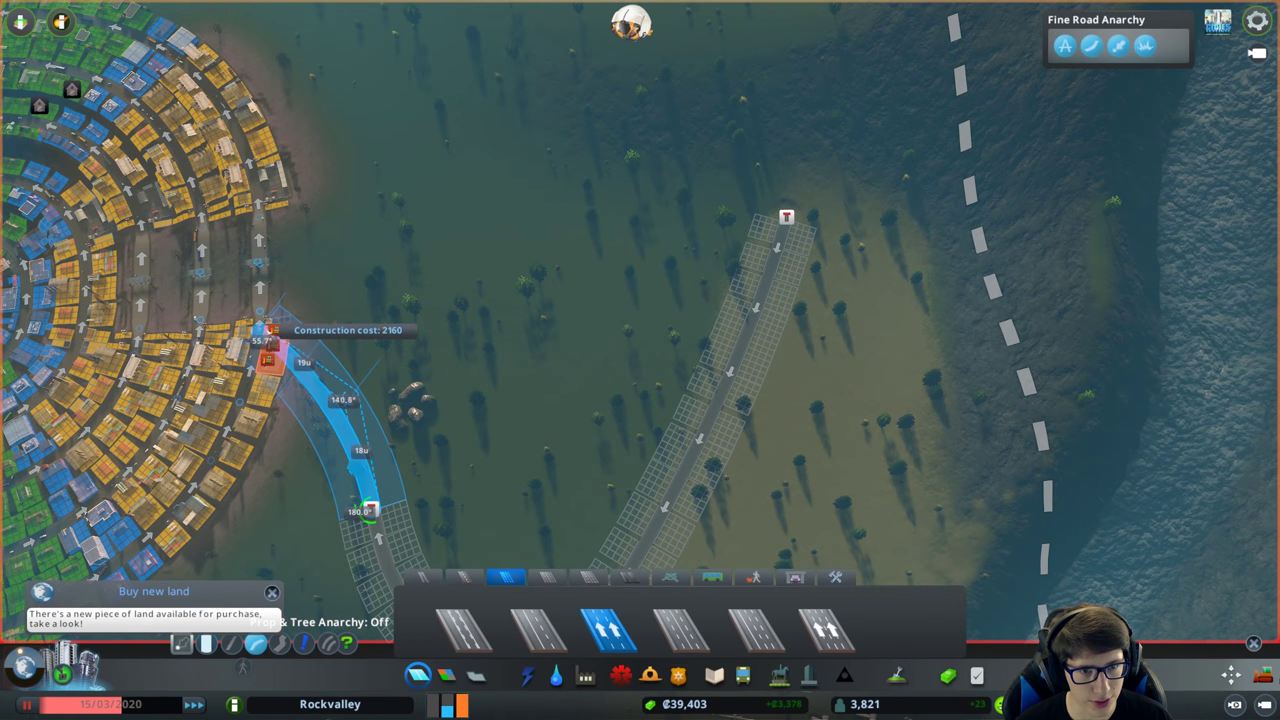
{"action": "scroll", "coordinate": [684, 365], "scroll_direction": "down", "scroll_amount": 5}
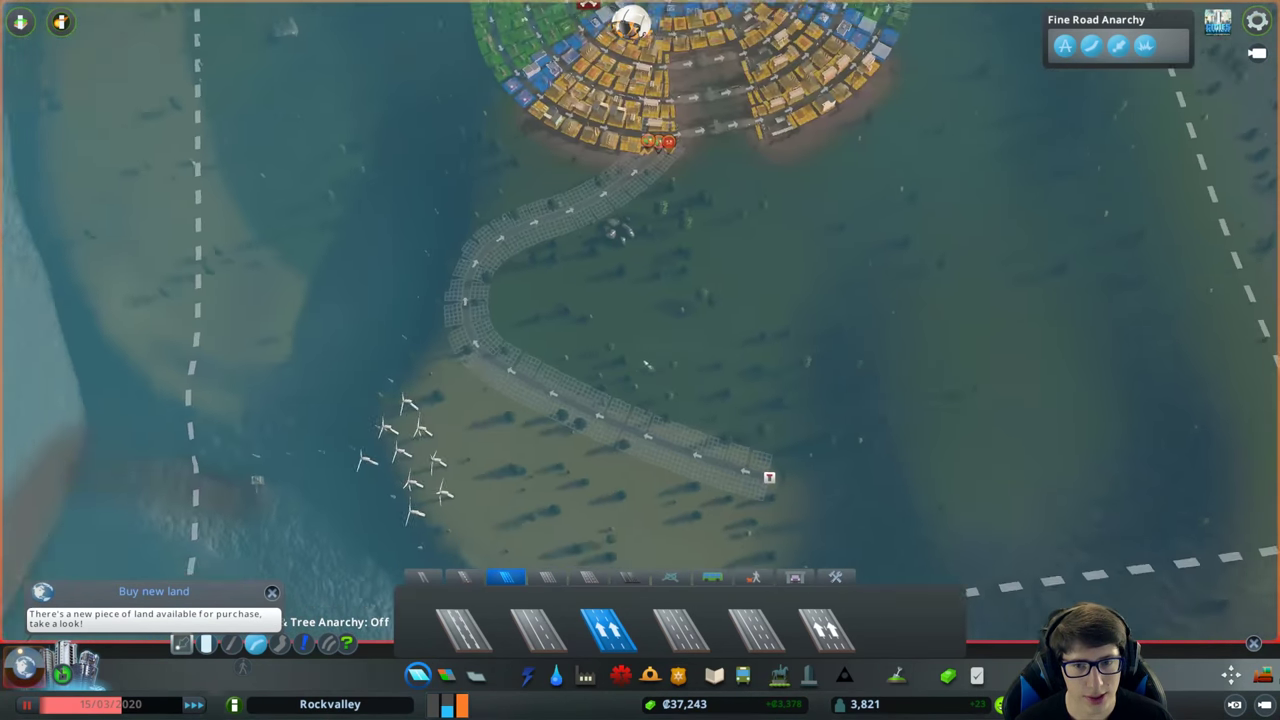
{"action": "scroll", "coordinate": [711, 443], "scroll_direction": "up", "scroll_amount": 5}
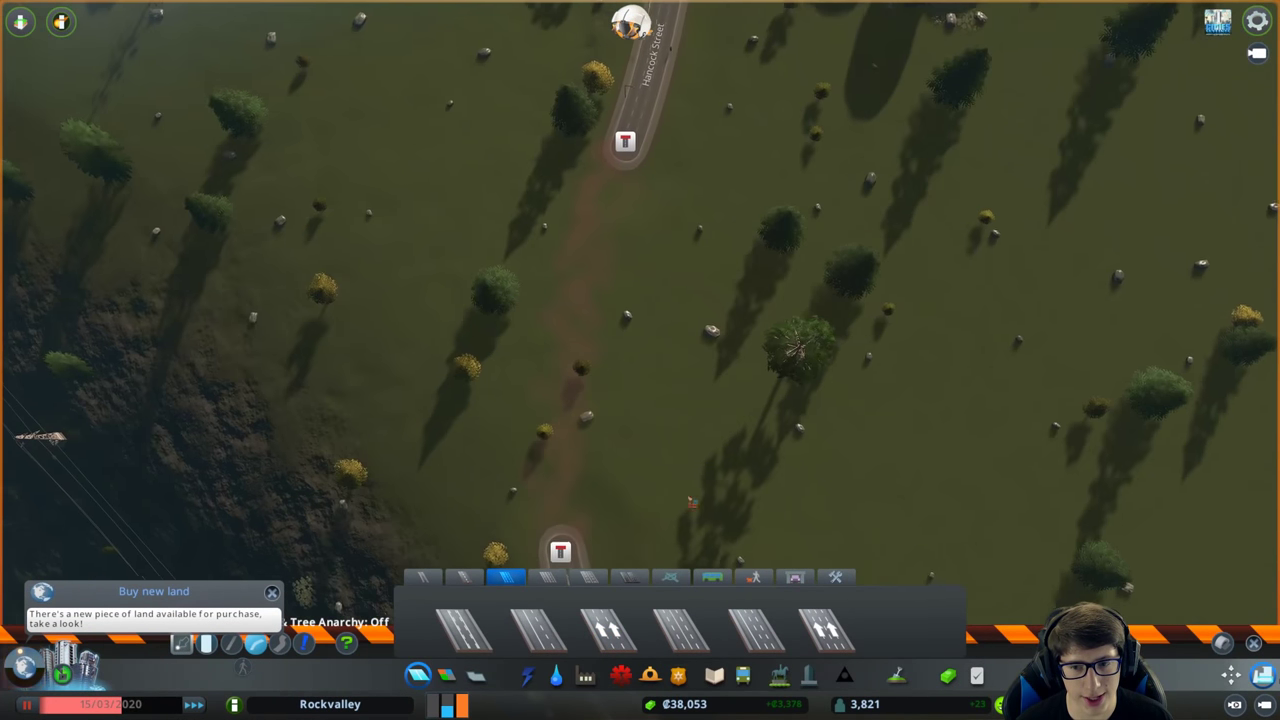
Place a toll booth on Hancock Street.
{"action": "left_click", "coordinate": [795, 577]}
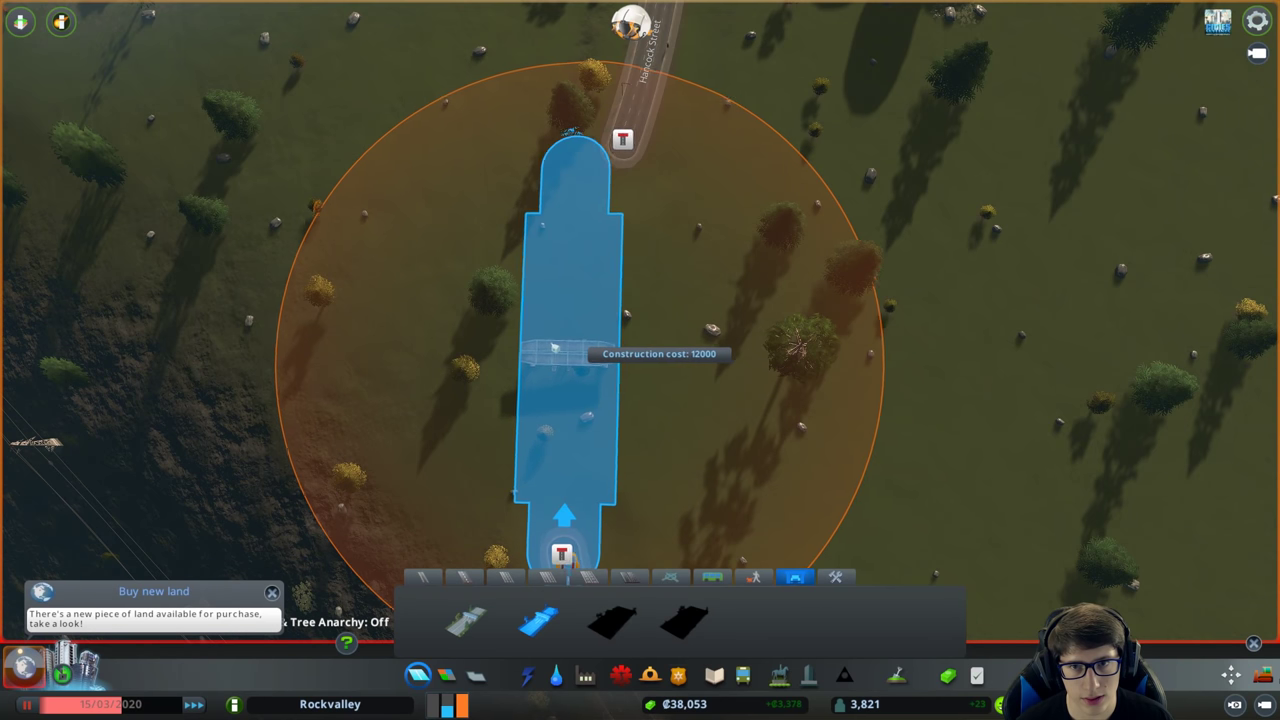
{"action": "left_click", "coordinate": [551, 350]}
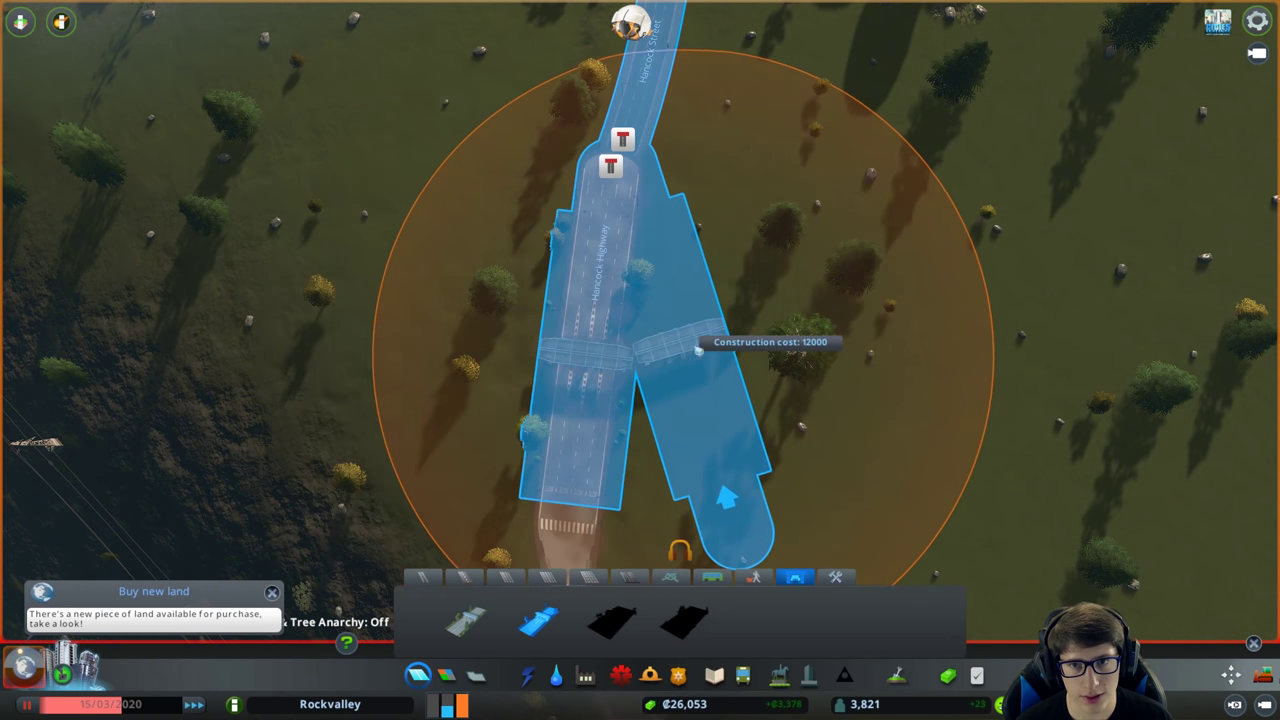
{"action": "key", "text": "w"}
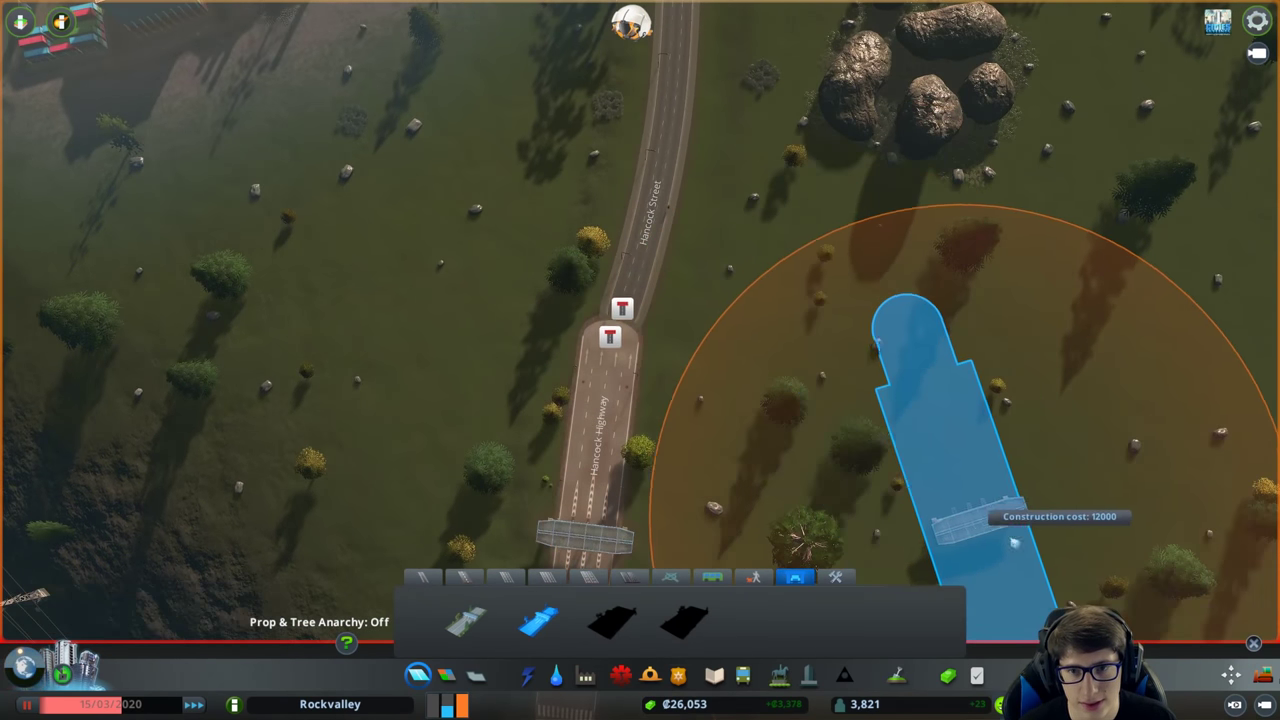
{"action": "key", "text": "Escape"}
{"action": "key", "text": "w"}
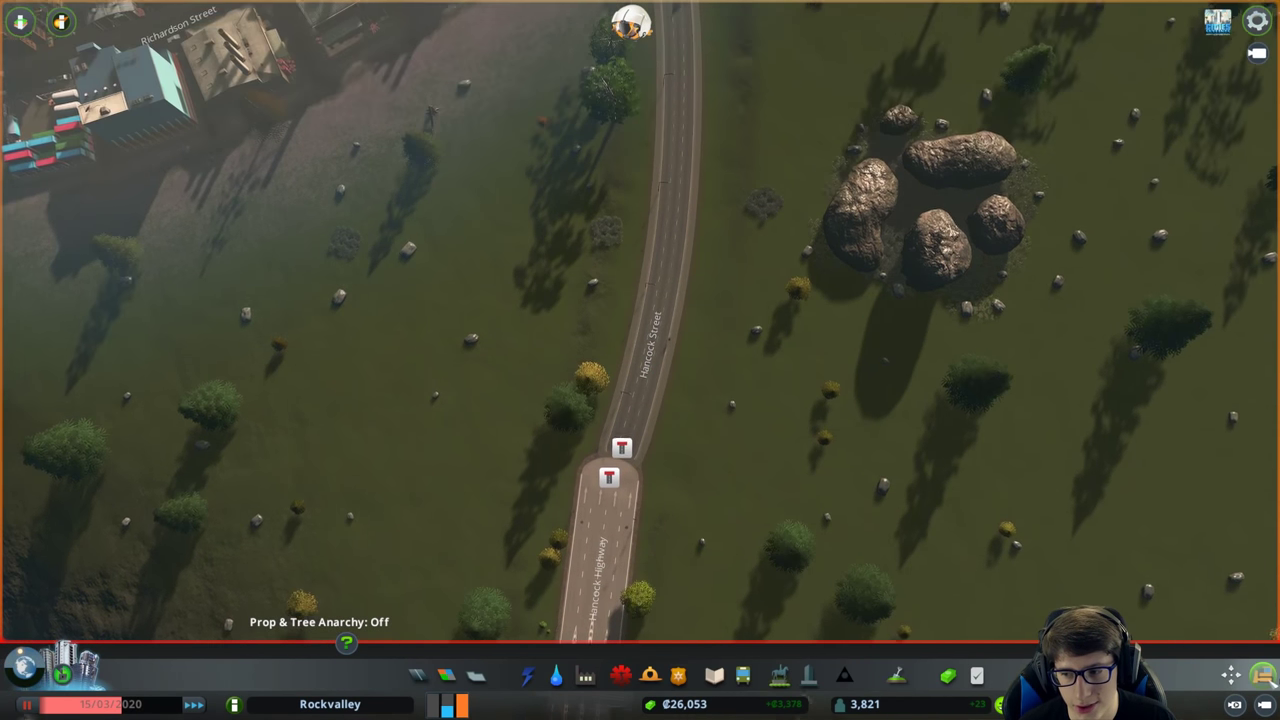
Bulldoze the Hancock Street stretch just north of the booth.
{"action": "key", "text": "b"}
{"action": "left_click", "coordinate": [655, 350]}
{"action": "left_click", "coordinate": [418, 675]}
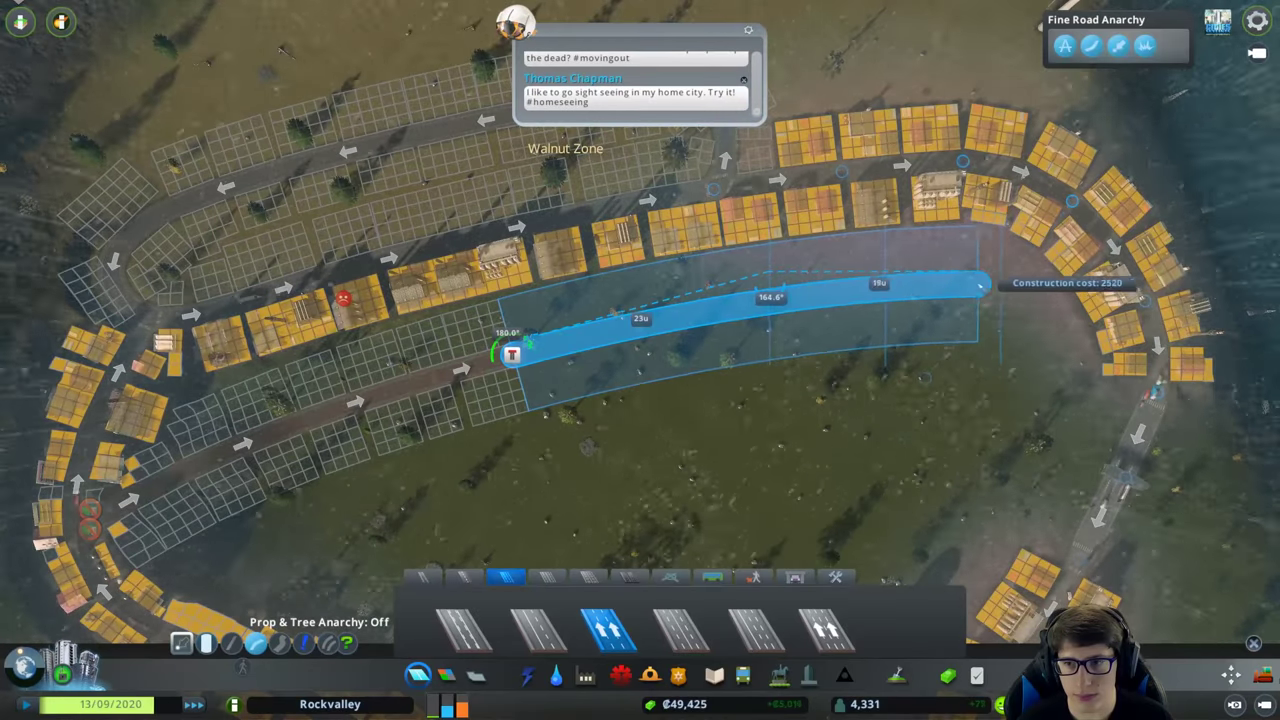
Draw Cooper Street, a one-way road from the toll booth across the Walnut Zone loop.
{"action": "left_click", "coordinate": [967, 288]}
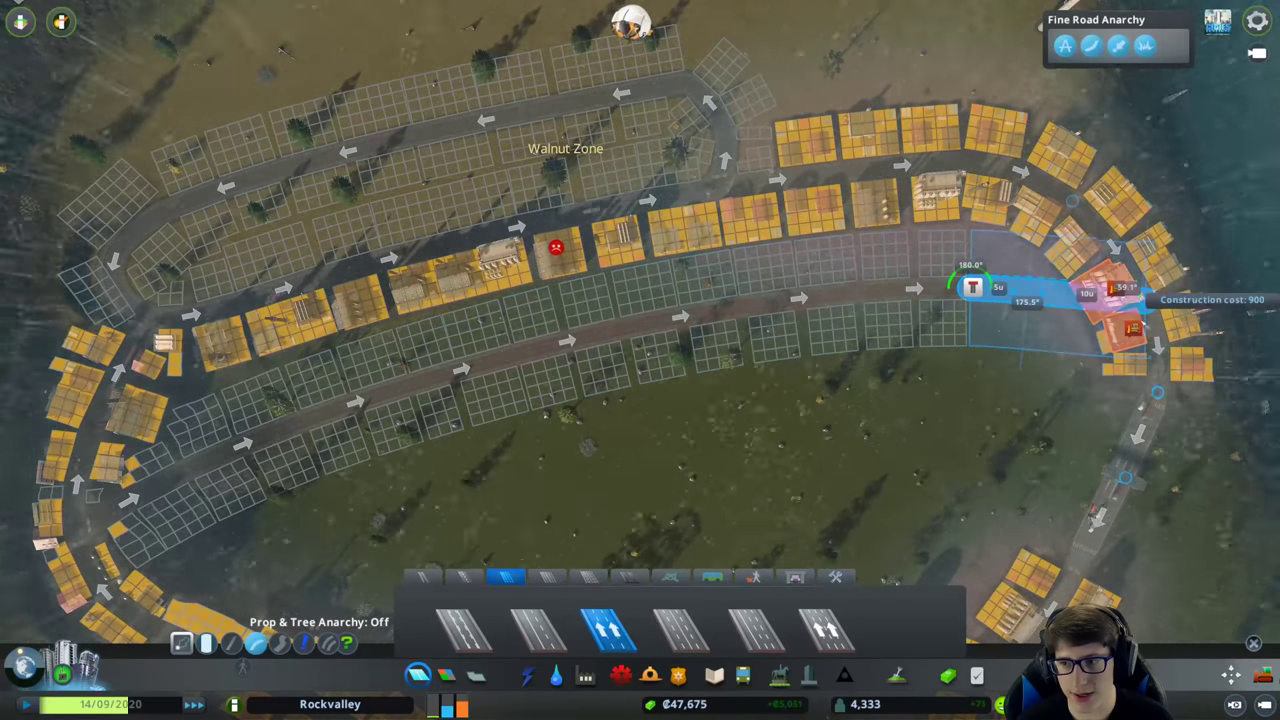
{"action": "right_click", "coordinate": [1147, 335]}
{"action": "scroll", "coordinate": [657, 457], "scroll_direction": "down", "scroll_amount": 3}
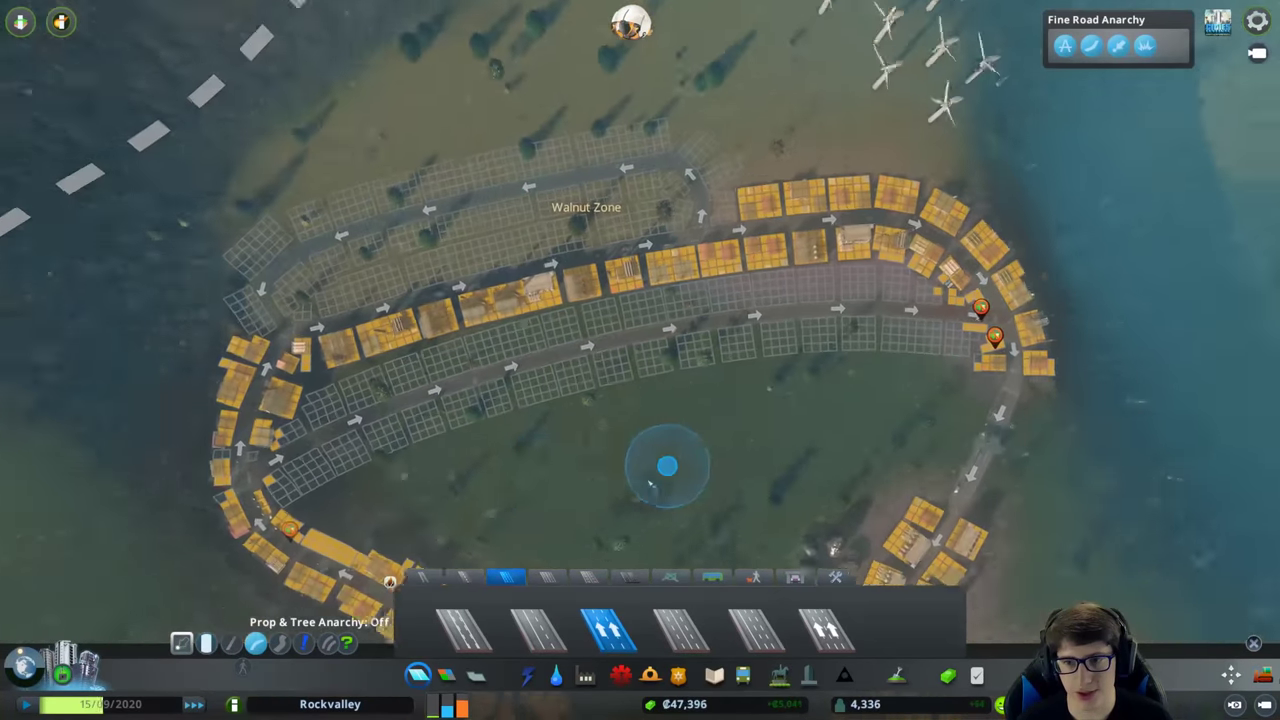
{"action": "key", "text": "a"}
{"action": "scroll", "coordinate": [470, 445], "scroll_direction": "up", "scroll_amount": 3}
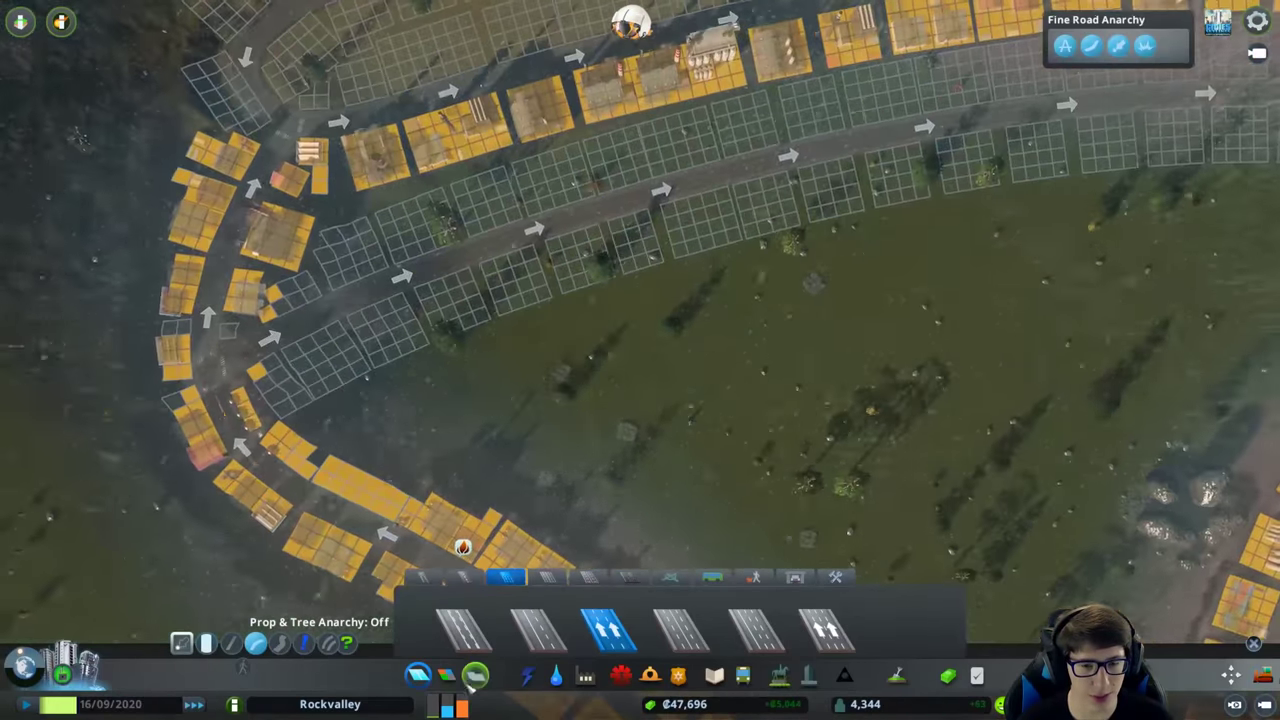
{"action": "key", "text": "z"}
Paint zoning along both sides of Cooper Street, working eastward.
{"action": "key", "text": "w"}
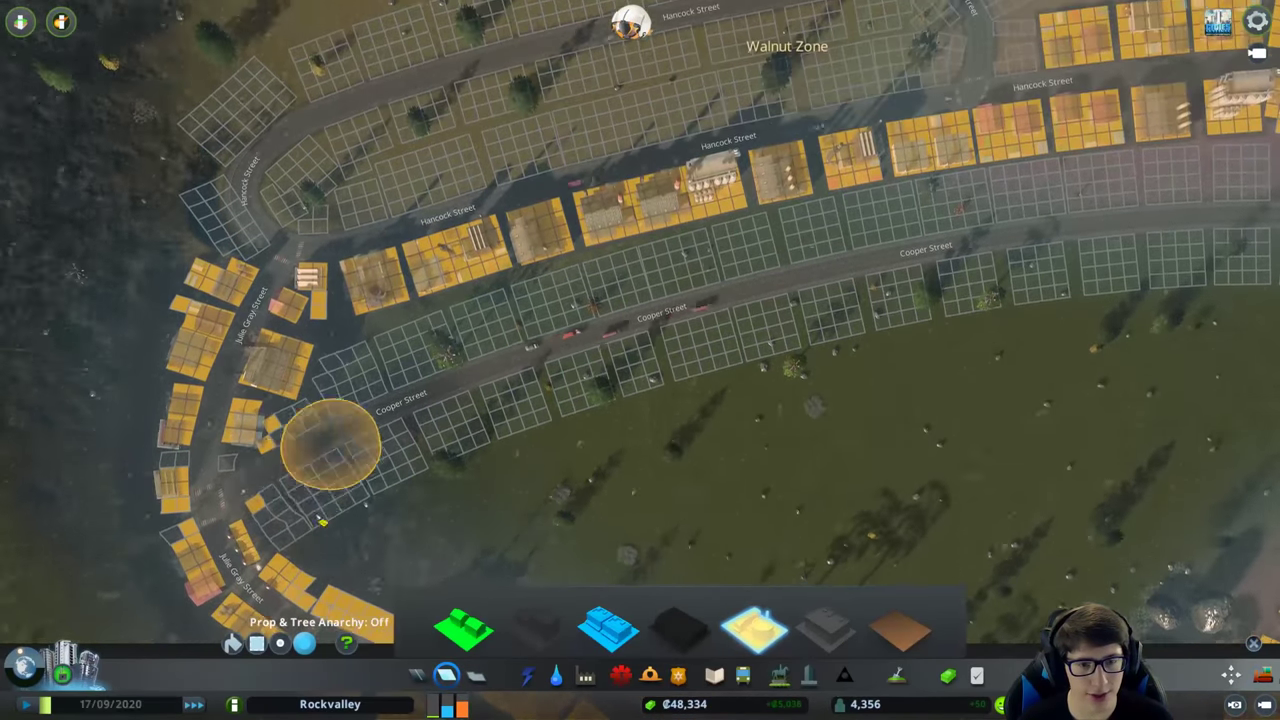
{"action": "left_click_drag", "start_coordinate": [329, 443], "coordinate": [275, 400]}
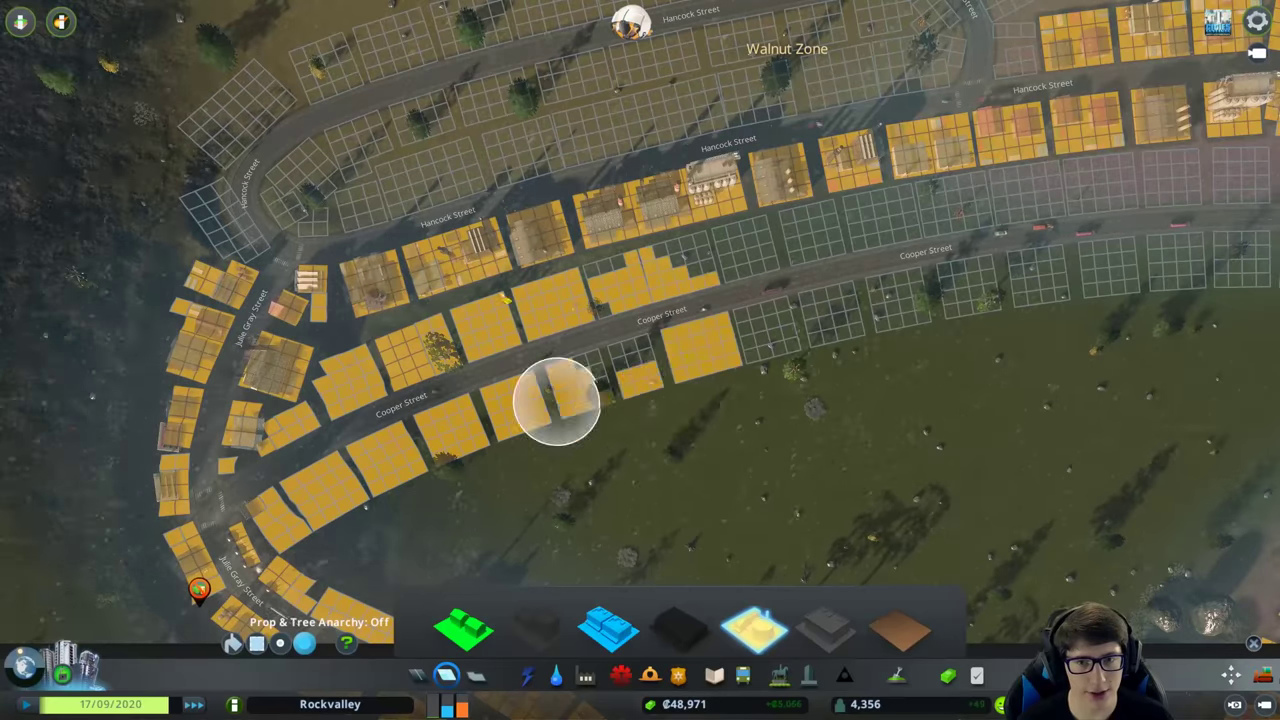
{"action": "key", "text": "d"}
{"action": "left_click_drag", "start_coordinate": [556, 400], "coordinate": [550, 375]}
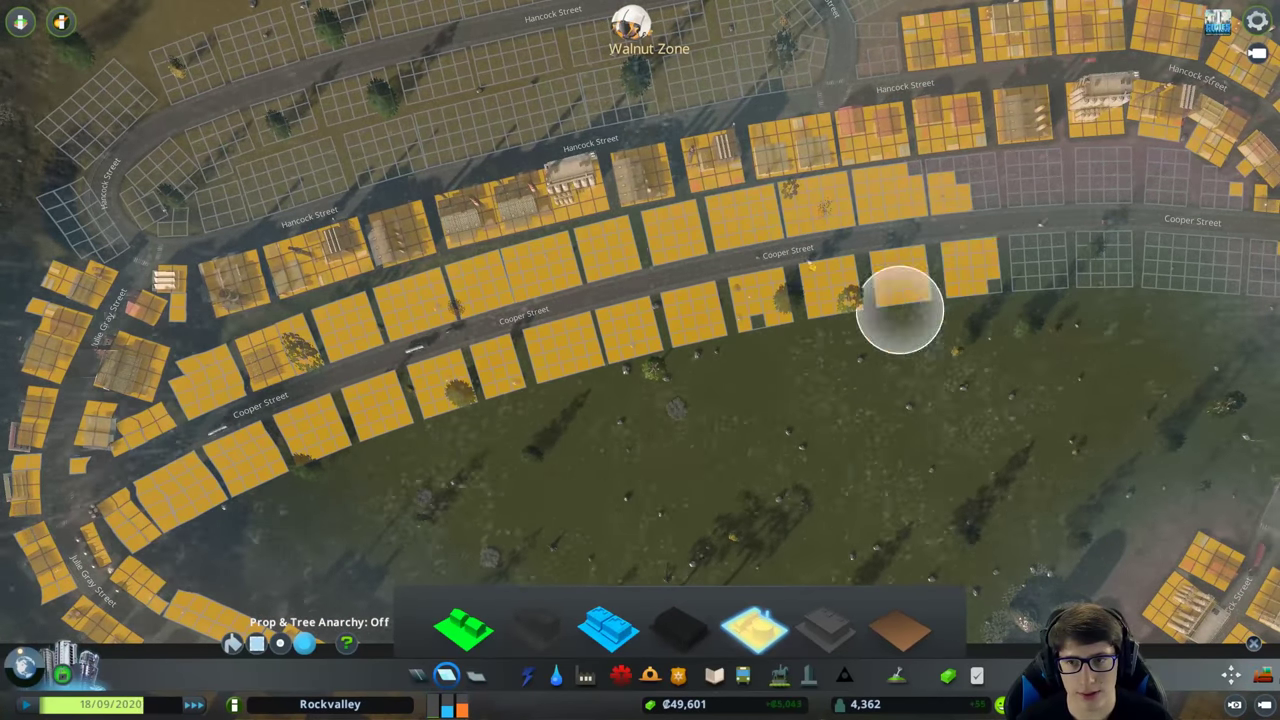
{"action": "key", "text": "d"}
{"action": "left_click_drag", "start_coordinate": [951, 266], "coordinate": [1090, 245]}
{"action": "scroll", "coordinate": [1123, 257], "scroll_direction": "down", "scroll_amount": 5}
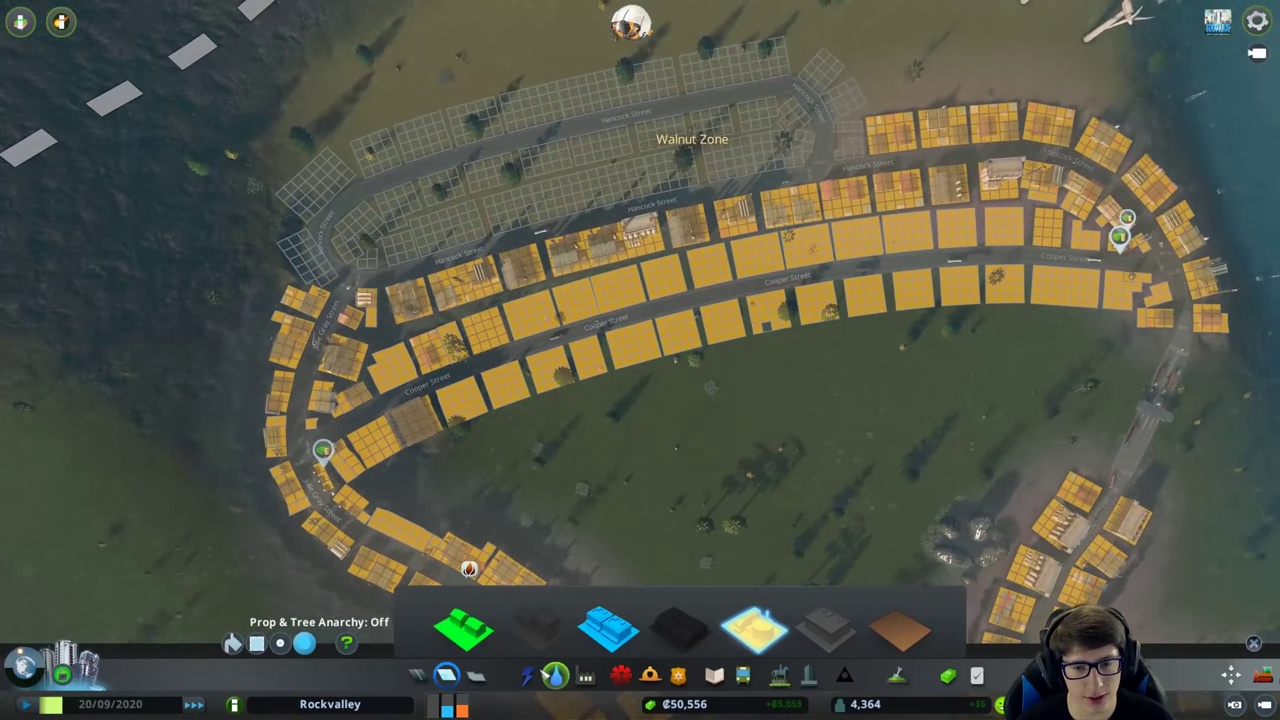
Lay a water pipe across the new Cooper Street district.
{"action": "left_click", "coordinate": [527, 675]}
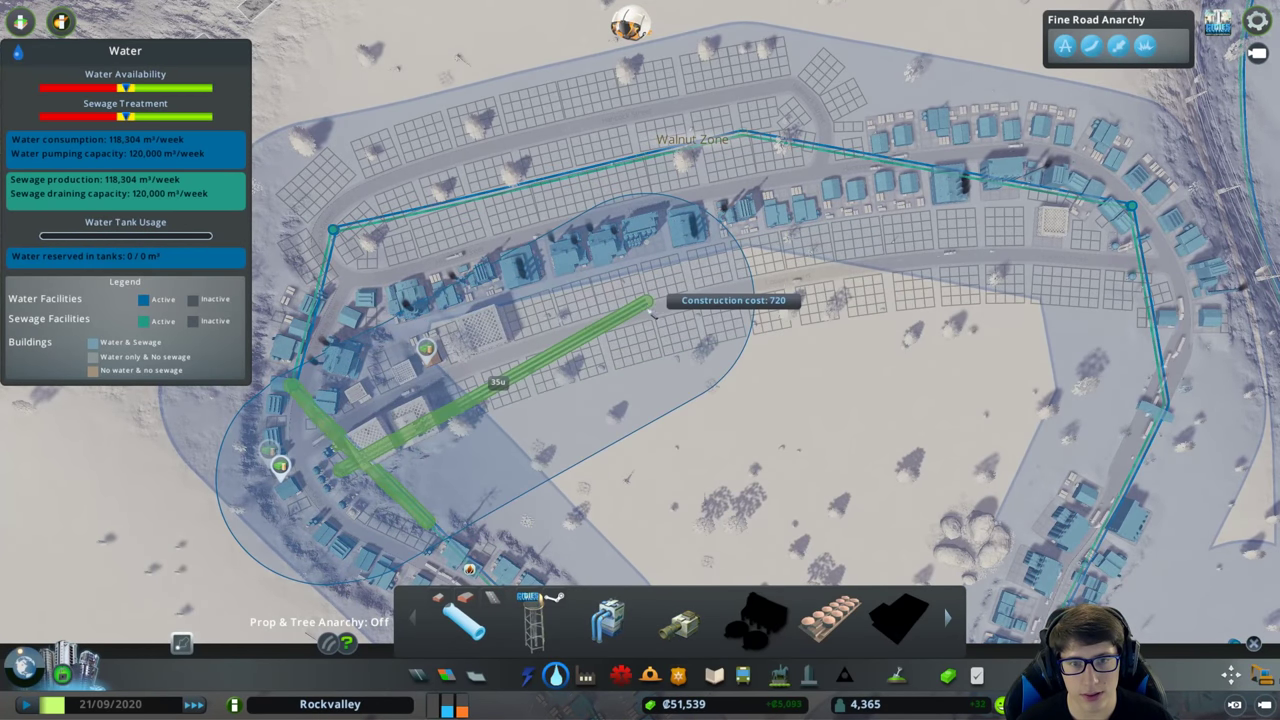
{"action": "left_click", "coordinate": [1130, 325]}
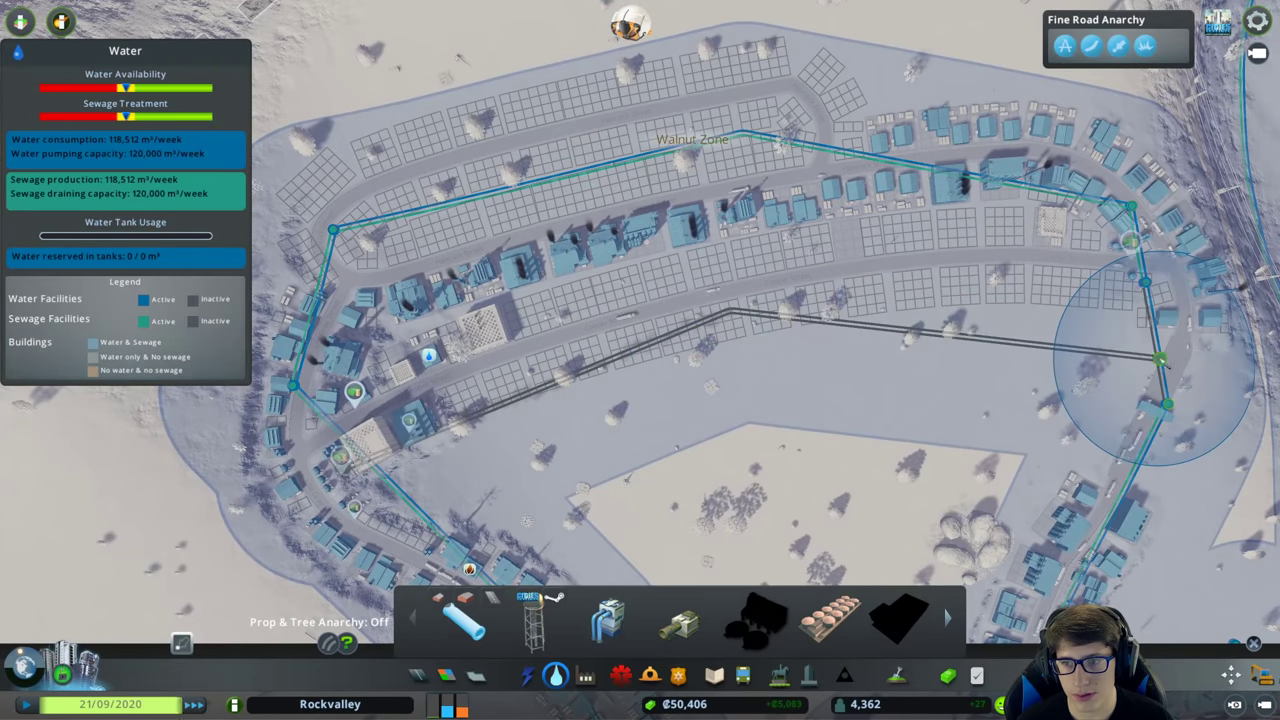
{"action": "key", "text": "Escape"}
{"action": "scroll", "coordinate": [1130, 325], "scroll_direction": "up", "scroll_amount": 2}
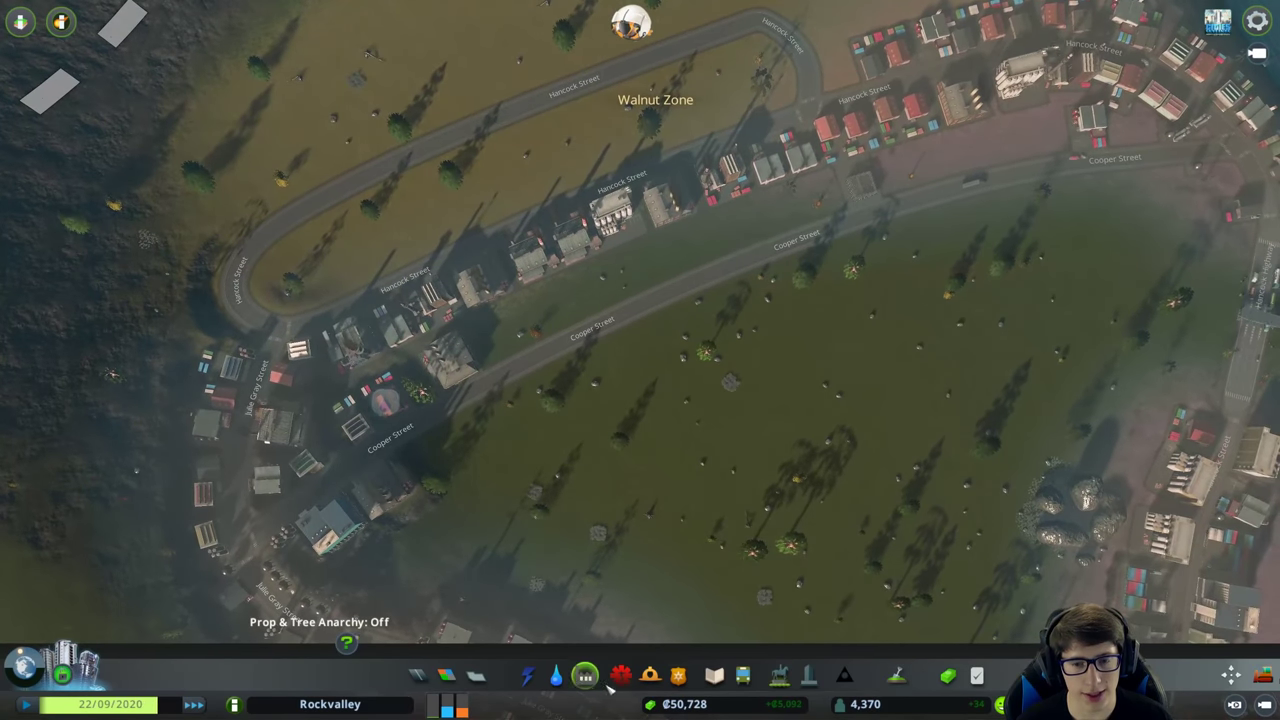
{"action": "scroll", "coordinate": [640, 360], "scroll_direction": "down", "scroll_amount": 5}
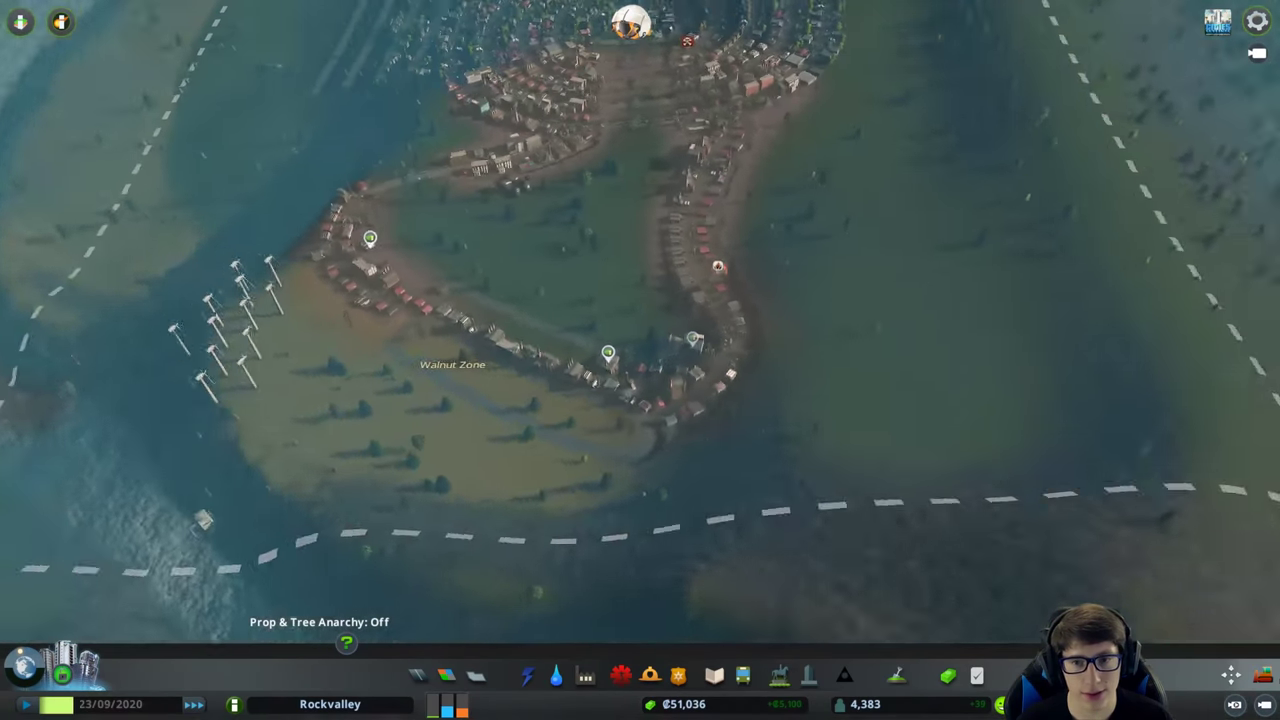
{"action": "scroll", "coordinate": [660, 340], "scroll_direction": "up", "scroll_amount": 5}
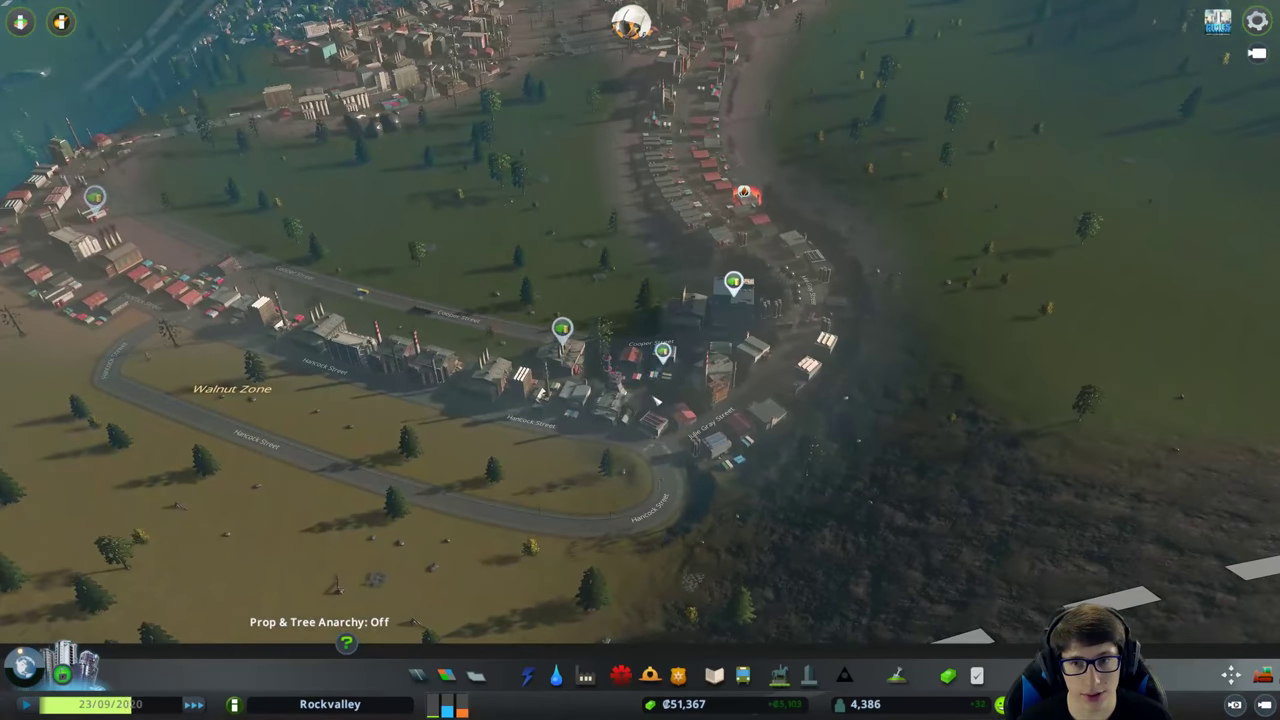
{"action": "scroll", "coordinate": [660, 340], "scroll_direction": "up", "scroll_amount": 3}
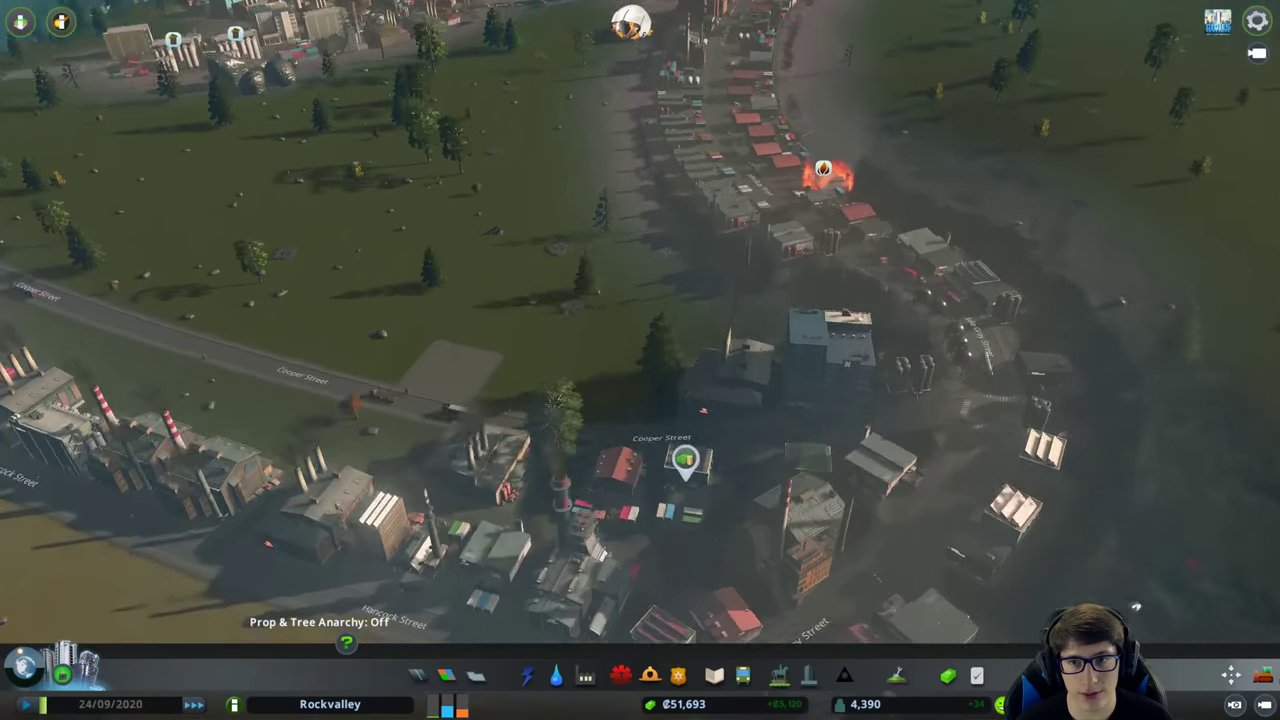
{"action": "scroll", "coordinate": [643, 362], "scroll_direction": "down", "scroll_amount": 3}
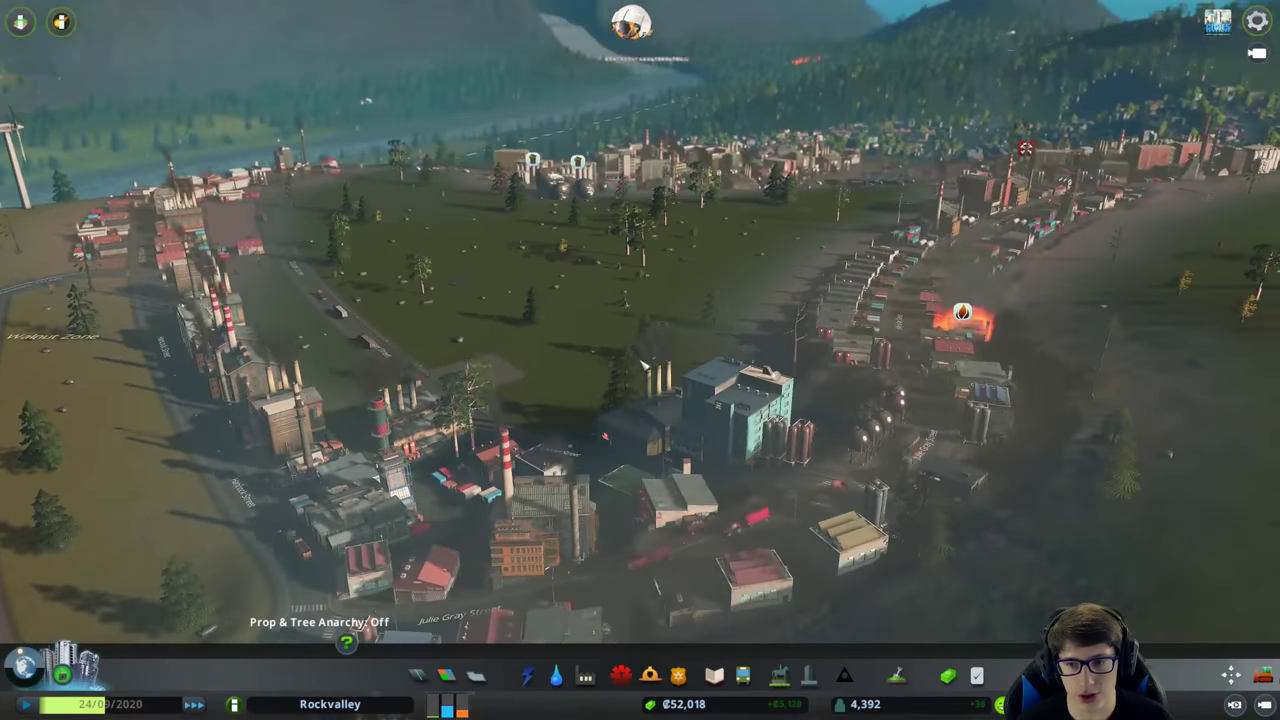
{"action": "scroll", "coordinate": [643, 363], "scroll_direction": "down", "scroll_amount": 5}
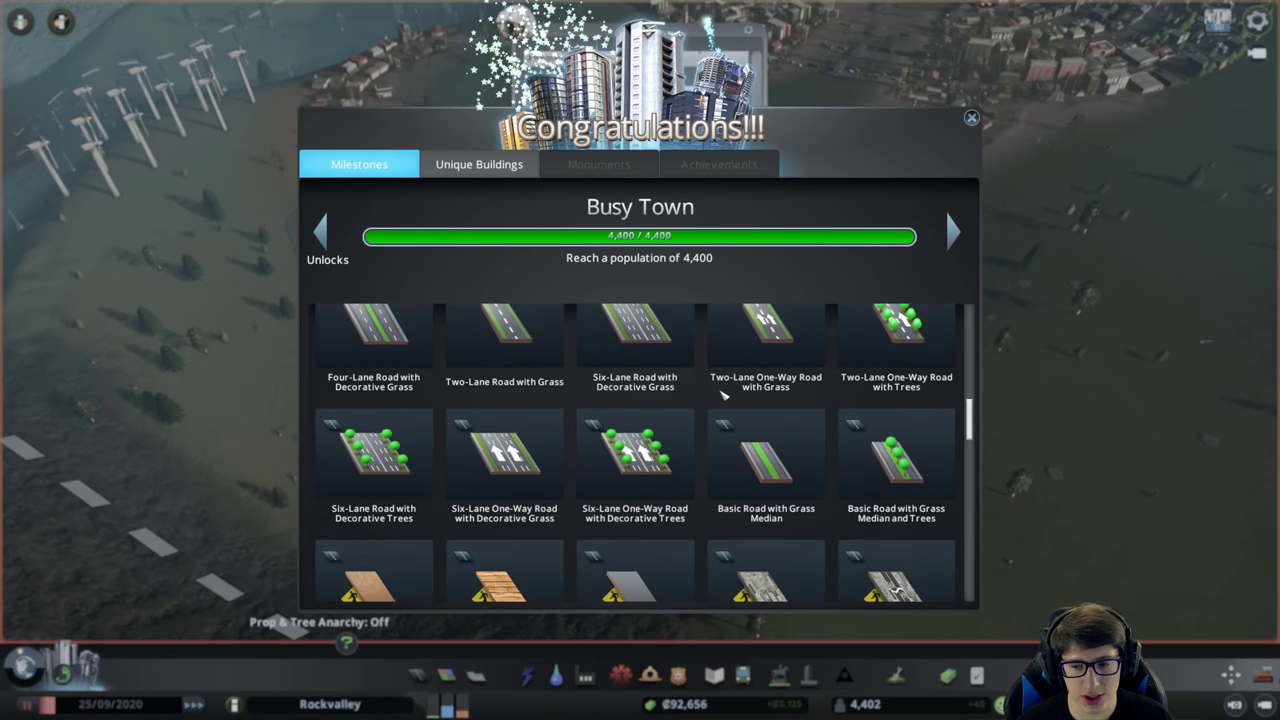
{"action": "key", "text": "Escape"}
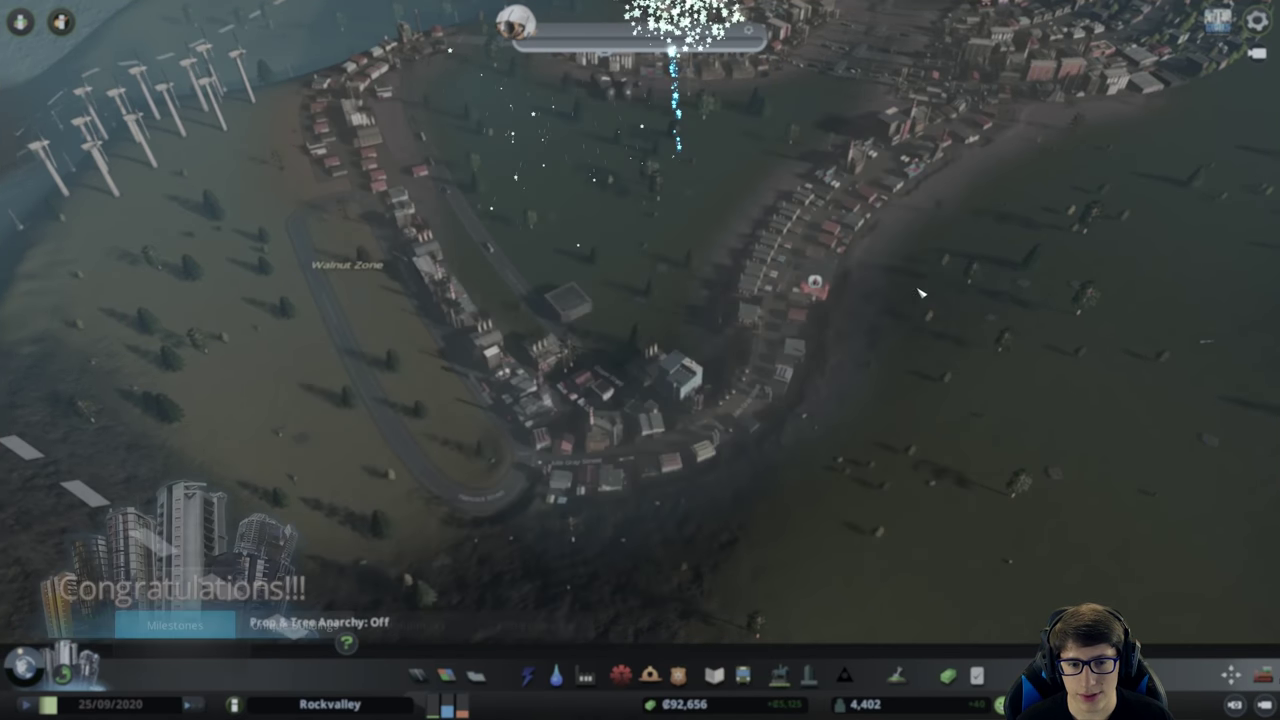
{"action": "scroll", "coordinate": [640, 360], "scroll_direction": "up", "scroll_amount": 5}
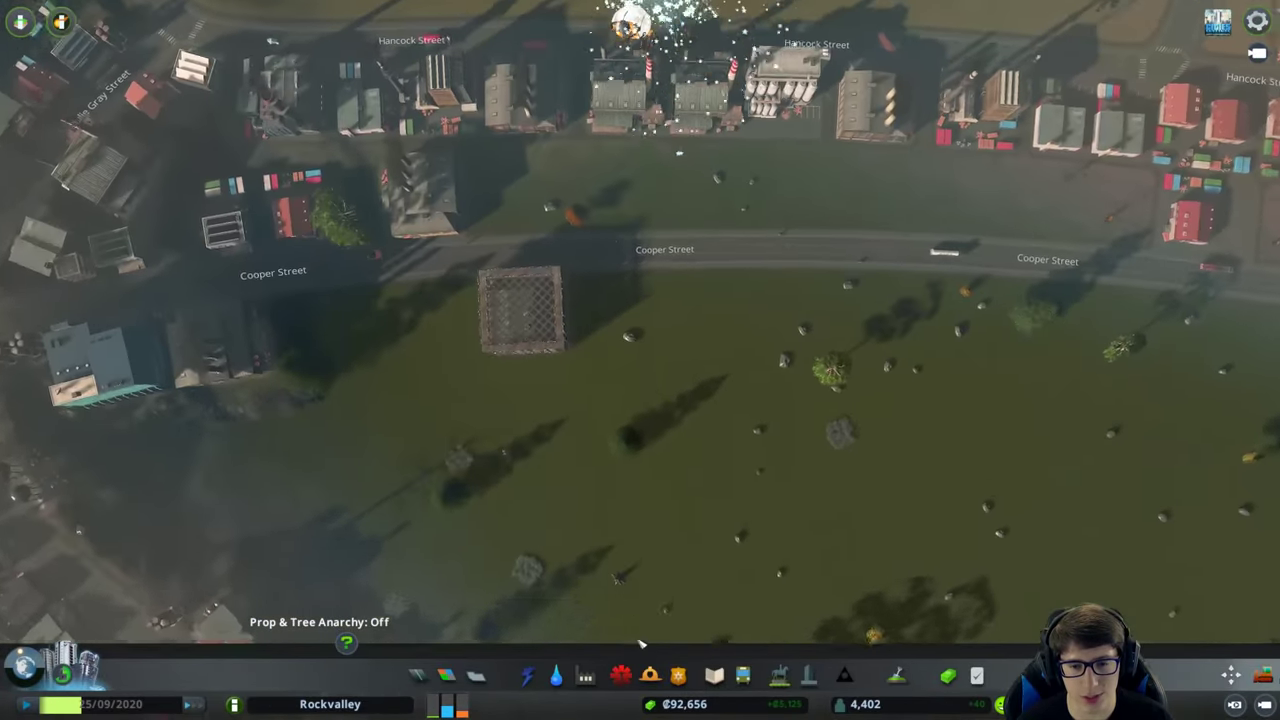
Place a Landfill Site on the empty land inside Hancock Street's western bend.
{"action": "left_click", "coordinate": [585, 675]}
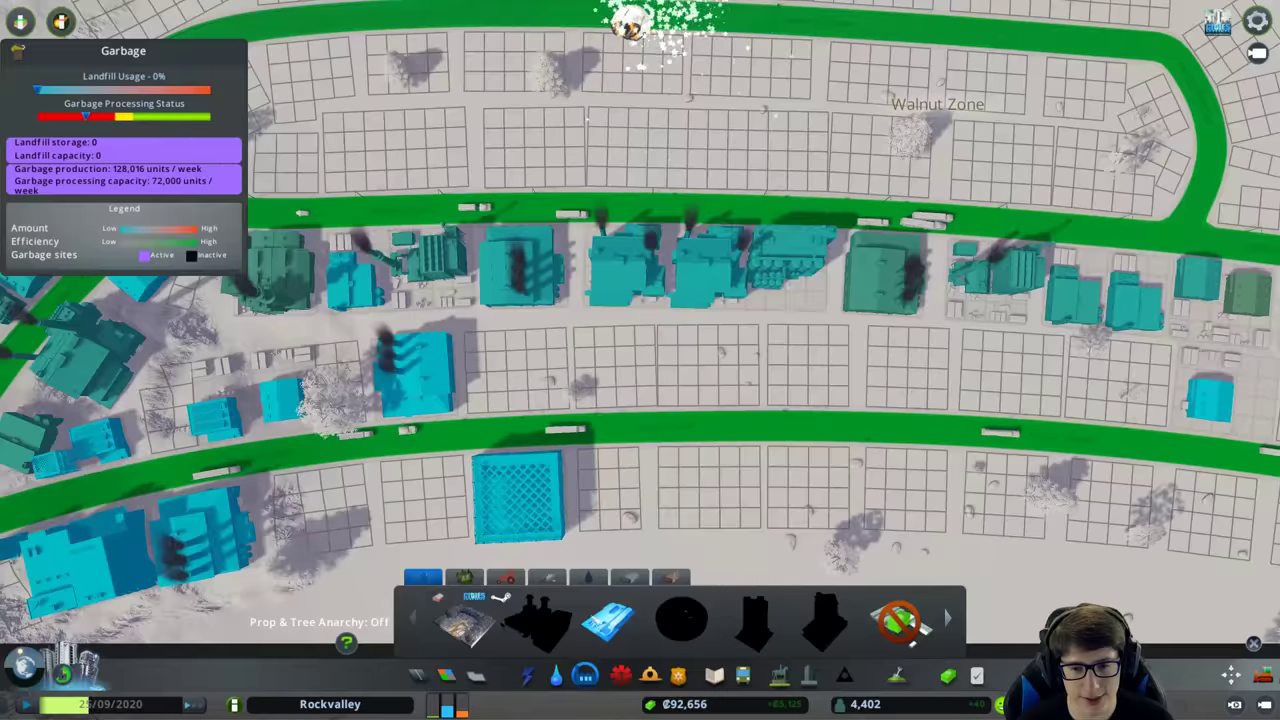
{"action": "left_click", "coordinate": [462, 615]}
{"action": "scroll", "coordinate": [607, 488], "scroll_direction": "up", "scroll_amount": 5}
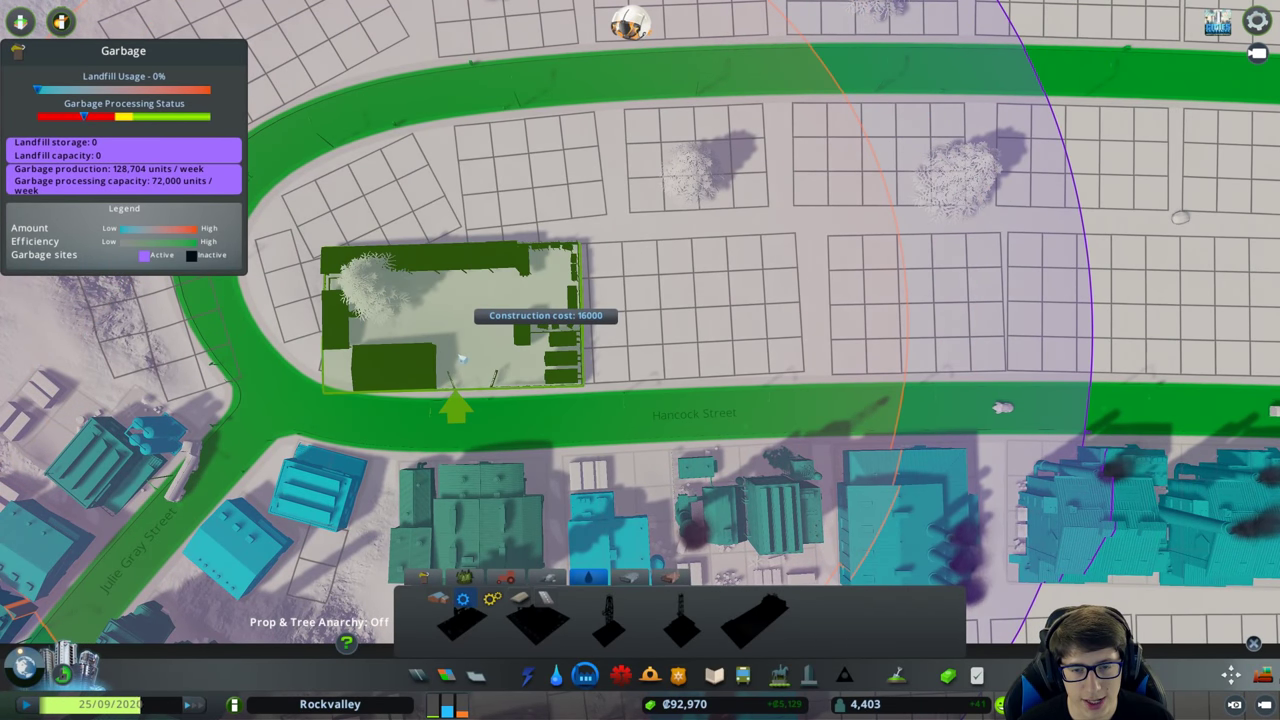
{"action": "left_click", "coordinate": [462, 360]}
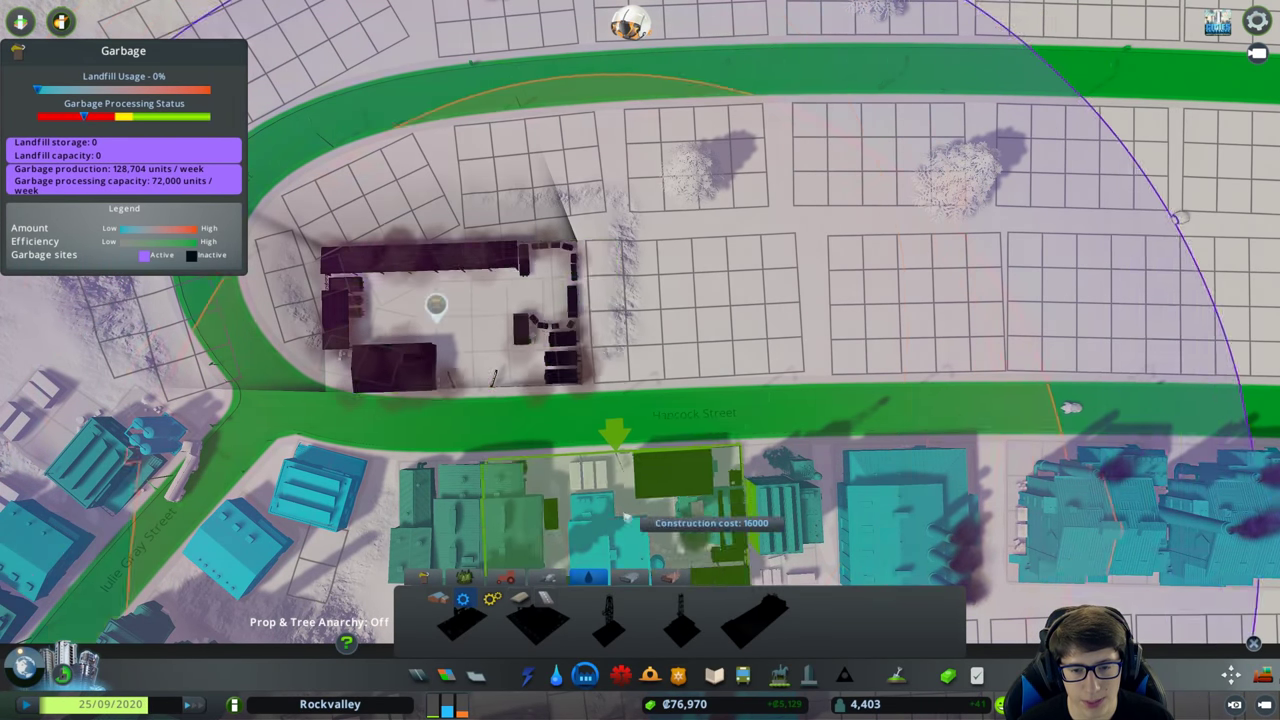
{"action": "scroll", "coordinate": [462, 360], "scroll_direction": "up", "scroll_amount": 3}
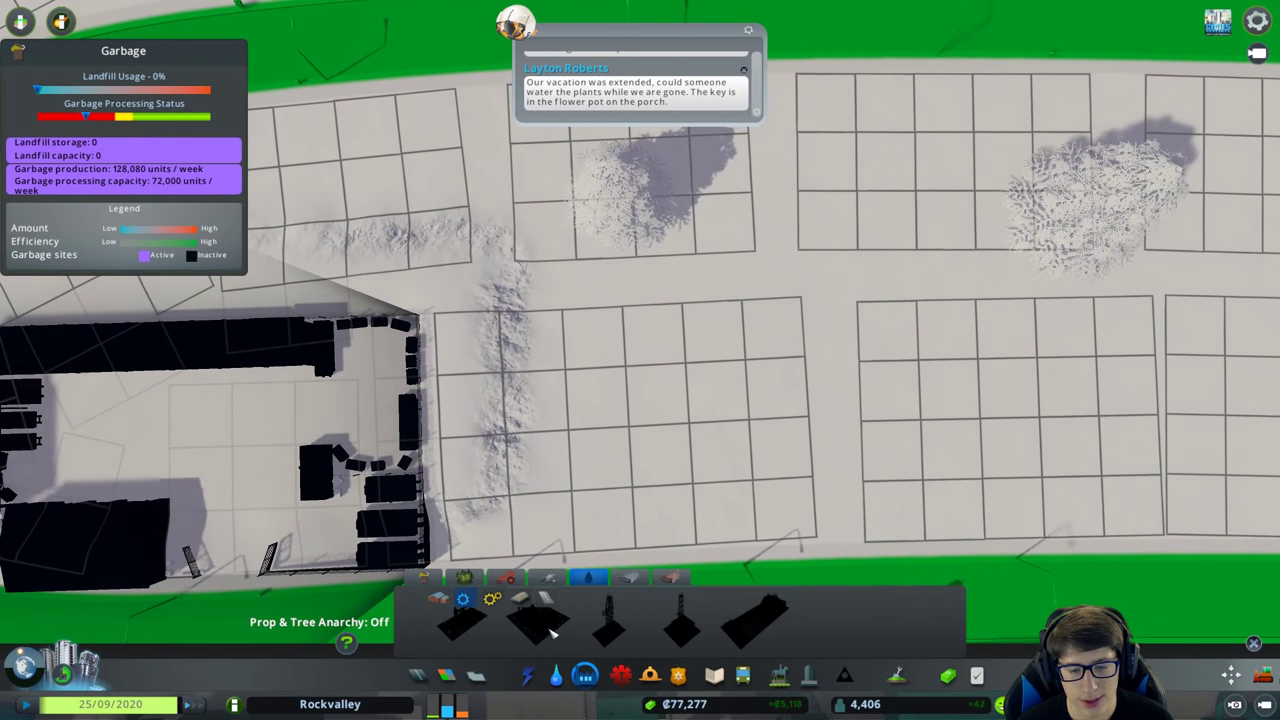
{"action": "scroll", "coordinate": [700, 410], "scroll_direction": "down", "scroll_amount": 3}
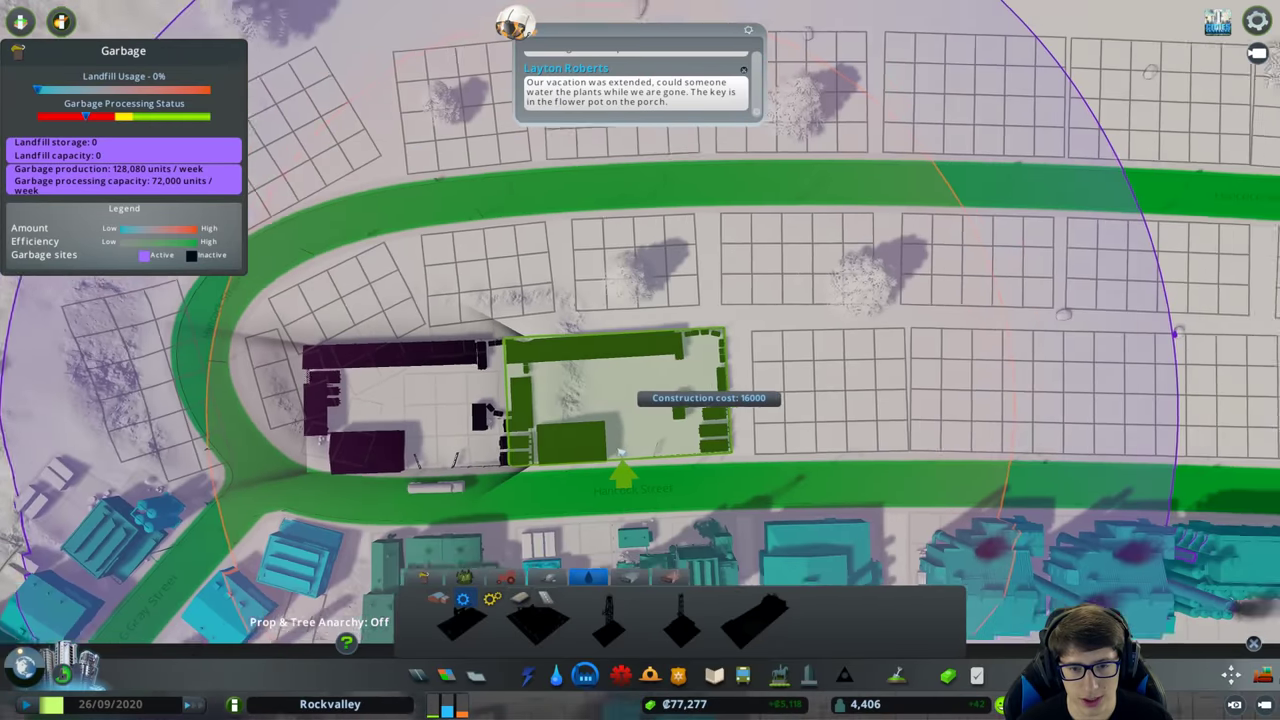
{"action": "scroll", "coordinate": [660, 520], "scroll_direction": "down", "scroll_amount": 2}
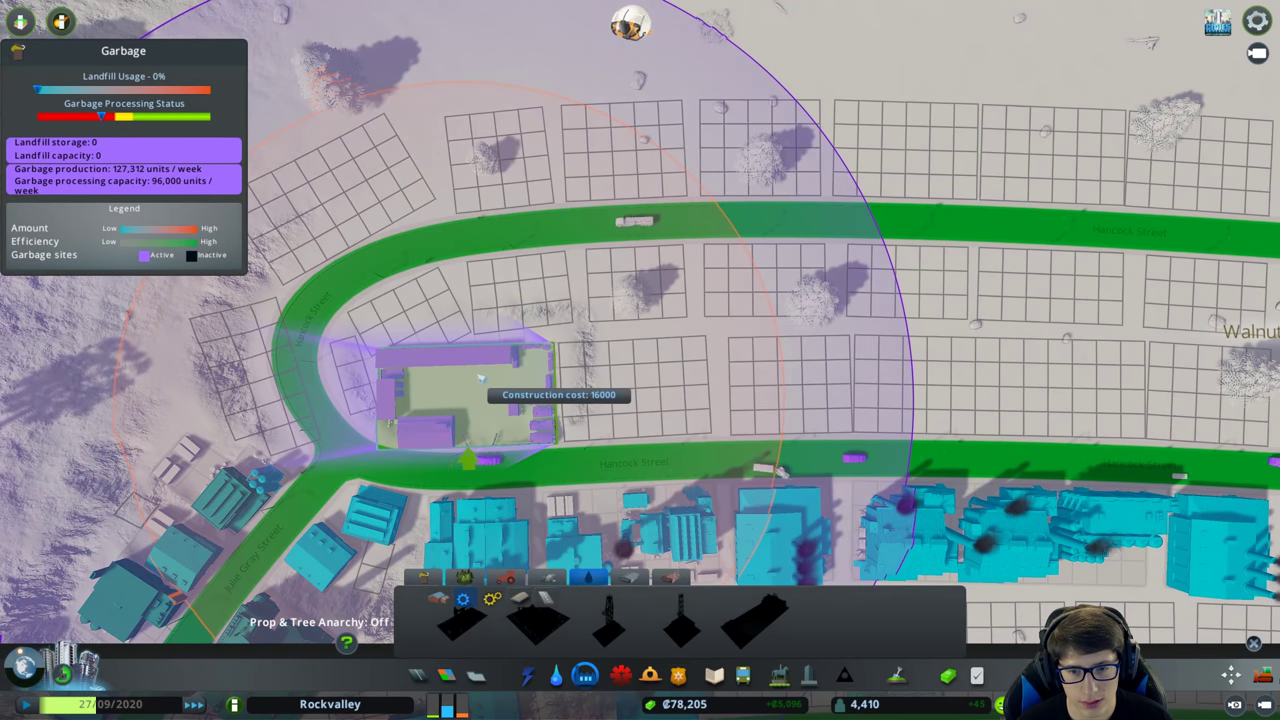
{"action": "right_click", "coordinate": [573, 479]}
Bulldoze the waste building in the Hancock Street bend and confirm the demolition.
{"action": "left_click", "coordinate": [415, 375]}
{"action": "right_click", "coordinate": [415, 375]}
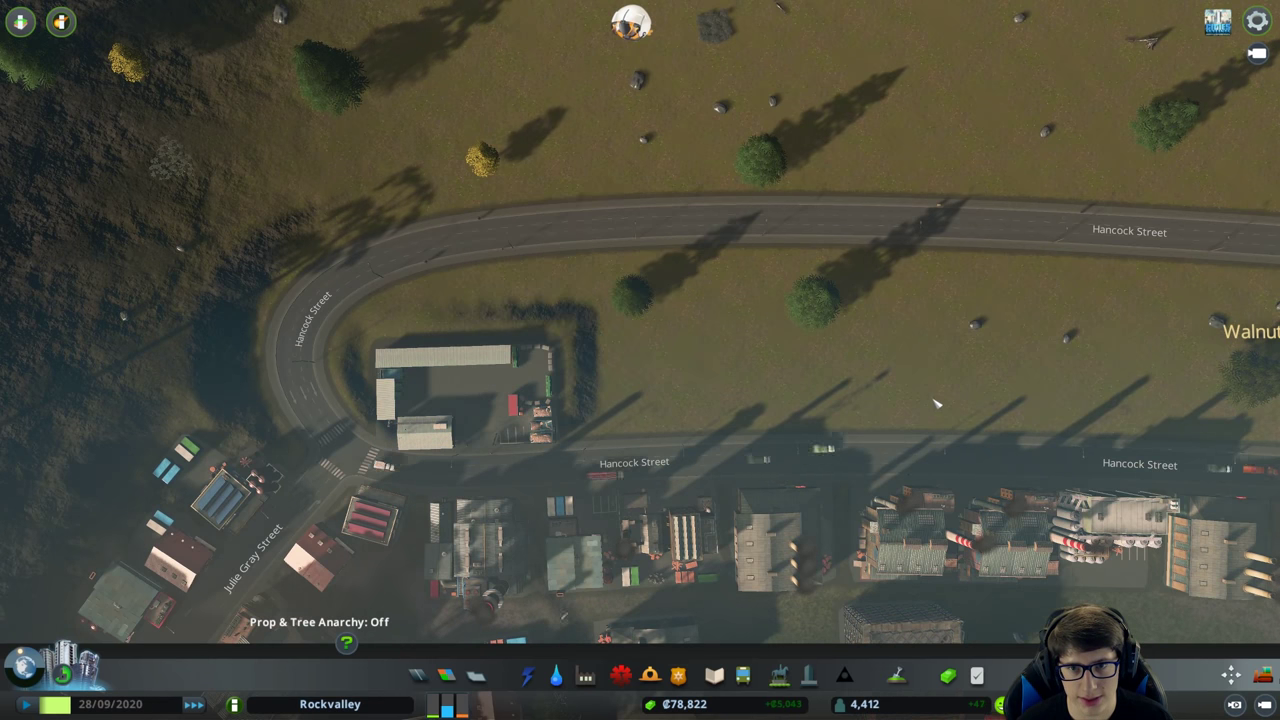
{"action": "key", "text": "a"}
{"action": "key", "text": "b"}
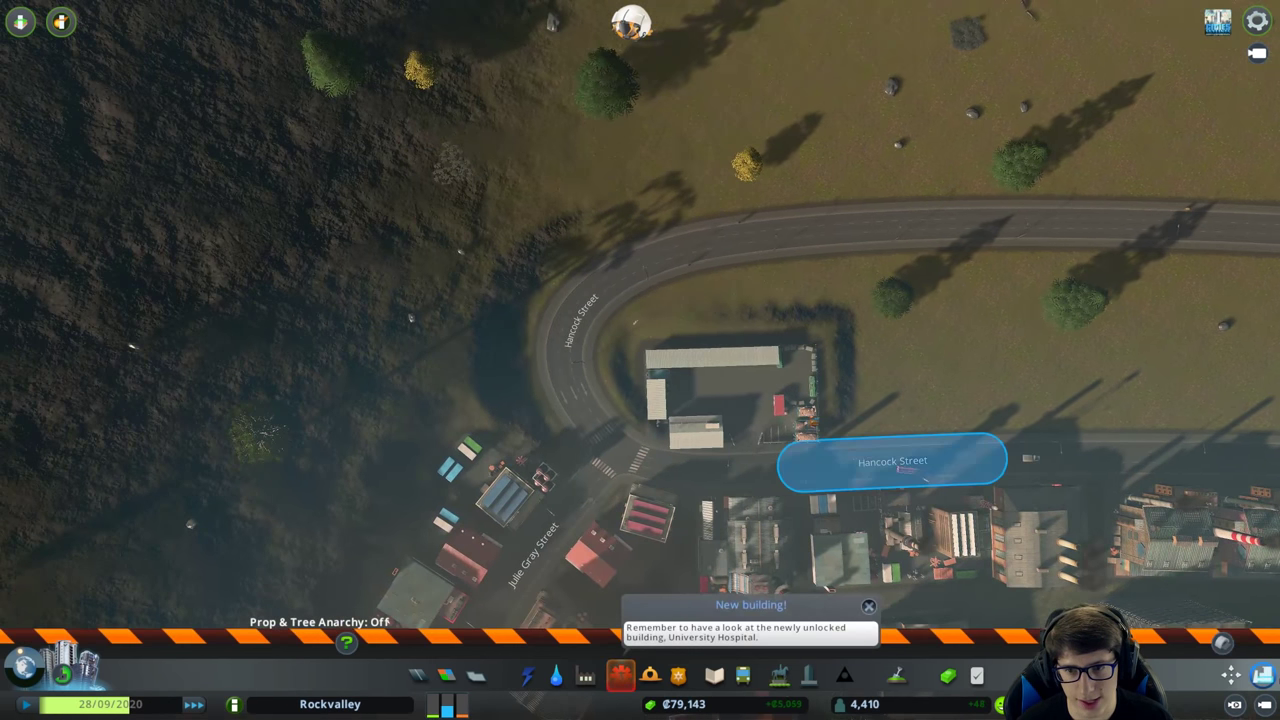
{"action": "left_click", "coordinate": [715, 395]}
{"action": "left_click", "coordinate": [571, 420]}
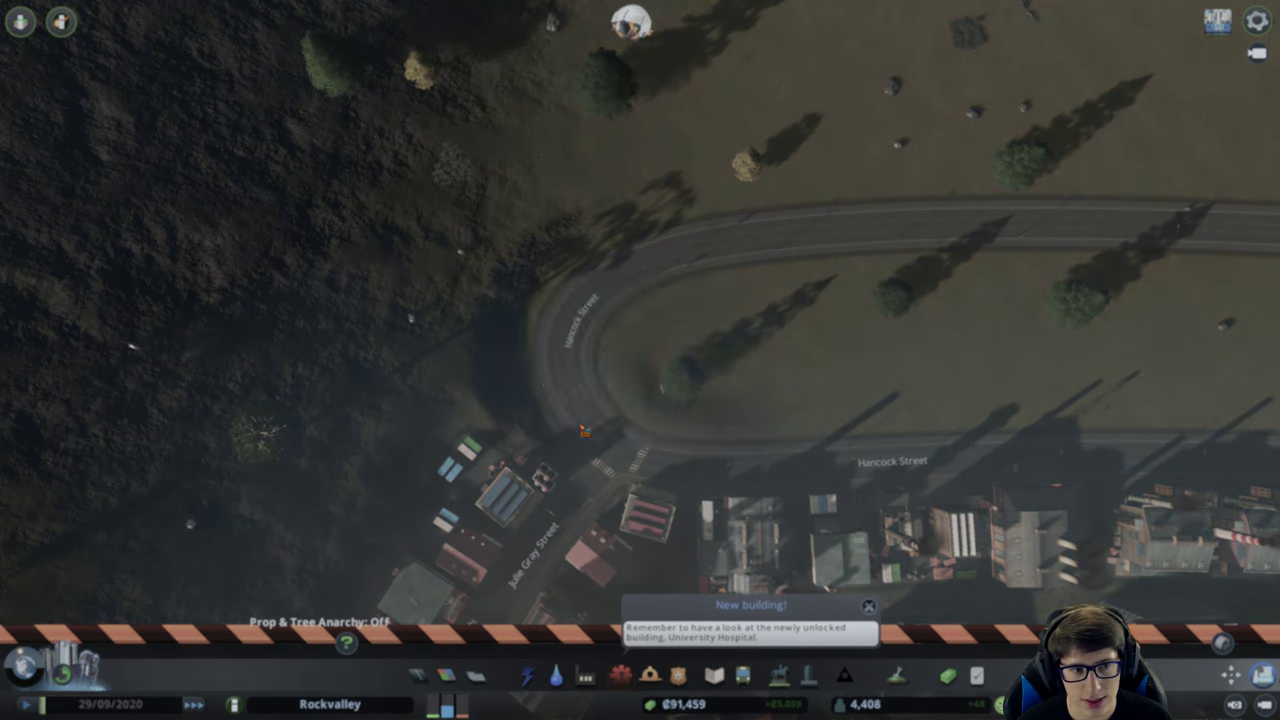
{"action": "key", "text": "d"}
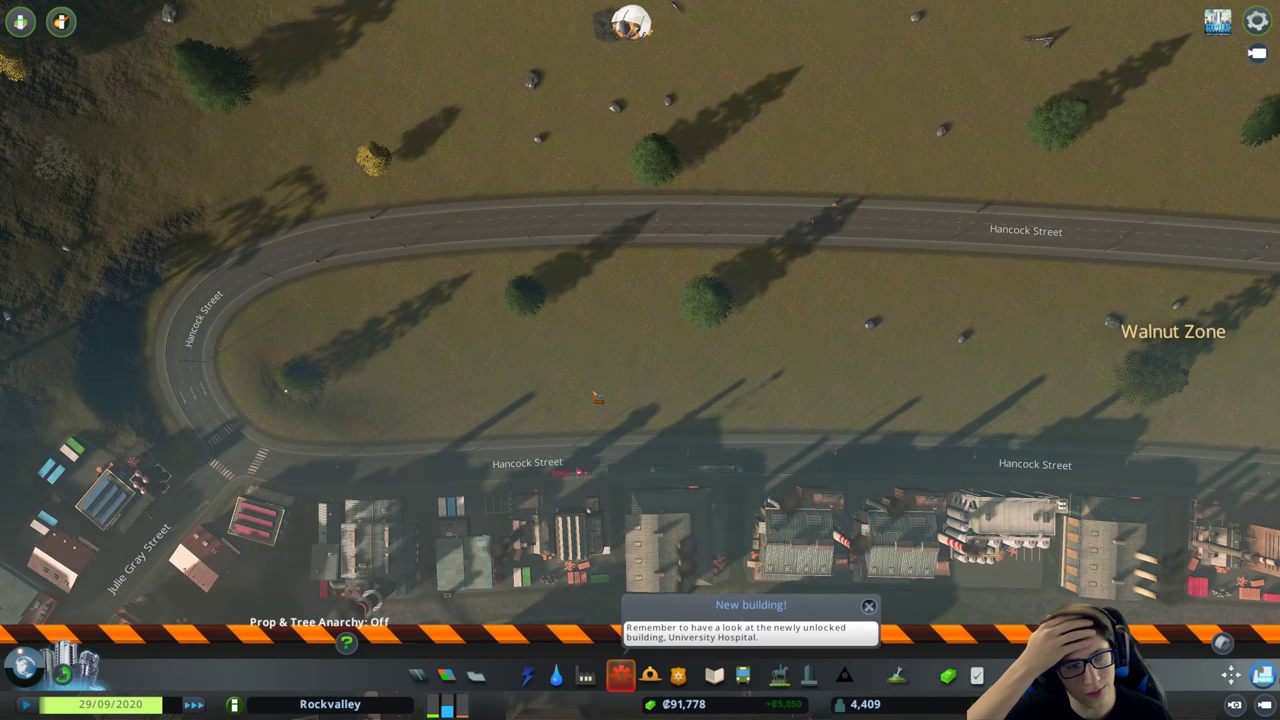
Select the oil industry main building from the Industry toolbar.
{"action": "left_click", "coordinate": [620, 675]}
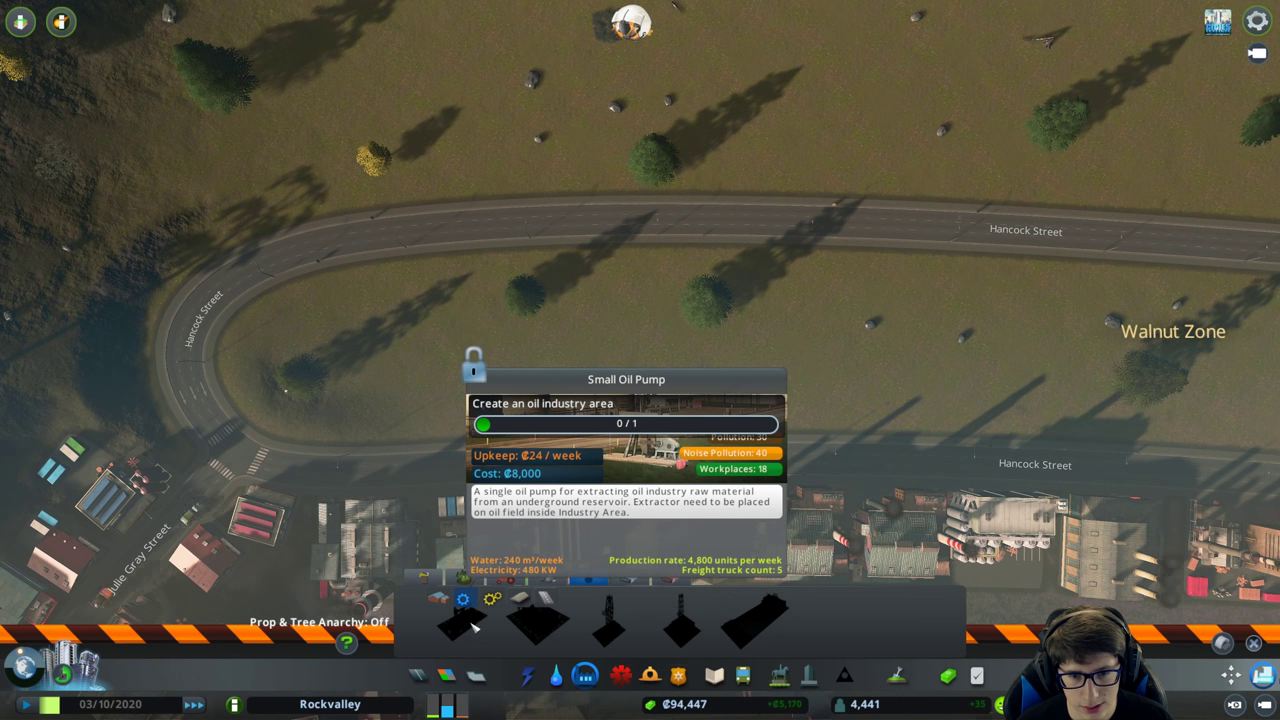
{"action": "left_click", "coordinate": [438, 598]}
{"action": "left_click", "coordinate": [460, 620]}
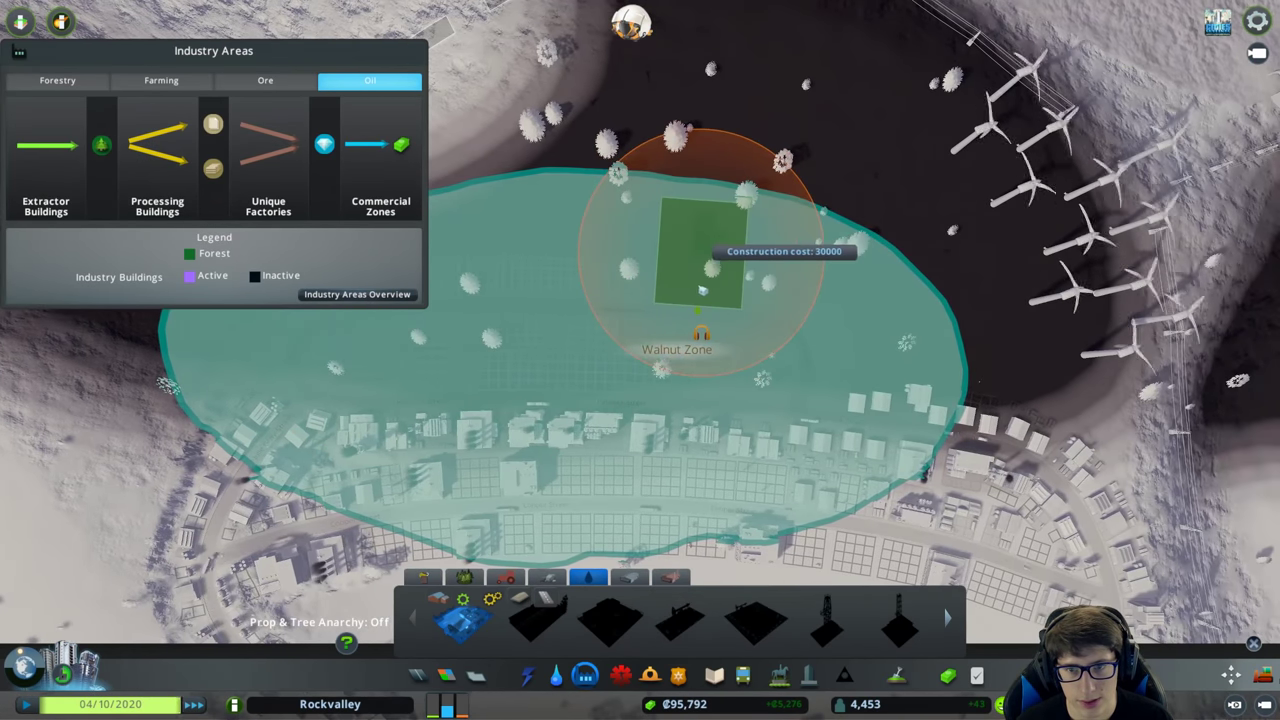
Place the oil field main building, then six oil pumps in a row north of Hancock Street.
{"action": "left_click", "coordinate": [686, 298]}
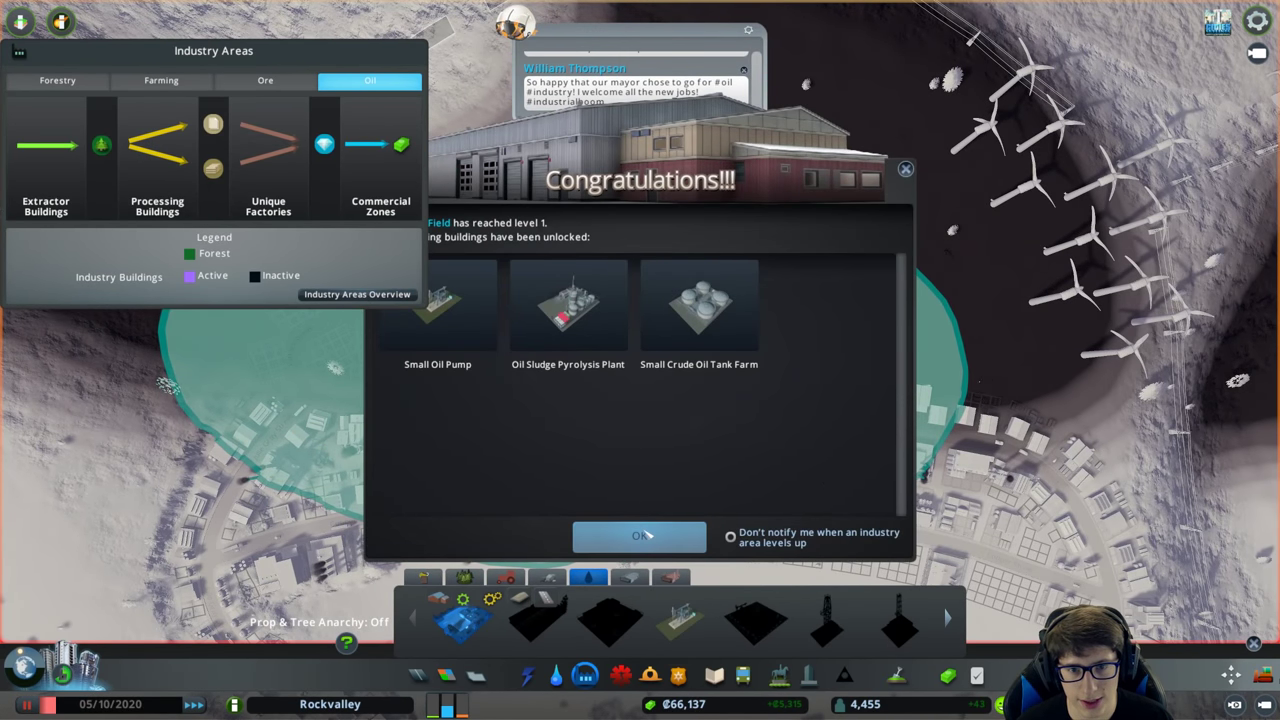
{"action": "left_click", "coordinate": [645, 537]}
{"action": "scroll", "coordinate": [640, 380], "scroll_direction": "up", "scroll_amount": 5}
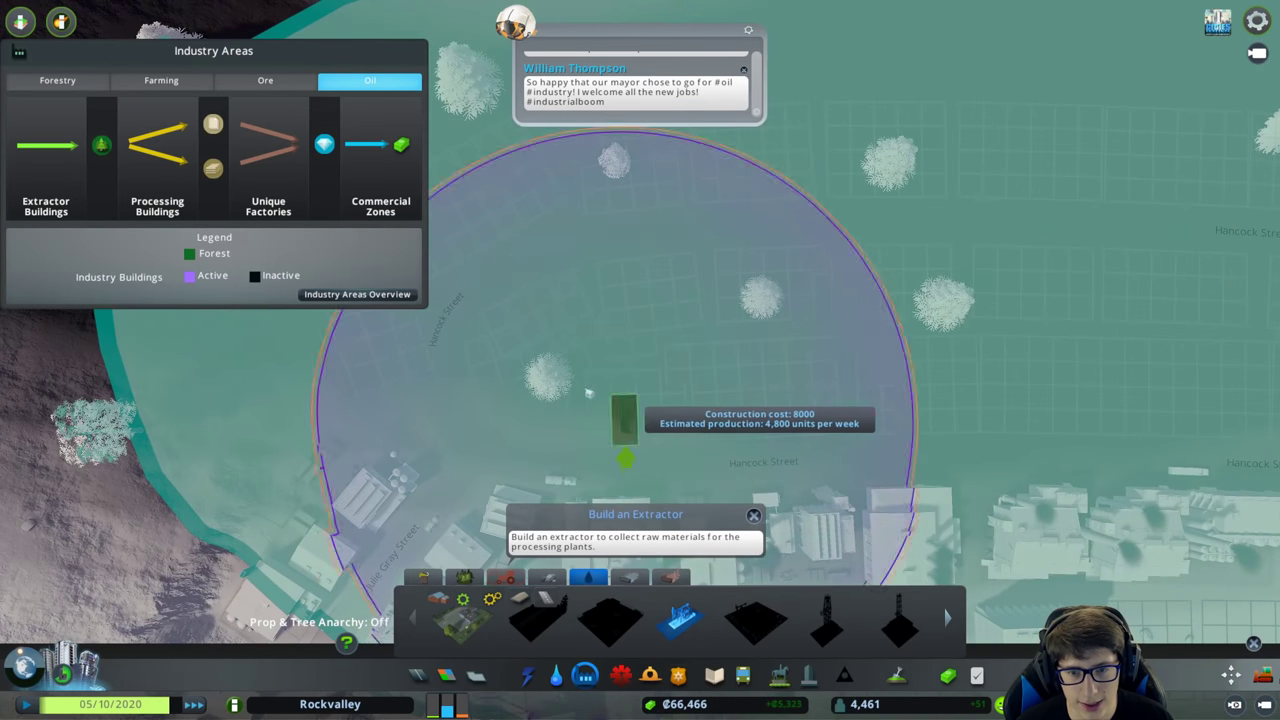
{"action": "scroll", "coordinate": [600, 385], "scroll_direction": "up", "scroll_amount": 3}
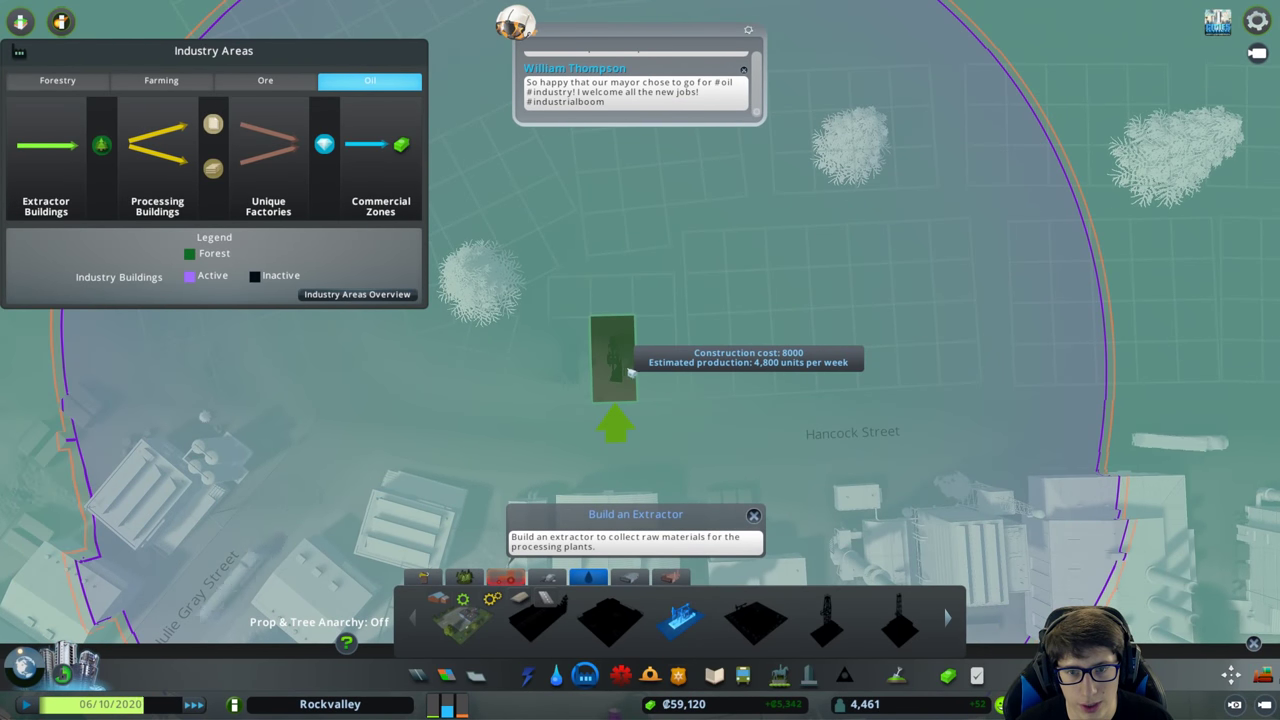
{"action": "left_click", "coordinate": [568, 362]}
{"action": "left_click", "coordinate": [618, 362]}
{"action": "left_click", "coordinate": [670, 360]}
{"action": "left_click", "coordinate": [732, 355]}
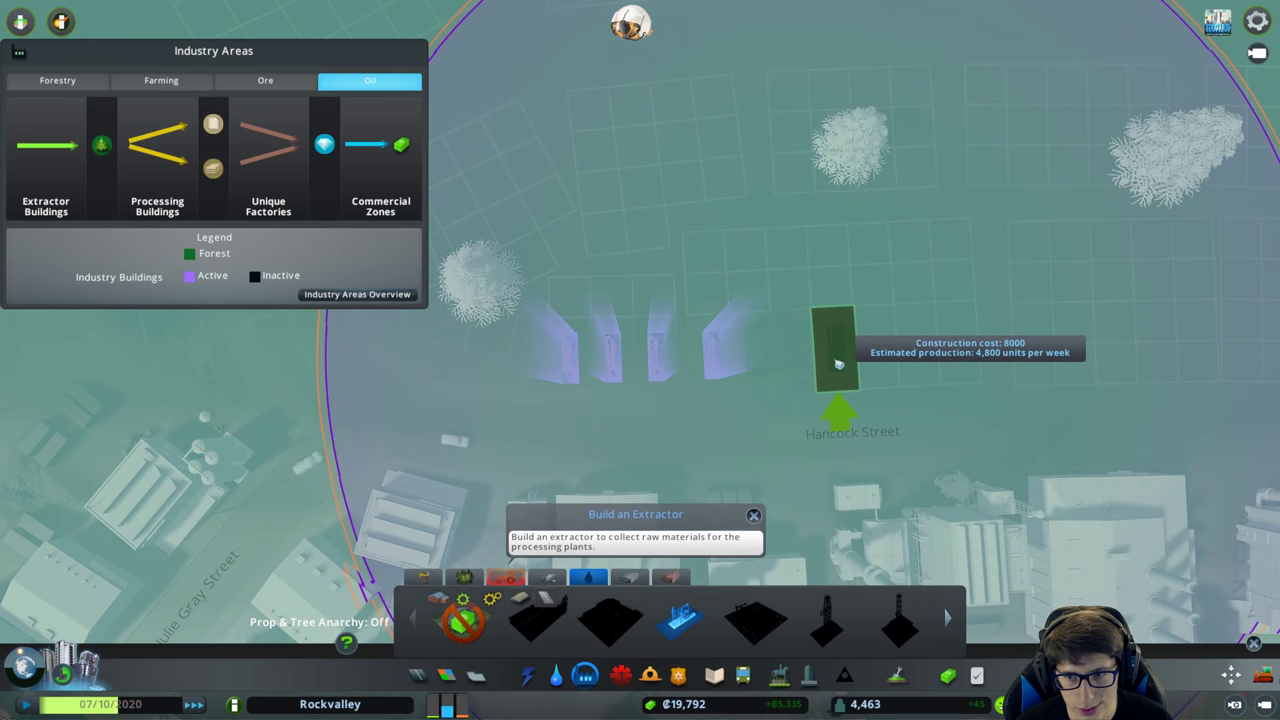
{"action": "left_click", "coordinate": [792, 360]}
{"action": "left_click", "coordinate": [690, 357]}
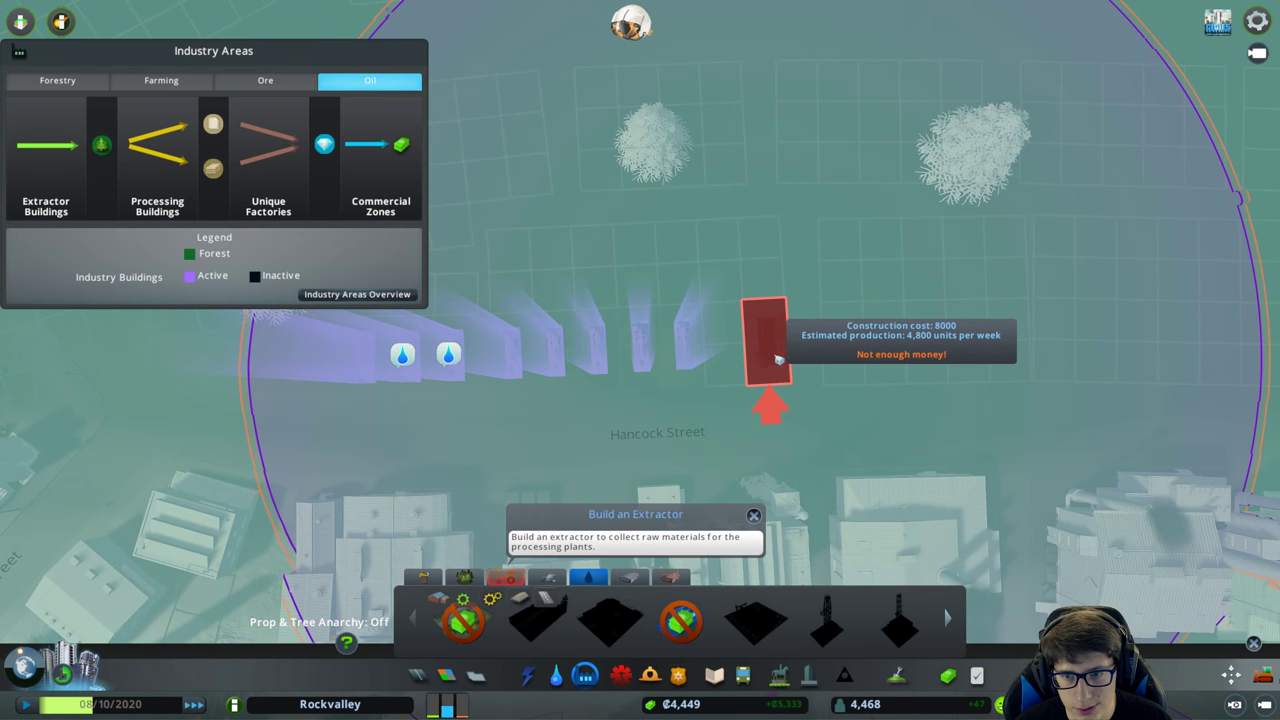
{"action": "key", "text": "Escape"}
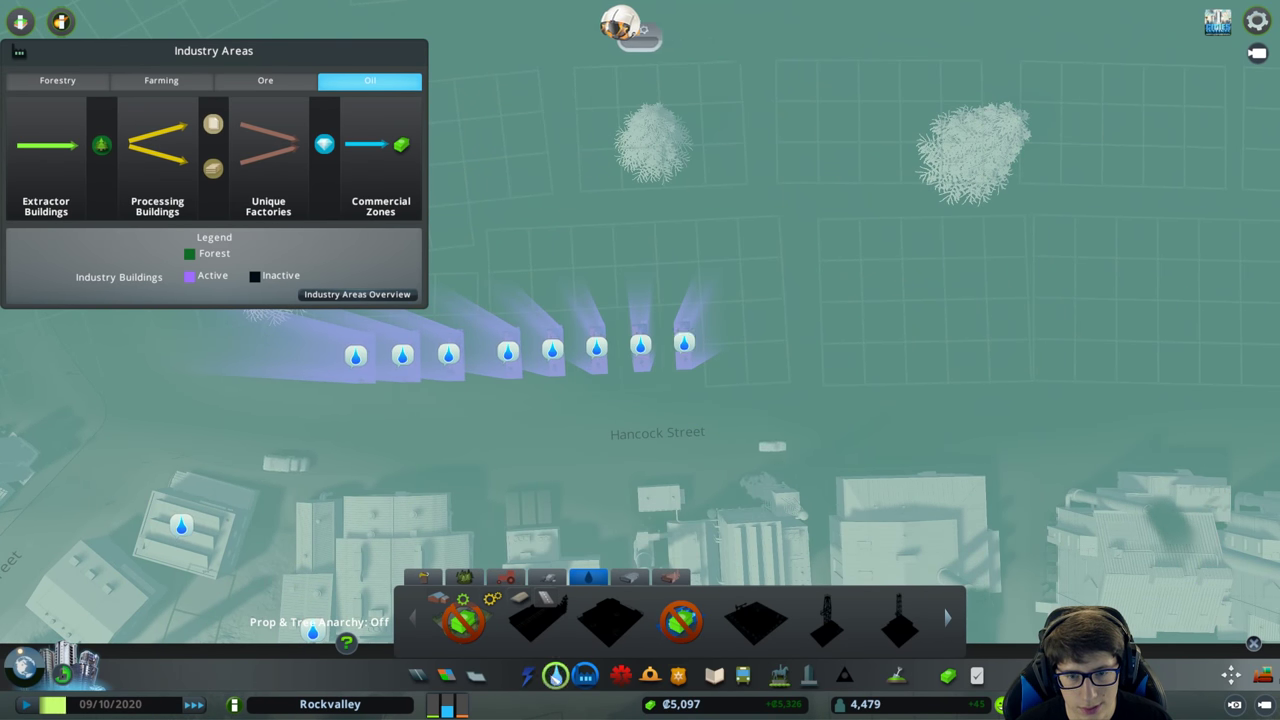
{"action": "left_click", "coordinate": [555, 675]}
{"action": "scroll", "coordinate": [708, 435], "scroll_direction": "down", "scroll_amount": 5}
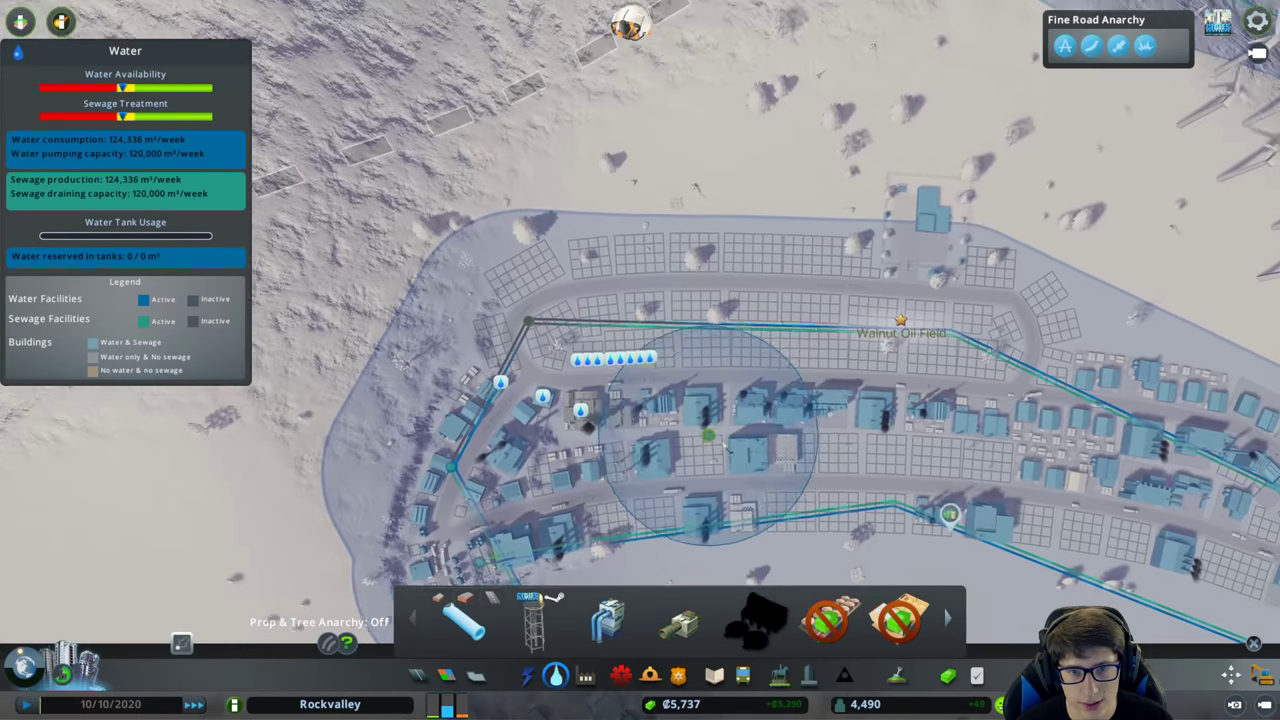
{"action": "scroll", "coordinate": [708, 435], "scroll_direction": "down", "scroll_amount": 3}
{"action": "scroll", "coordinate": [660, 460], "scroll_direction": "down", "scroll_amount": 3}
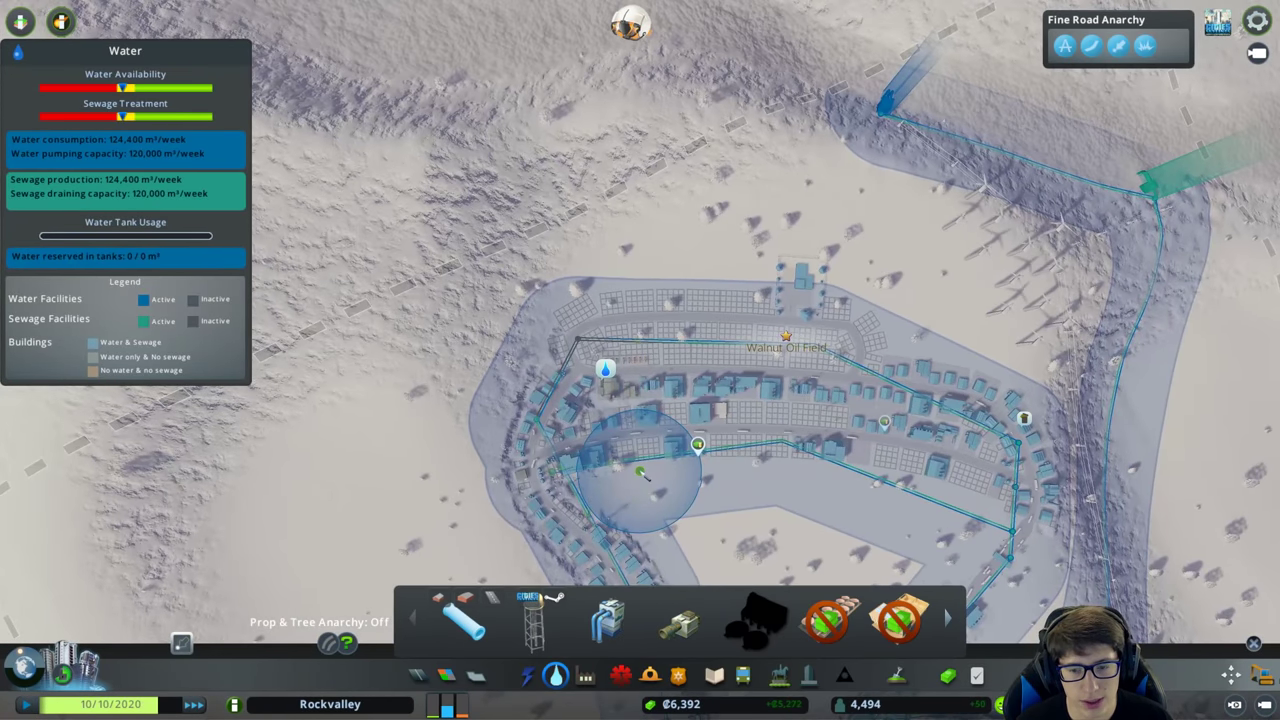
While paused, place a water pump facility beside the river, then unpause.
{"action": "key", "text": "space"}
{"action": "scroll", "coordinate": [645, 476], "scroll_direction": "up", "scroll_amount": 5}
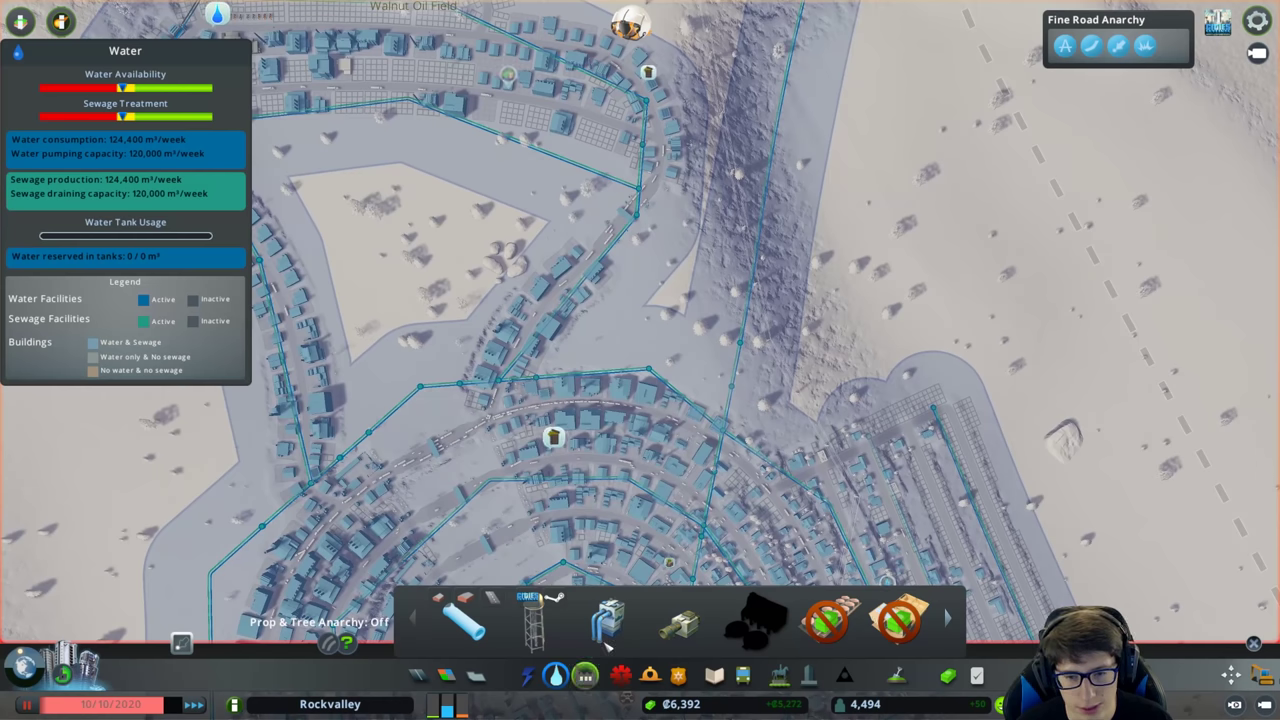
{"action": "left_click", "coordinate": [607, 622]}
{"action": "scroll", "coordinate": [700, 400], "scroll_direction": "down", "scroll_amount": 3}
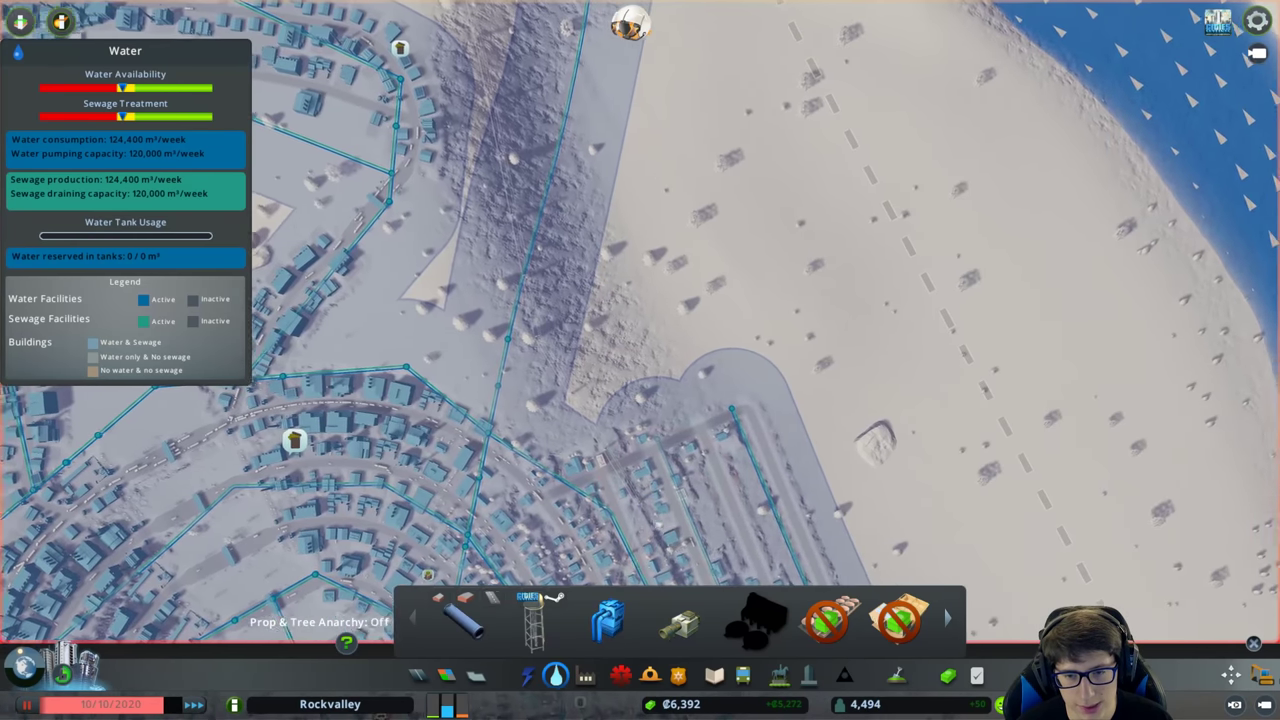
{"action": "scroll", "coordinate": [820, 300], "scroll_direction": "down", "scroll_amount": 2}
{"action": "scroll", "coordinate": [743, 333], "scroll_direction": "down", "scroll_amount": 3}
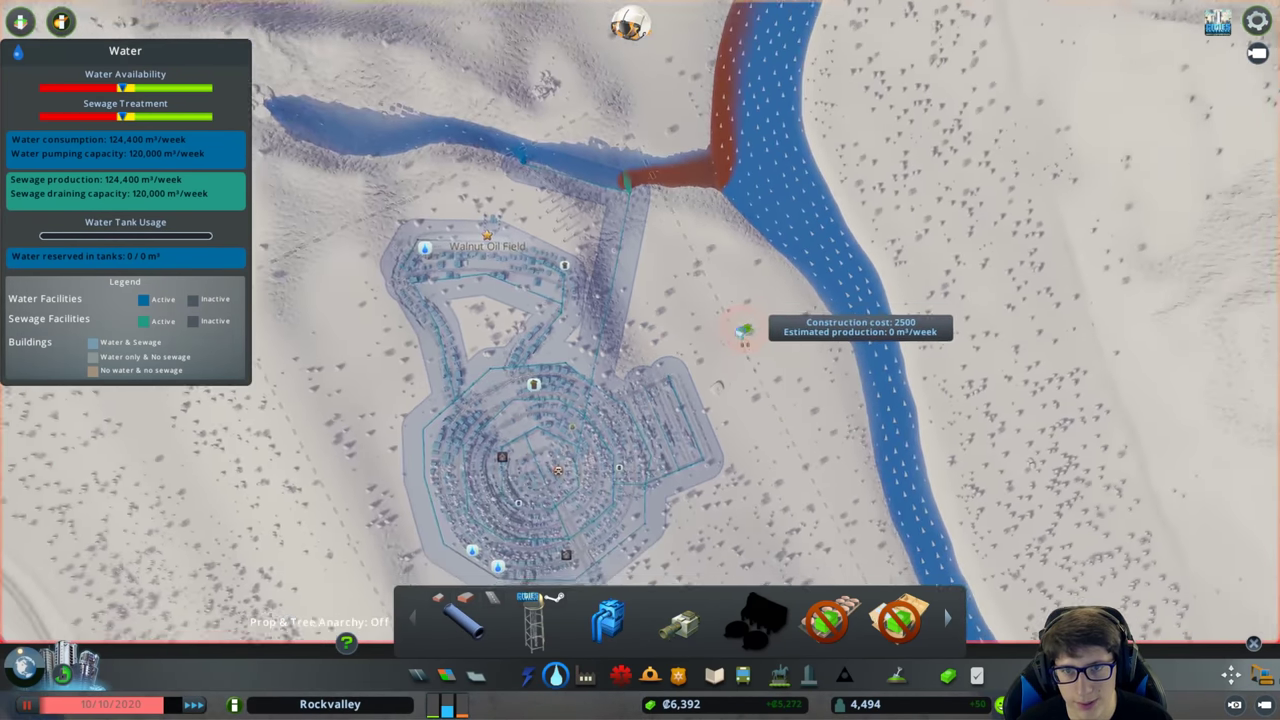
{"action": "scroll", "coordinate": [700, 400], "scroll_direction": "up", "scroll_amount": 3}
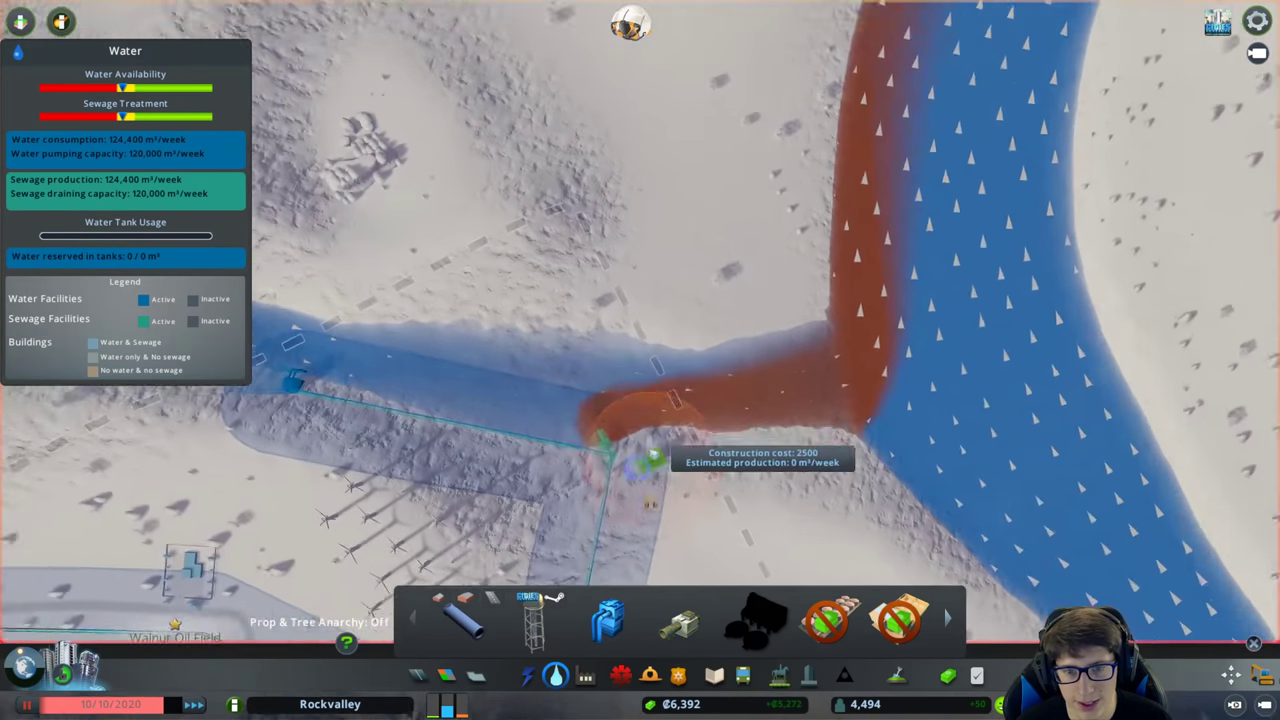
{"action": "scroll", "coordinate": [630, 435], "scroll_direction": "up", "scroll_amount": 3}
{"action": "scroll", "coordinate": [705, 420], "scroll_direction": "up", "scroll_amount": 2}
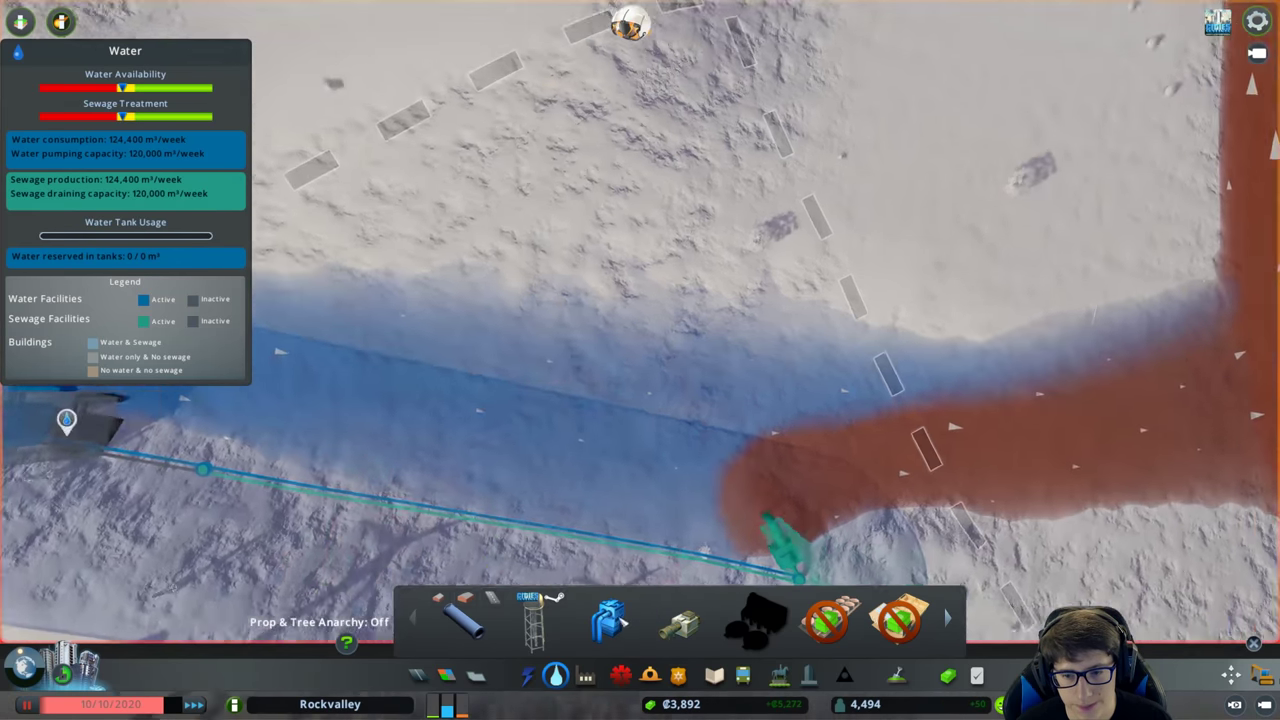
{"action": "left_click", "coordinate": [680, 622]}
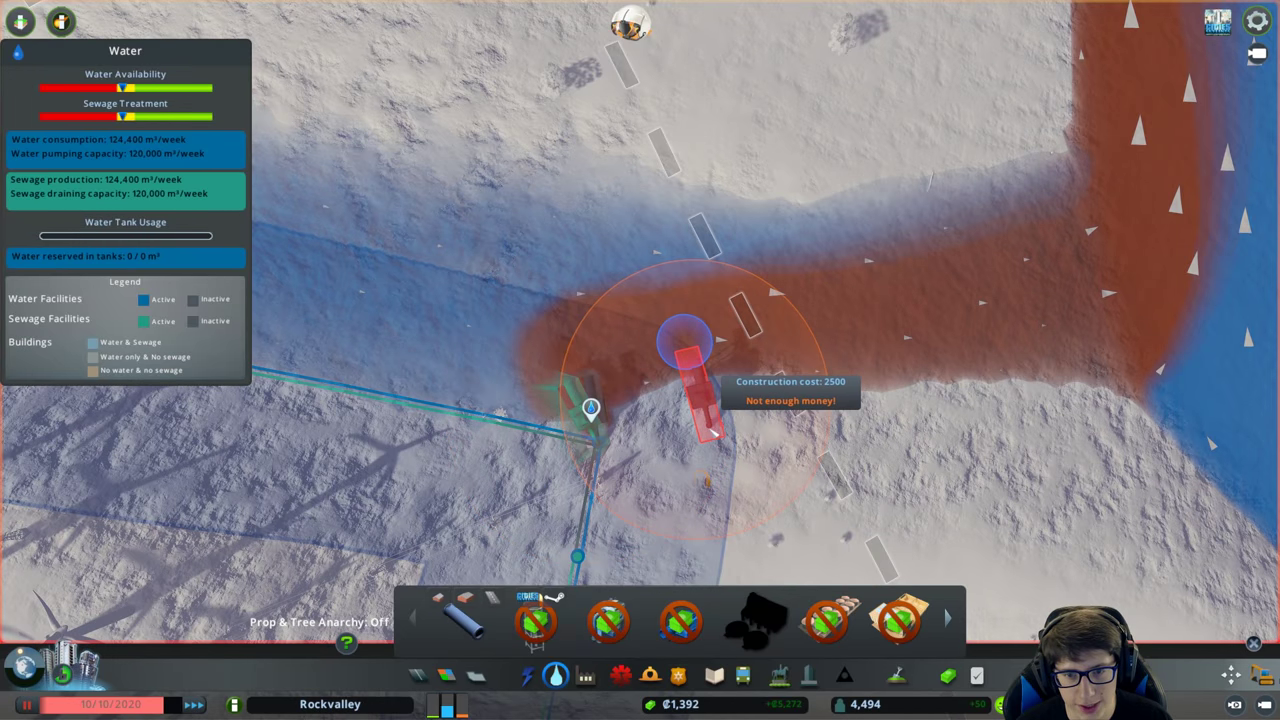
{"action": "key", "text": "Escape"}
{"action": "scroll", "coordinate": [712, 434], "scroll_direction": "up", "scroll_amount": 5}
{"action": "key", "text": "space"}
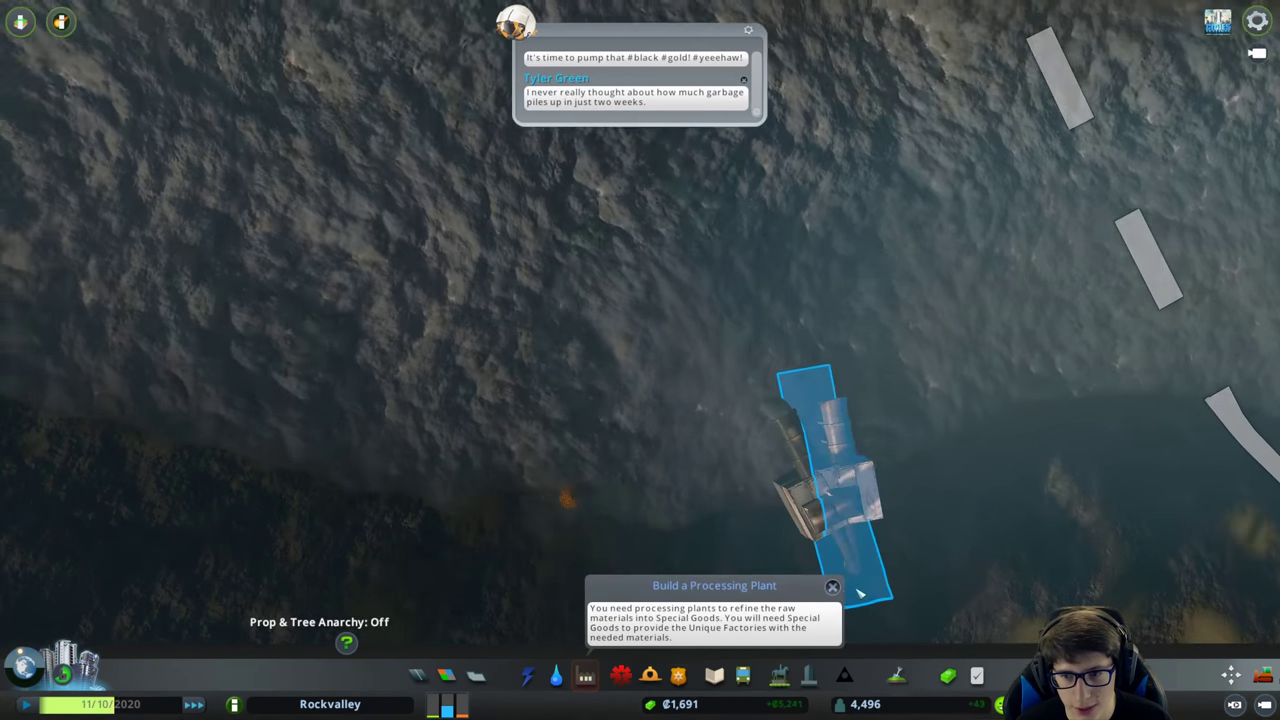
{"action": "scroll", "coordinate": [860, 594], "scroll_direction": "down", "scroll_amount": 3}
Dismiss the processing-plant tip and inspect one small oil pump's details.
{"action": "left_click", "coordinate": [832, 586]}
{"action": "scroll", "coordinate": [884, 483], "scroll_direction": "down", "scroll_amount": 5}
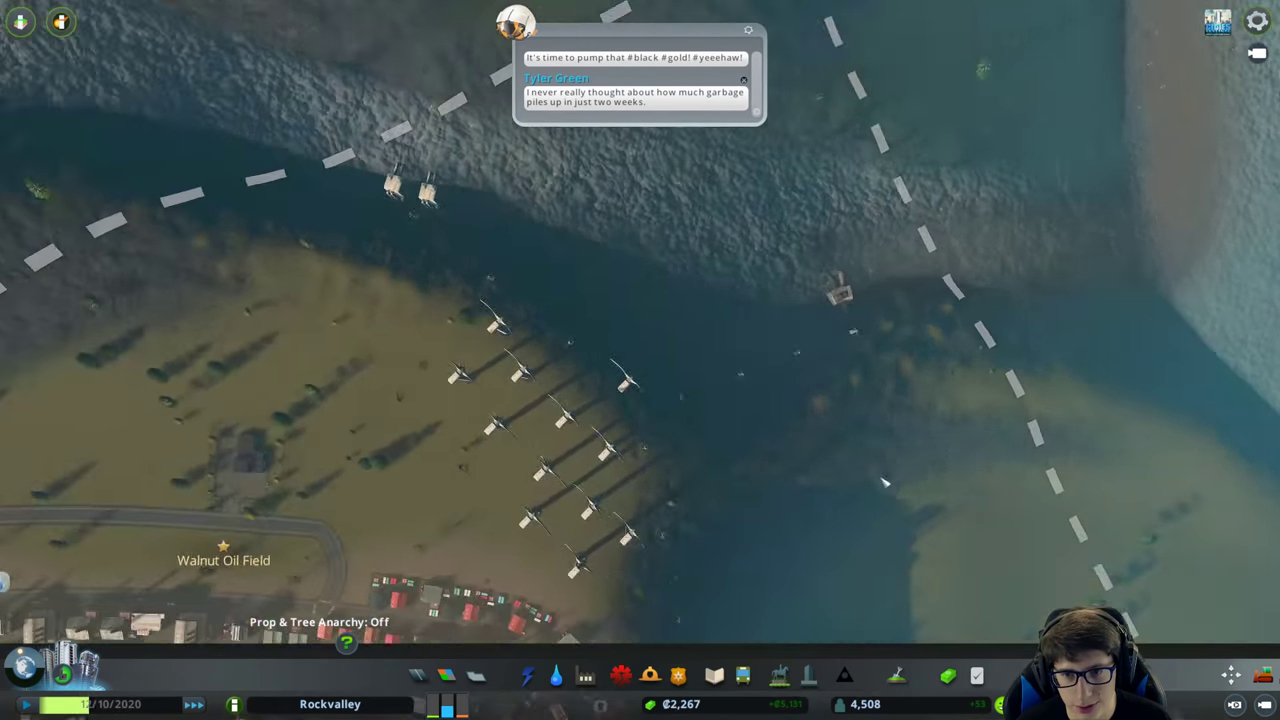
{"action": "key", "text": "a"}
{"action": "key", "text": "s"}
{"action": "scroll", "coordinate": [818, 450], "scroll_direction": "up", "scroll_amount": 5}
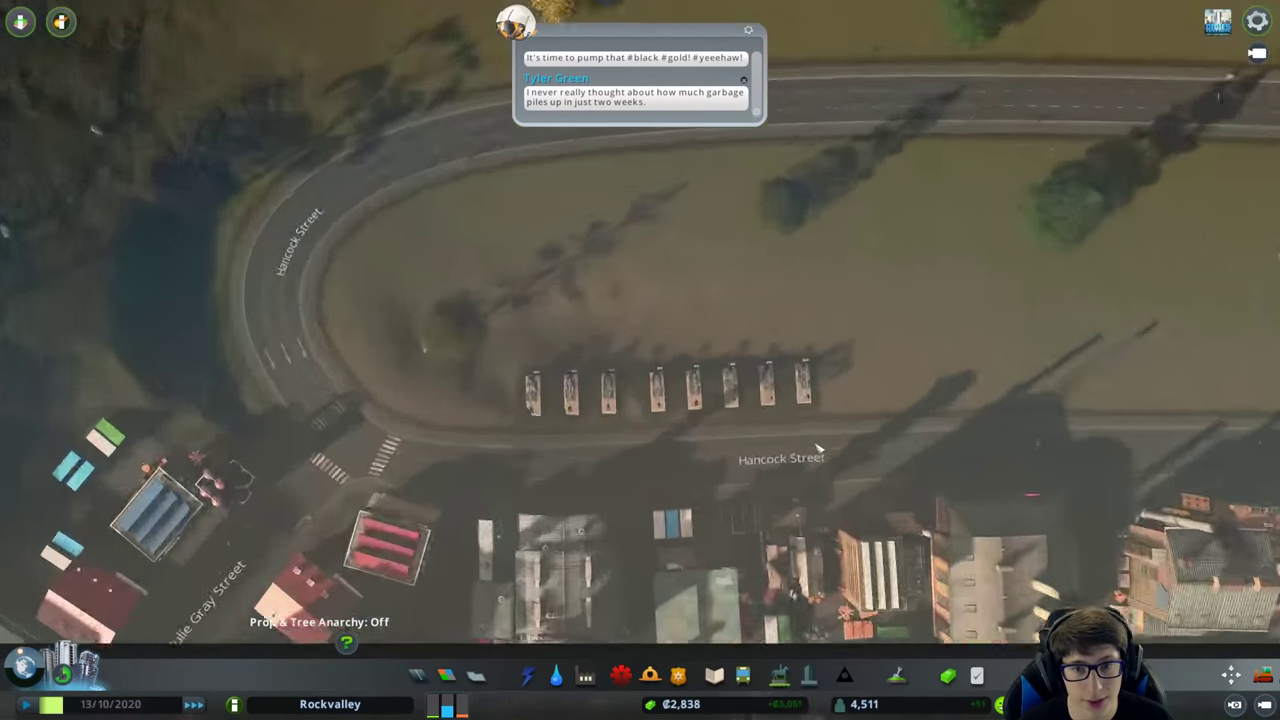
{"action": "scroll", "coordinate": [818, 450], "scroll_direction": "up", "scroll_amount": 2}
{"action": "key", "text": "e"}
{"action": "scroll", "coordinate": [810, 480], "scroll_direction": "up", "scroll_amount": 3}
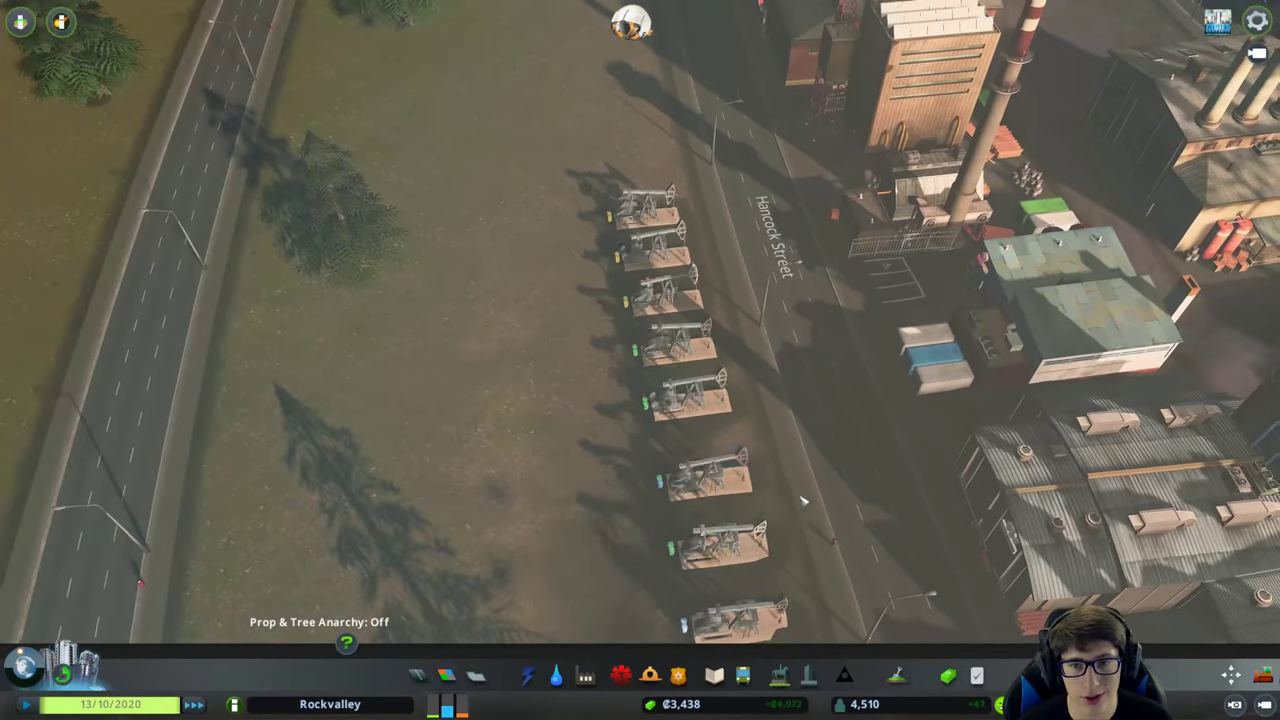
{"action": "key", "text": "e"}
{"action": "scroll", "coordinate": [692, 350], "scroll_direction": "down", "scroll_amount": 2}
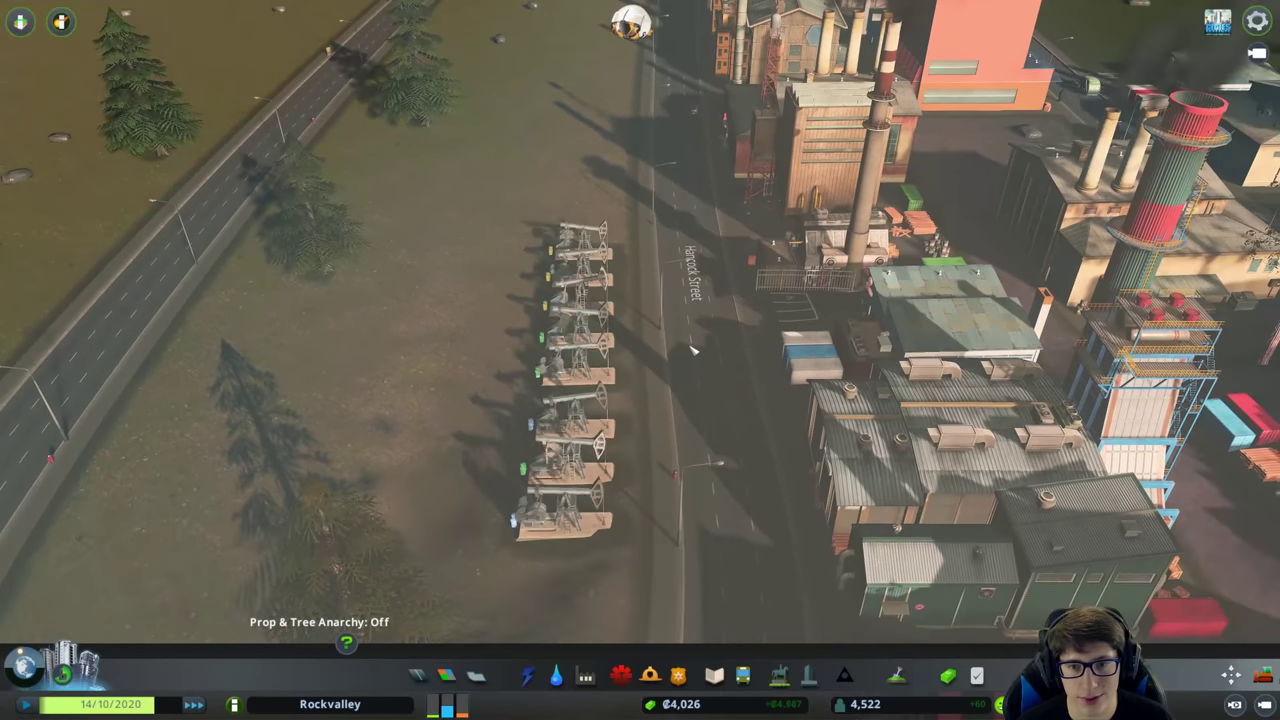
{"action": "left_click", "coordinate": [599, 440]}
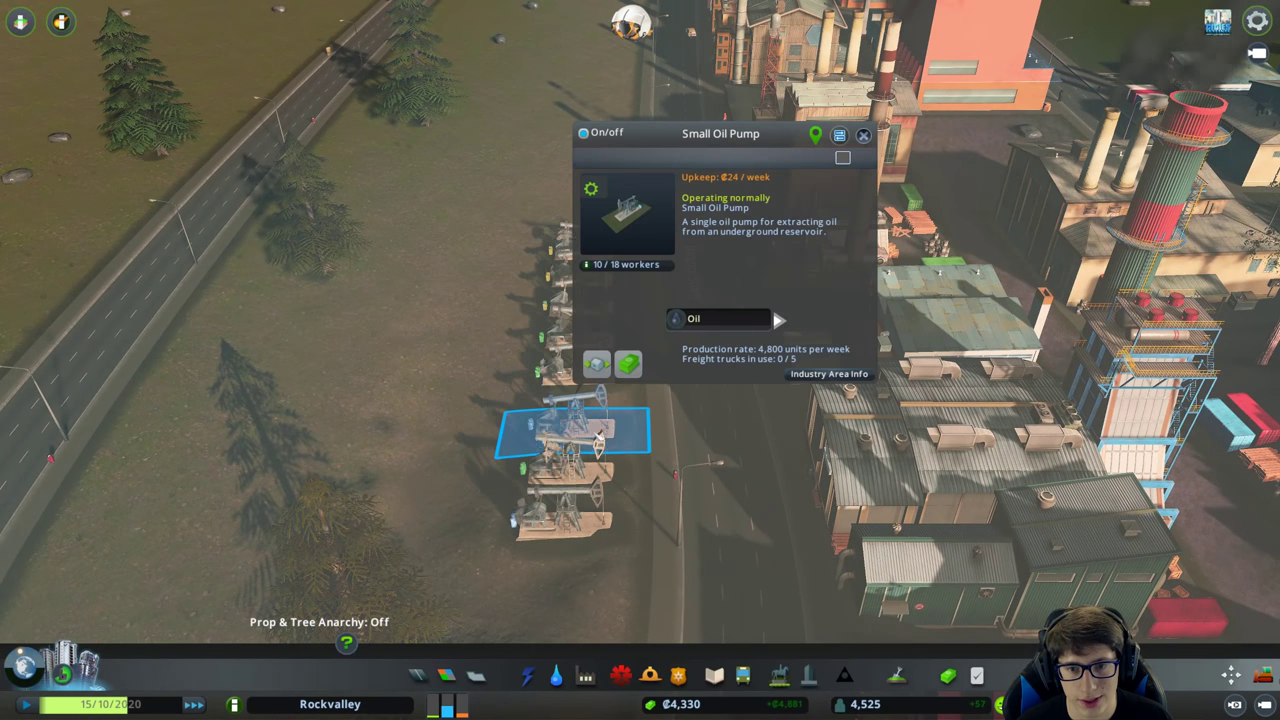
{"action": "left_click", "coordinate": [338, 386]}
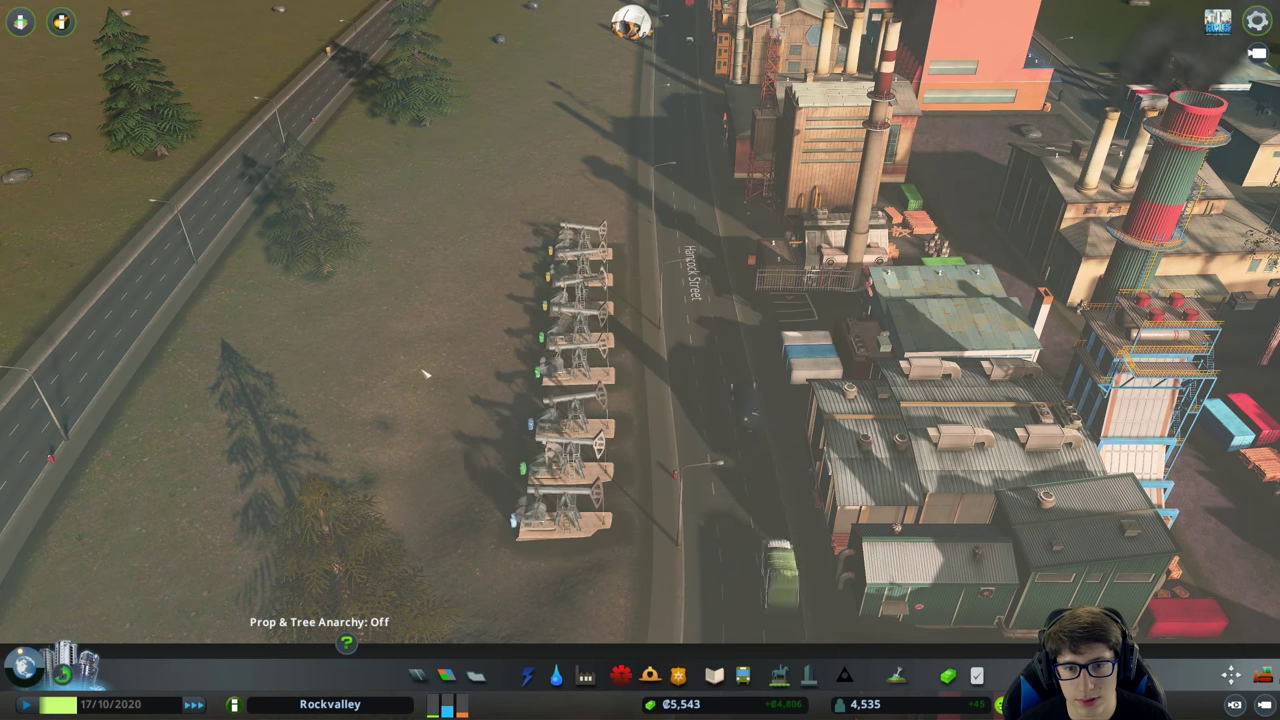
From a top-down view, check the last oil pump's details in the row.
{"action": "key", "text": "e"}
{"action": "scroll", "coordinate": [650, 346], "scroll_direction": "down", "scroll_amount": 3}
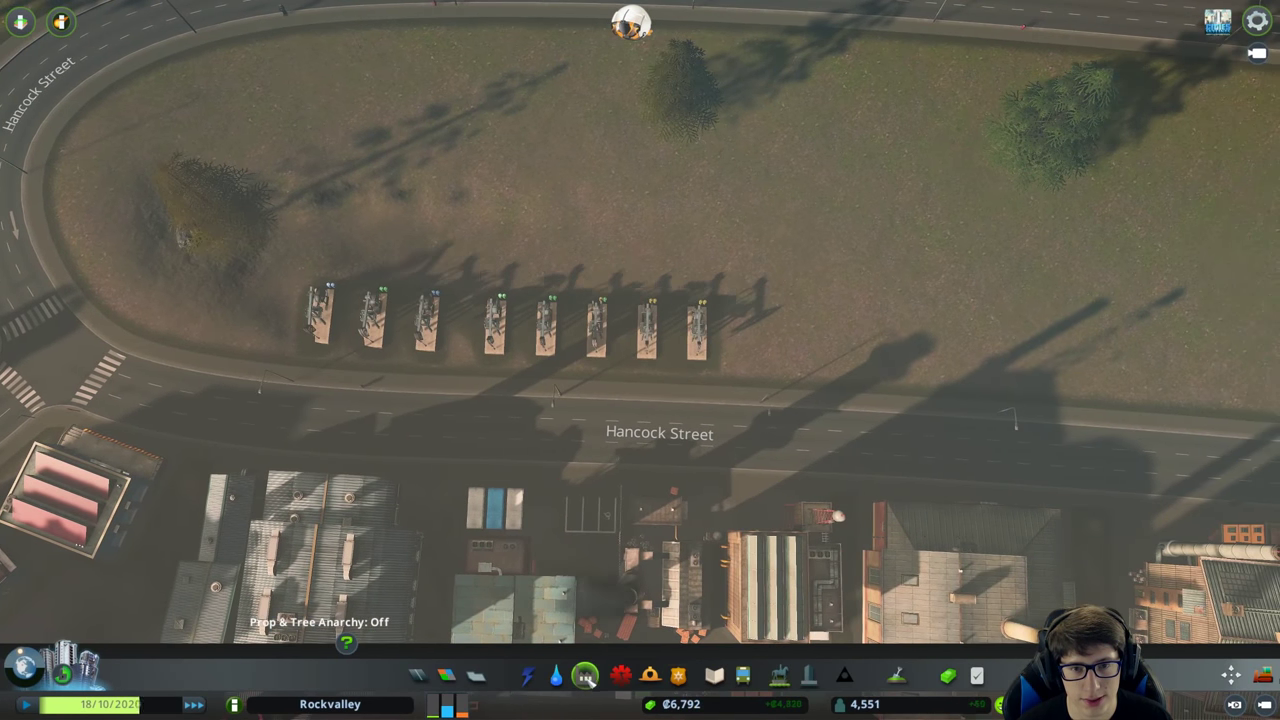
{"action": "left_click", "coordinate": [585, 676]}
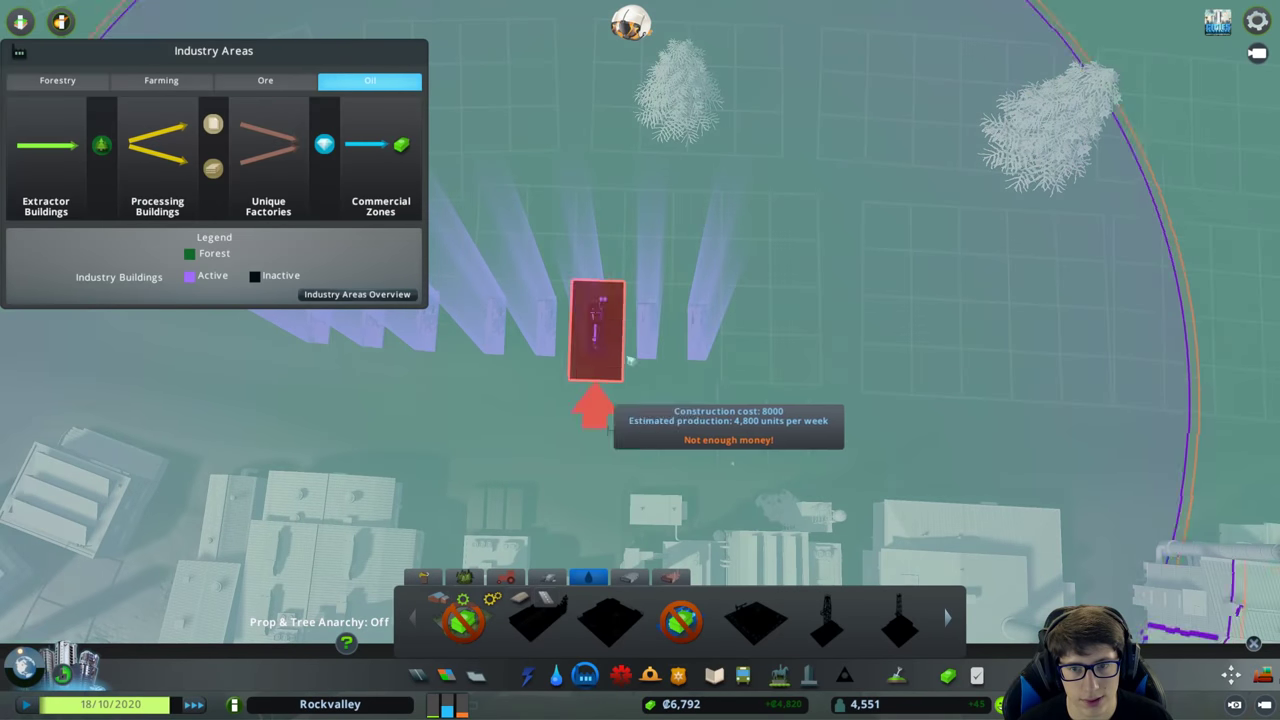
{"action": "key", "text": "Escape"}
{"action": "left_click", "coordinate": [717, 377]}
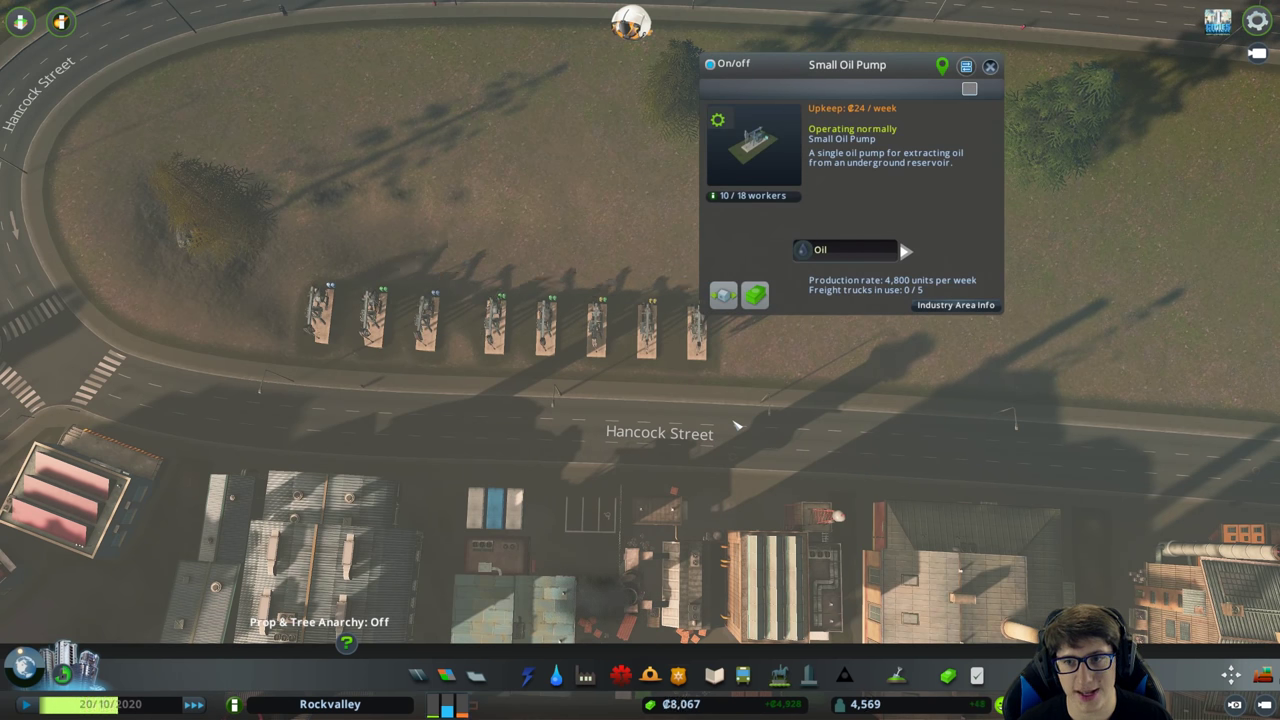
{"action": "key", "text": "Escape"}
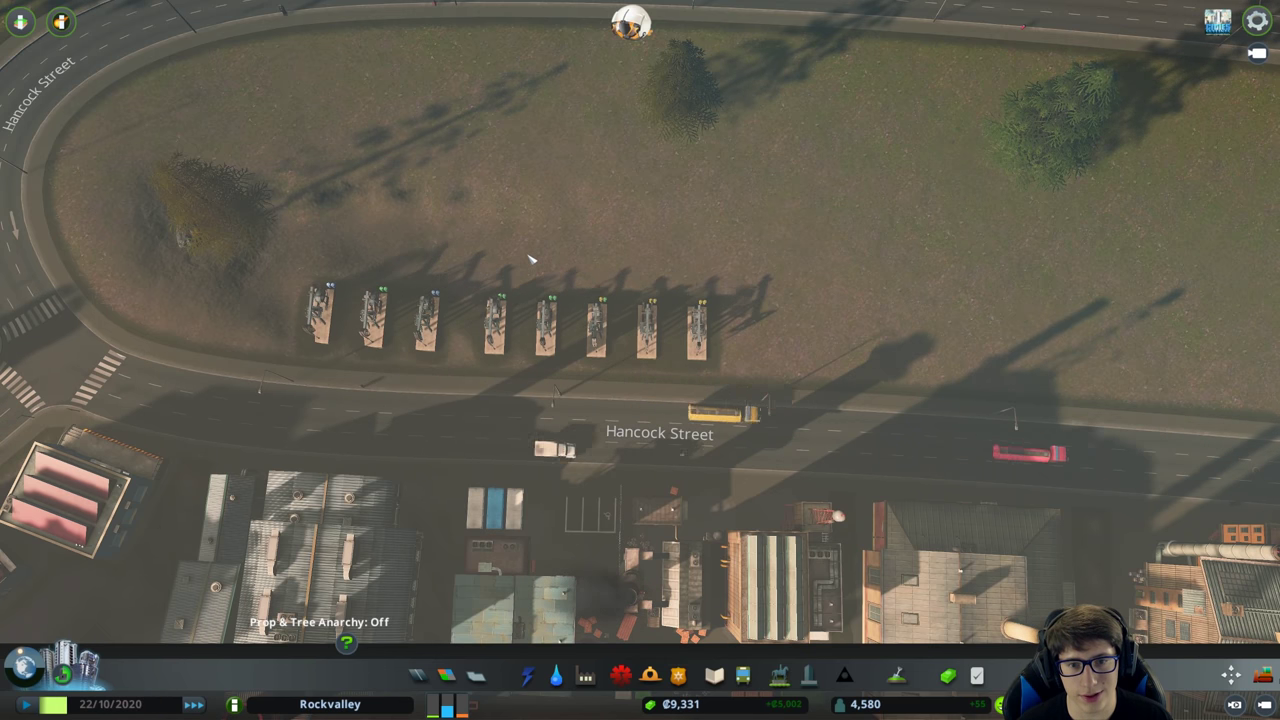
{"action": "scroll", "coordinate": [530, 259], "scroll_direction": "down", "scroll_amount": 5}
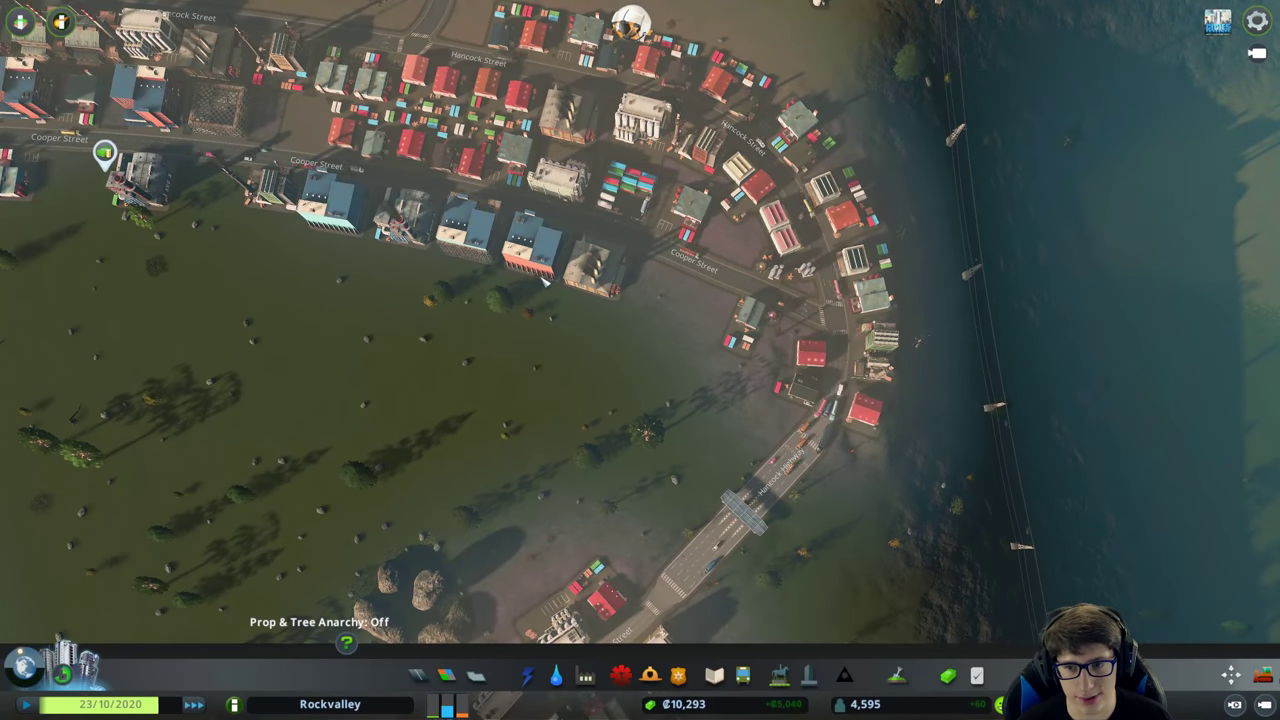
{"action": "scroll", "coordinate": [663, 328], "scroll_direction": "up", "scroll_amount": 3}
Read the bridge toll booth's weekly car charges, then open the Economy loan offers.
{"action": "left_click", "coordinate": [738, 318]}
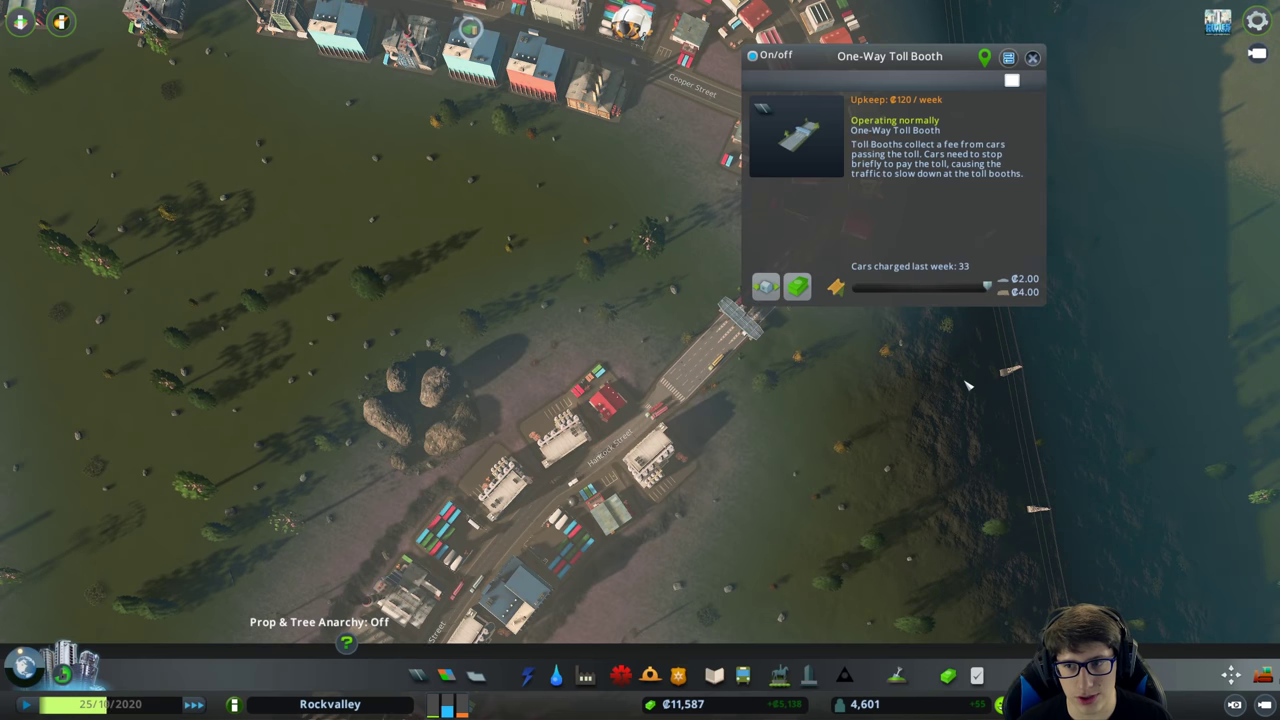
{"action": "scroll", "coordinate": [967, 385], "scroll_direction": "down", "scroll_amount": 5}
{"action": "scroll", "coordinate": [624, 428], "scroll_direction": "up", "scroll_amount": 4}
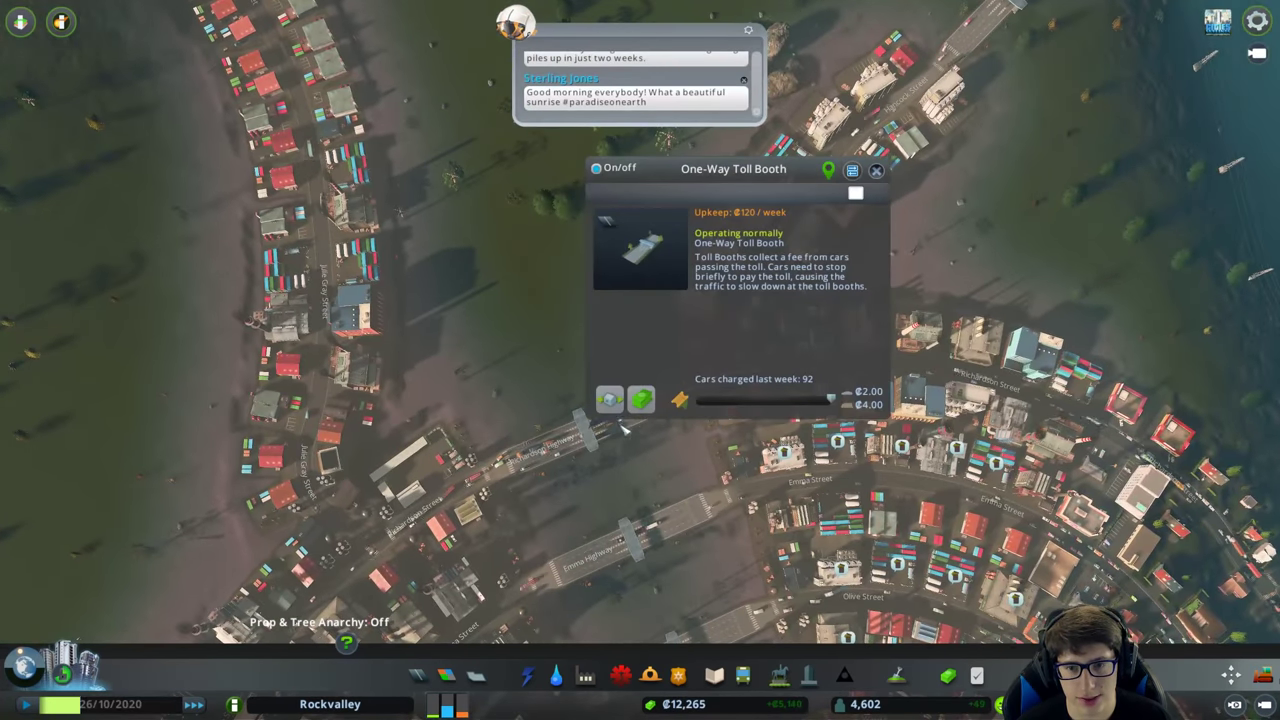
{"action": "scroll", "coordinate": [647, 478], "scroll_direction": "up", "scroll_amount": 5}
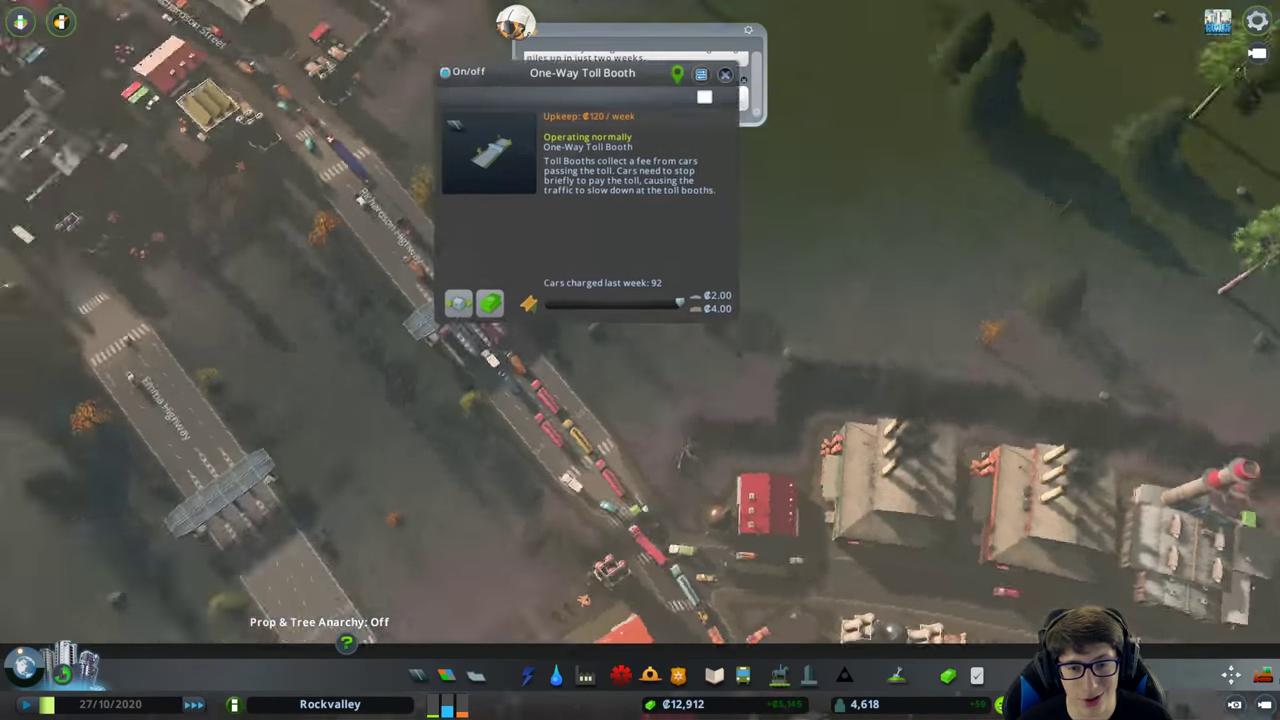
{"action": "scroll", "coordinate": [790, 286], "scroll_direction": "up", "scroll_amount": 2}
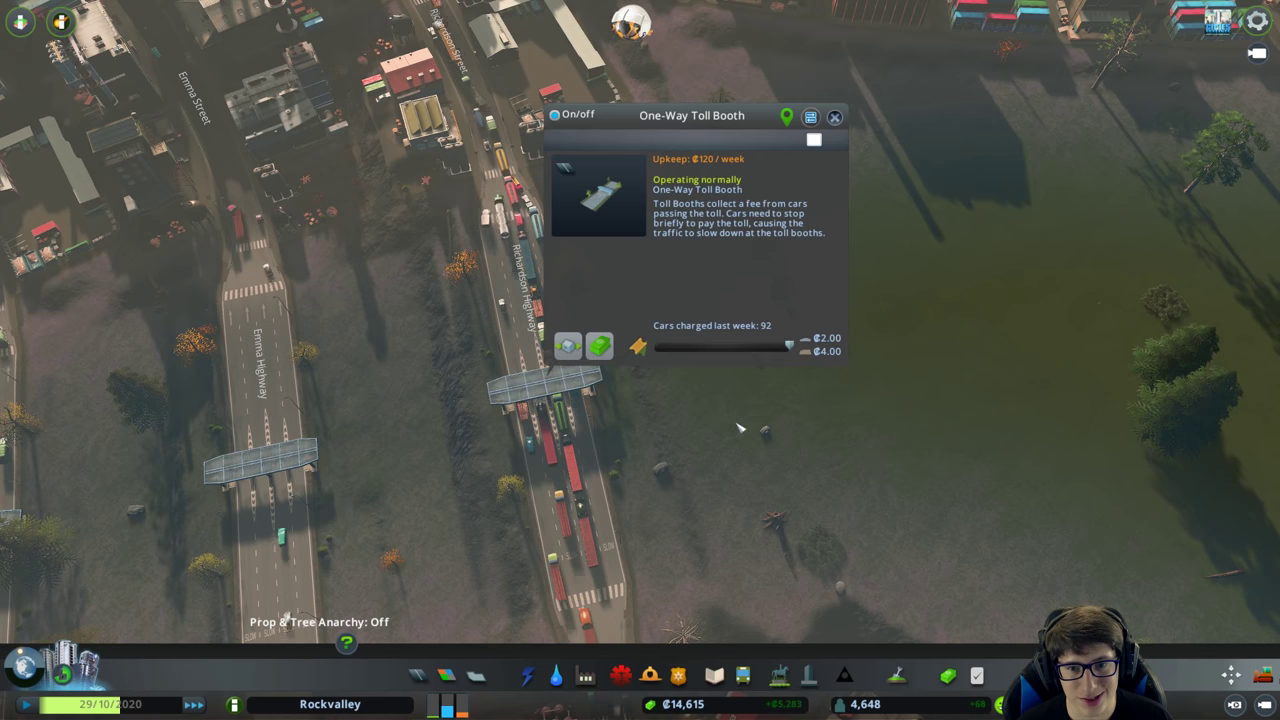
{"action": "key", "text": "s"}
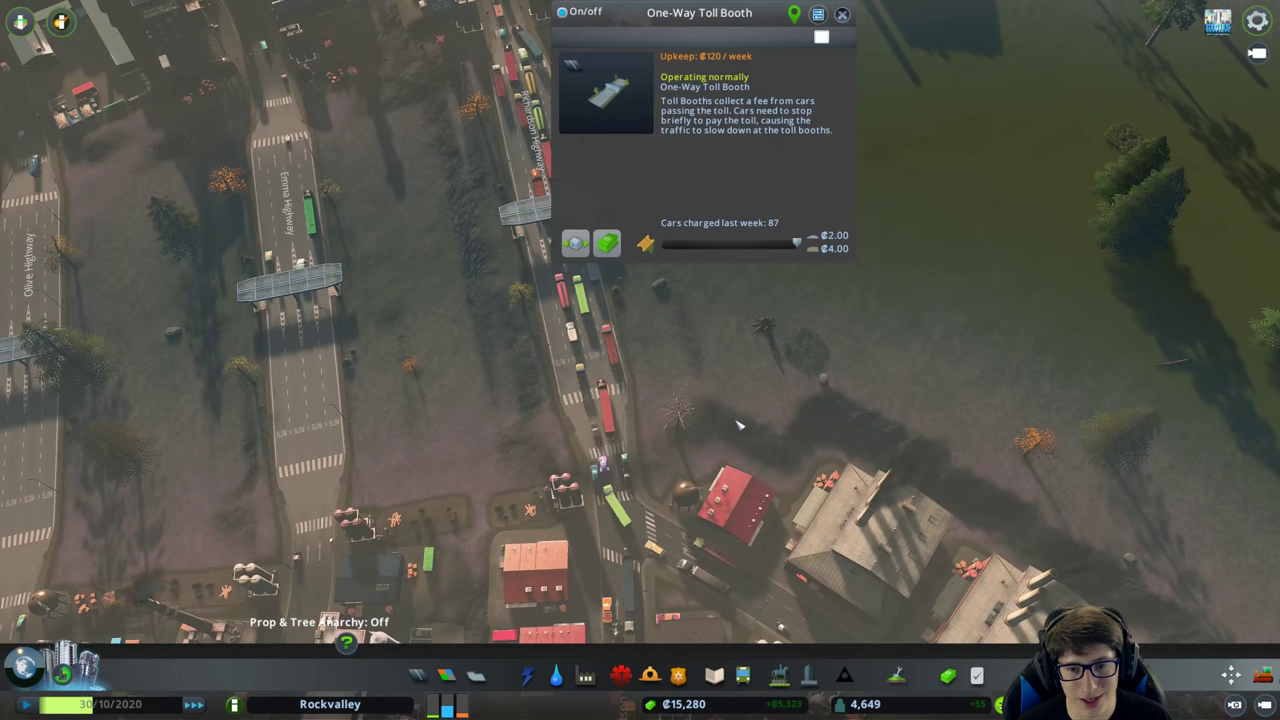
{"action": "key", "text": "w"}
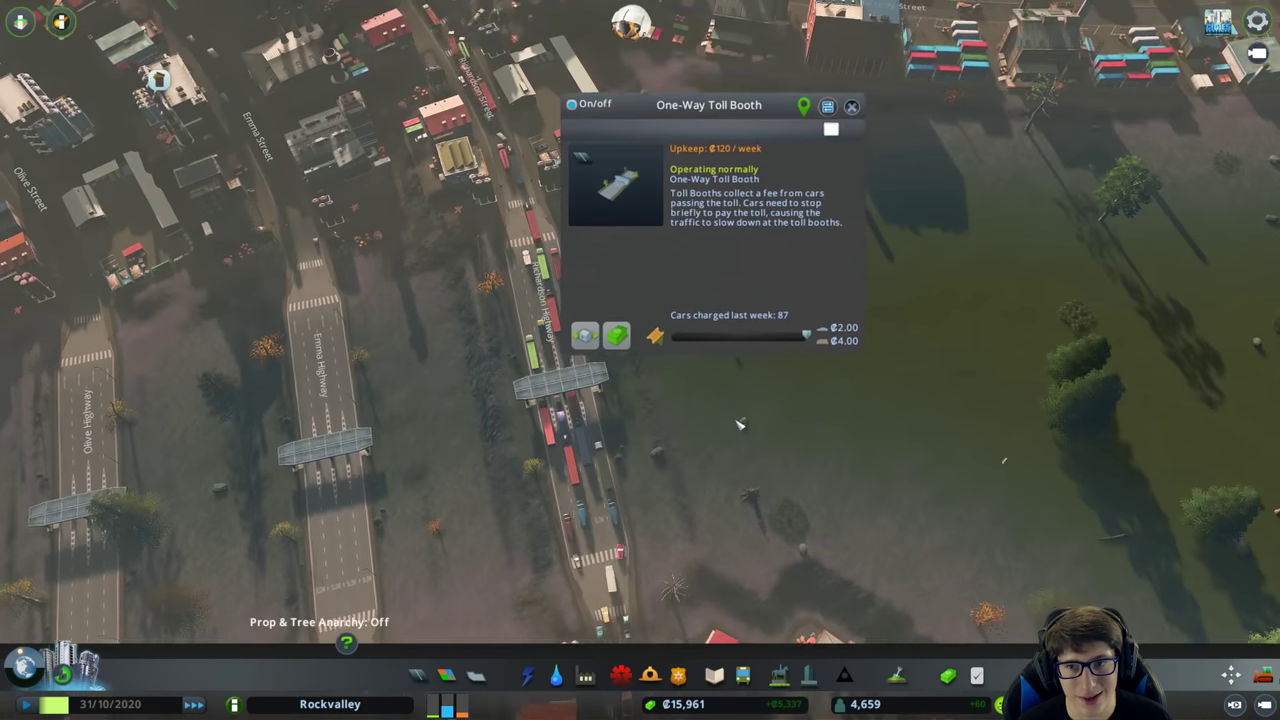
{"action": "left_click", "coordinate": [730, 512]}
{"action": "left_click", "coordinate": [946, 675]}
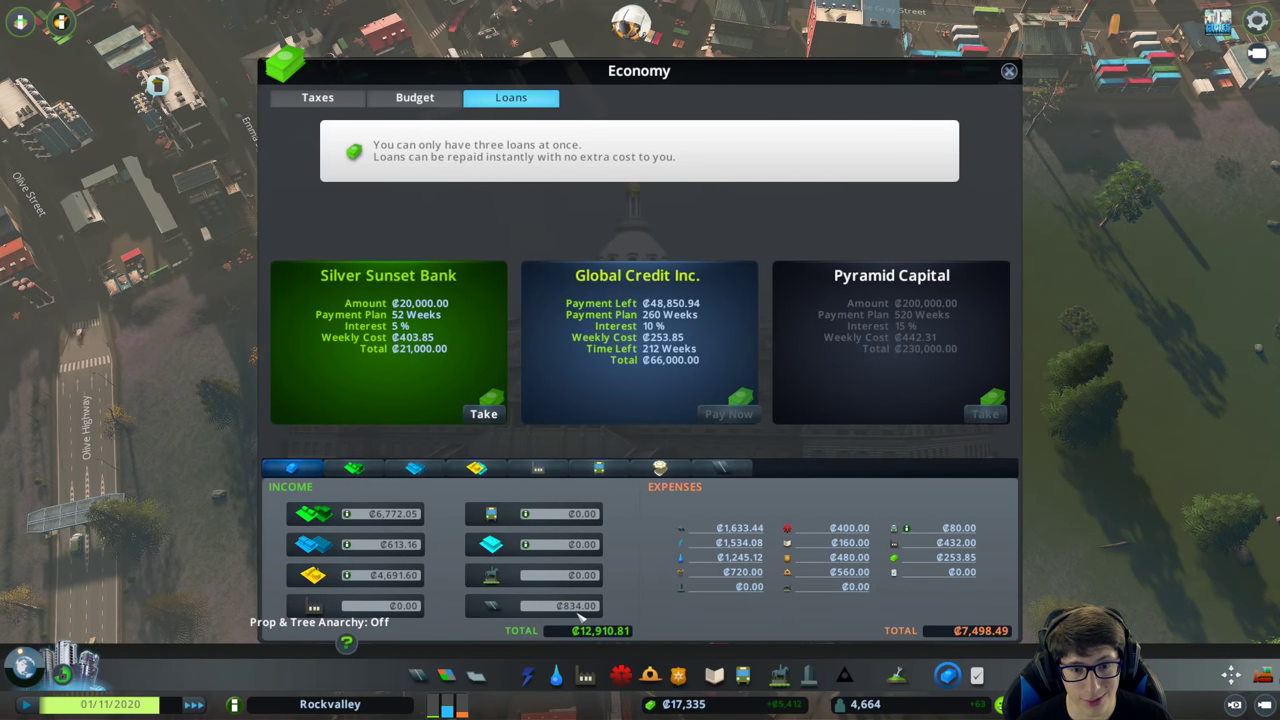
Close the Economy window and pan north to the waterfront district.
{"action": "key", "text": "Escape"}
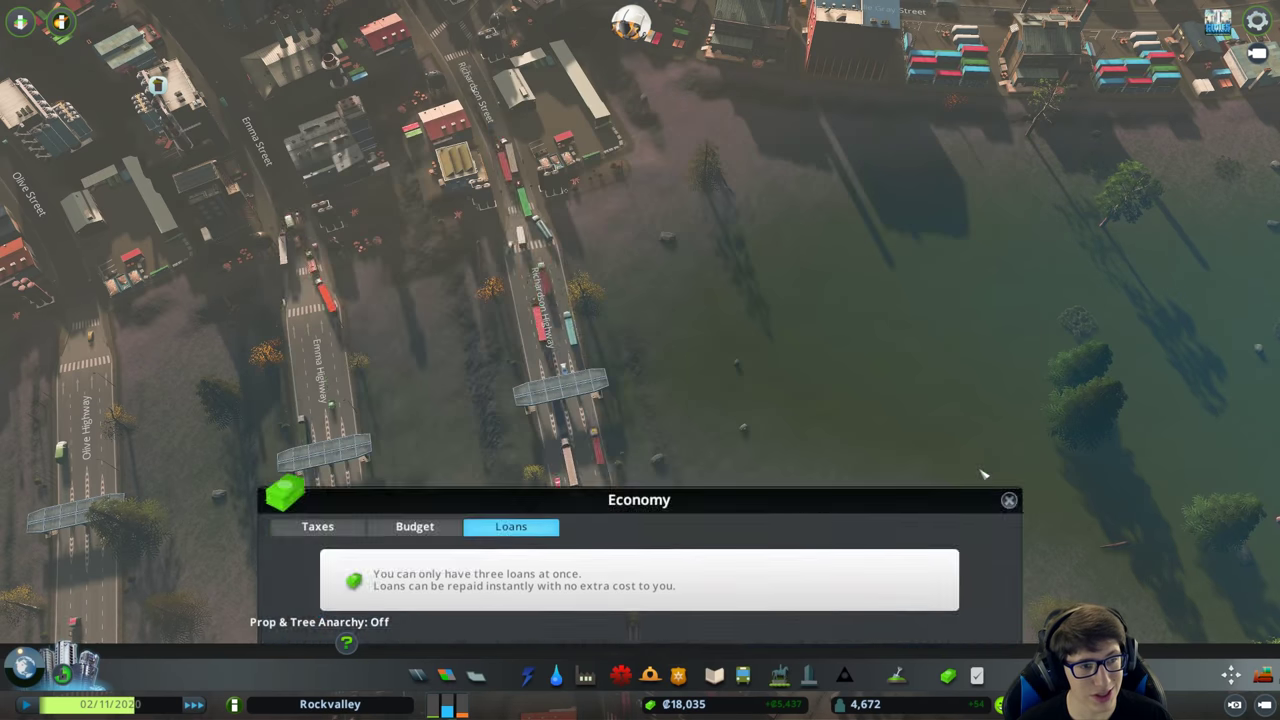
{"action": "key", "text": "w"}
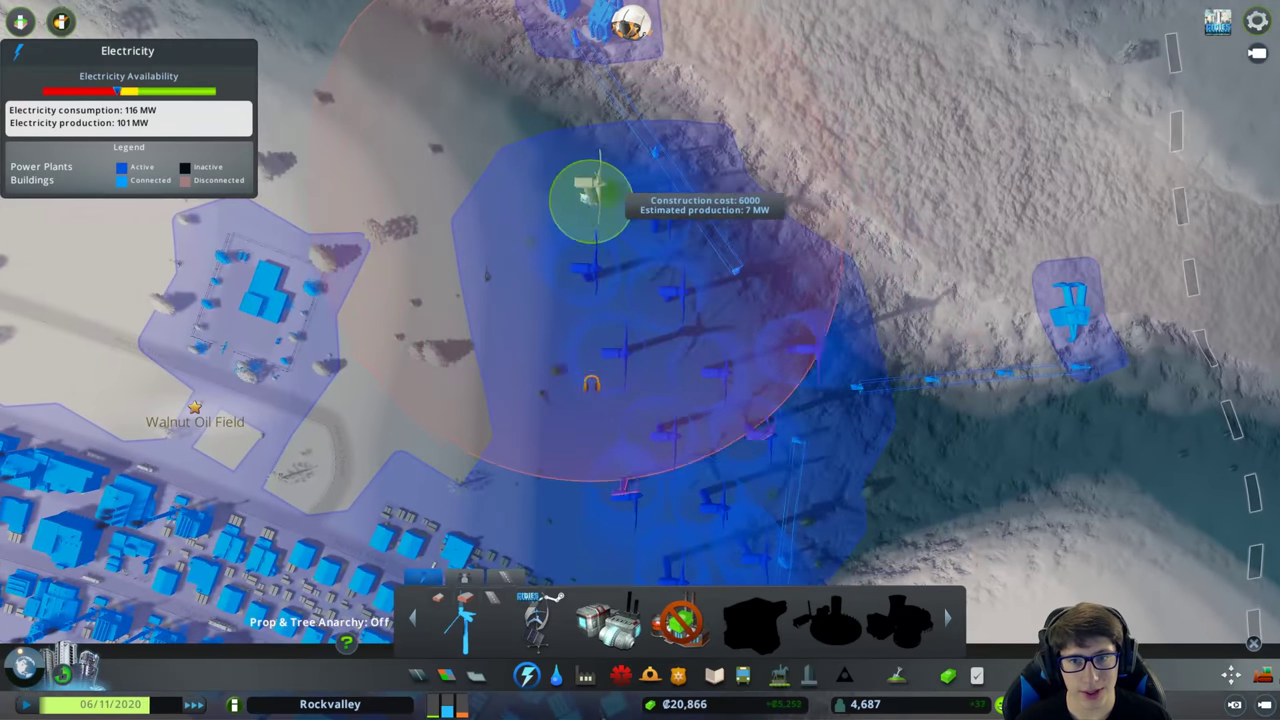
Place three wind turbines in the water beside the offshore wind farm.
{"action": "left_click", "coordinate": [571, 186]}
{"action": "left_click", "coordinate": [940, 478]}
{"action": "left_click", "coordinate": [848, 455]}
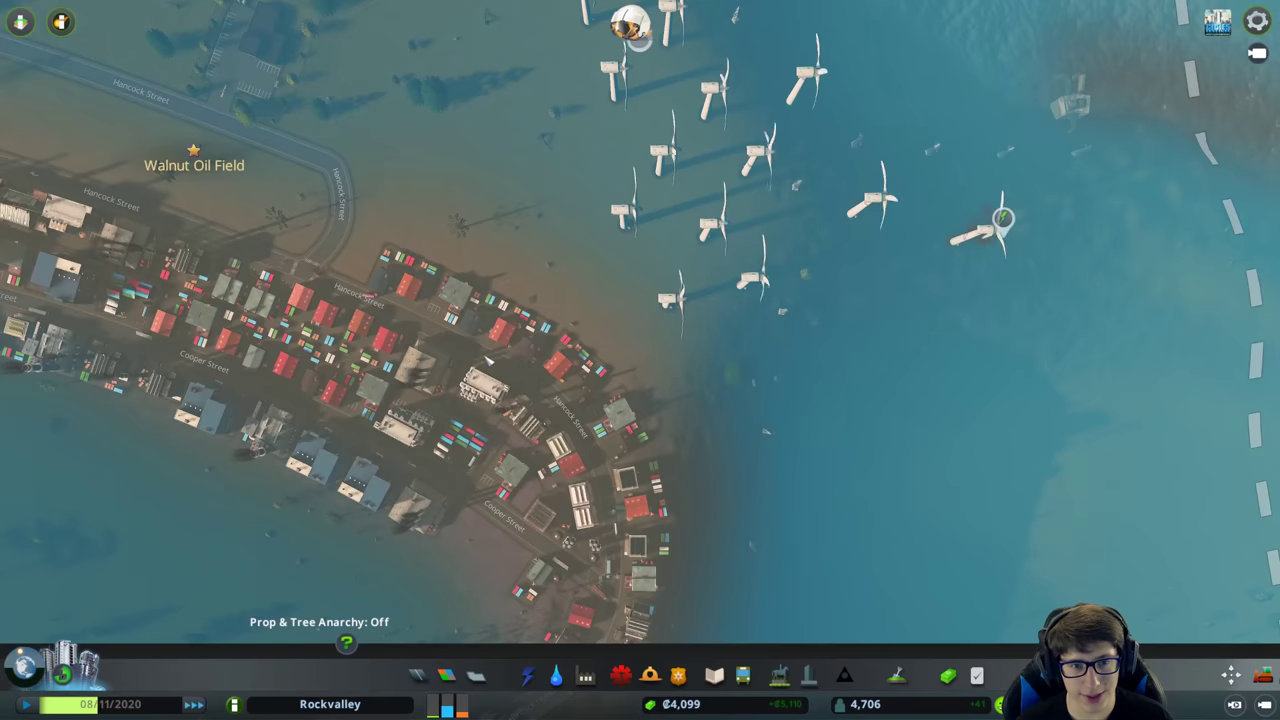
{"action": "scroll", "coordinate": [644, 365], "scroll_direction": "up", "scroll_amount": 5}
{"action": "scroll", "coordinate": [620, 385], "scroll_direction": "up", "scroll_amount": 3}
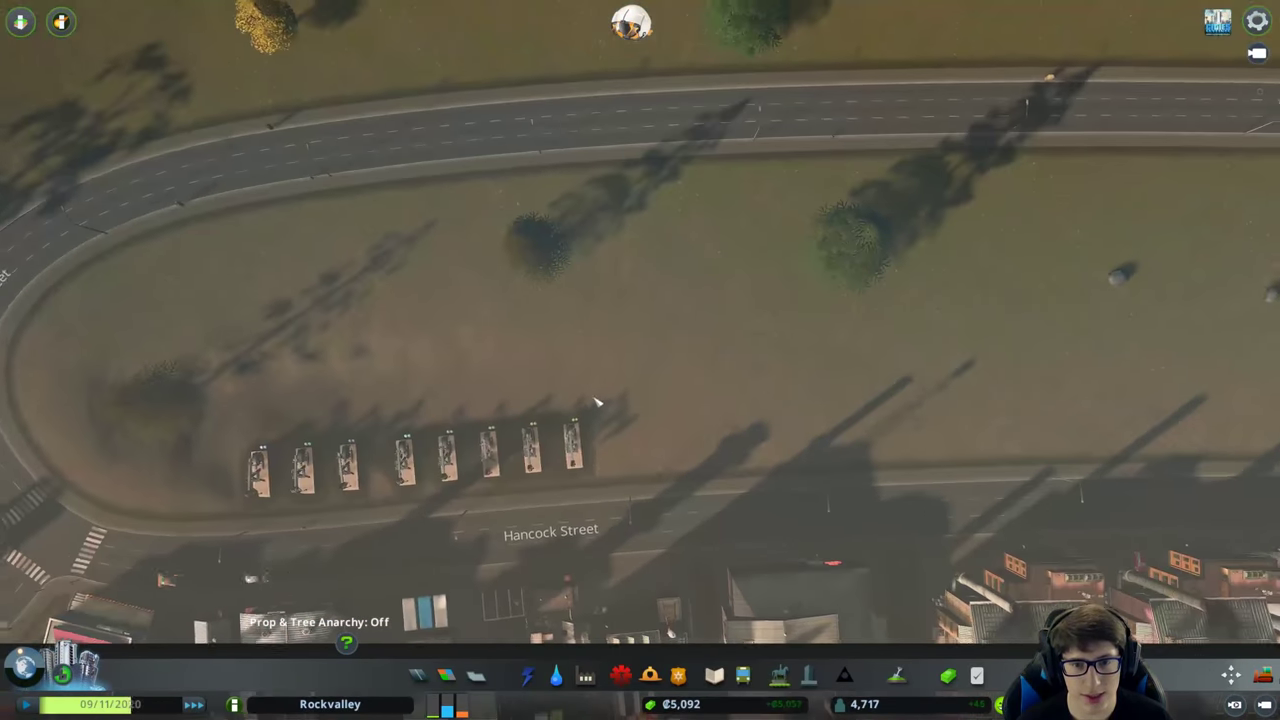
{"action": "key", "text": "s"}
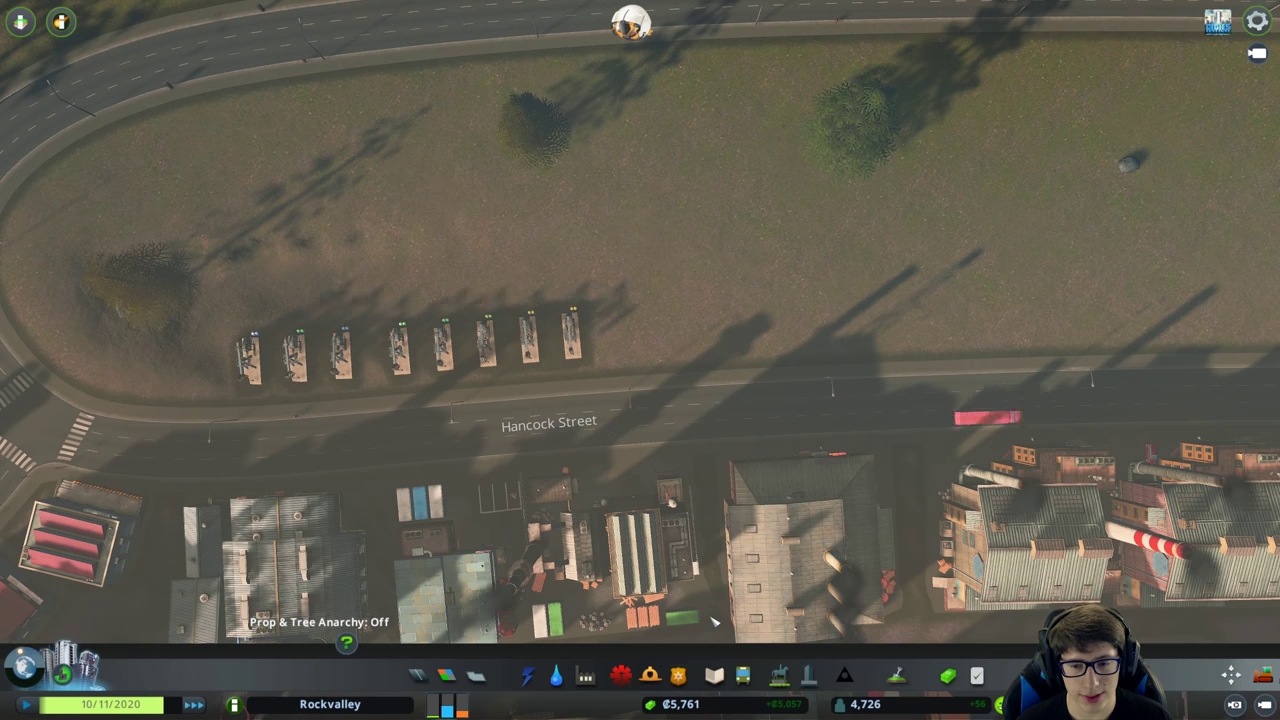
{"action": "key", "text": "Escape"}
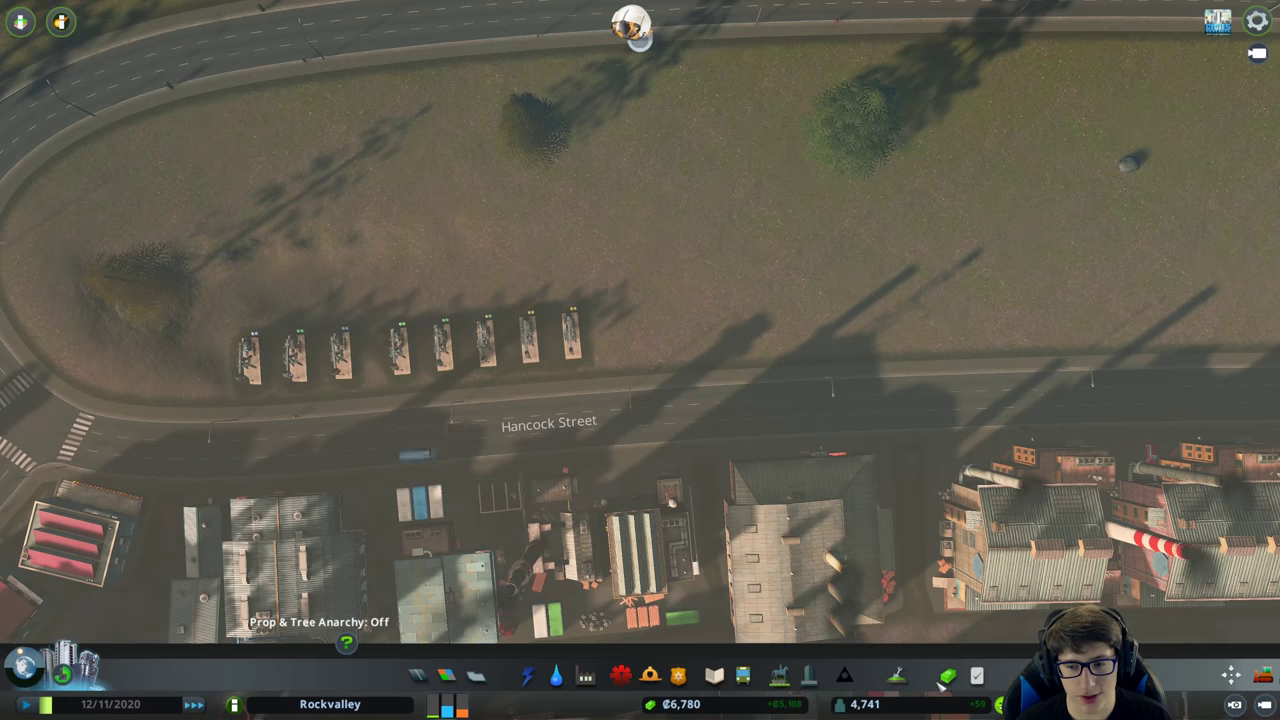
Glance at the loan offers, then review Walnut Oil Field's headquarters and area info.
{"action": "left_click", "coordinate": [947, 675]}
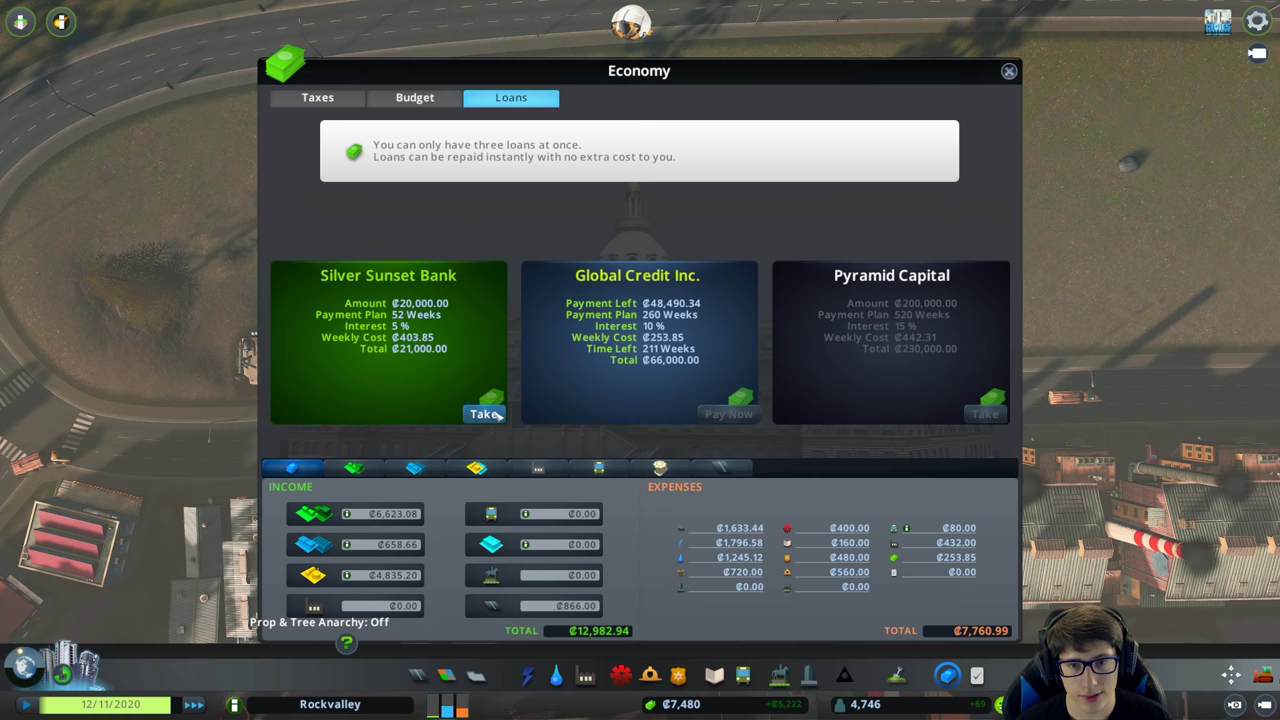
{"action": "key", "text": "Escape"}
{"action": "scroll", "coordinate": [884, 318], "scroll_direction": "down", "scroll_amount": 5}
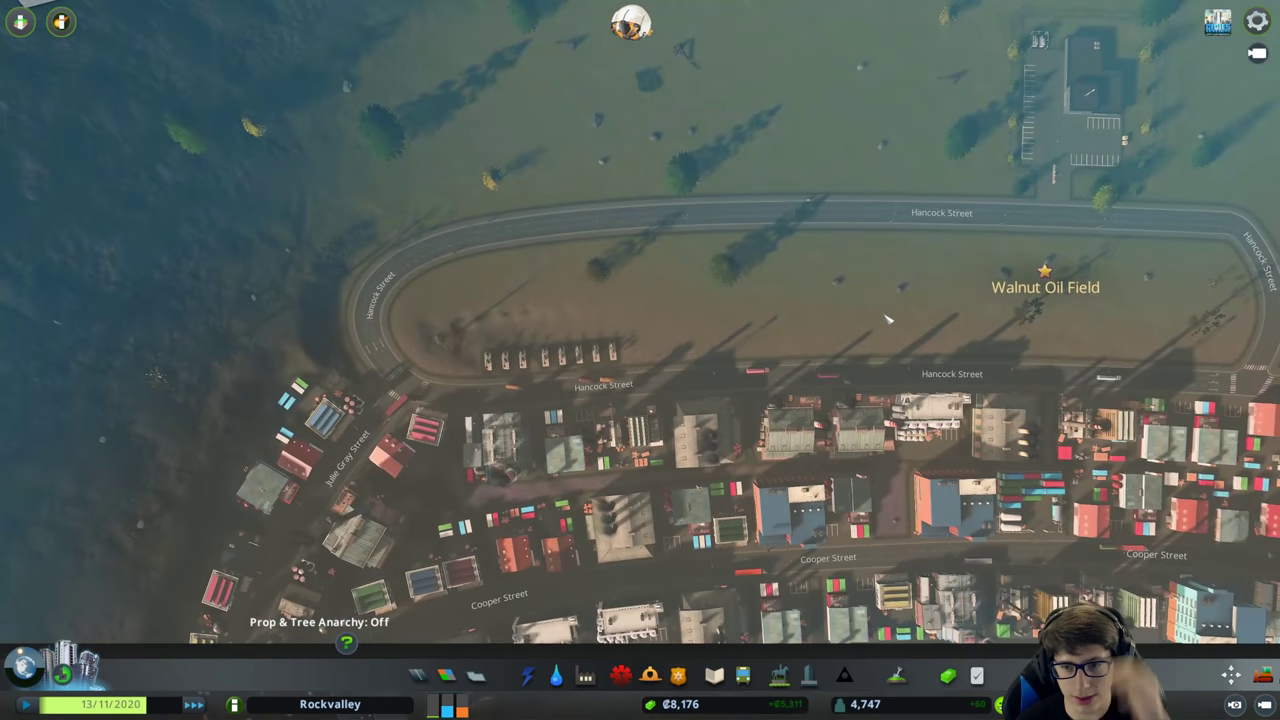
{"action": "key", "text": "d"}
{"action": "left_click", "coordinate": [938, 178]}
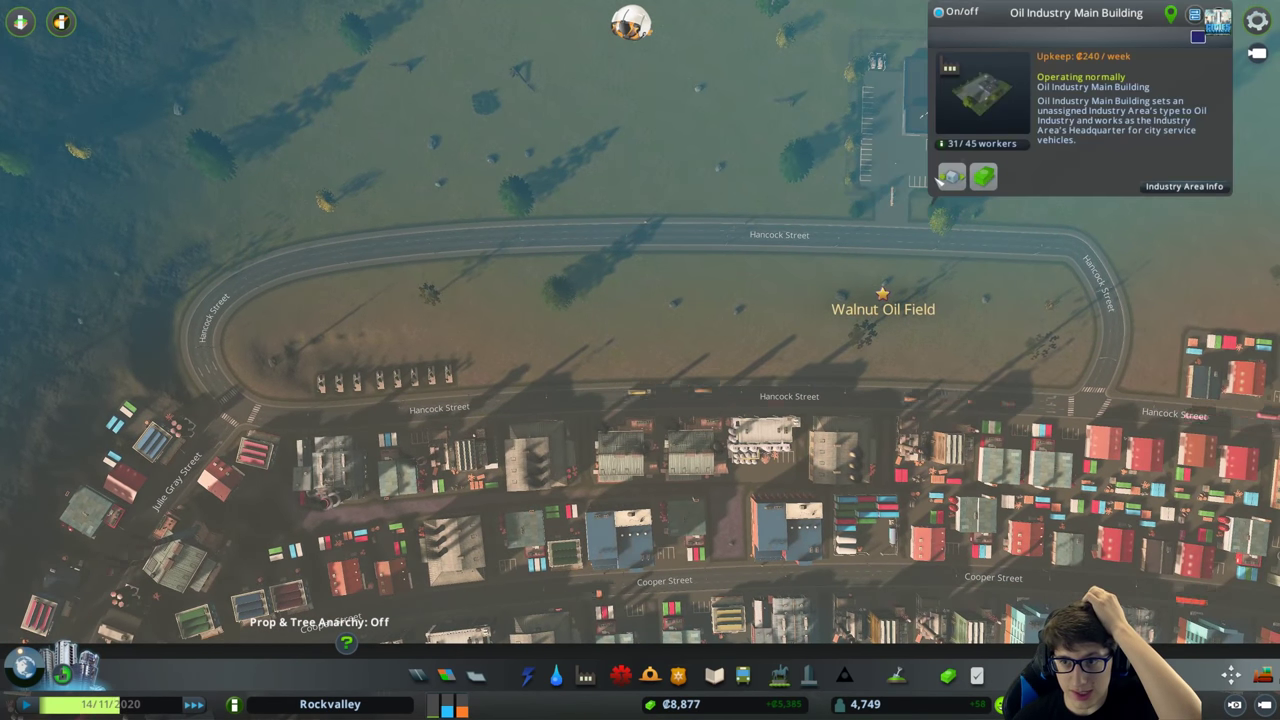
{"action": "left_click", "coordinate": [1182, 187]}
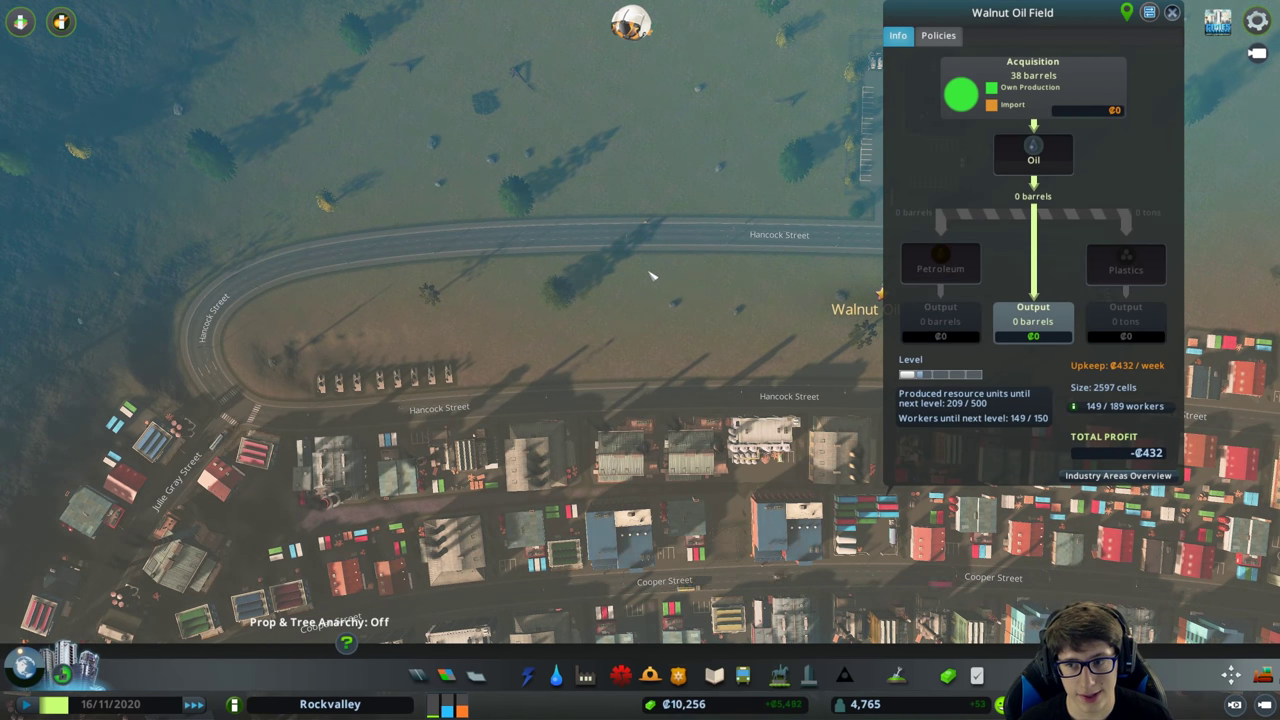
{"action": "key", "text": "Escape"}
{"action": "scroll", "coordinate": [660, 290], "scroll_direction": "down", "scroll_amount": 3}
{"action": "scroll", "coordinate": [665, 305], "scroll_direction": "up", "scroll_amount": 3}
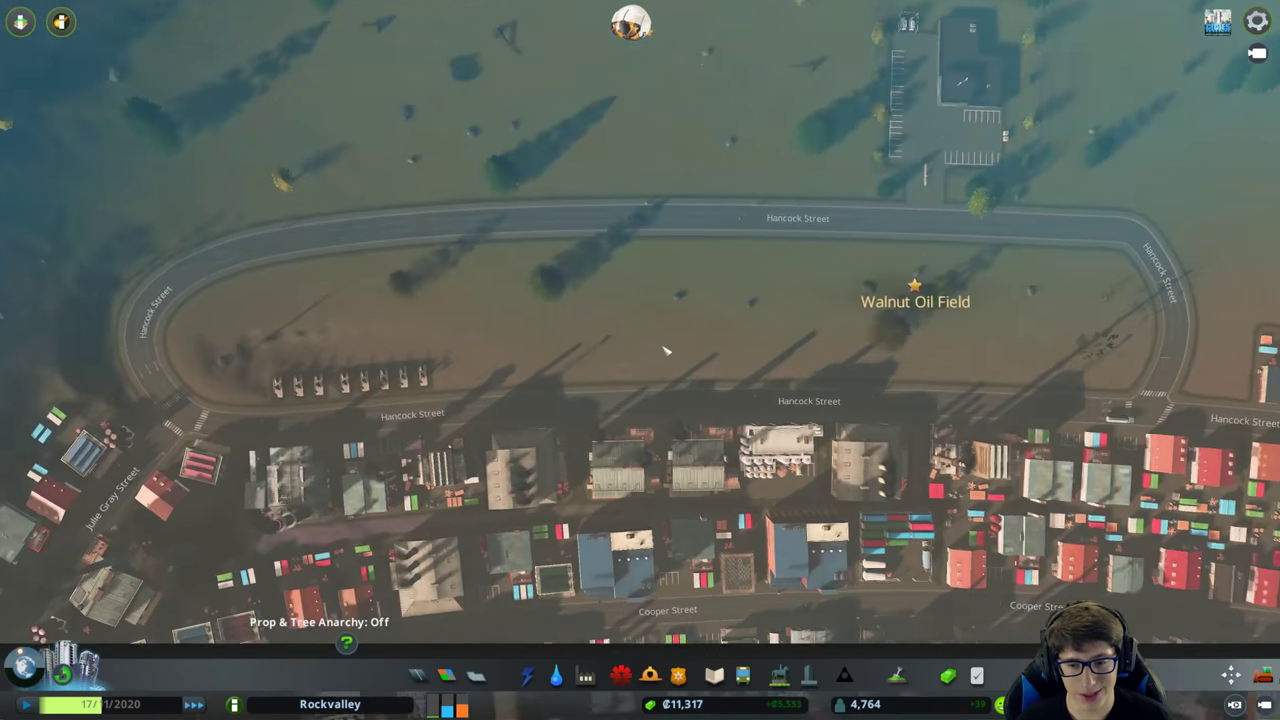
{"action": "scroll", "coordinate": [652, 317], "scroll_direction": "up", "scroll_amount": 2}
{"action": "scroll", "coordinate": [660, 320], "scroll_direction": "down", "scroll_amount": 5}
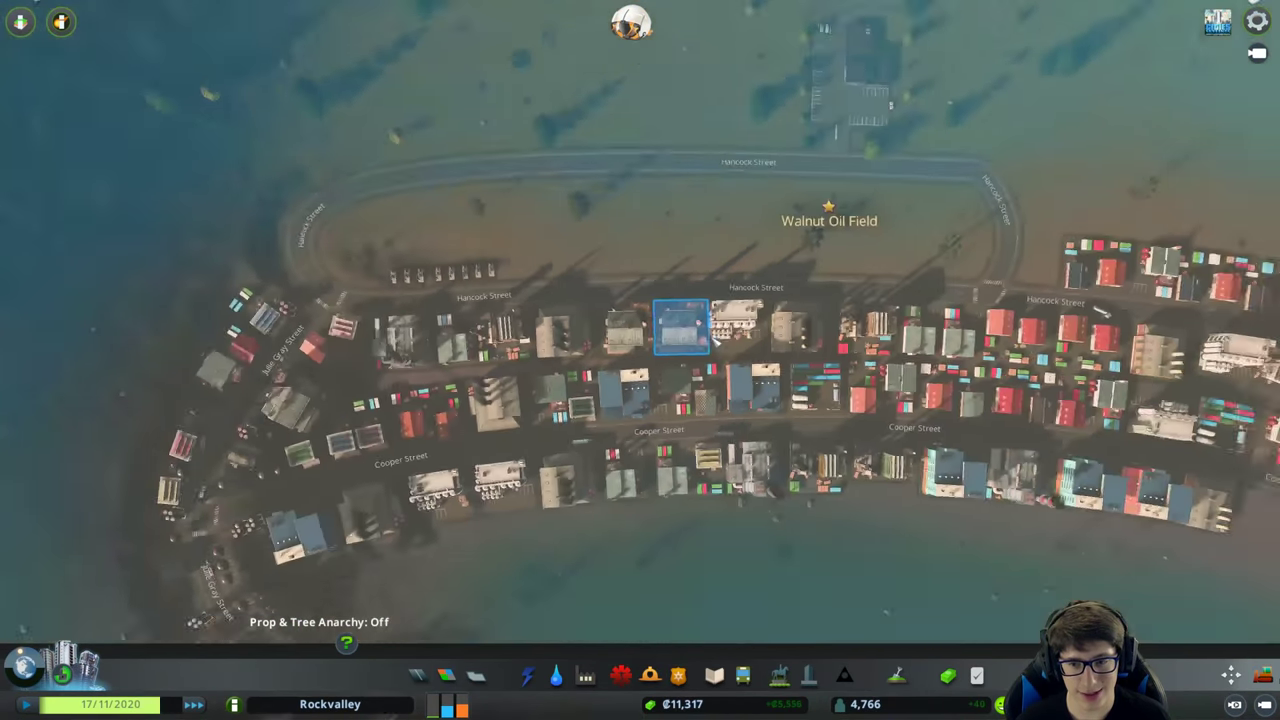
Pan to the highway bridges and check two toll booths' weekly car charges.
{"action": "key", "text": "s"}
{"action": "scroll", "coordinate": [714, 342], "scroll_direction": "up", "scroll_amount": 4}
{"action": "key", "text": "s"}
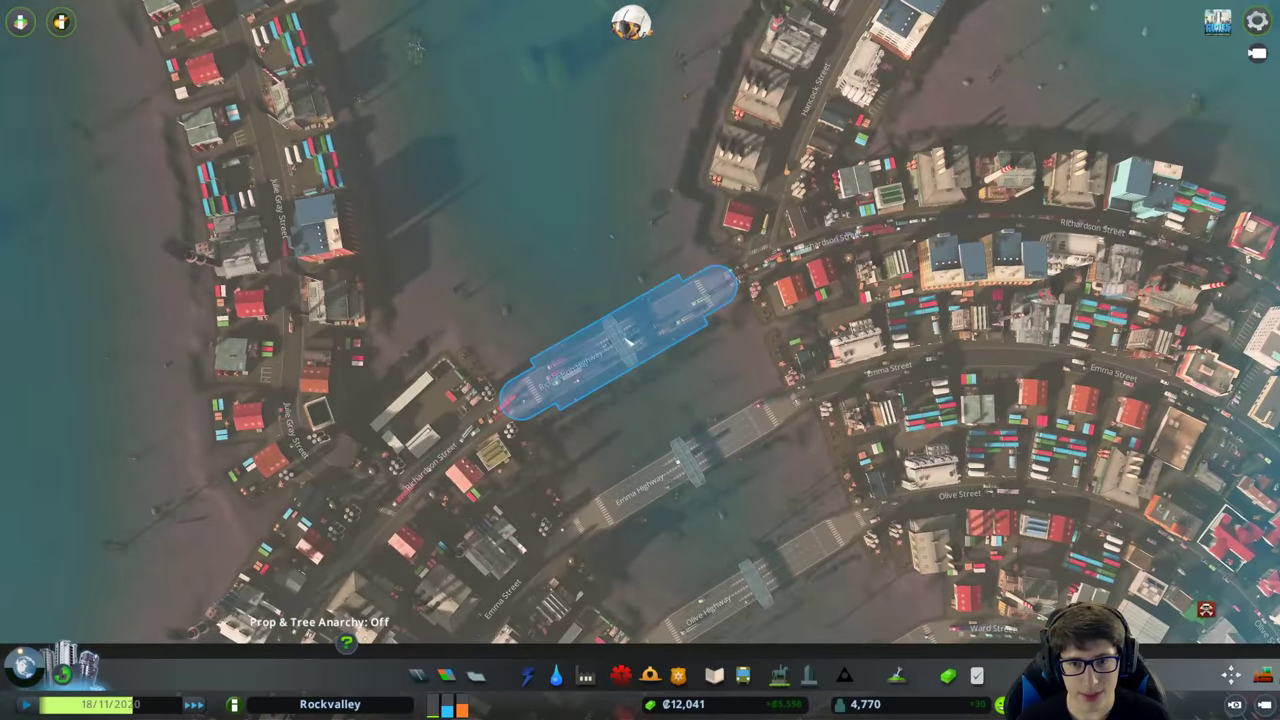
{"action": "left_click", "coordinate": [657, 398]}
{"action": "scroll", "coordinate": [660, 400], "scroll_direction": "up", "scroll_amount": 4}
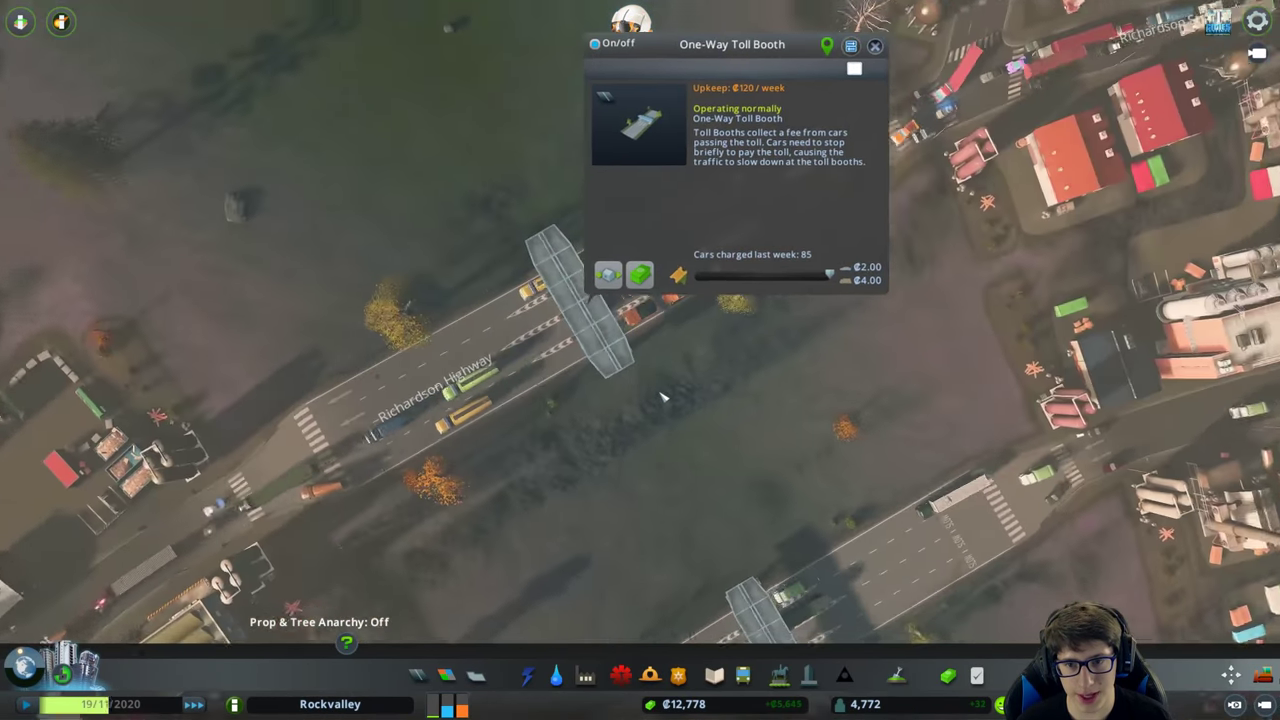
{"action": "key", "text": "Escape"}
{"action": "scroll", "coordinate": [660, 400], "scroll_direction": "down", "scroll_amount": 4}
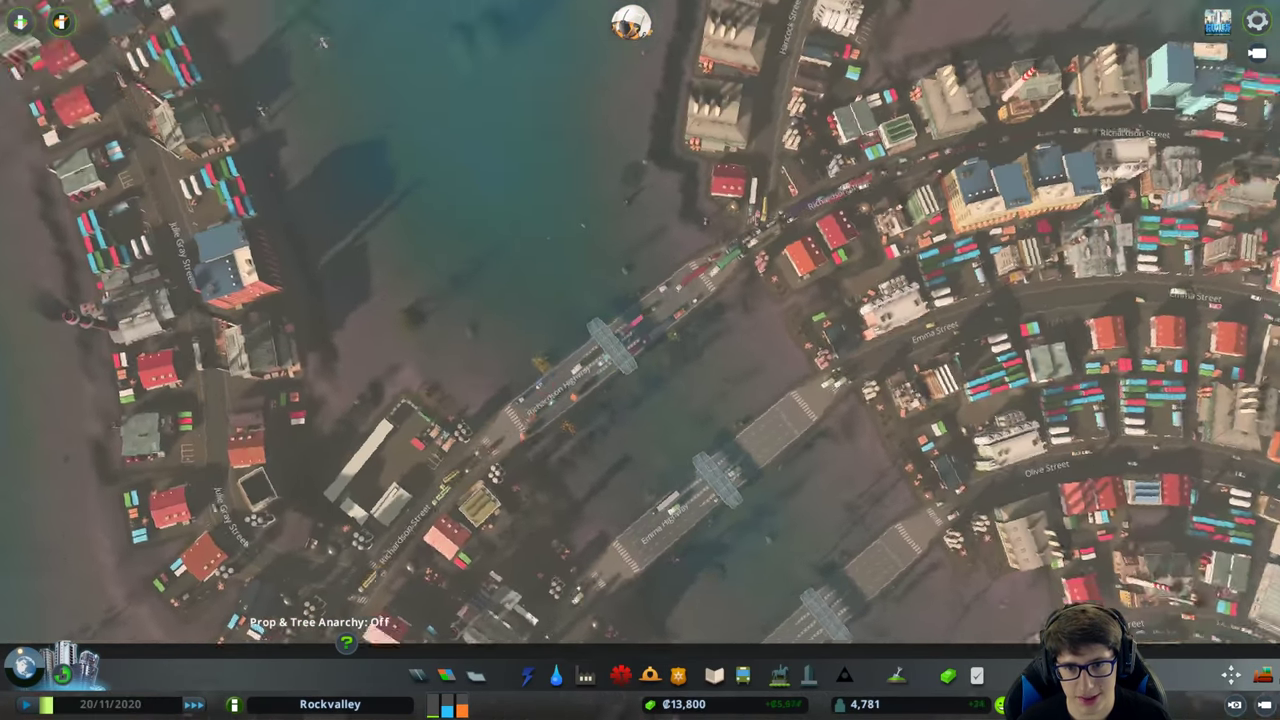
{"action": "key", "text": "q"}
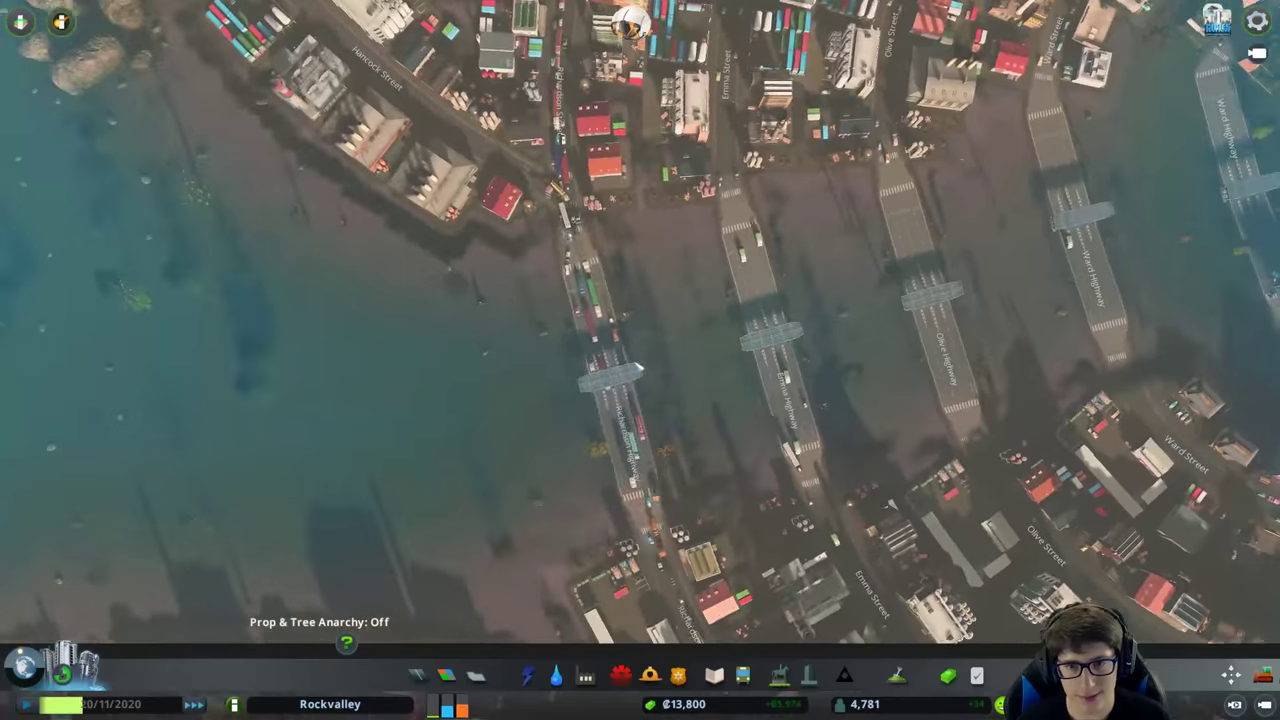
{"action": "left_click", "coordinate": [605, 375]}
{"action": "key", "text": "Escape"}
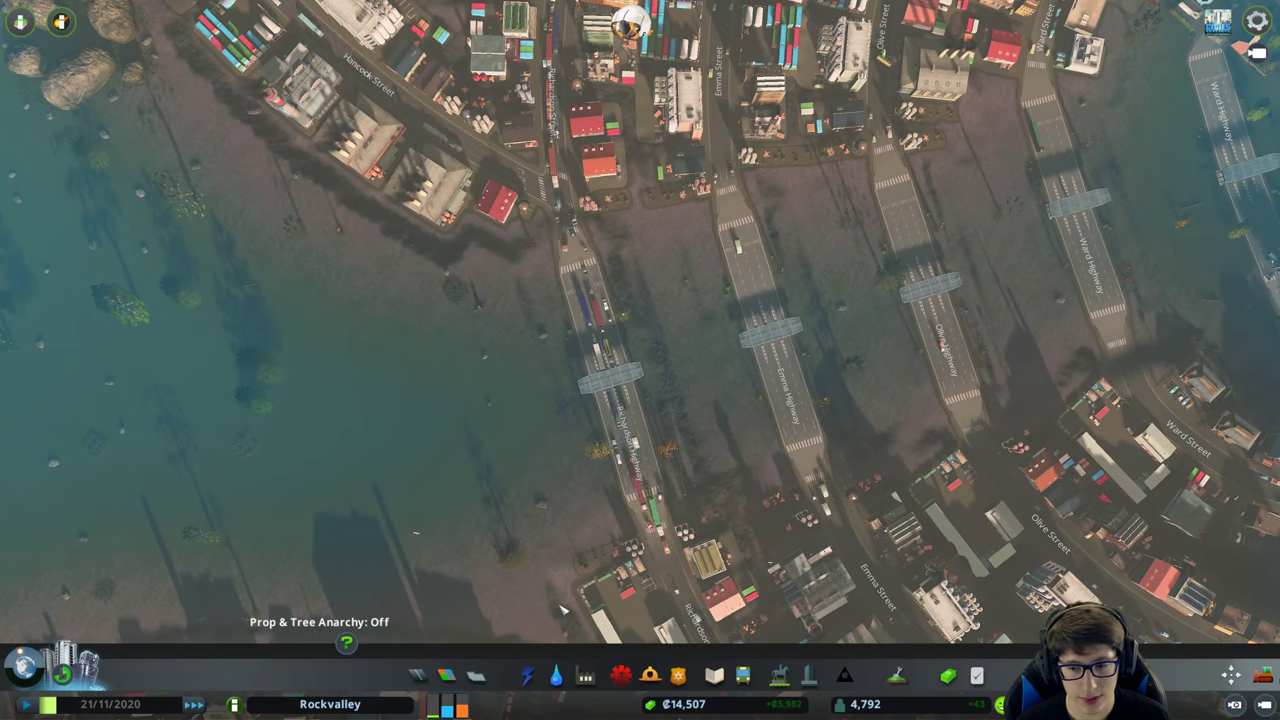
{"action": "scroll", "coordinate": [594, 530], "scroll_direction": "down", "scroll_amount": 3}
{"action": "scroll", "coordinate": [594, 530], "scroll_direction": "down", "scroll_amount": 3}
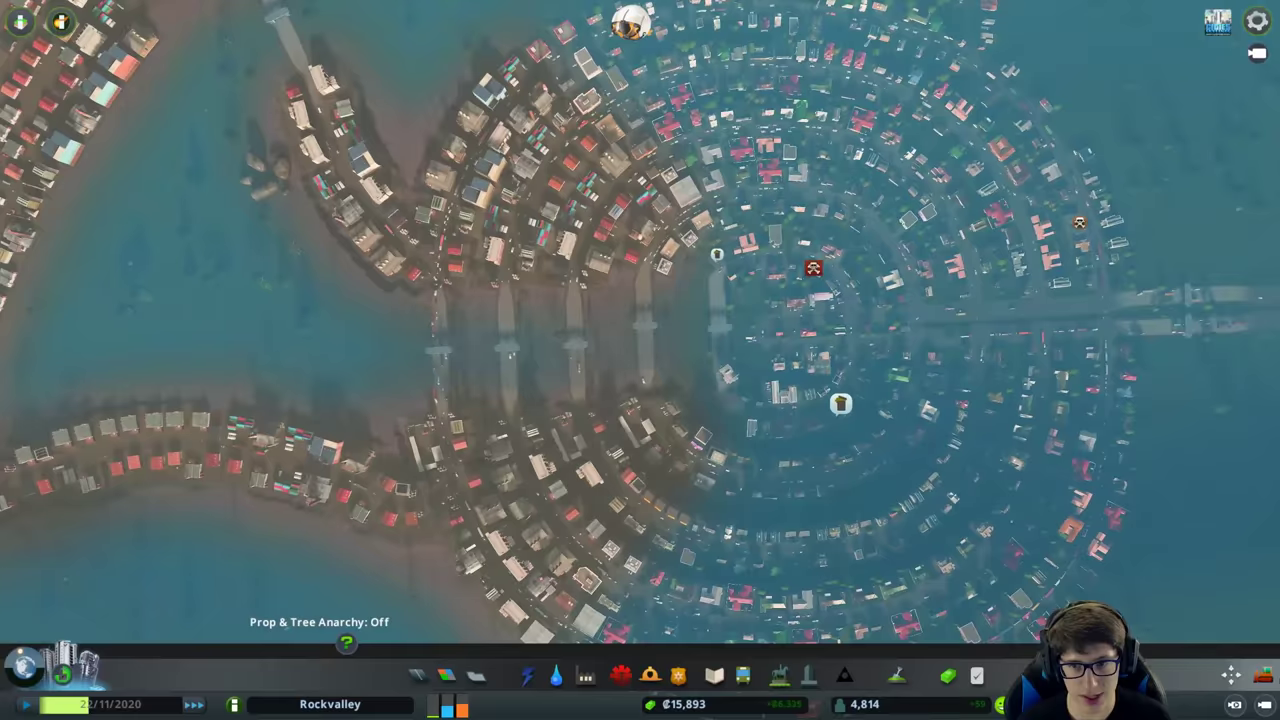
{"action": "scroll", "coordinate": [795, 318], "scroll_direction": "up", "scroll_amount": 5}
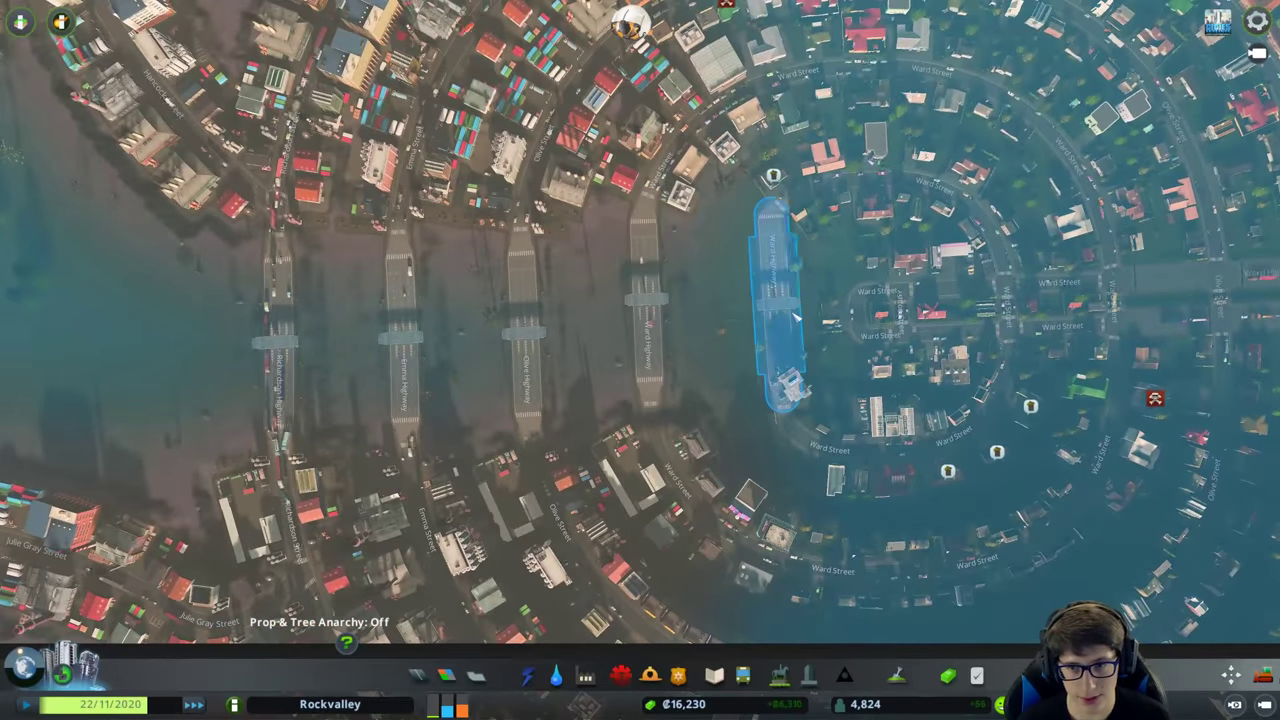
Inspect the toll booth on each bridge, including Emma Highway, from right to left.
{"action": "left_click", "coordinate": [795, 318]}
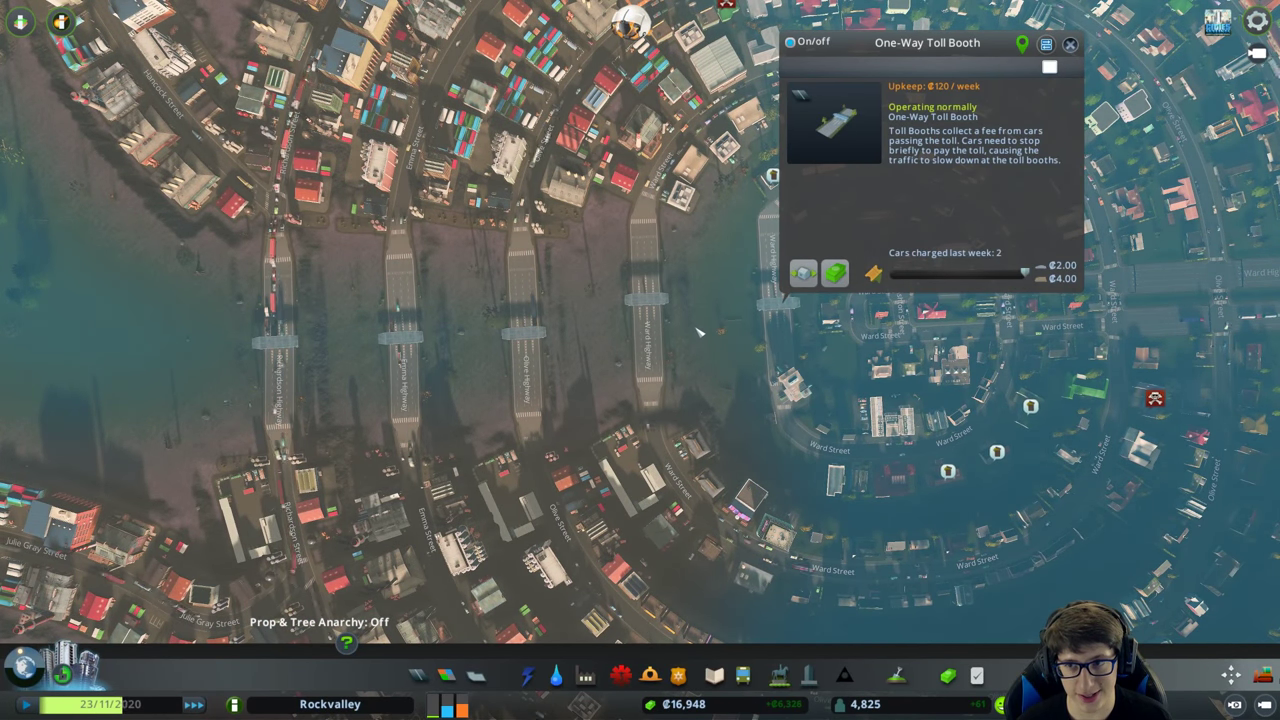
{"action": "left_click", "coordinate": [655, 332]}
{"action": "left_click", "coordinate": [530, 340]}
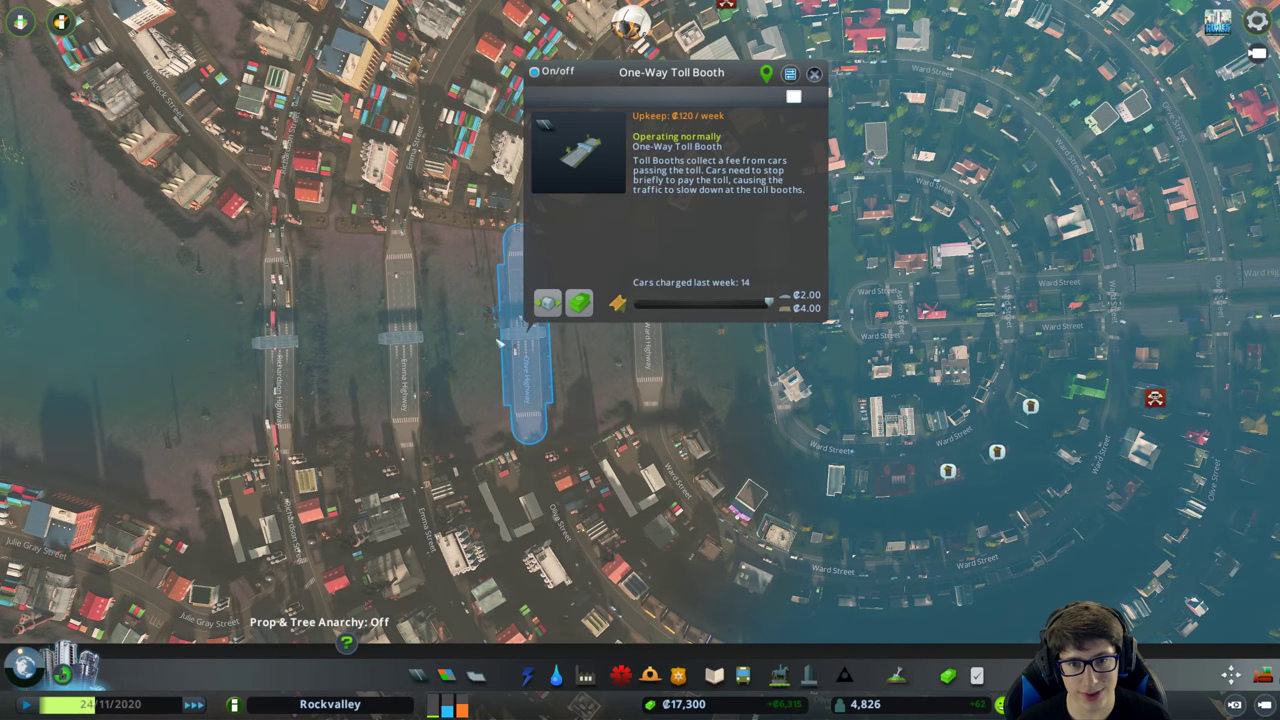
{"action": "left_click", "coordinate": [425, 338]}
{"action": "left_click", "coordinate": [284, 334]}
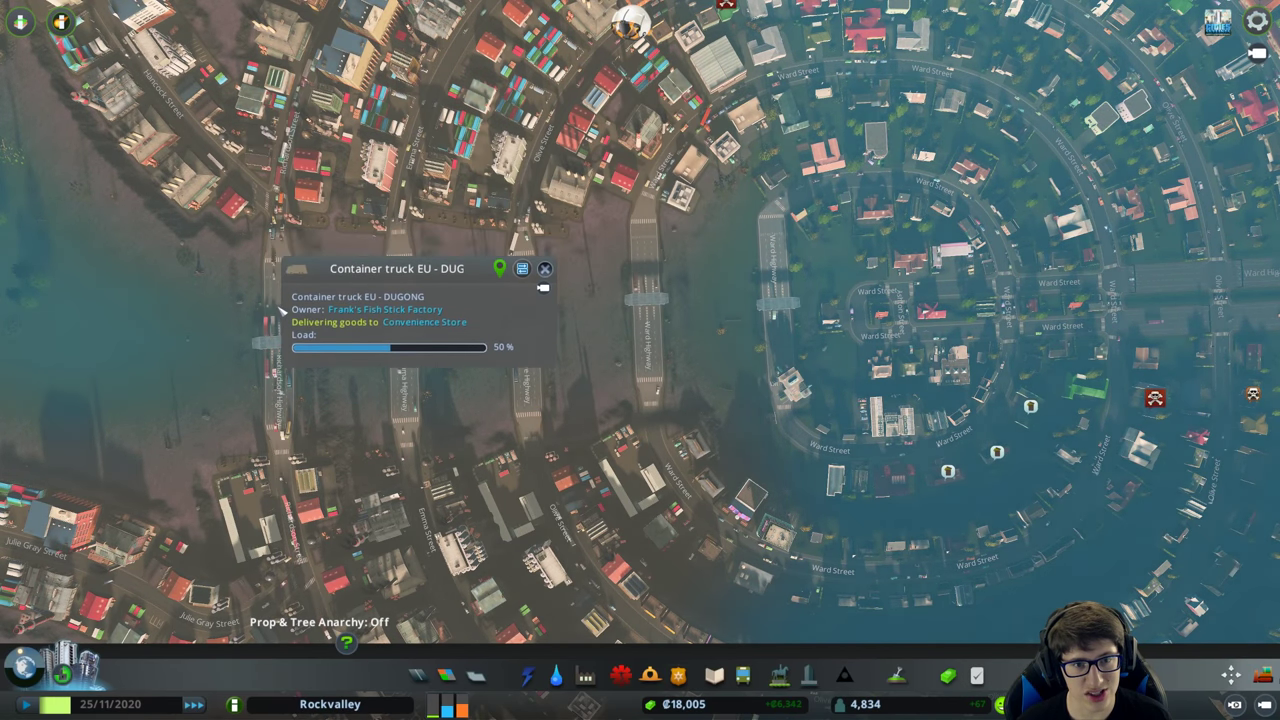
{"action": "left_click", "coordinate": [275, 340]}
{"action": "scroll", "coordinate": [330, 402], "scroll_direction": "down", "scroll_amount": 5}
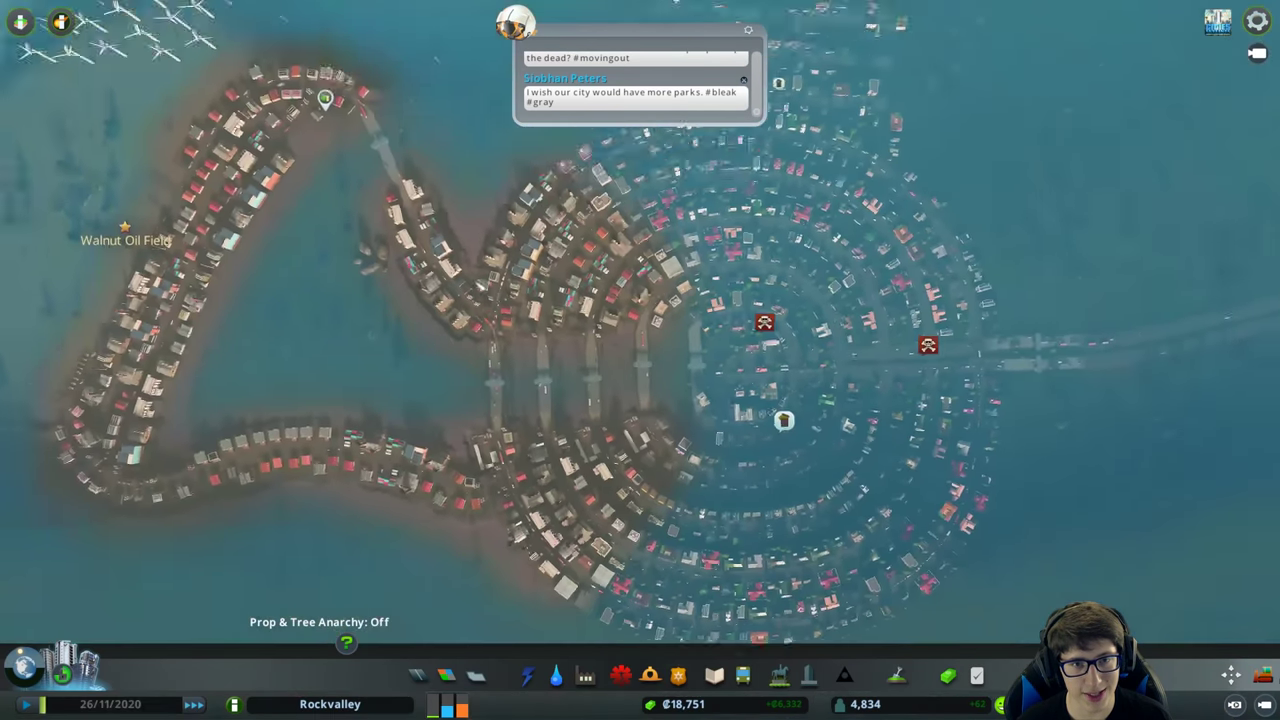
{"action": "scroll", "coordinate": [330, 402], "scroll_direction": "up", "scroll_amount": 5}
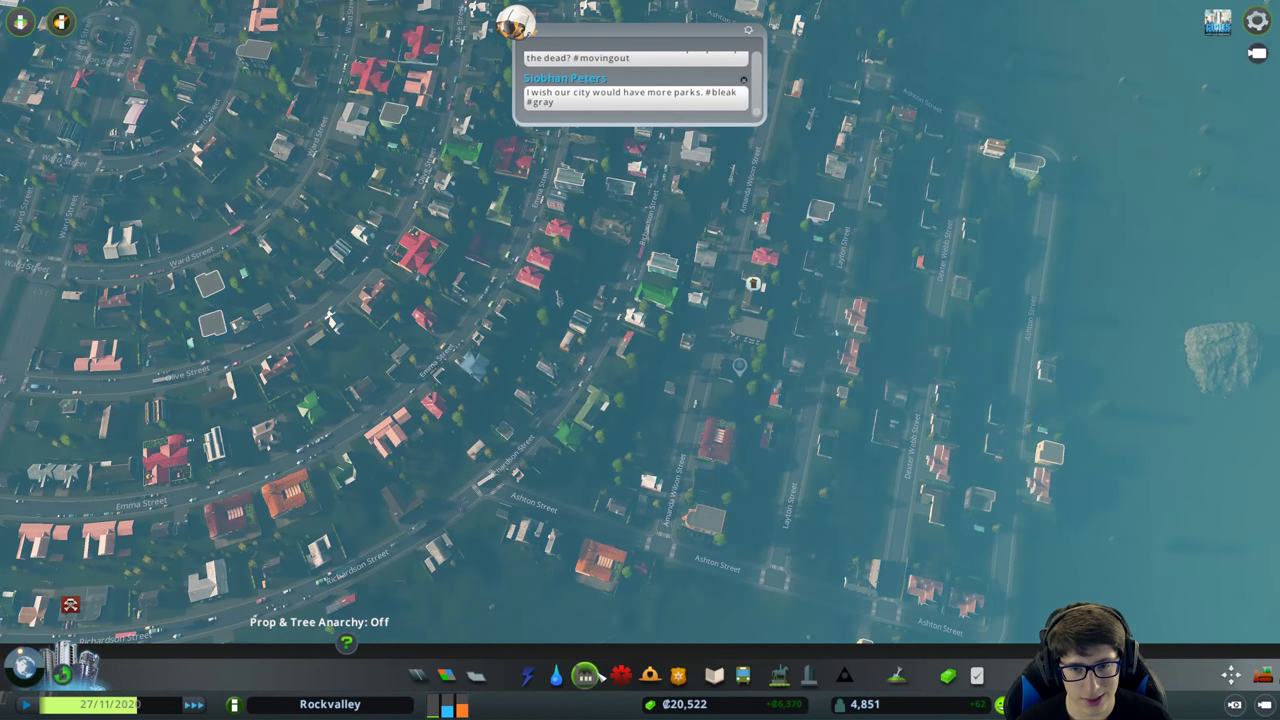
{"action": "scroll", "coordinate": [622, 550], "scroll_direction": "down", "scroll_amount": 5}
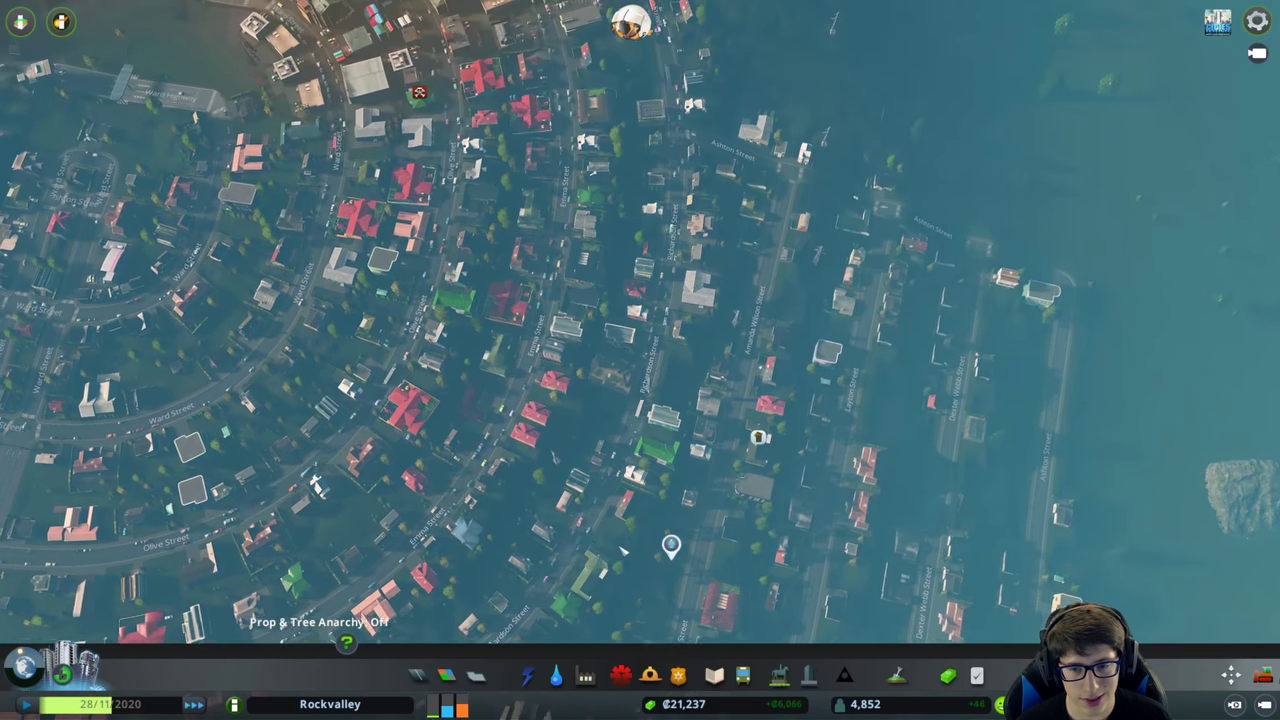
{"action": "scroll", "coordinate": [622, 550], "scroll_direction": "up", "scroll_amount": 4}
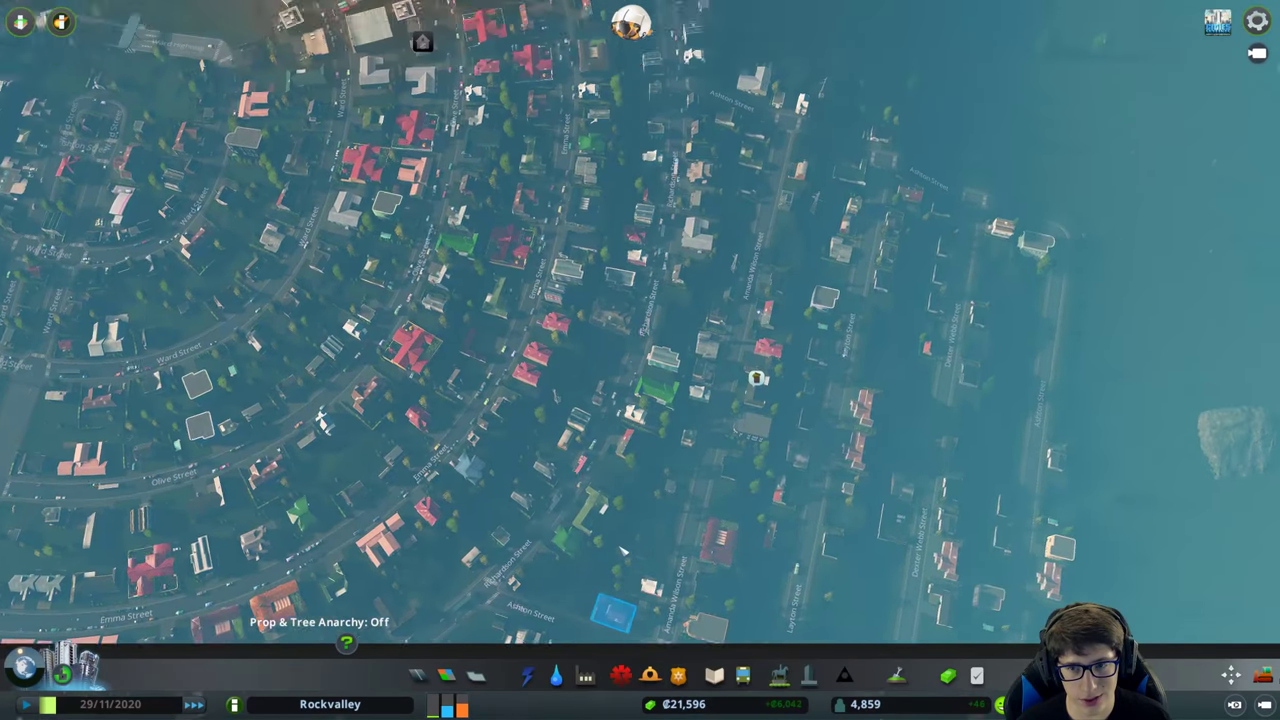
{"action": "scroll", "coordinate": [622, 550], "scroll_direction": "down", "scroll_amount": 5}
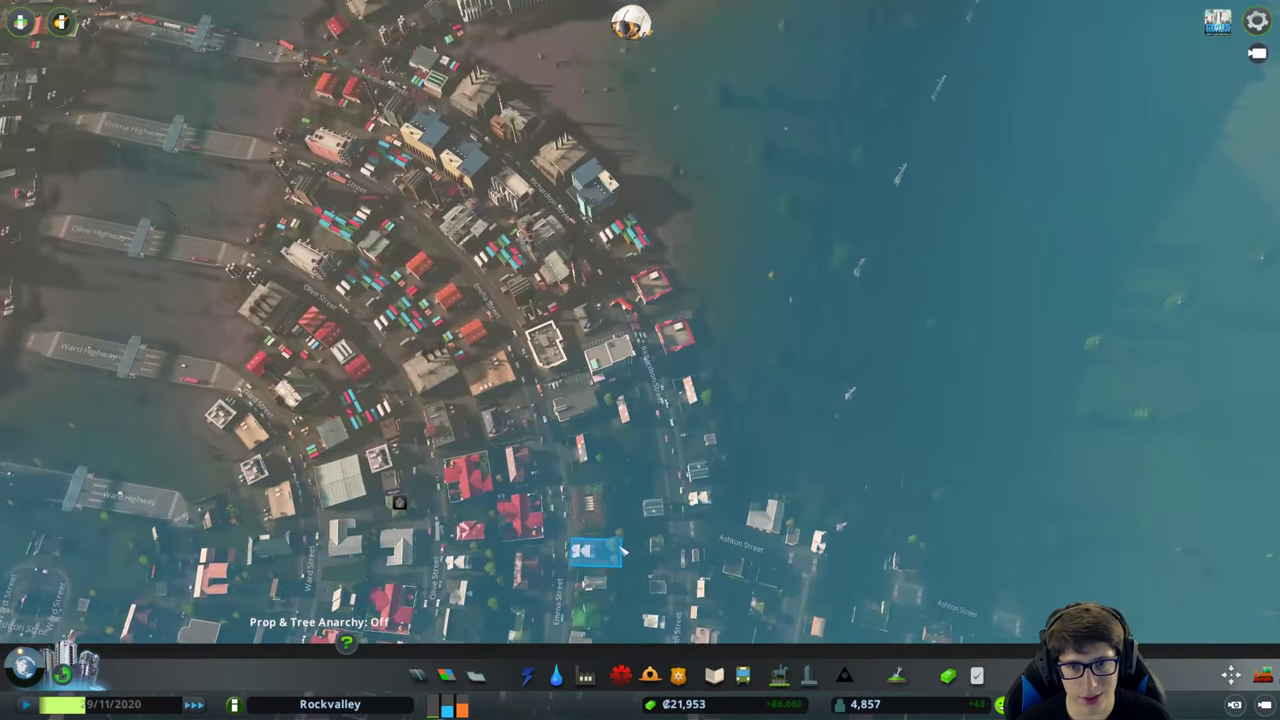
{"action": "scroll", "coordinate": [622, 550], "scroll_direction": "up", "scroll_amount": 5}
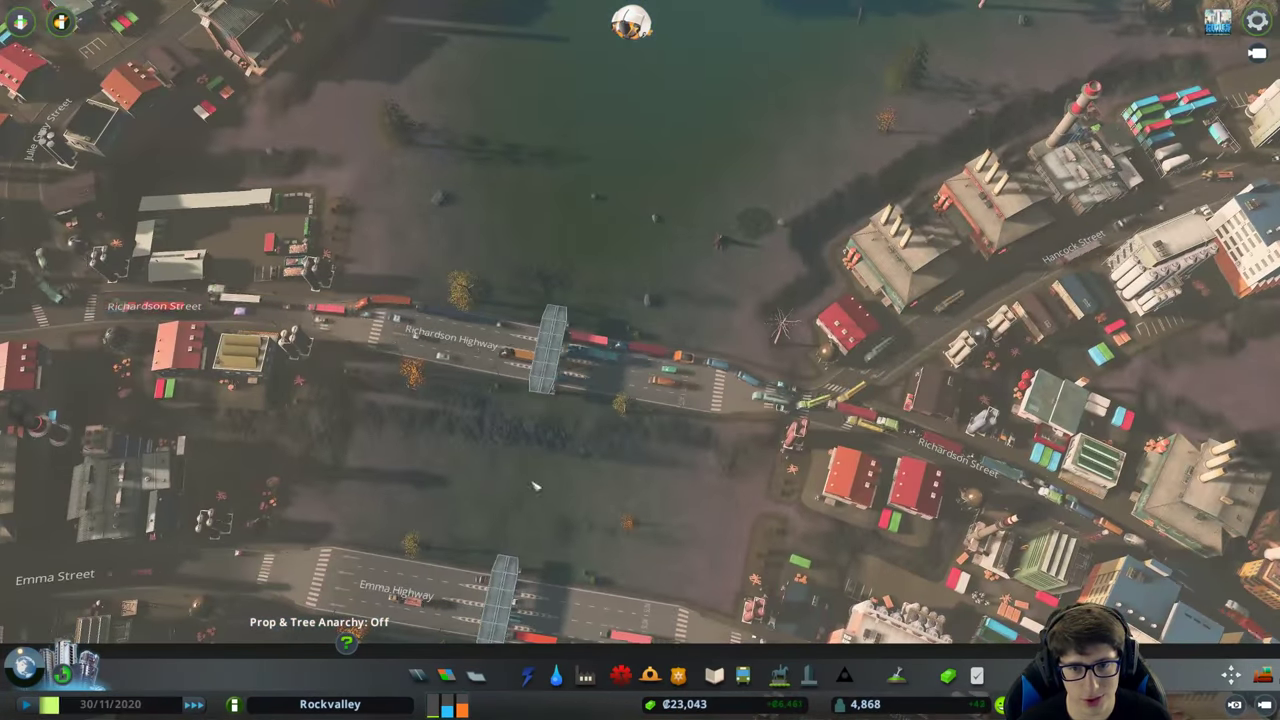
Bring up the Richardson Highway toll booth's details.
{"action": "left_click", "coordinate": [548, 350]}
{"action": "left_click", "coordinate": [675, 514]}
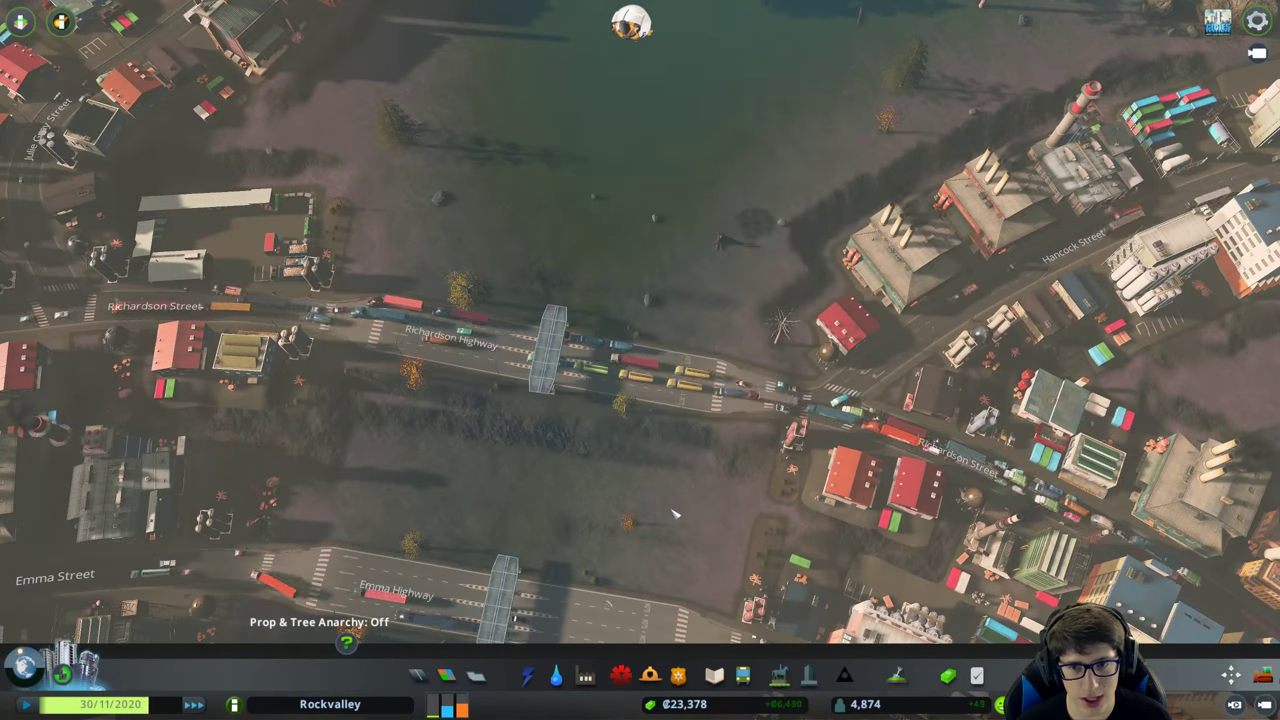
{"action": "left_click", "coordinate": [603, 406]}
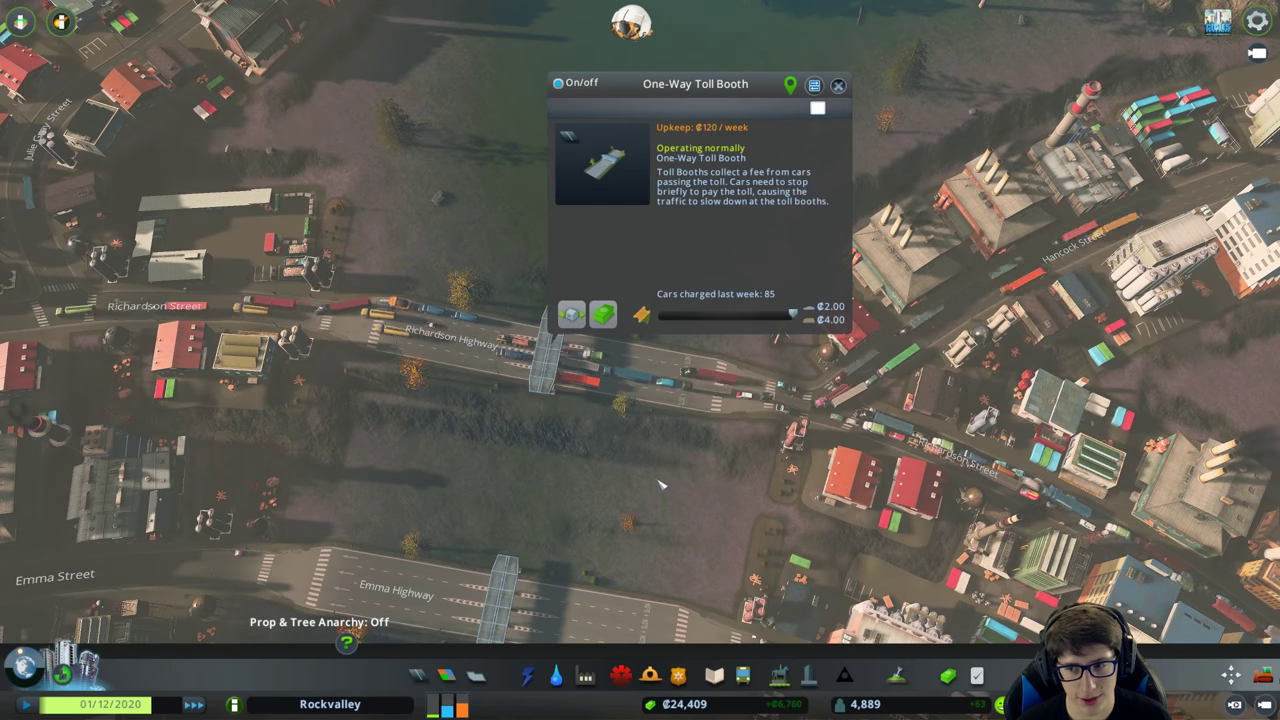
{"action": "scroll", "coordinate": [657, 483], "scroll_direction": "up", "scroll_amount": 5}
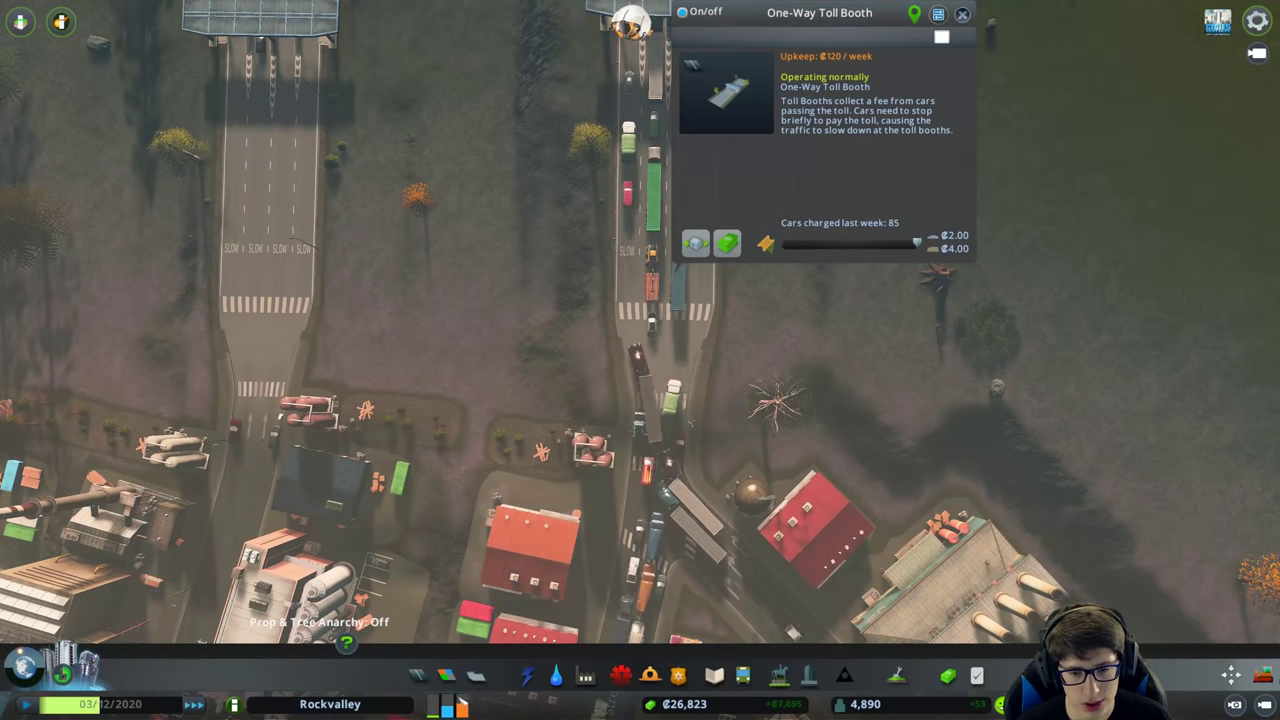
Upgrade the junction segment past the toll booth to the fifth tab's third road type.
{"action": "key", "text": "1"}
{"action": "left_click", "coordinate": [588, 577]}
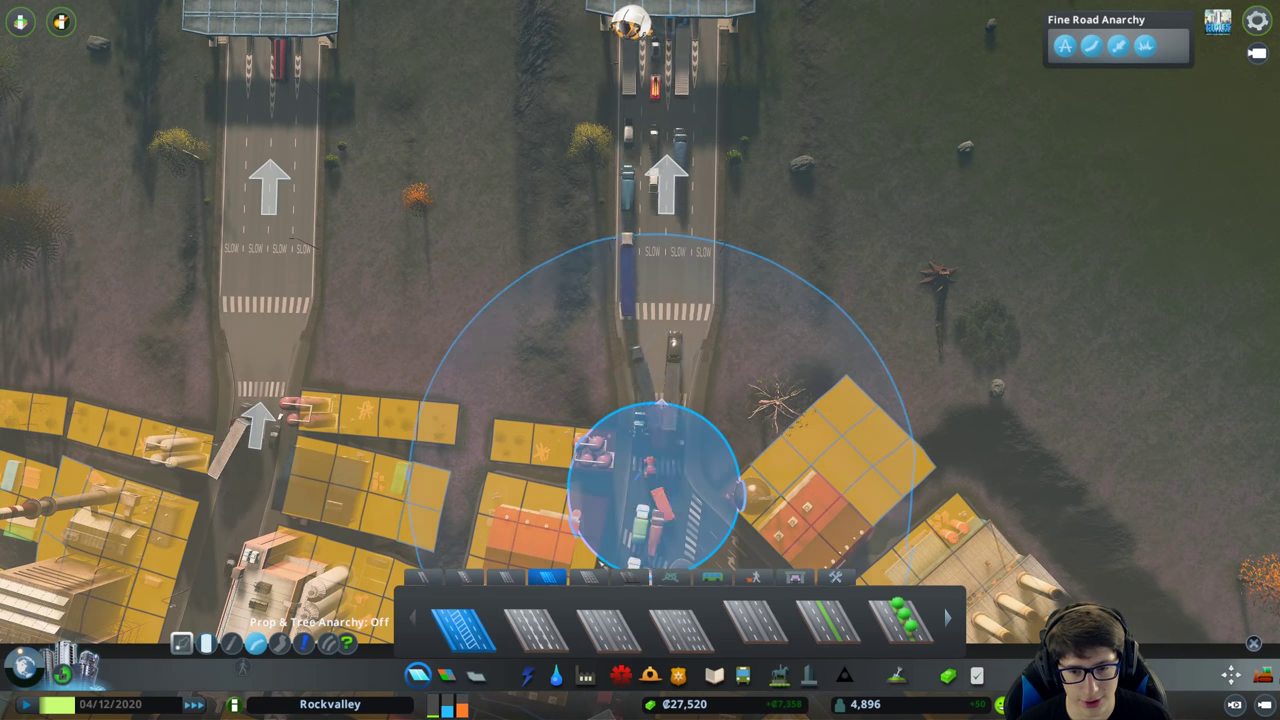
{"action": "left_click", "coordinate": [610, 620]}
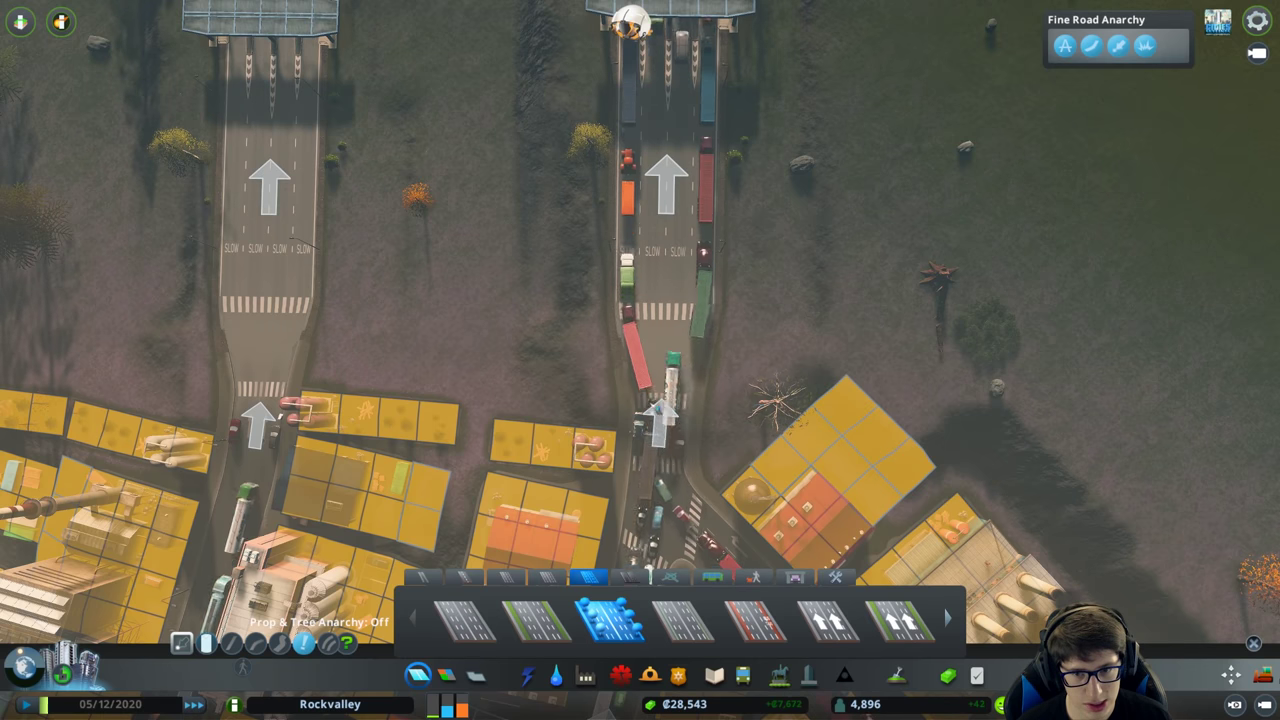
{"action": "left_click", "coordinate": [660, 420]}
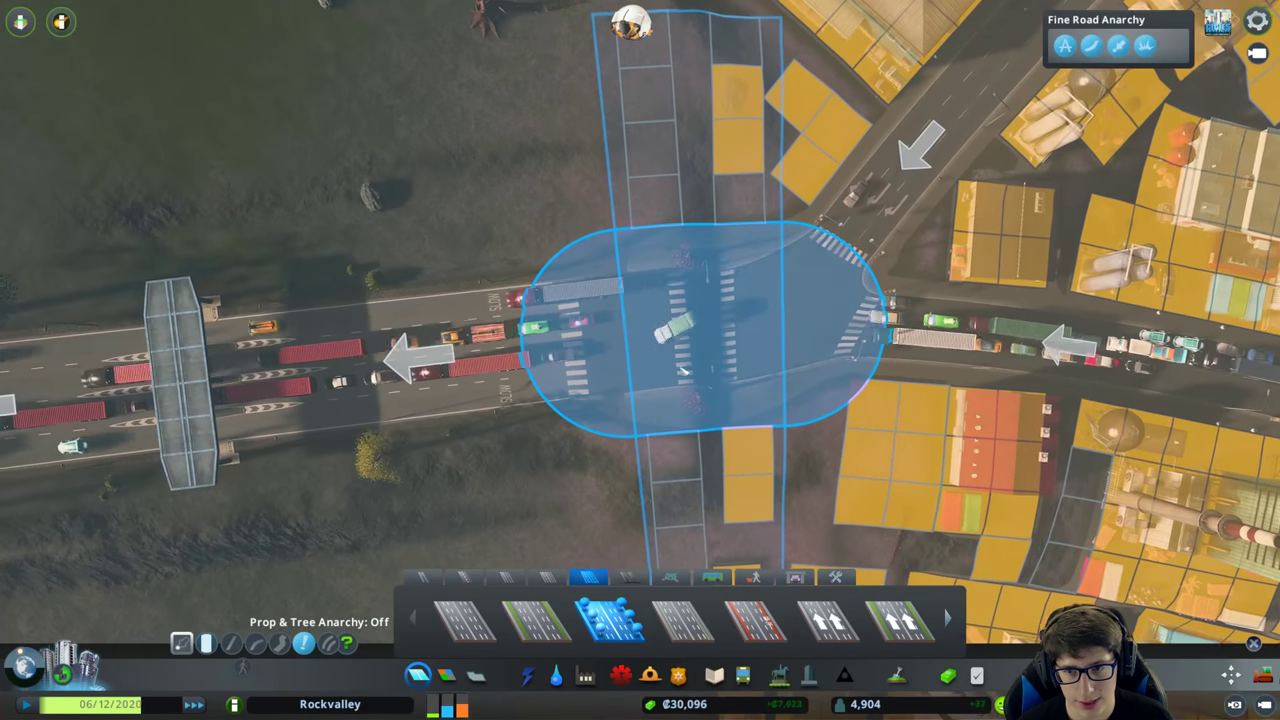
{"action": "key", "text": "Escape"}
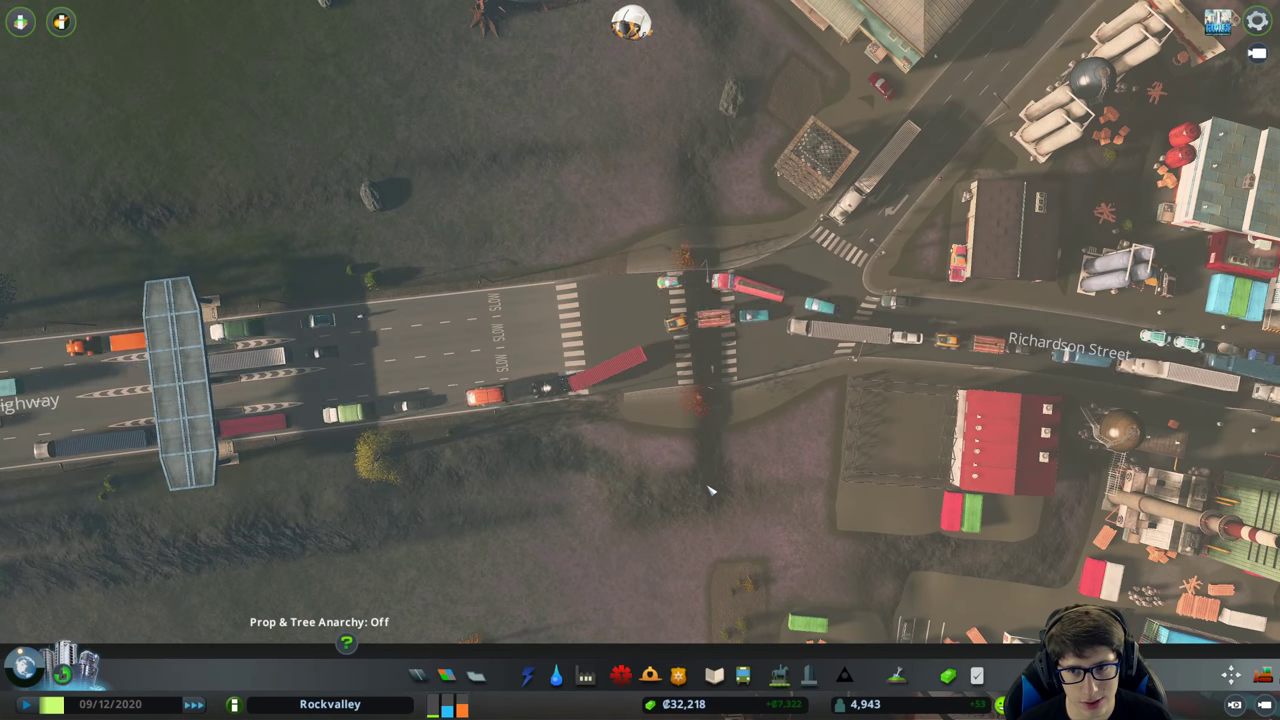
{"action": "scroll", "coordinate": [690, 480], "scroll_direction": "down", "scroll_amount": 4}
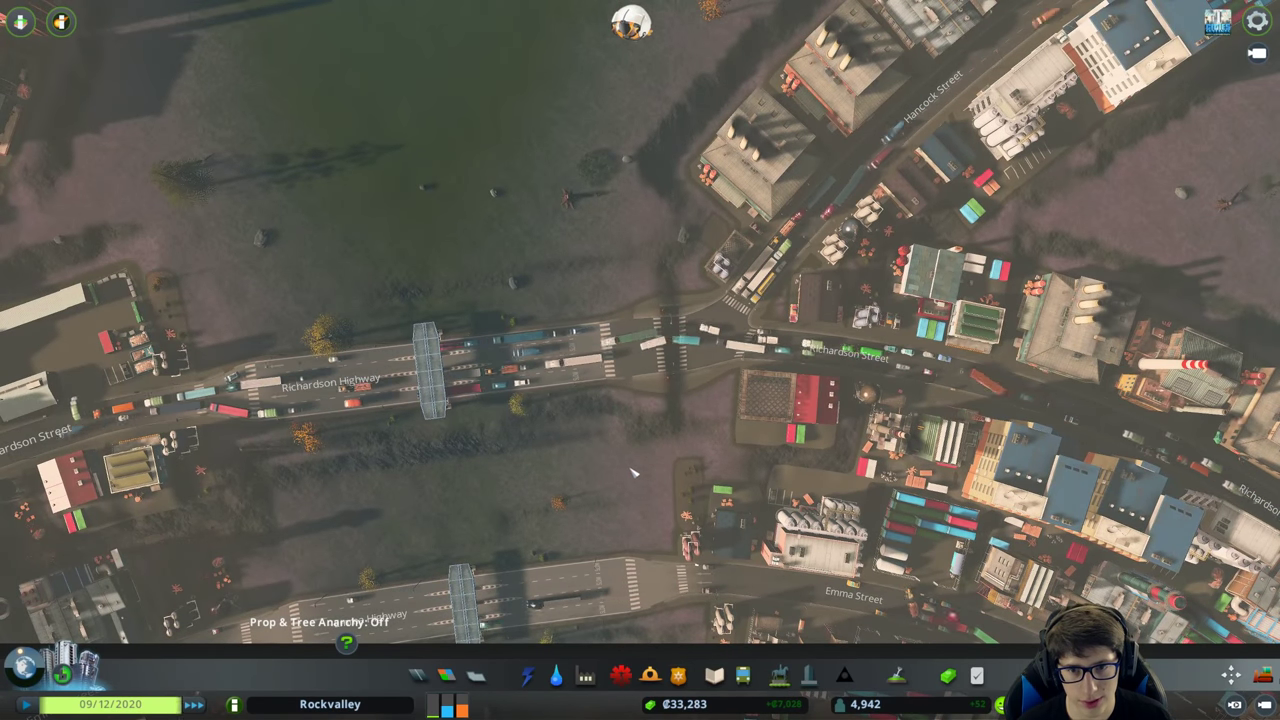
Recheck the Richardson Highway toll booth, now reporting 77 cars charged last week.
{"action": "left_click", "coordinate": [517, 404]}
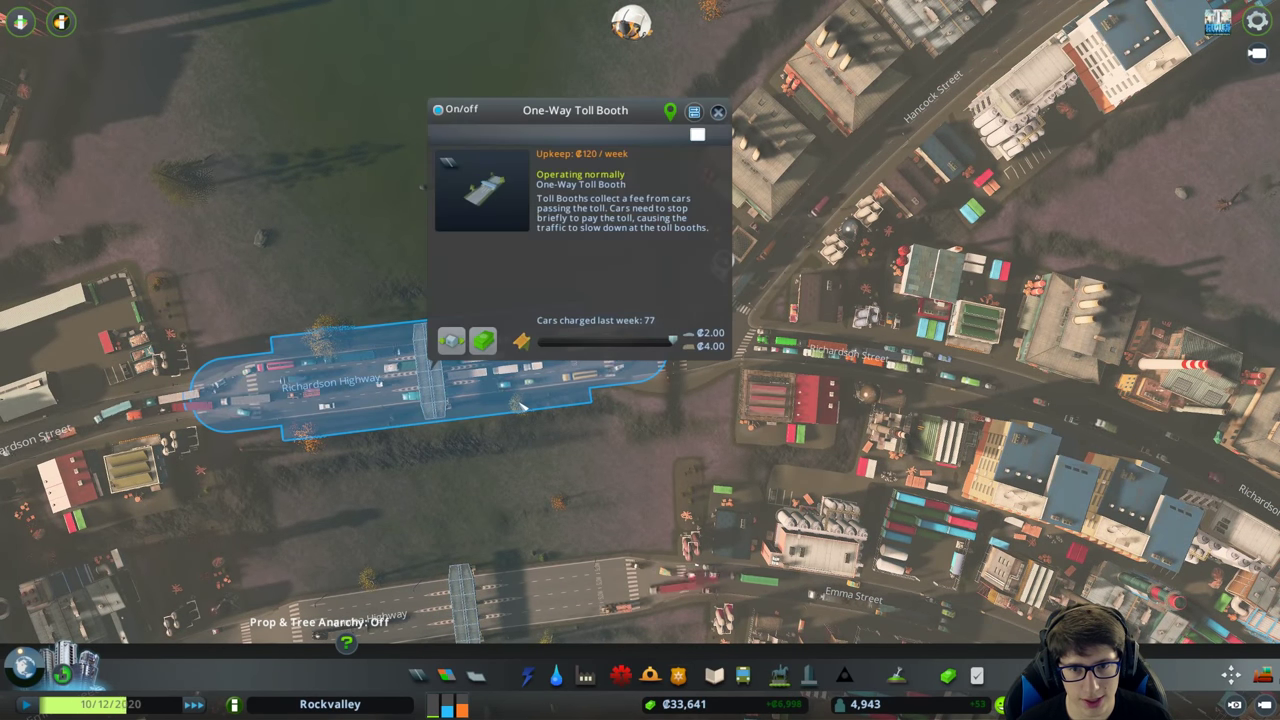
{"action": "left_click", "coordinate": [601, 489]}
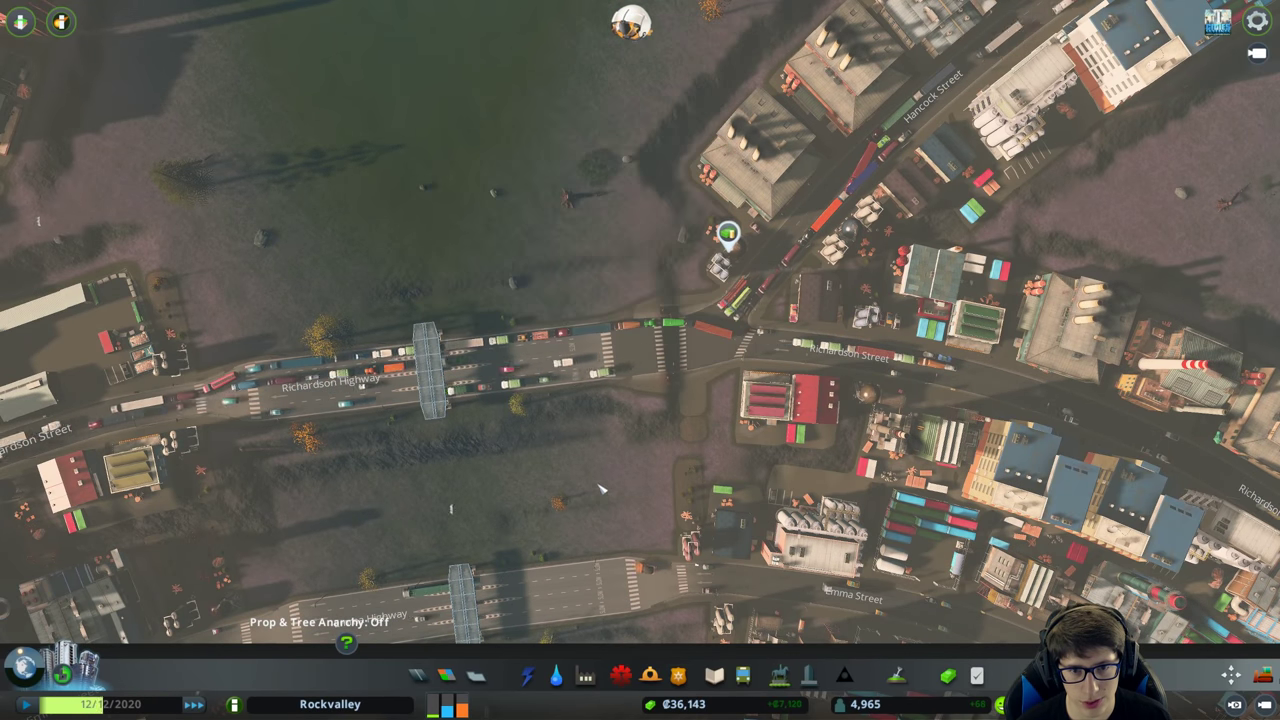
{"action": "left_click", "coordinate": [507, 357]}
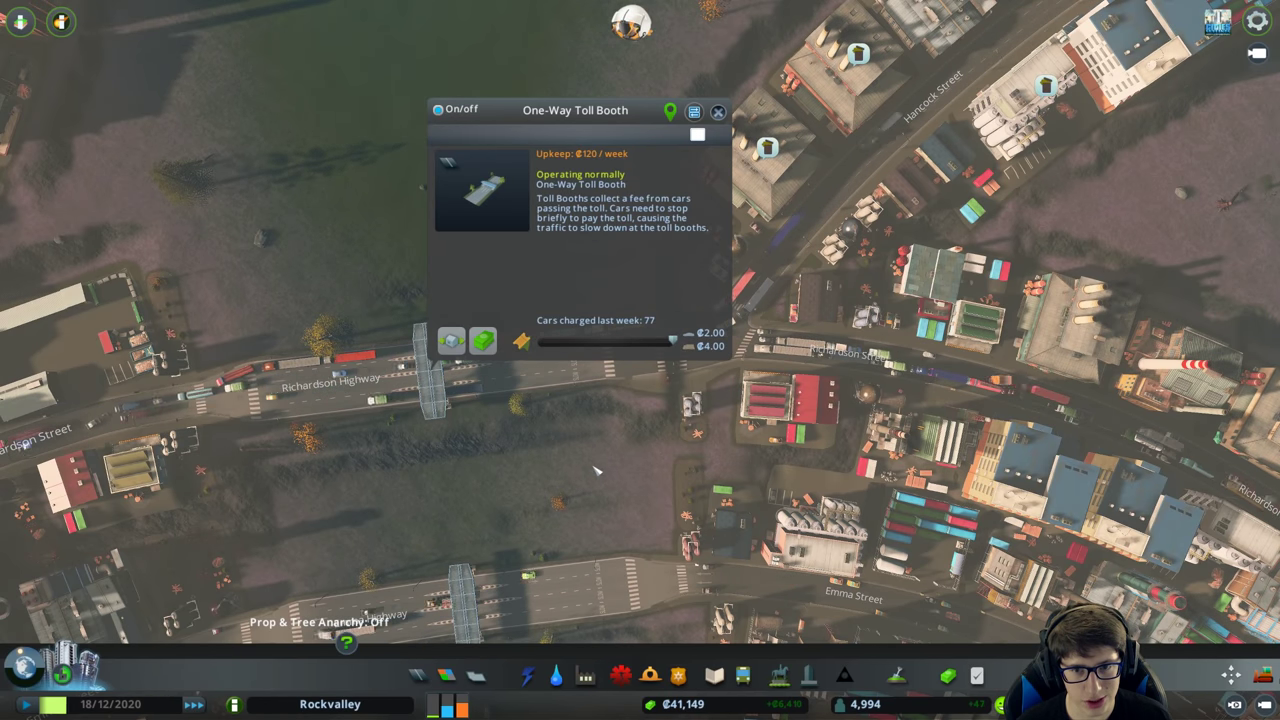
Close the toll booth details and browse the oil industry buildings near the oil field.
{"action": "left_click", "coordinate": [585, 484]}
{"action": "scroll", "coordinate": [584, 483], "scroll_direction": "down", "scroll_amount": 5}
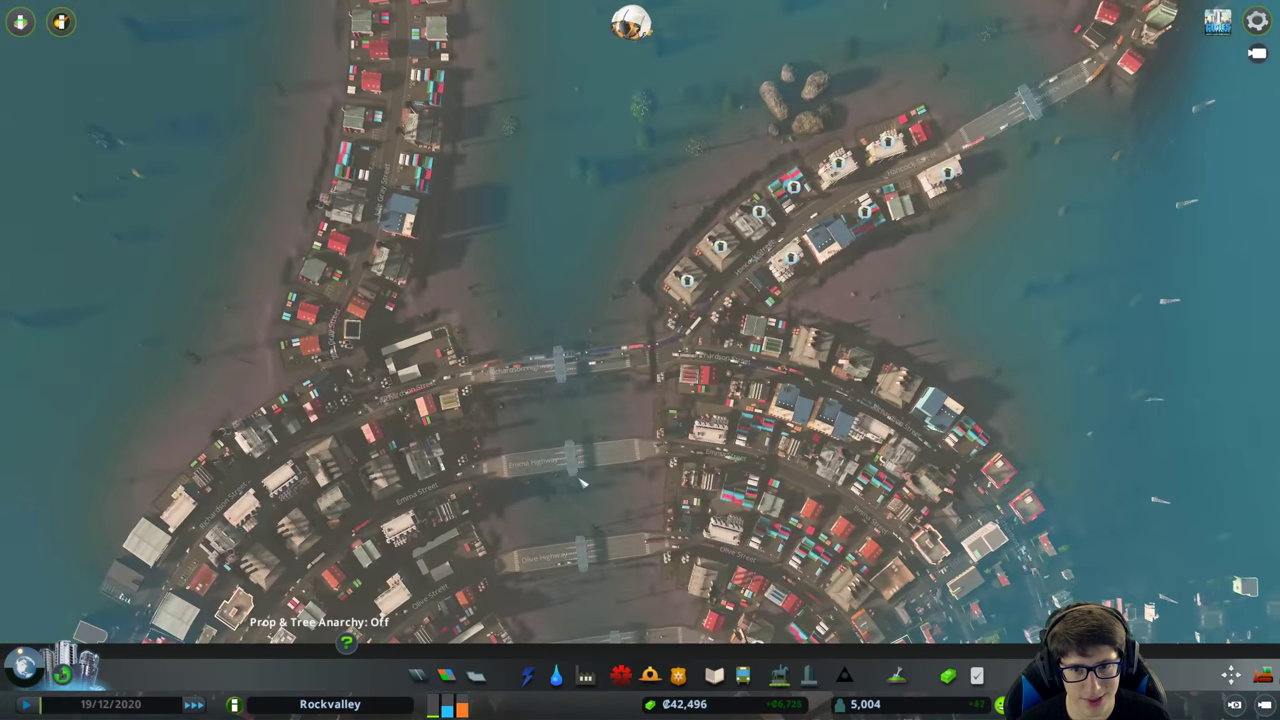
{"action": "scroll", "coordinate": [572, 468], "scroll_direction": "down", "scroll_amount": 3}
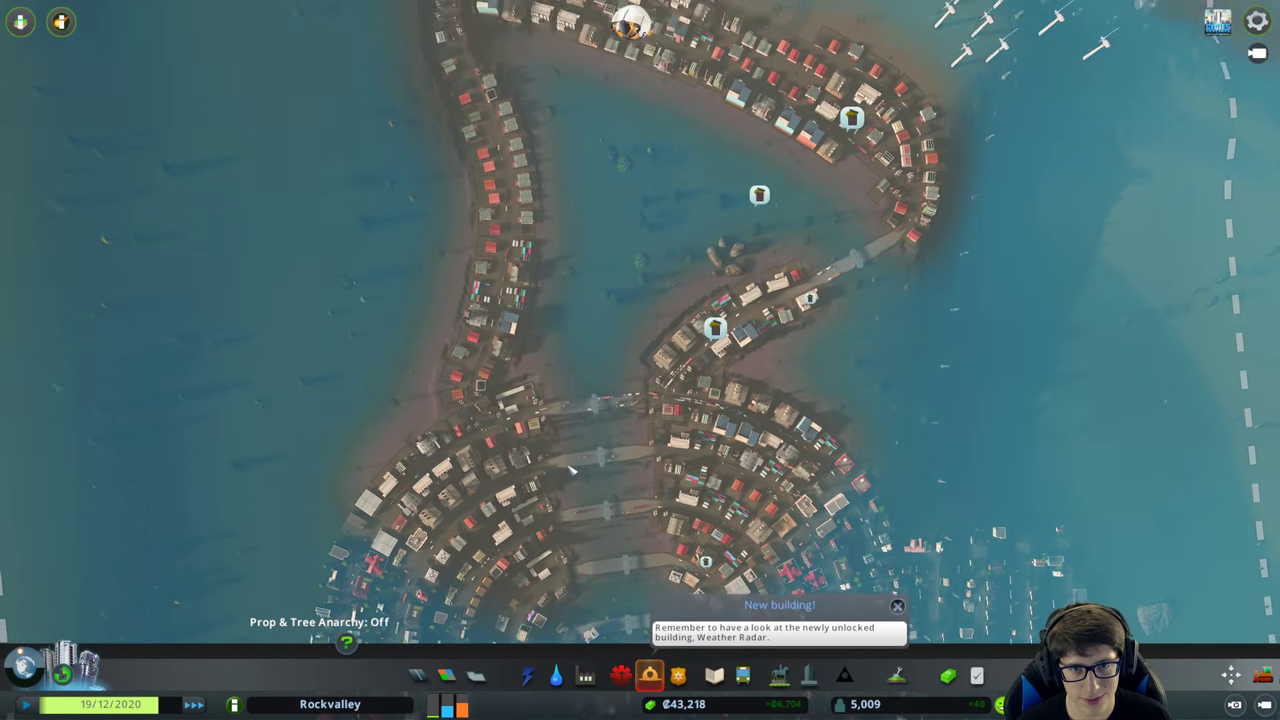
{"action": "key", "text": "w"}
{"action": "scroll", "coordinate": [955, 598], "scroll_direction": "up", "scroll_amount": 3}
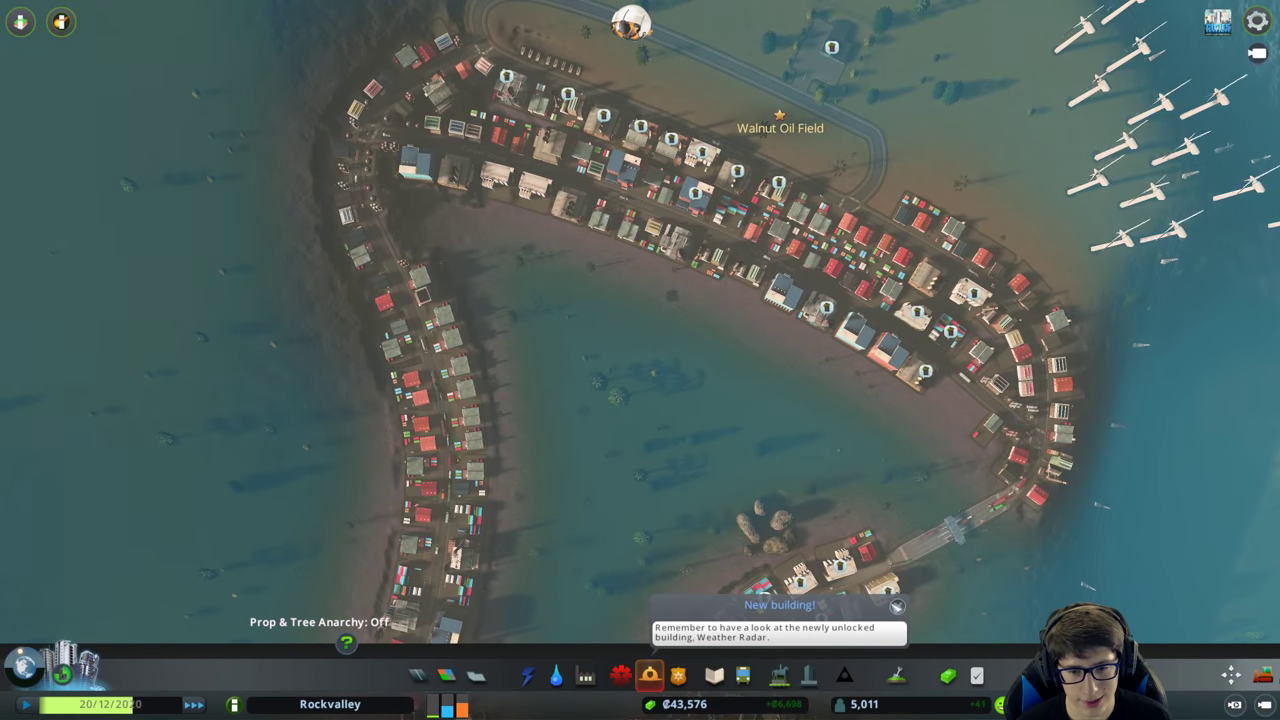
{"action": "scroll", "coordinate": [640, 360], "scroll_direction": "up", "scroll_amount": 5}
{"action": "left_click", "coordinate": [585, 675]}
{"action": "left_click", "coordinate": [680, 615]}
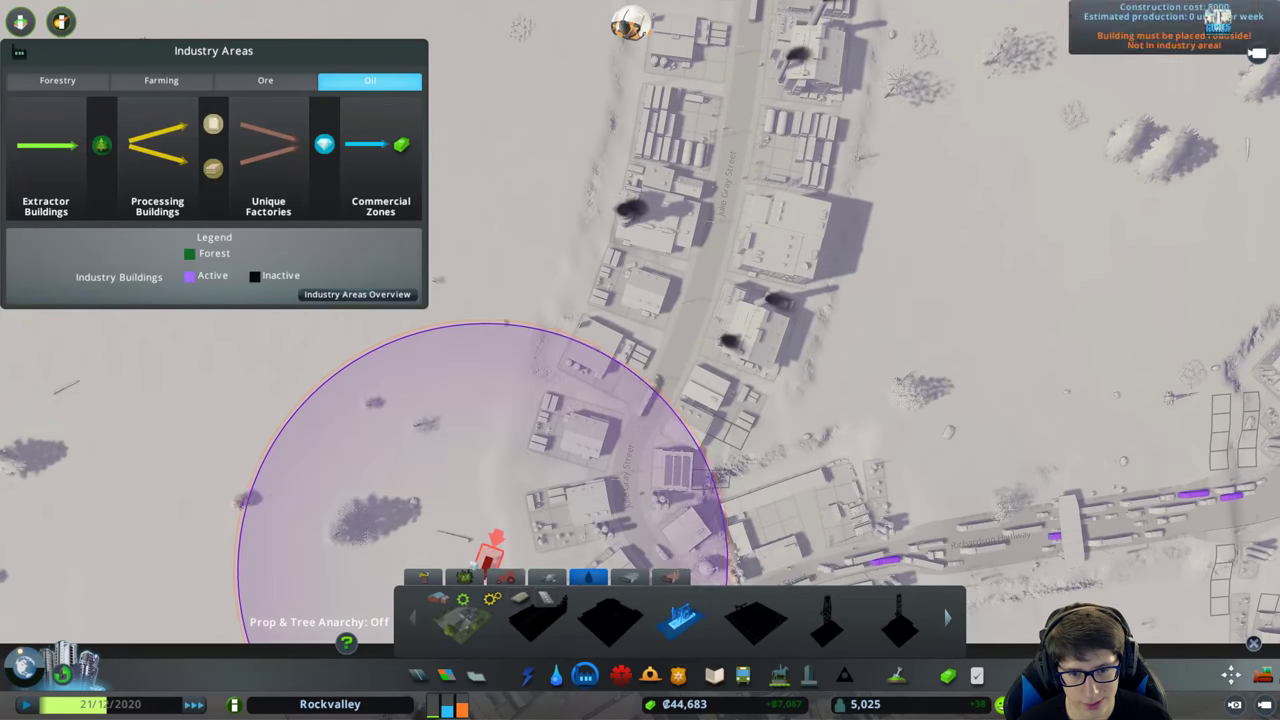
Build a ₡16,000 garbage facility on Julie Gray Street in the industrial area.
{"action": "left_click", "coordinate": [423, 577]}
{"action": "left_click", "coordinate": [463, 620]}
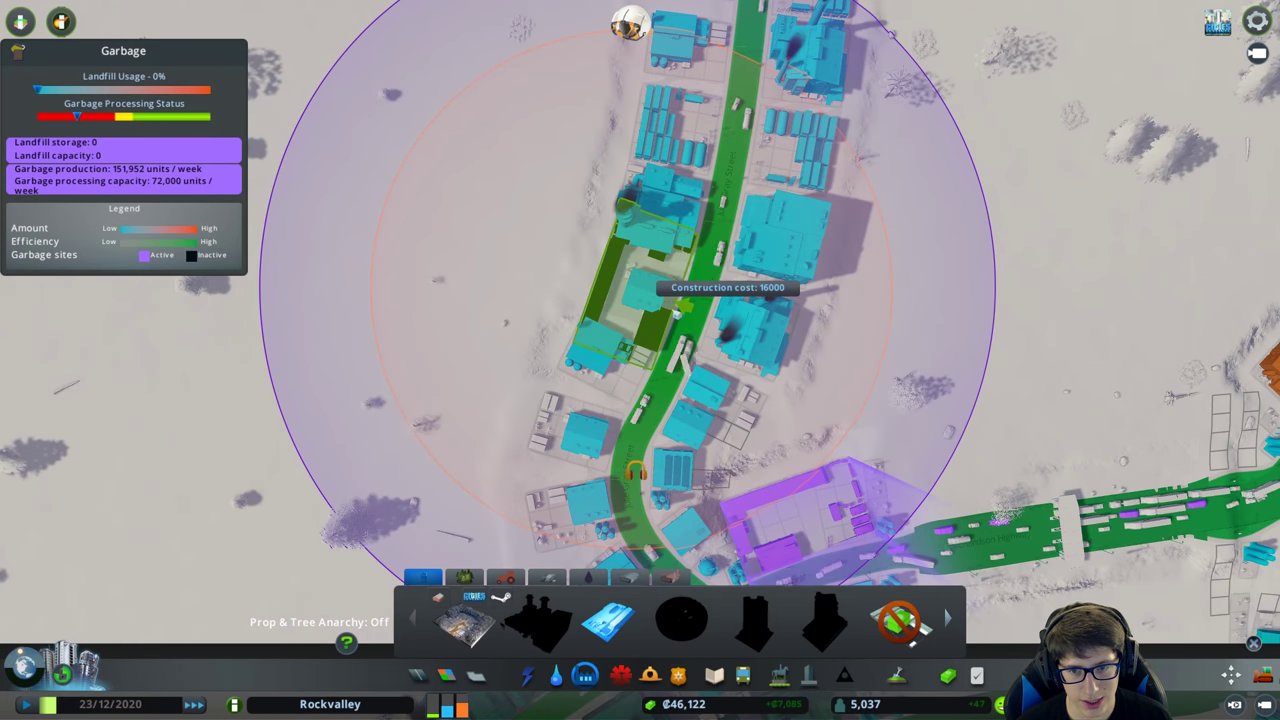
{"action": "left_click", "coordinate": [640, 280]}
{"action": "right_click", "coordinate": [1020, 470]}
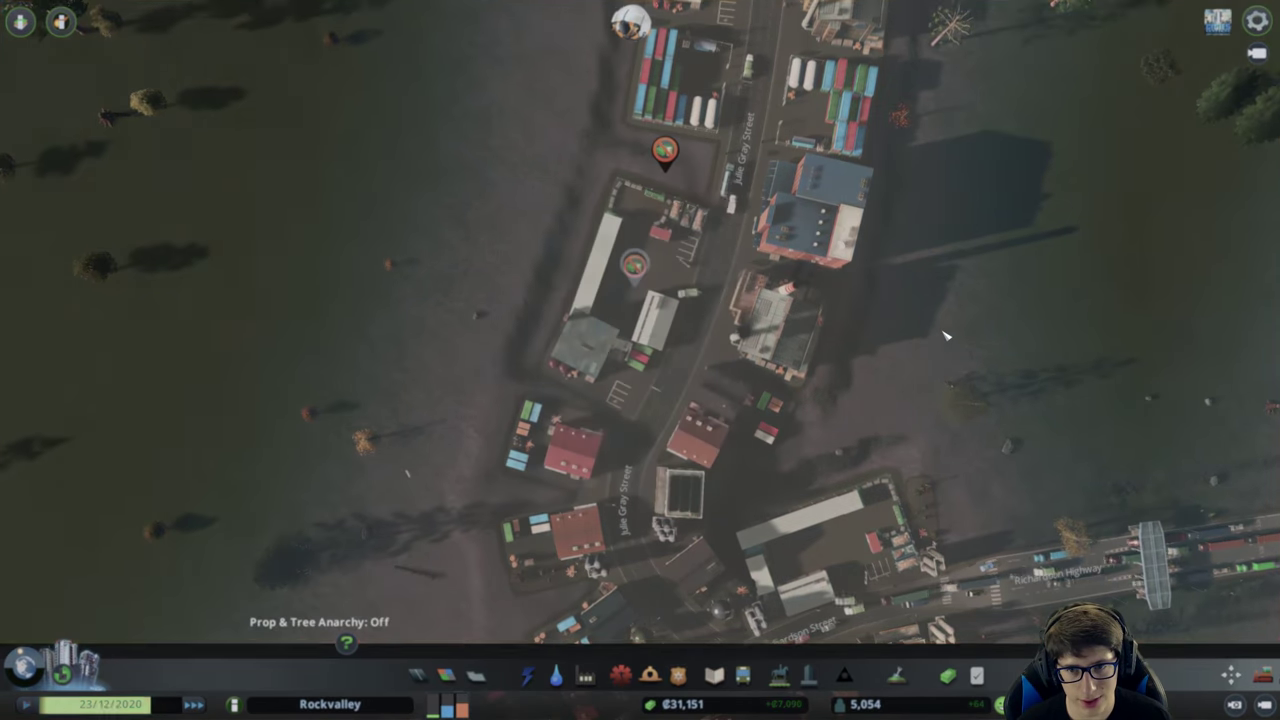
{"action": "key", "text": "d"}
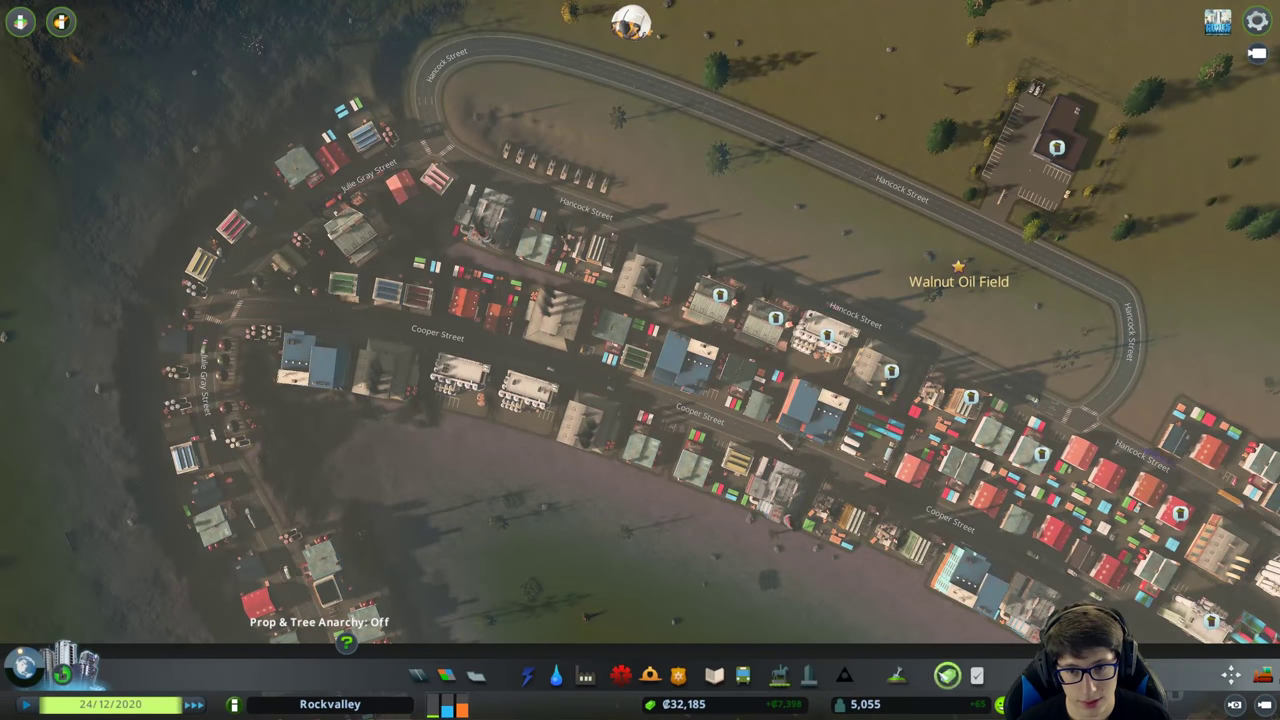
Take the Silver Sunset Bank loan, repay Global Credit, and check Walnut Oil Field's details.
{"action": "key", "text": "F1"}
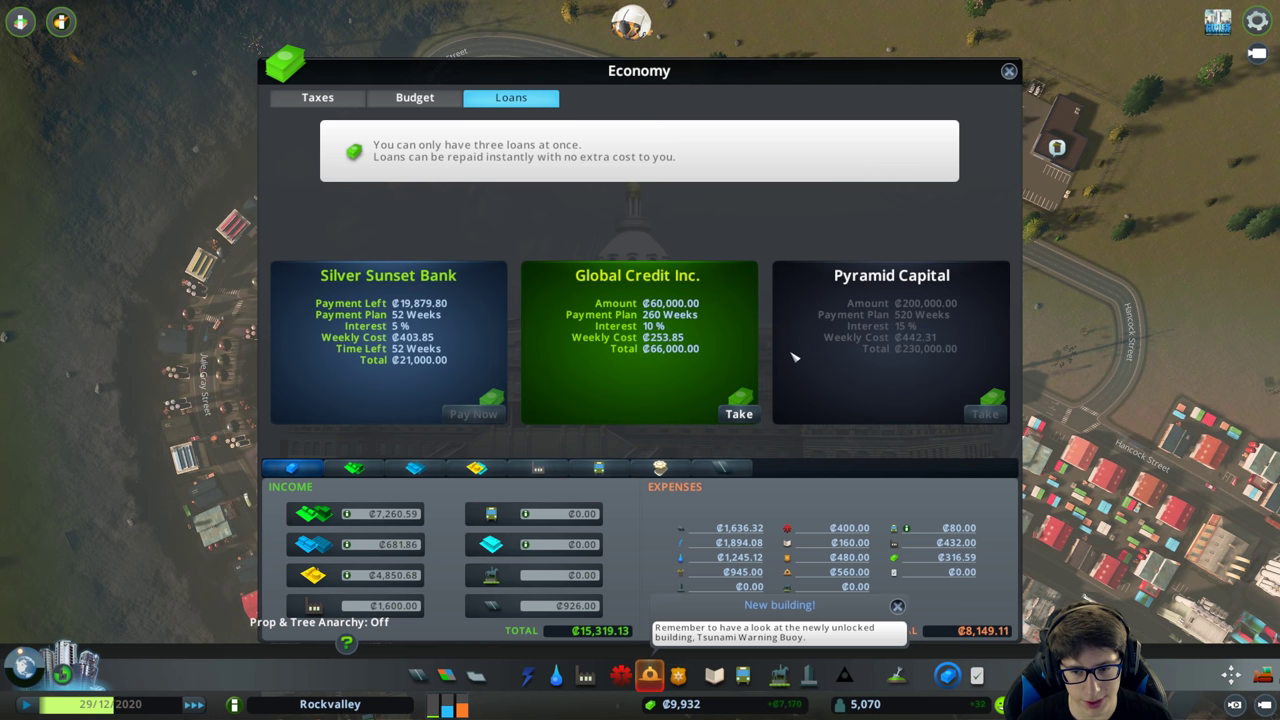
{"action": "key", "text": "Escape"}
{"action": "scroll", "coordinate": [612, 340], "scroll_direction": "up", "scroll_amount": 5}
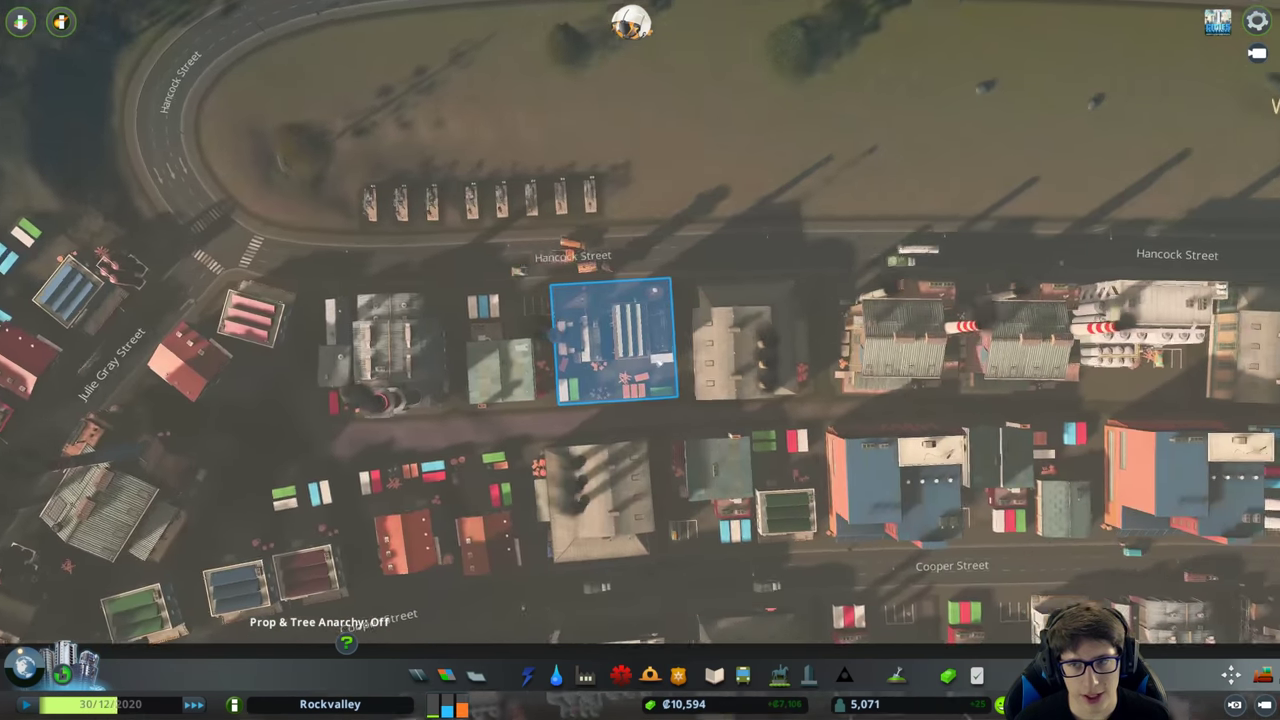
{"action": "scroll", "coordinate": [612, 340], "scroll_direction": "down", "scroll_amount": 3}
{"action": "left_click", "coordinate": [830, 215]}
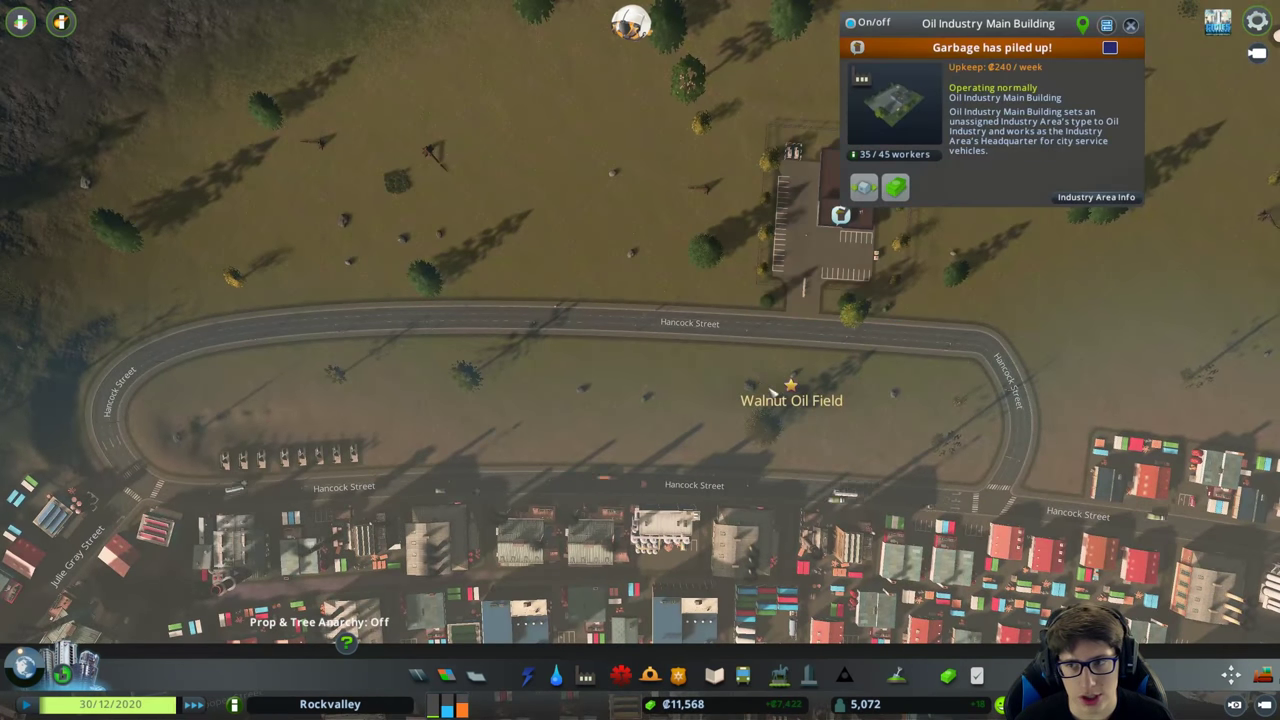
{"action": "left_click", "coordinate": [1075, 199]}
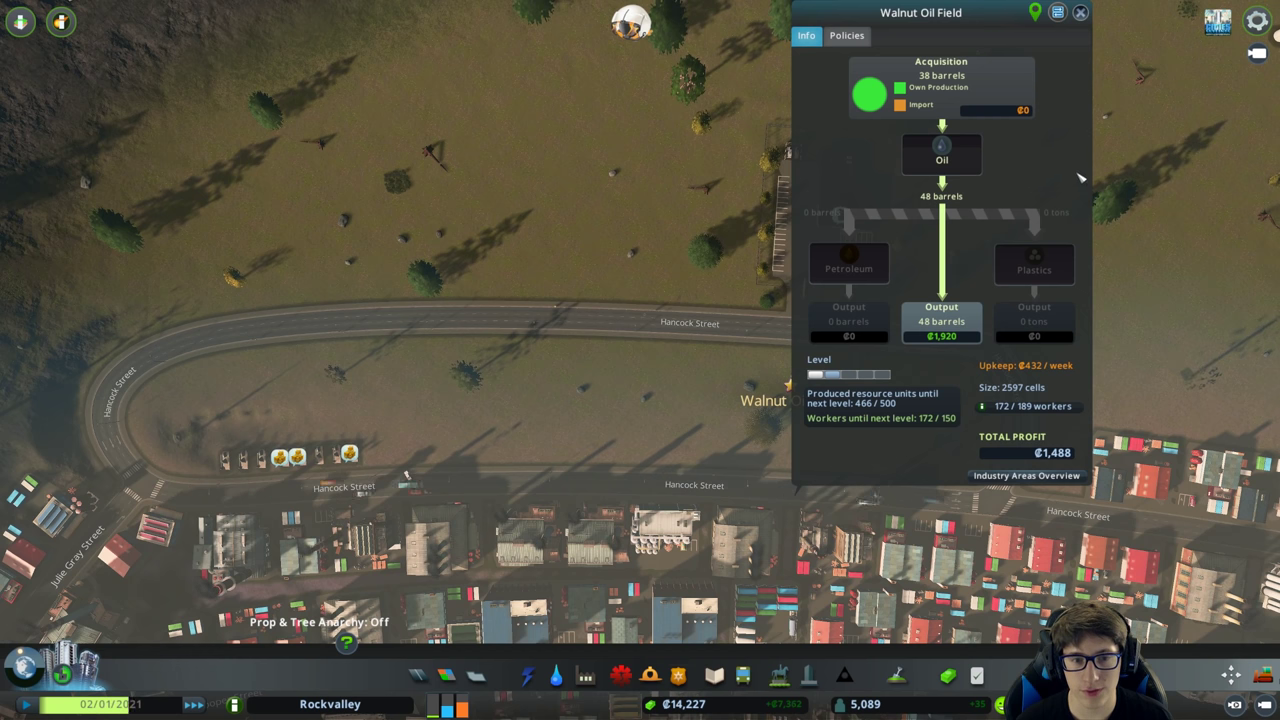
Inspect the small oil pumps, finding one that lacks buyers.
{"action": "key", "text": "a"}
{"action": "key", "text": "Escape"}
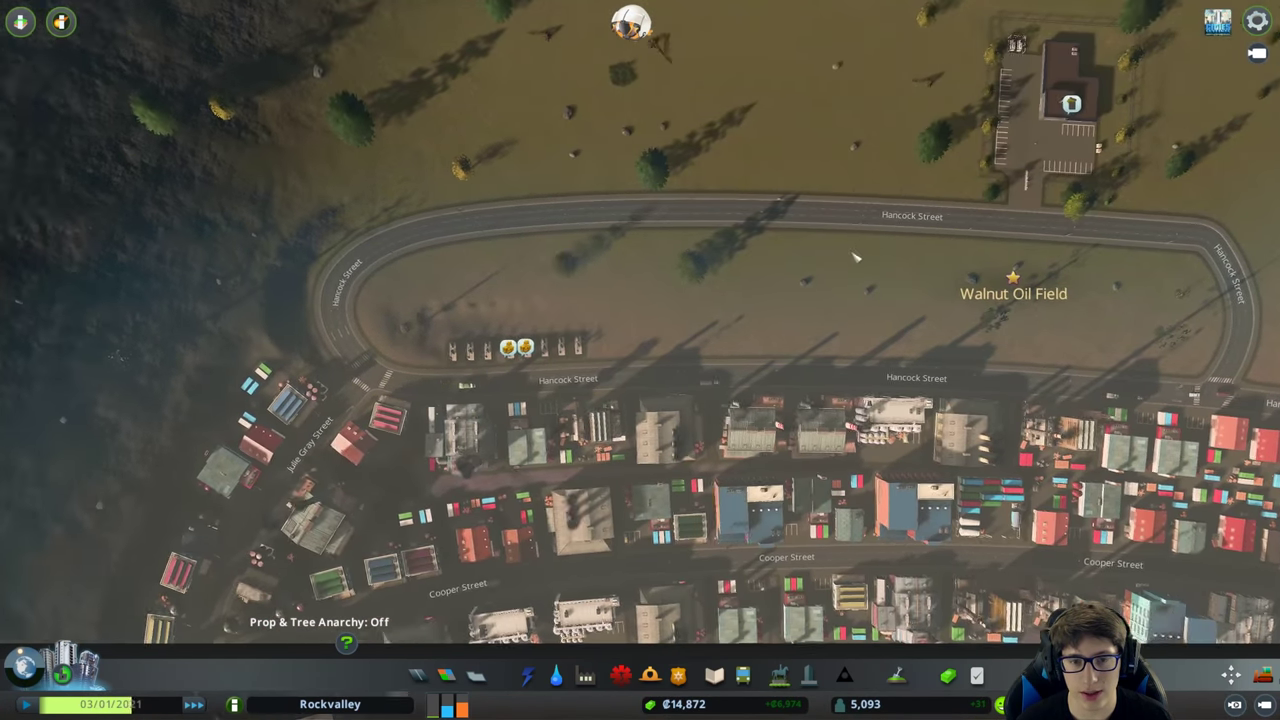
{"action": "scroll", "coordinate": [855, 257], "scroll_direction": "up", "scroll_amount": 5}
{"action": "key", "text": "e"}
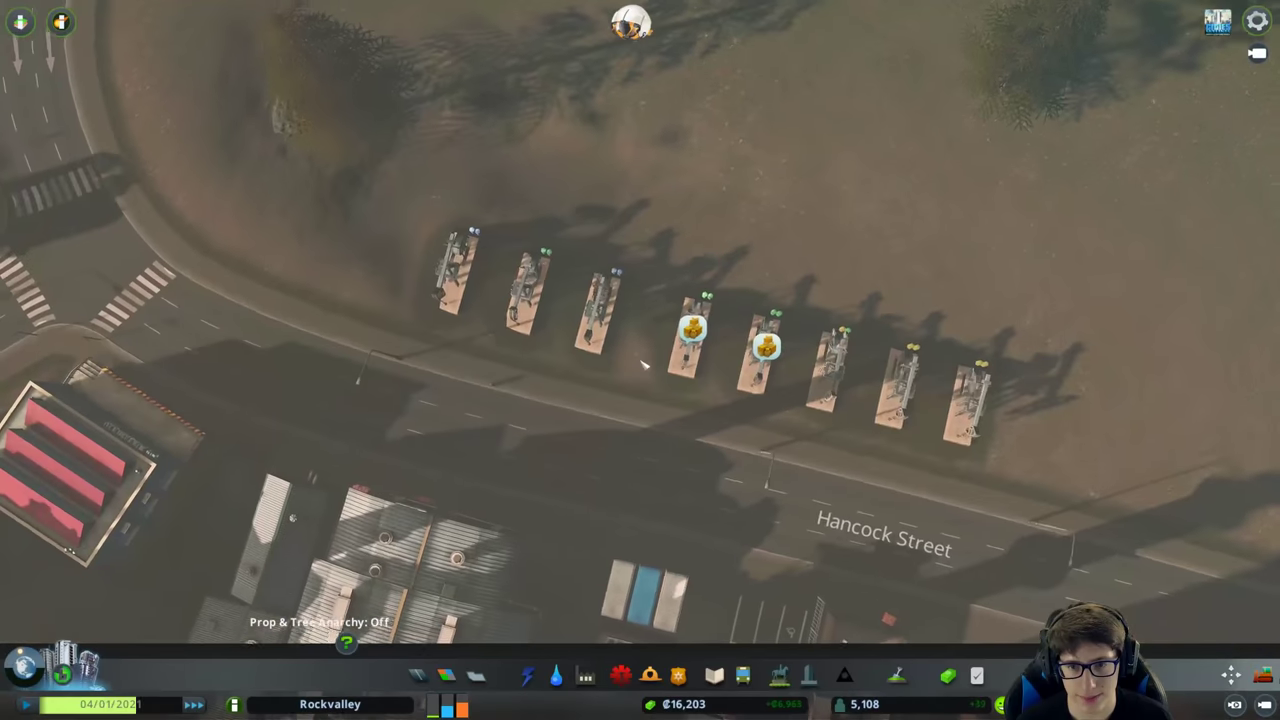
{"action": "left_click", "coordinate": [737, 345]}
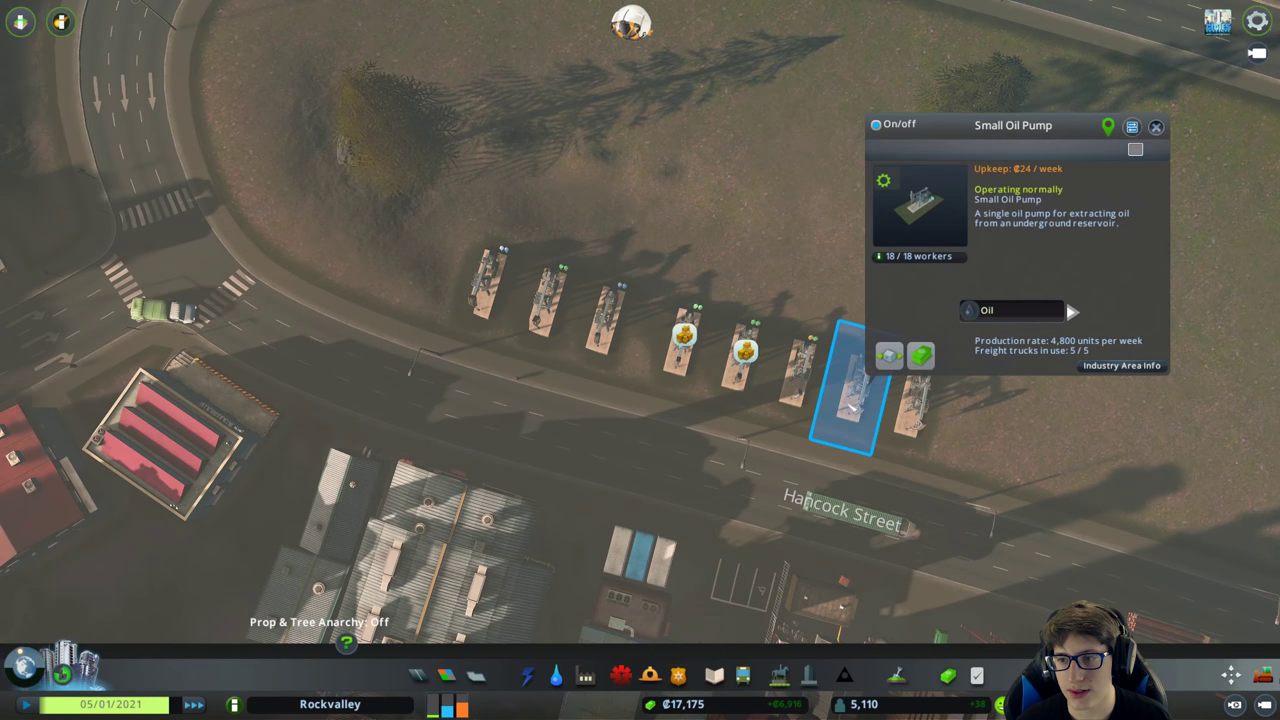
{"action": "left_click", "coordinate": [685, 368]}
{"action": "right_click", "coordinate": [818, 467]}
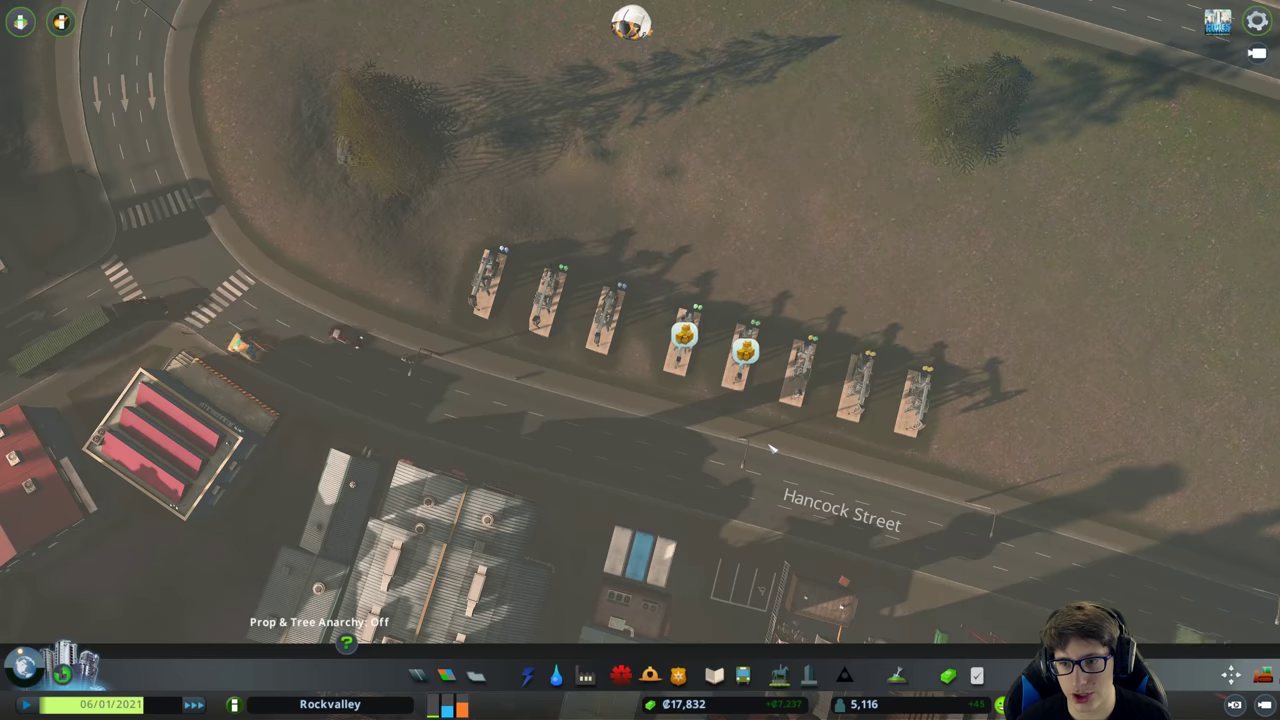
{"action": "scroll", "coordinate": [646, 374], "scroll_direction": "down", "scroll_amount": 10}
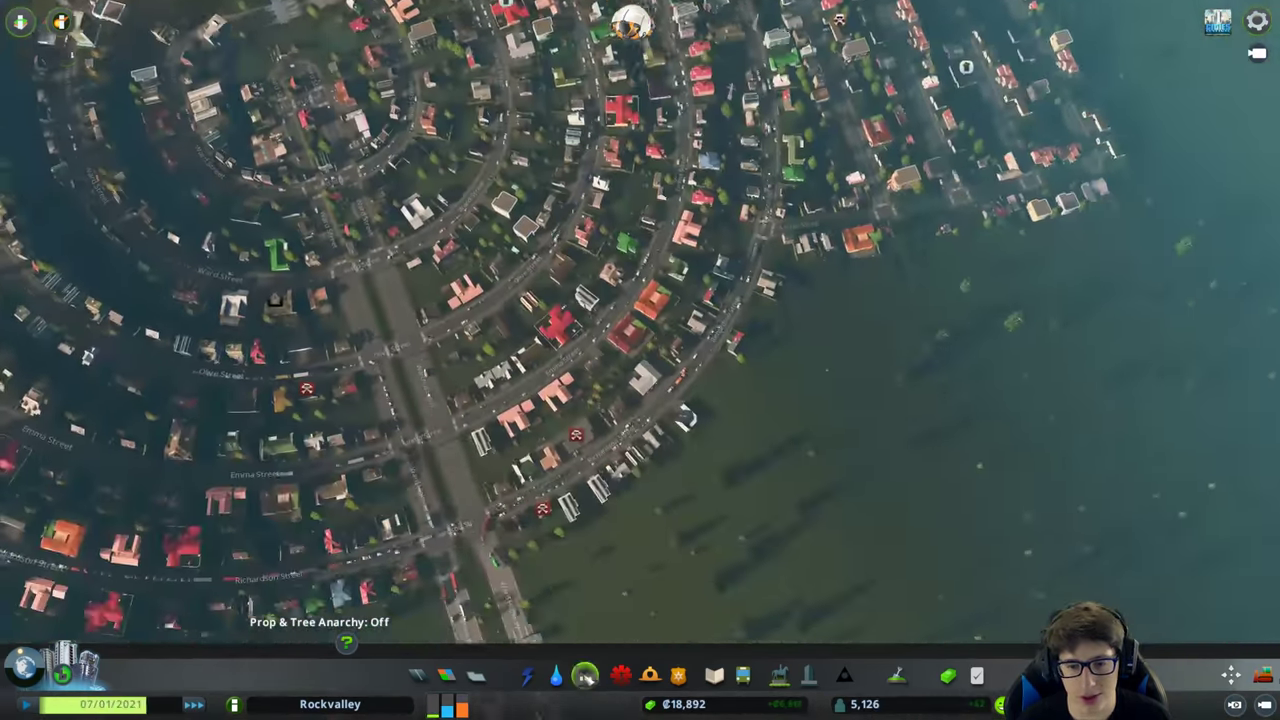
Move from the garbage landfill options to the Oil buildings, with Walnut Oil Field at level 2.
{"action": "left_click", "coordinate": [585, 675]}
{"action": "key", "text": "s"}
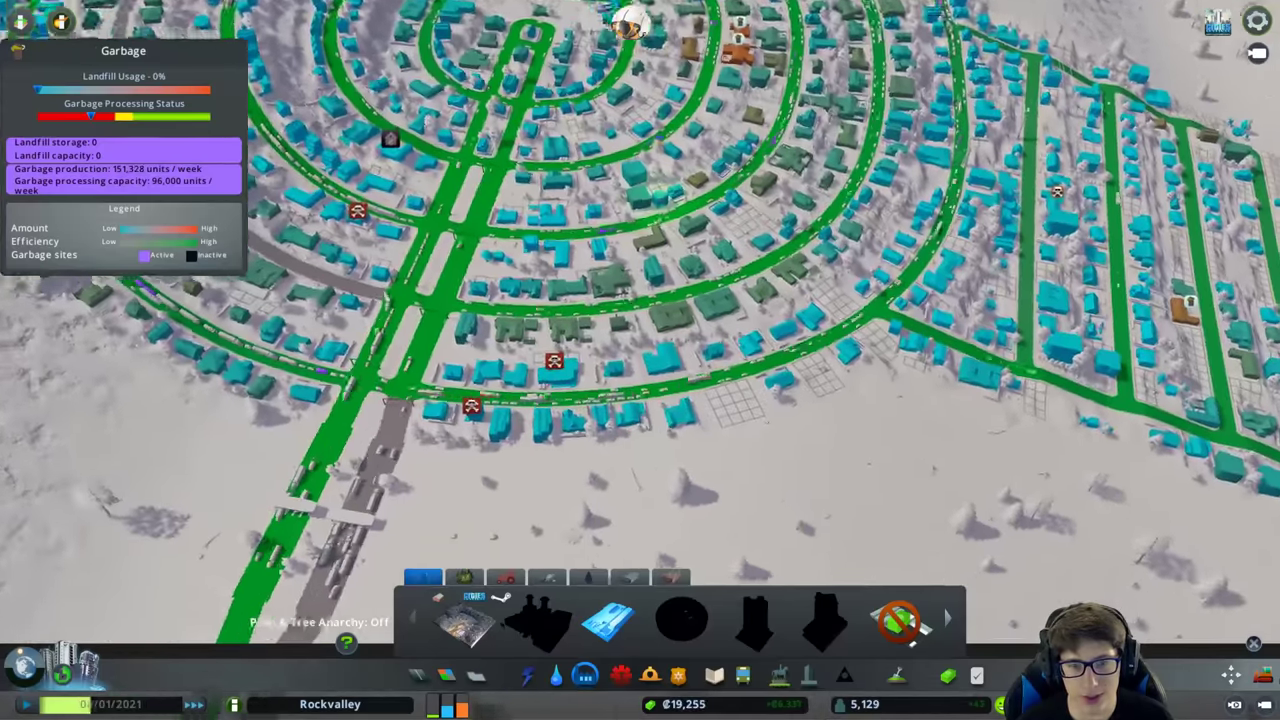
{"action": "left_click", "coordinate": [465, 620]}
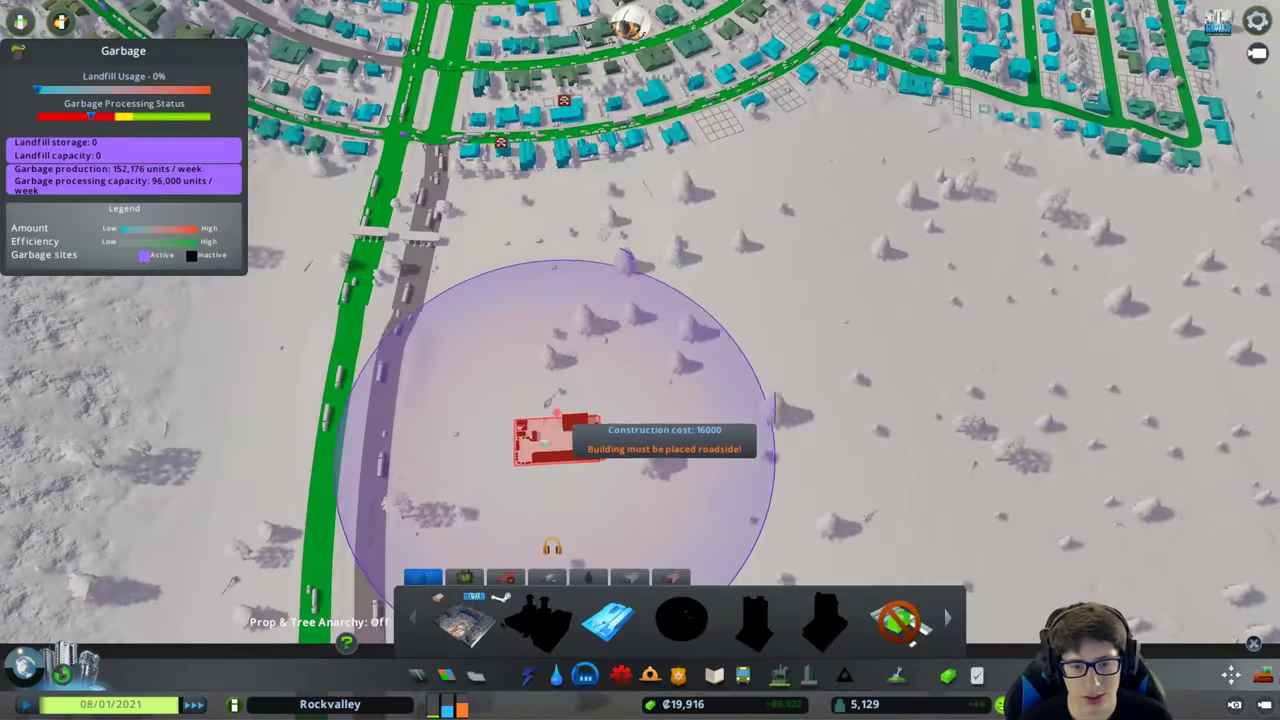
{"action": "key", "text": "w"}
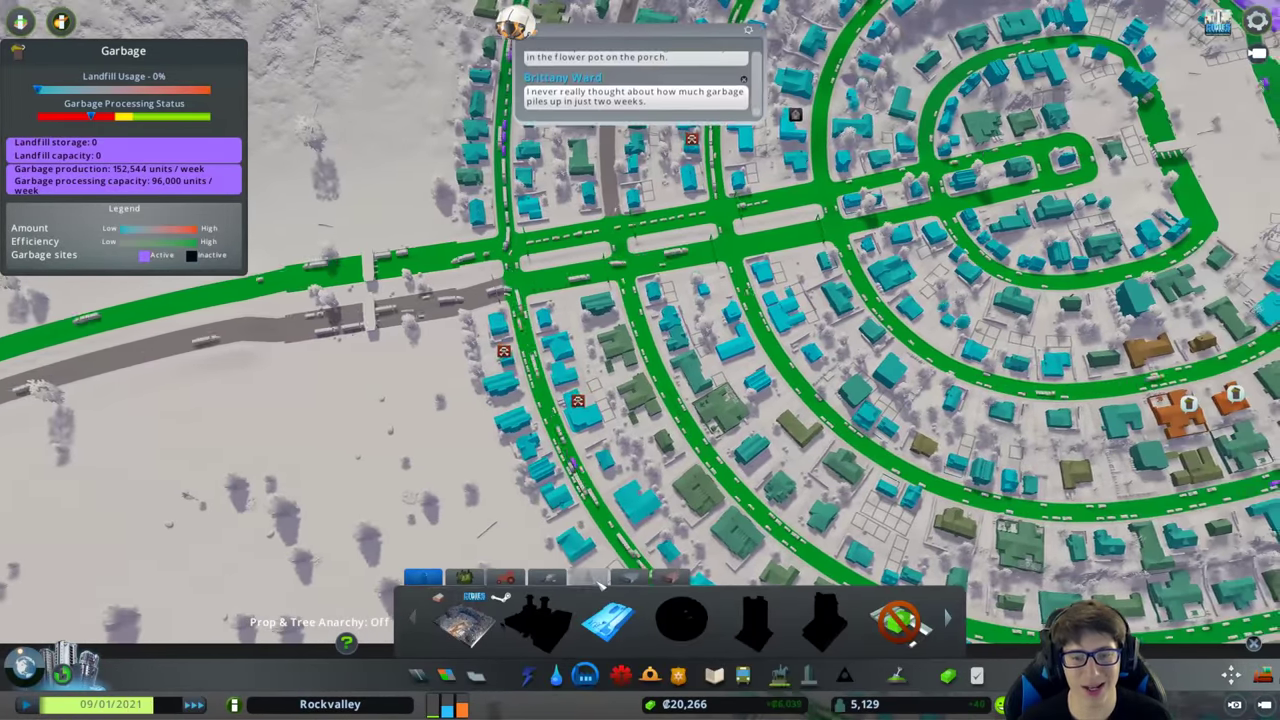
{"action": "left_click", "coordinate": [590, 578]}
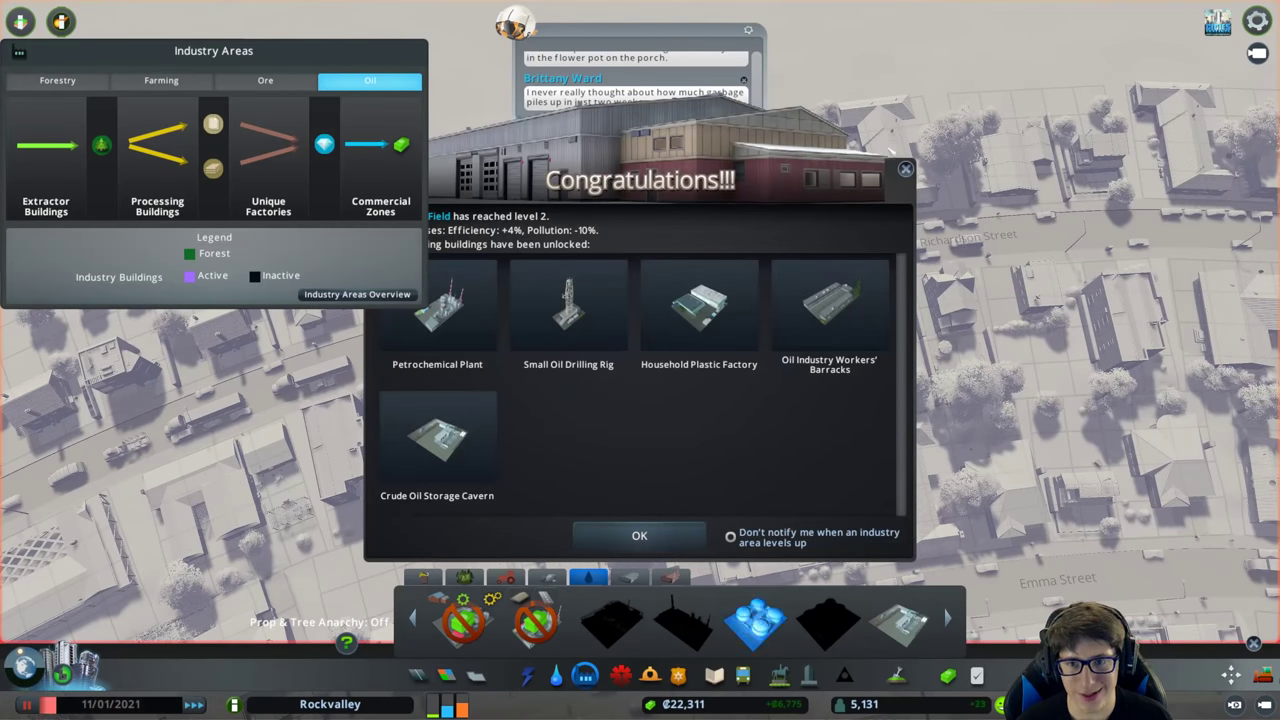
{"action": "scroll", "coordinate": [820, 613], "scroll_direction": "down", "scroll_amount": 2}
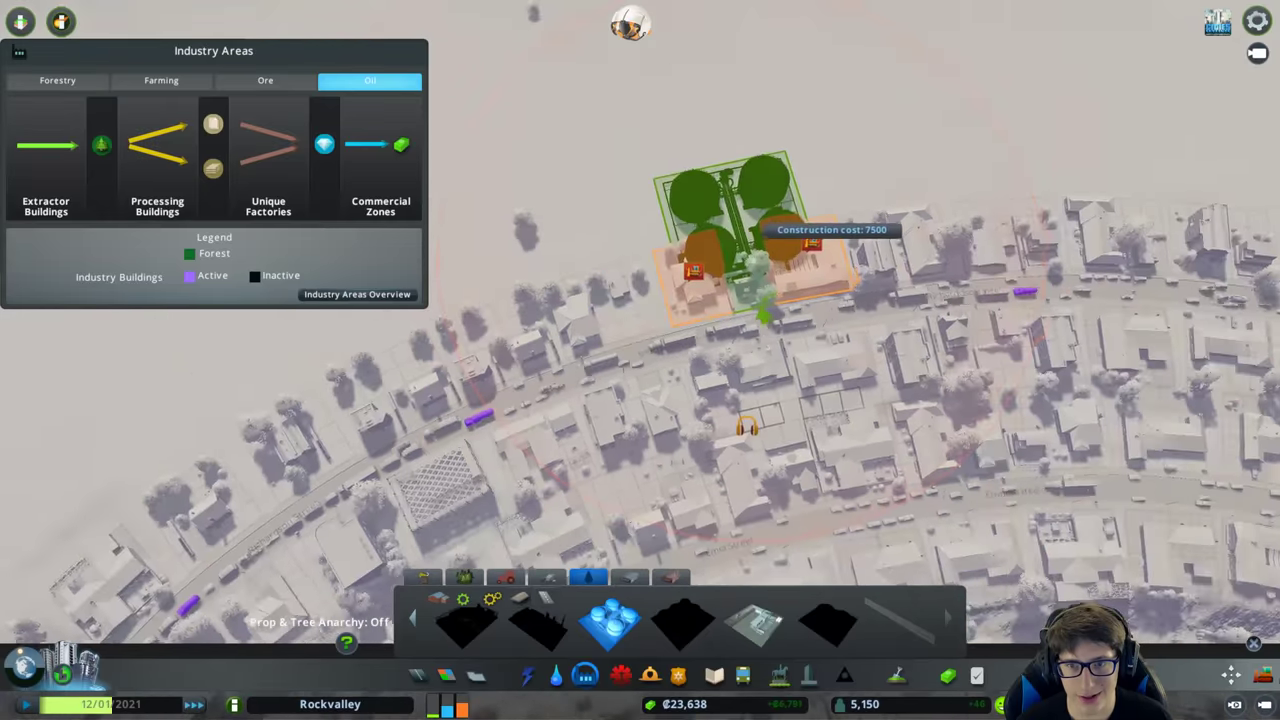
{"action": "key", "text": "Escape"}
{"action": "left_click", "coordinate": [418, 675]}
{"action": "scroll", "coordinate": [605, 308], "scroll_direction": "down", "scroll_amount": 5}
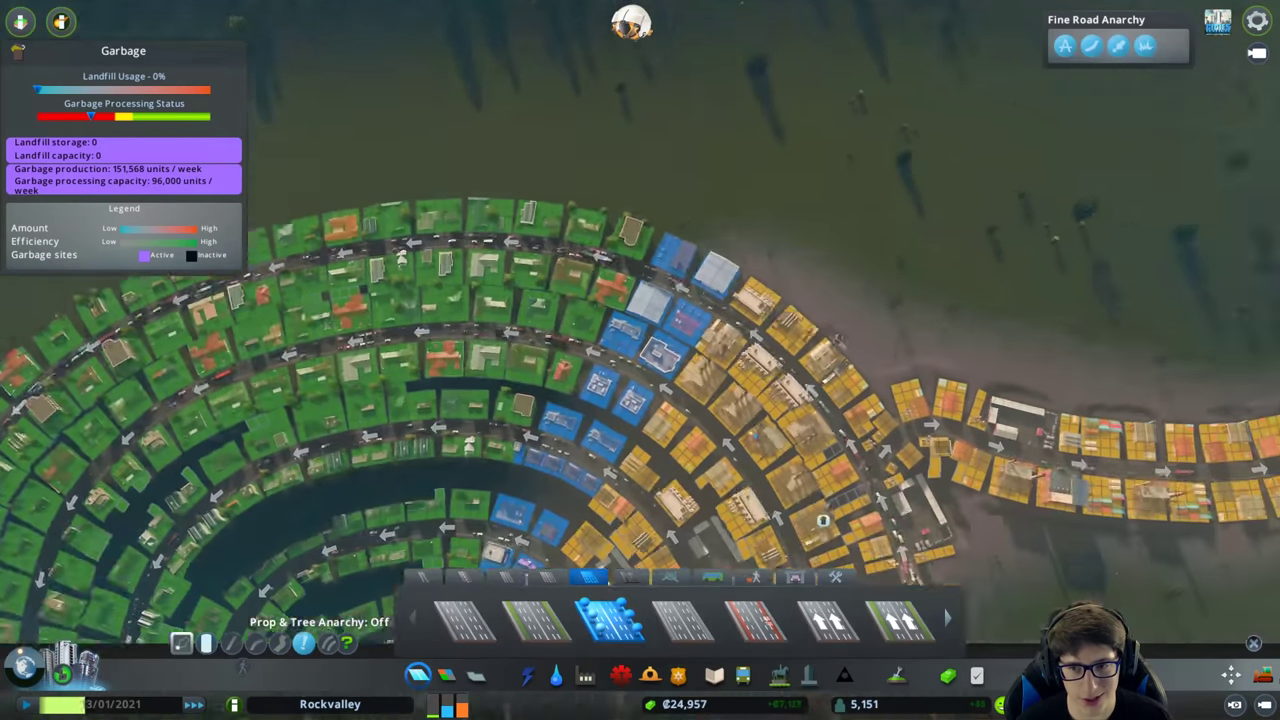
{"action": "scroll", "coordinate": [605, 308], "scroll_direction": "up", "scroll_amount": 3}
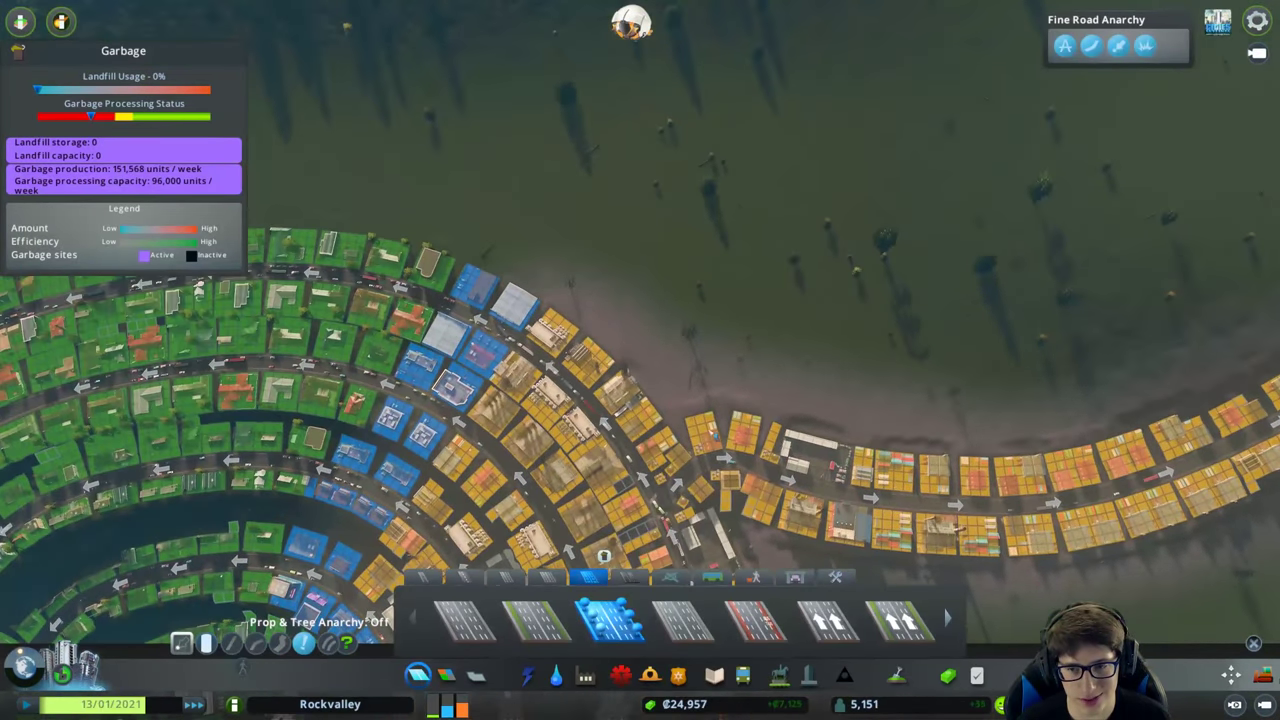
{"action": "key", "text": "w"}
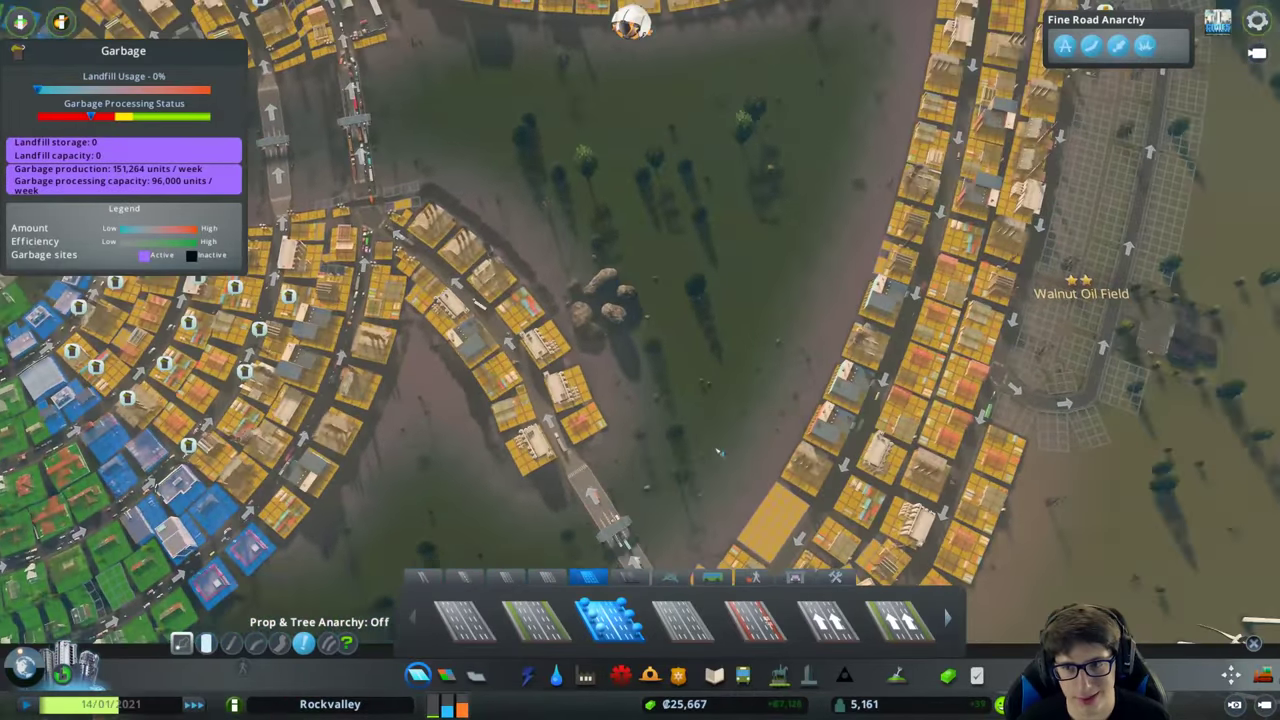
{"action": "key", "text": "s"}
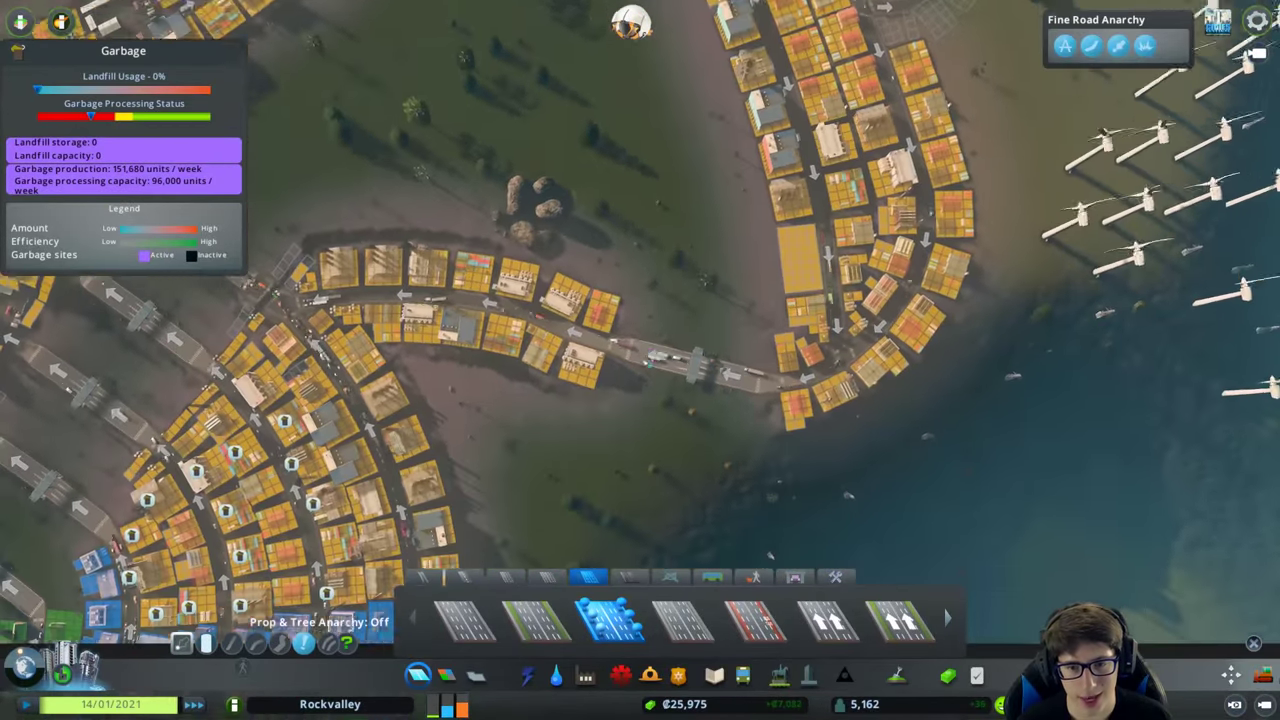
{"action": "scroll", "coordinate": [640, 360], "scroll_direction": "up", "scroll_amount": 3}
{"action": "key", "text": "a"}
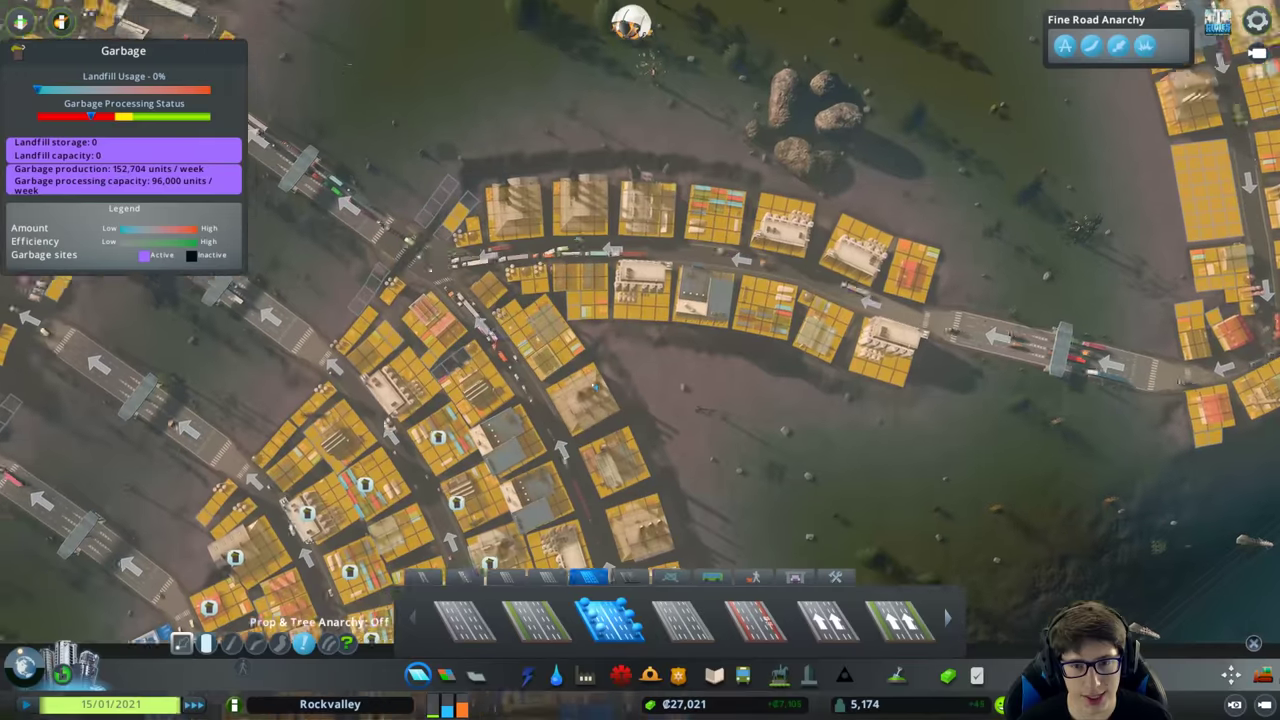
{"action": "key", "text": "w"}
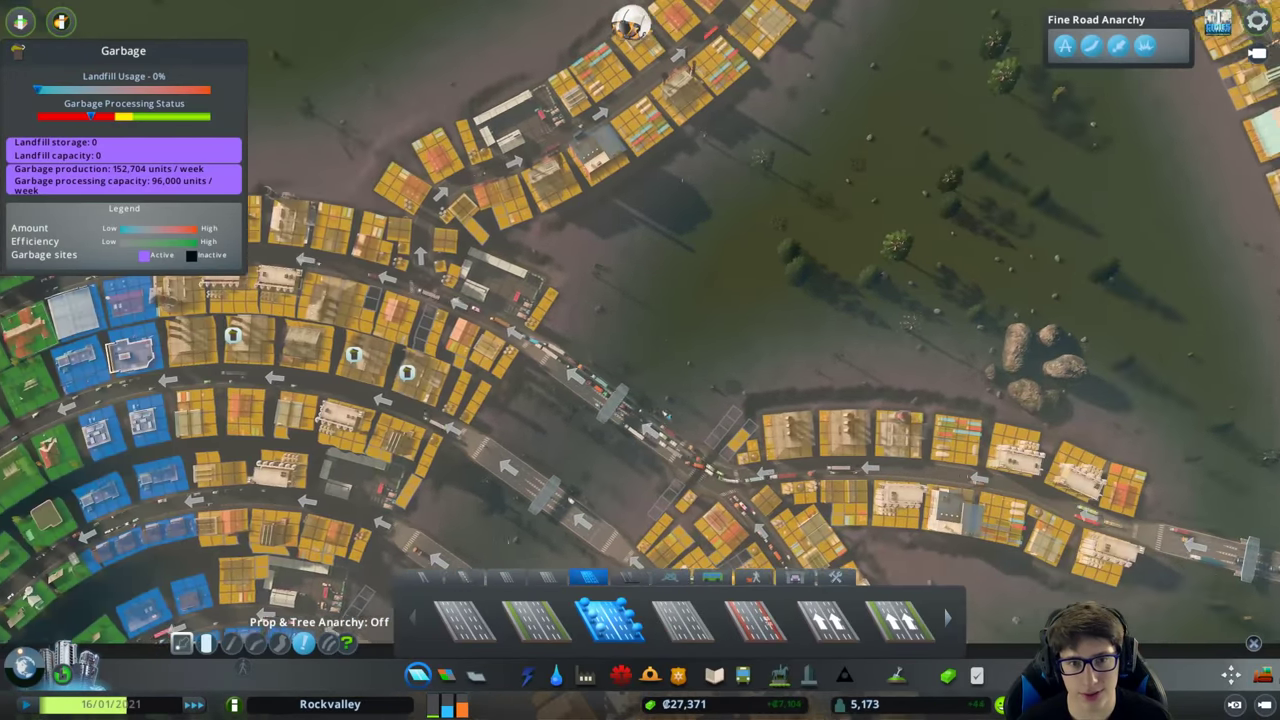
{"action": "scroll", "coordinate": [553, 227], "scroll_direction": "up", "scroll_amount": 3}
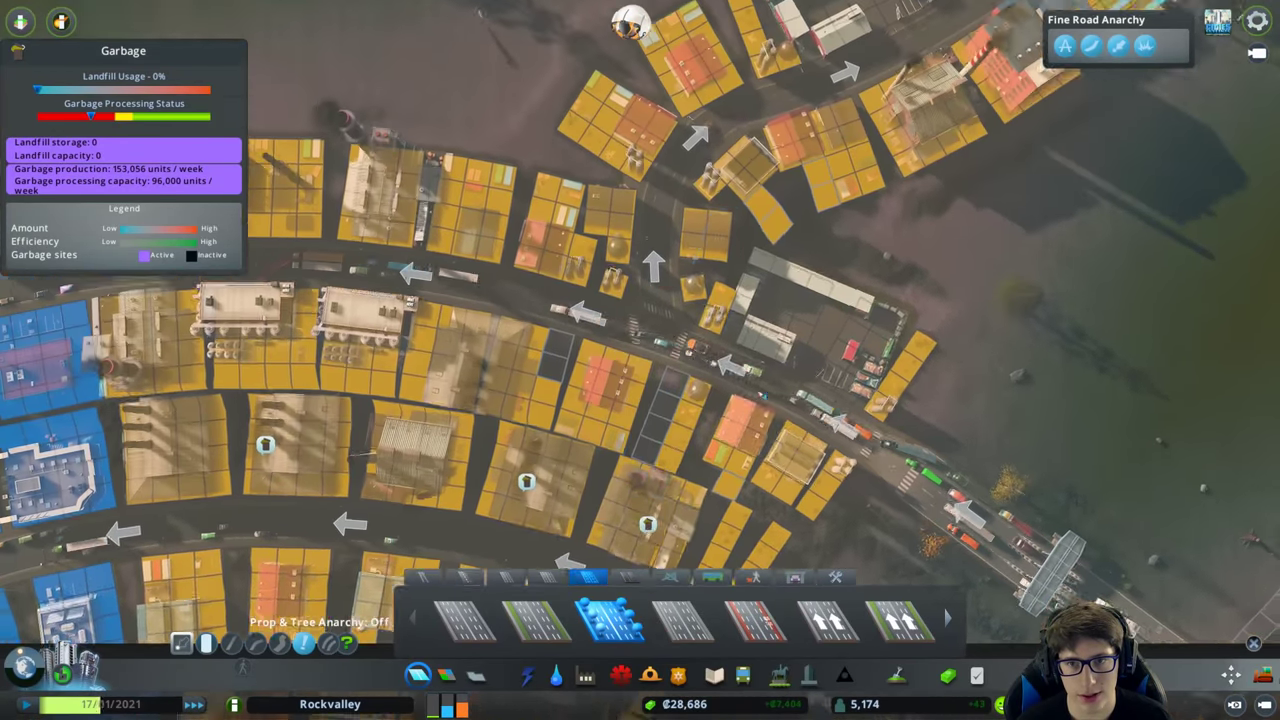
{"action": "key", "text": "q"}
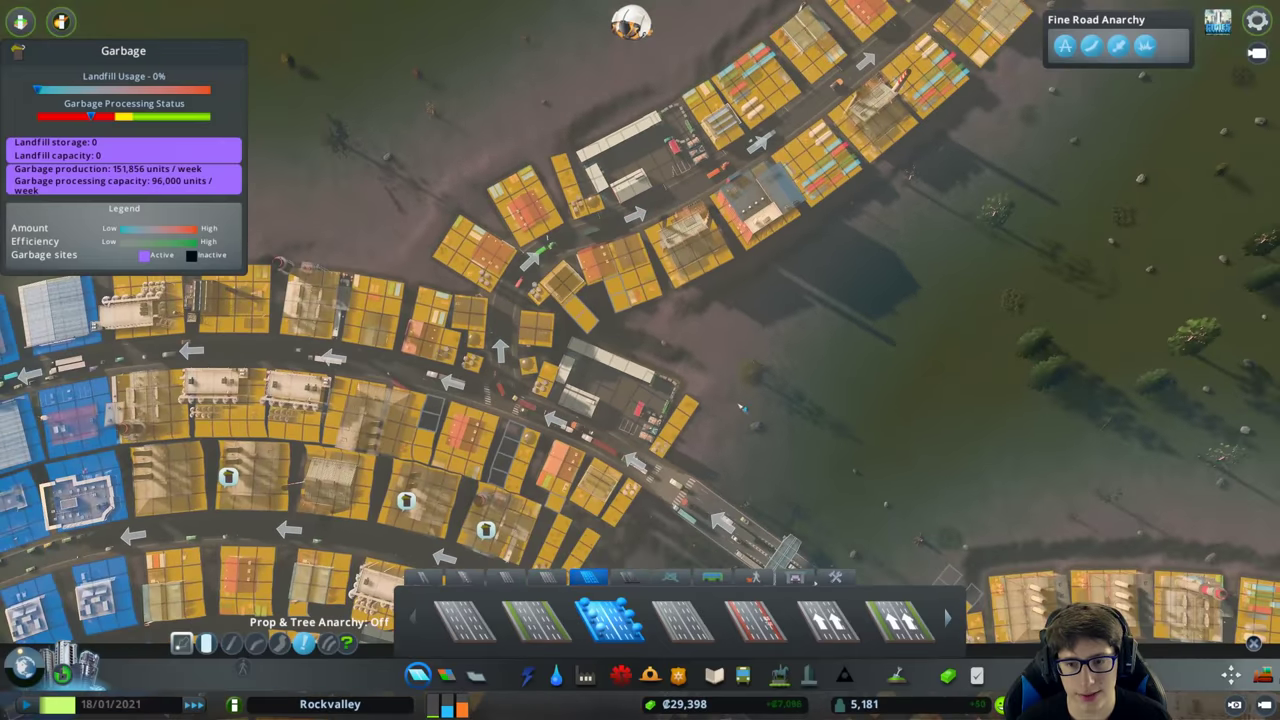
{"action": "key", "text": "d"}
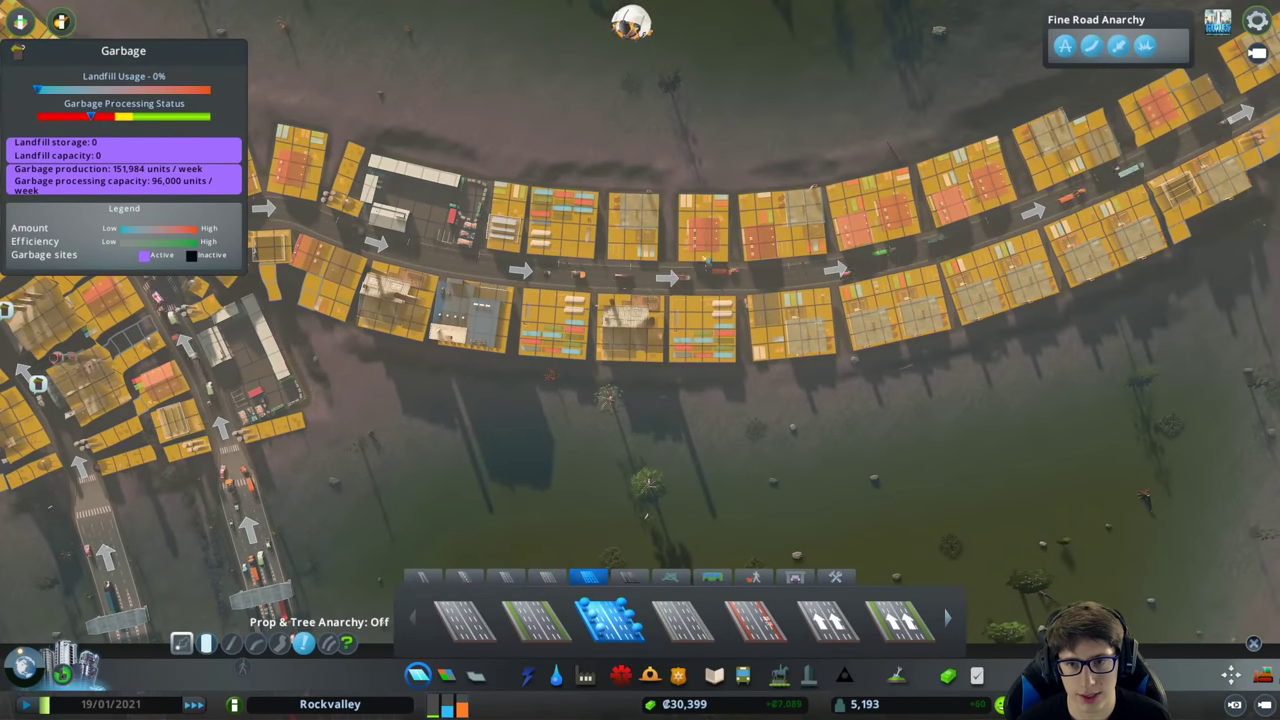
{"action": "key", "text": "q"}
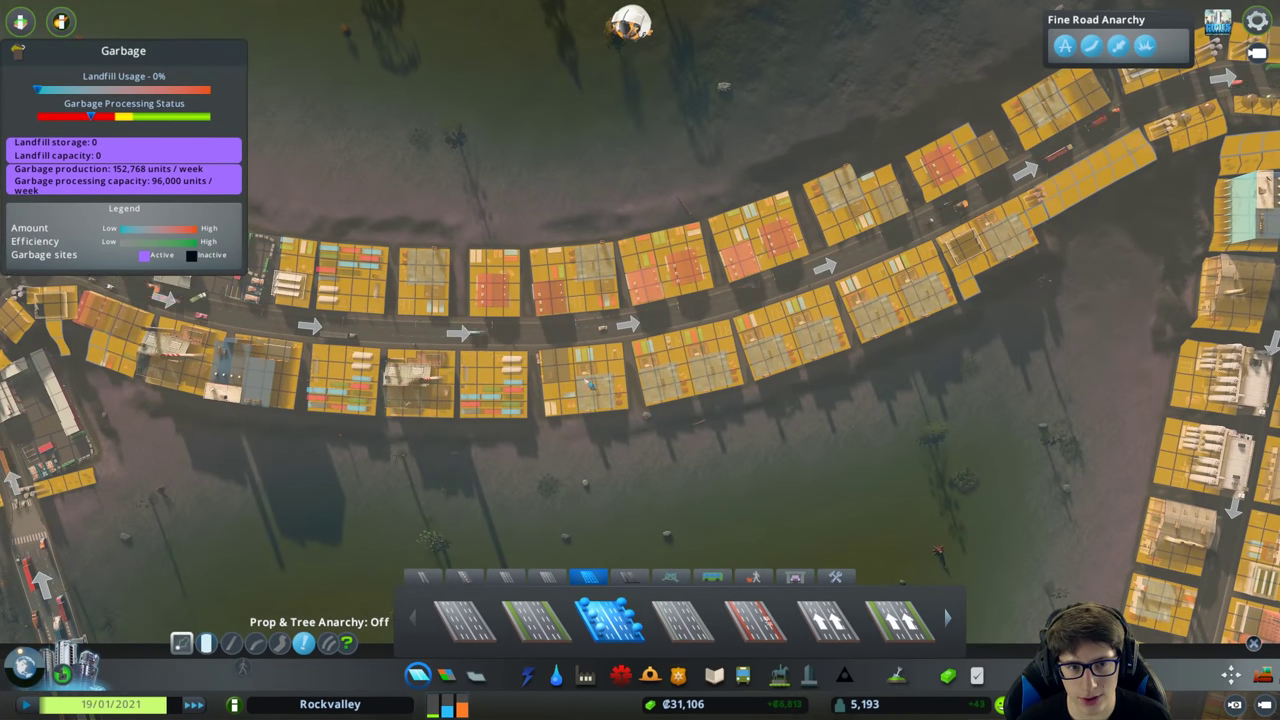
{"action": "scroll", "coordinate": [583, 540], "scroll_direction": "up", "scroll_amount": 3}
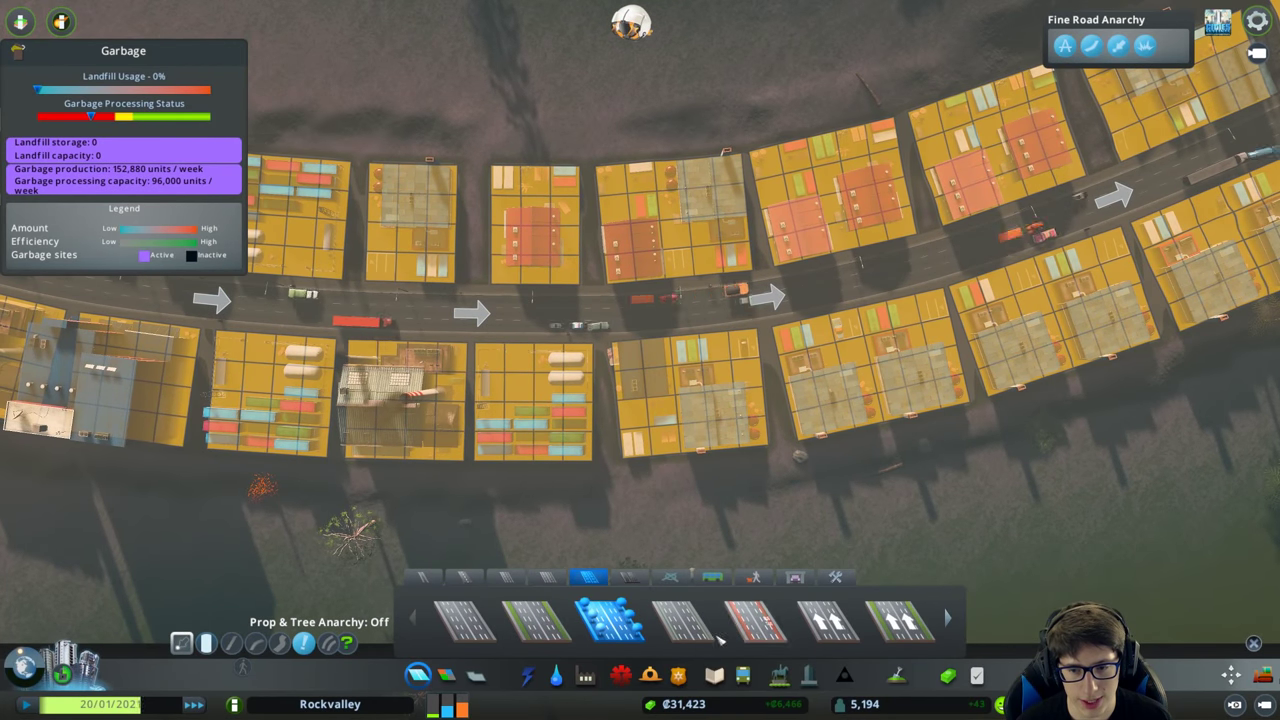
Place a row of oil storage tanks along Julie Gray Street, leaving about ₡5,186.
{"action": "left_click", "coordinate": [588, 577]}
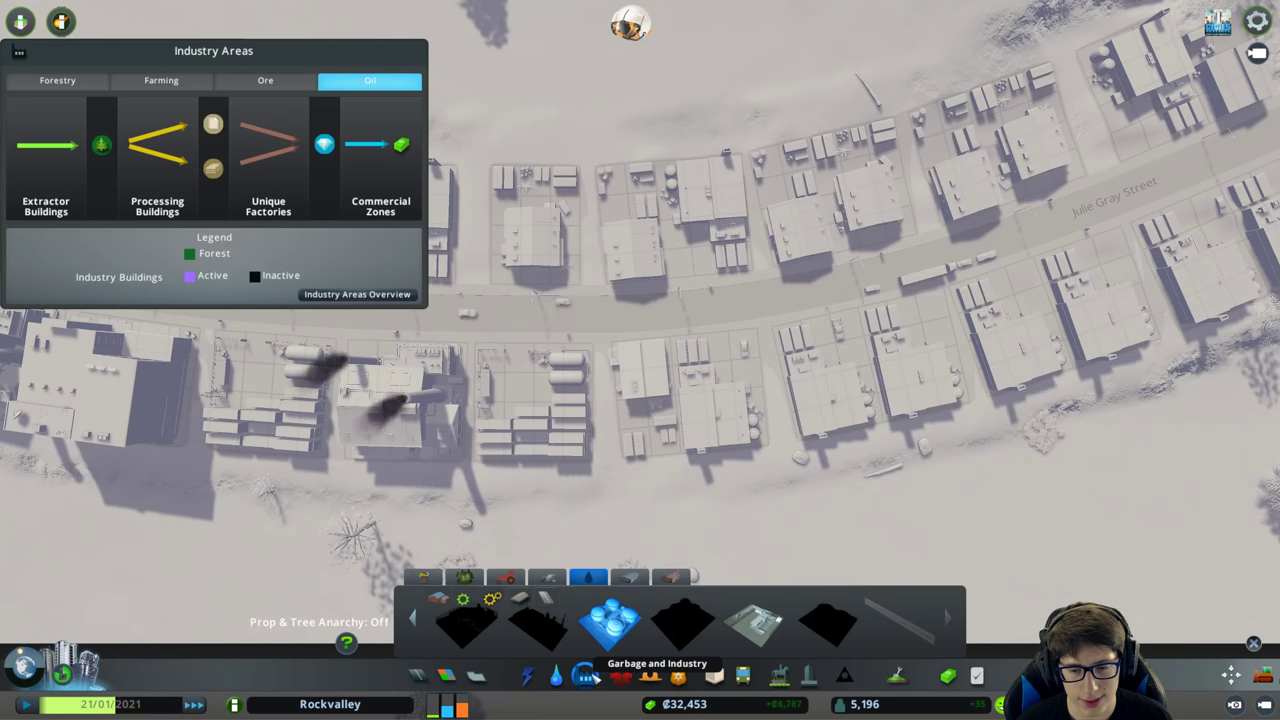
{"action": "left_click", "coordinate": [670, 460]}
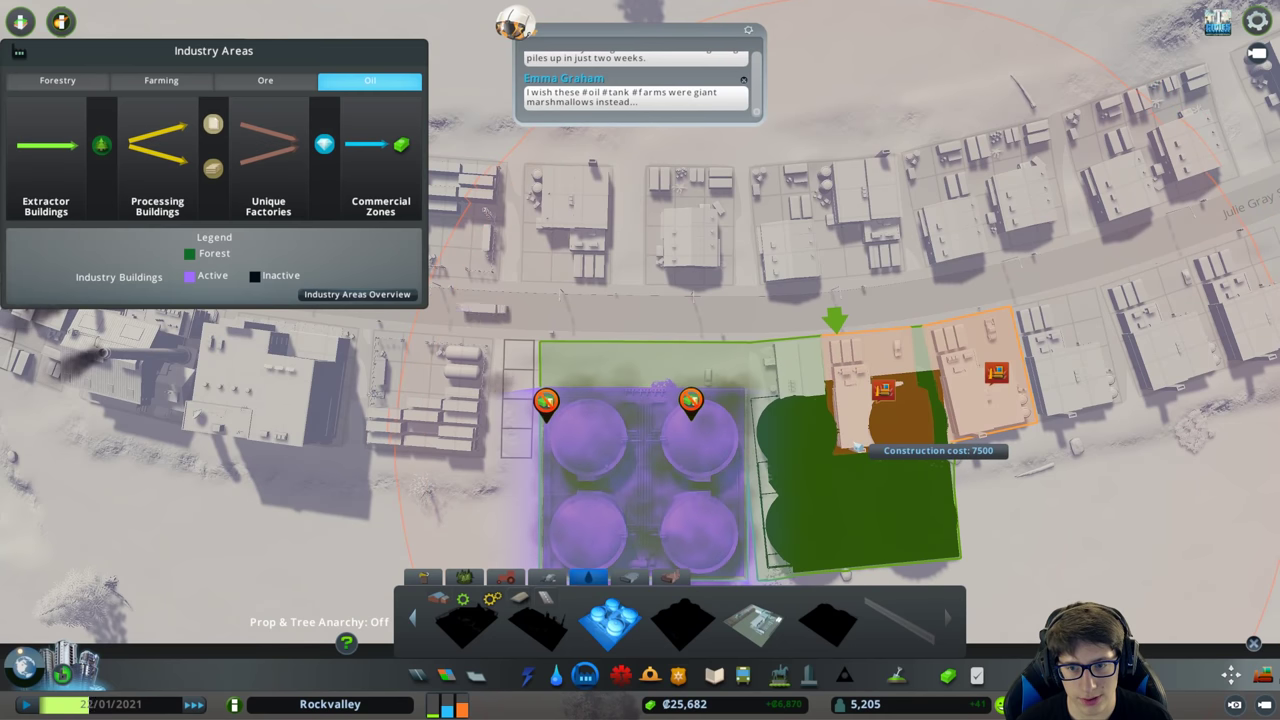
{"action": "left_click", "coordinate": [855, 440]}
{"action": "key", "text": "d"}
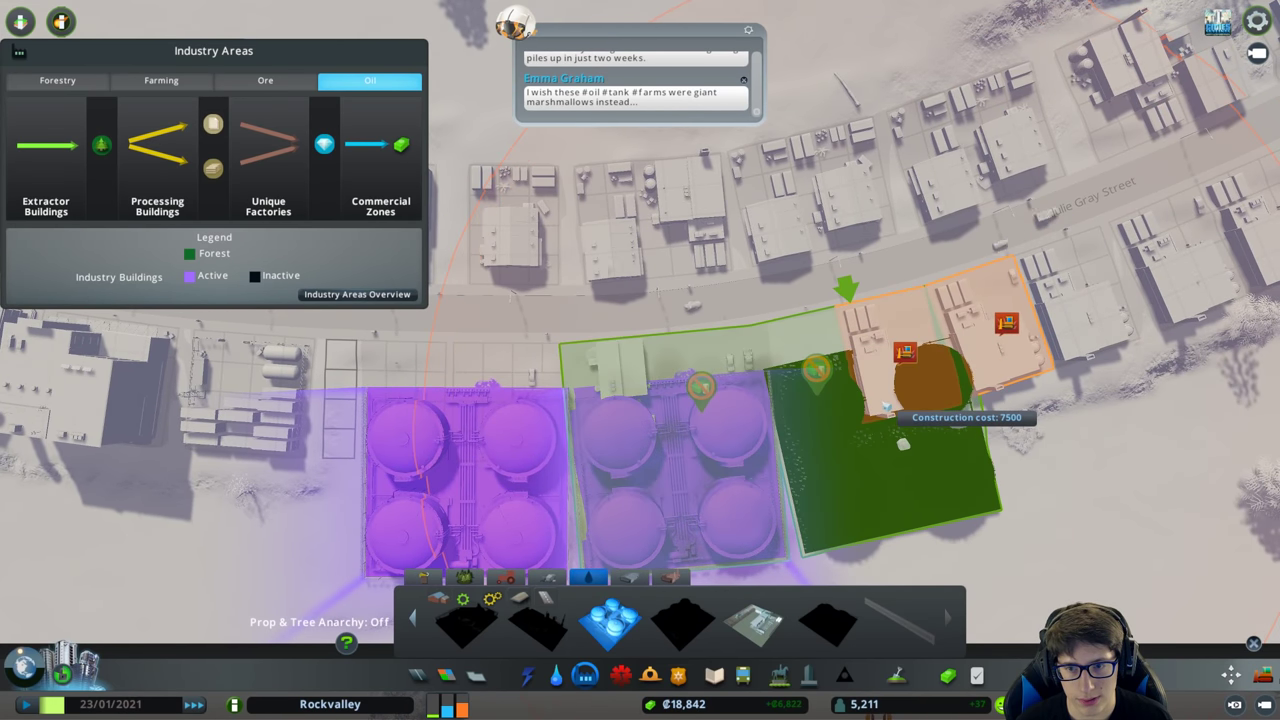
{"action": "left_click", "coordinate": [886, 408]}
{"action": "key", "text": "d"}
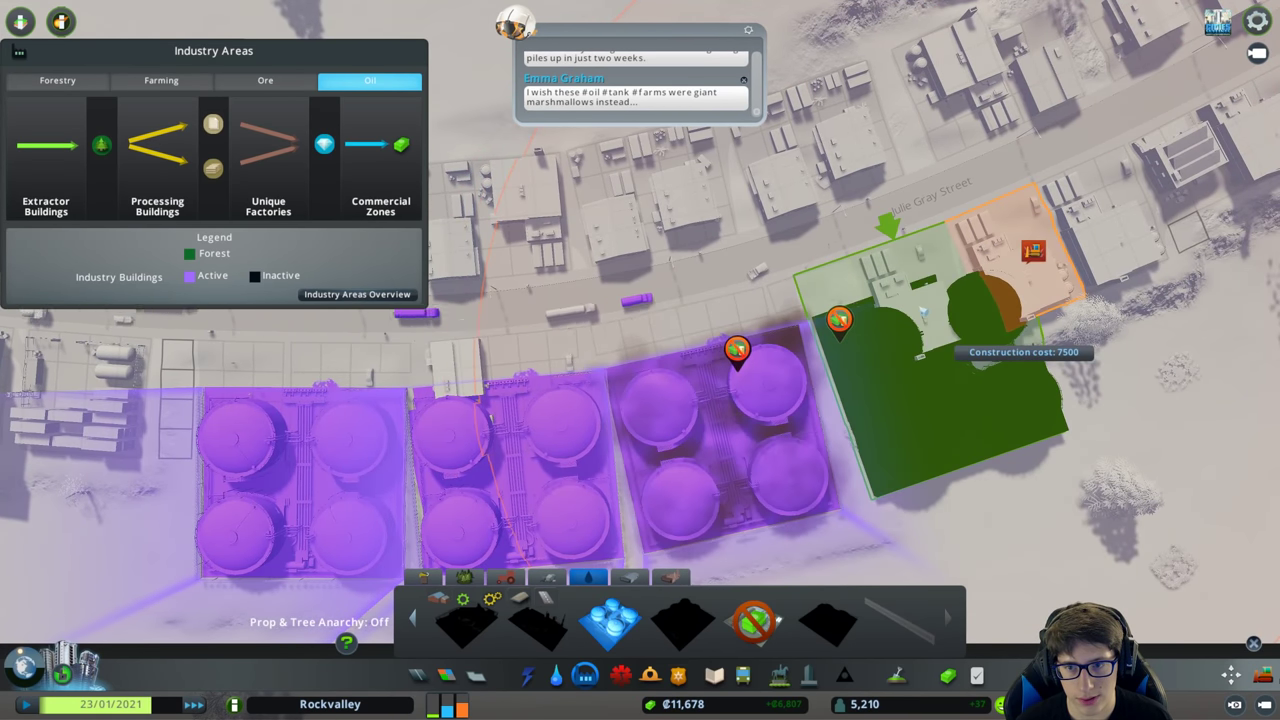
{"action": "left_click", "coordinate": [920, 318]}
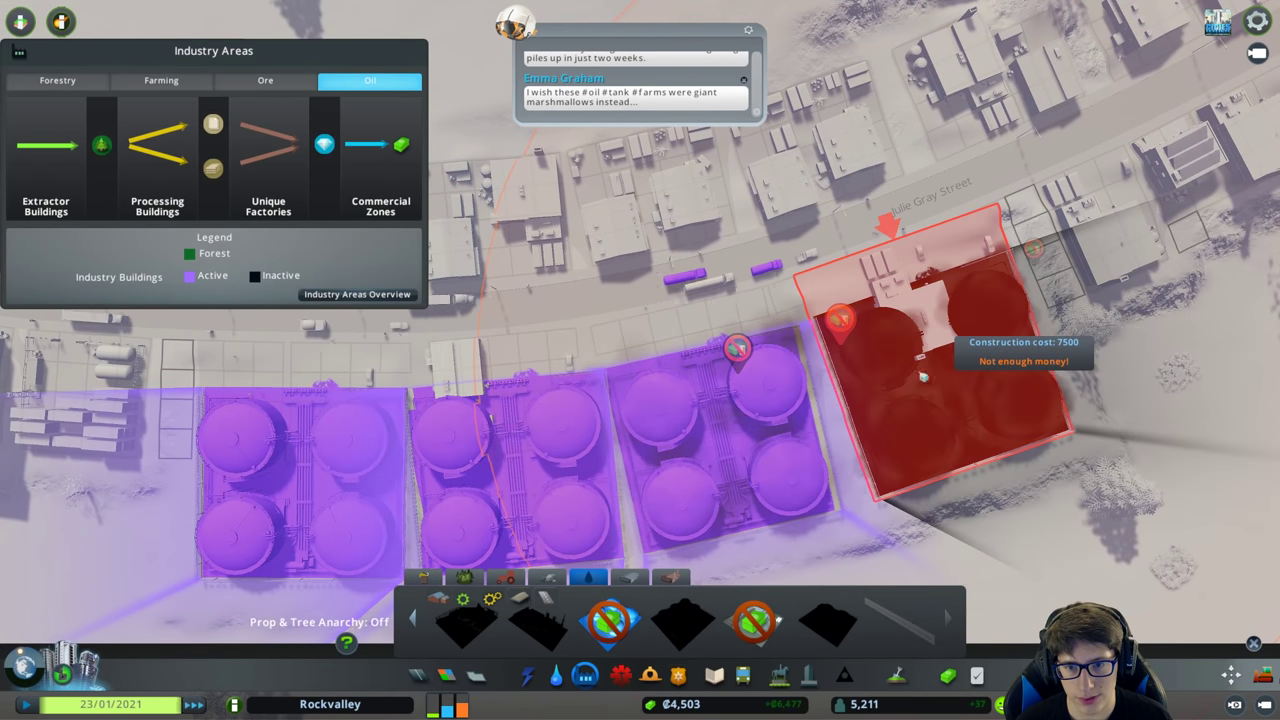
{"action": "key", "text": "Escape"}
{"action": "scroll", "coordinate": [640, 360], "scroll_direction": "down", "scroll_amount": 3}
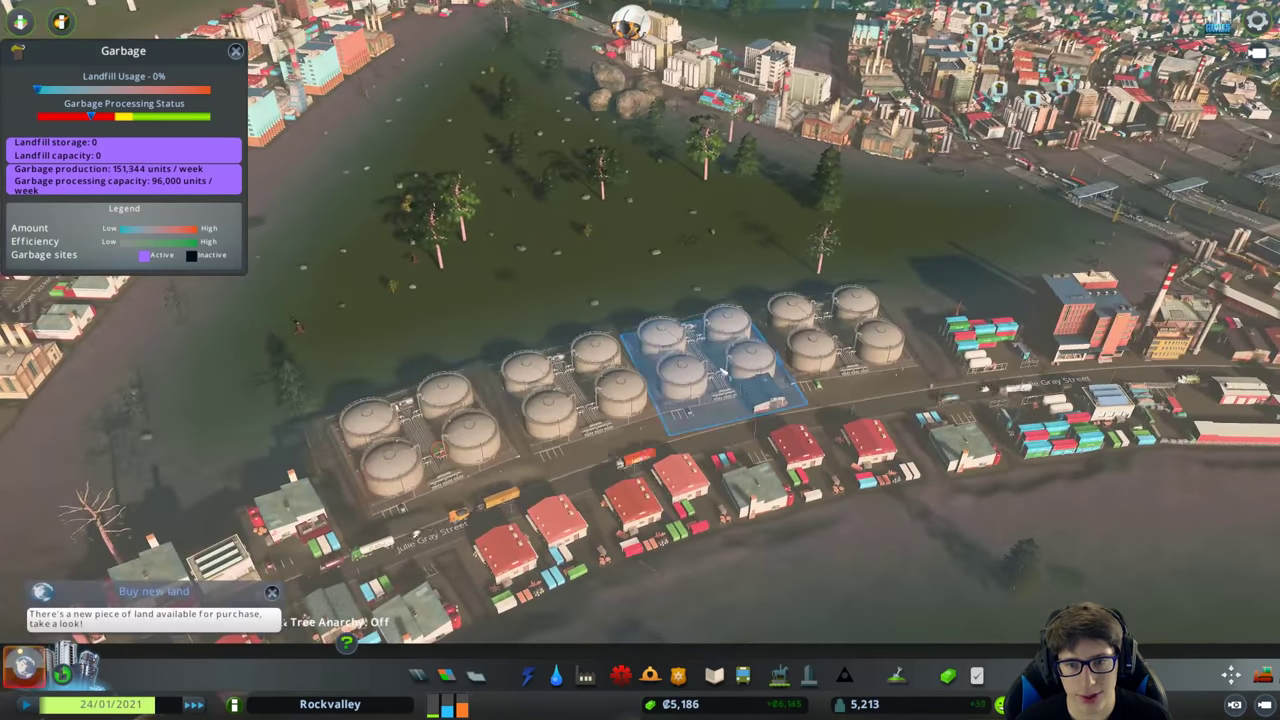
{"action": "left_click", "coordinate": [670, 330]}
{"action": "key", "text": "Escape"}
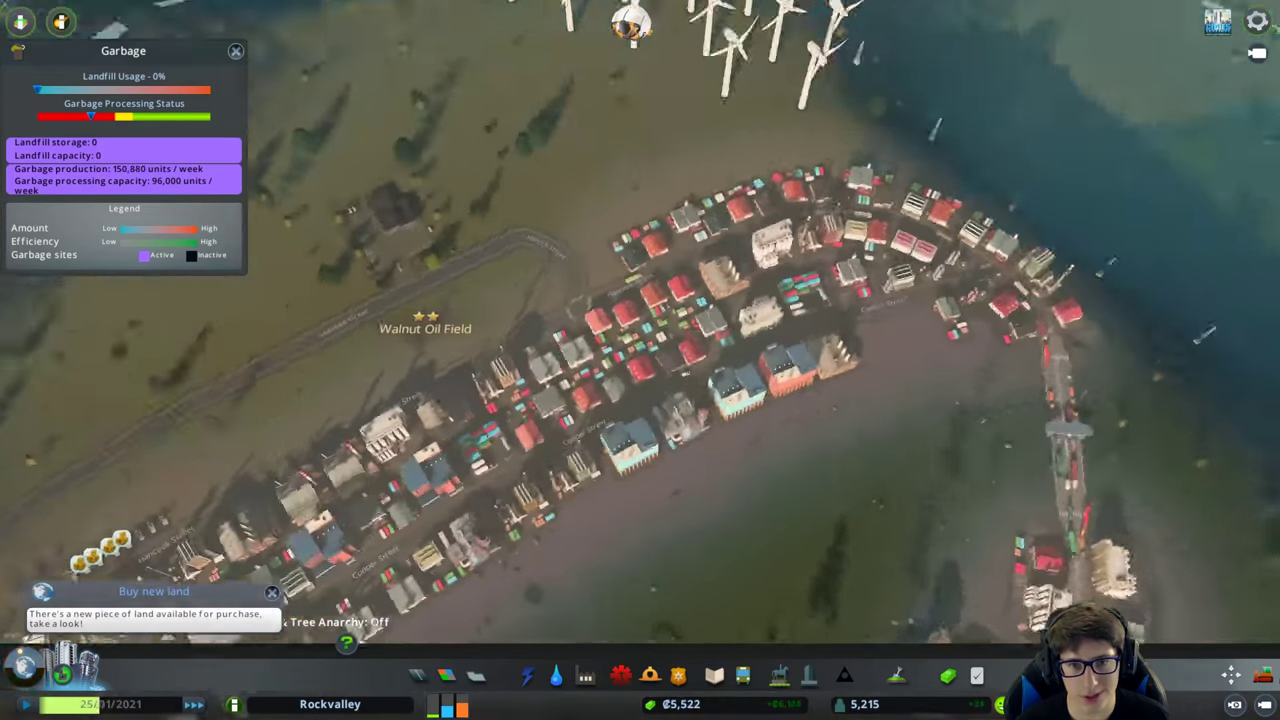
{"action": "scroll", "coordinate": [573, 459], "scroll_direction": "up", "scroll_amount": 3}
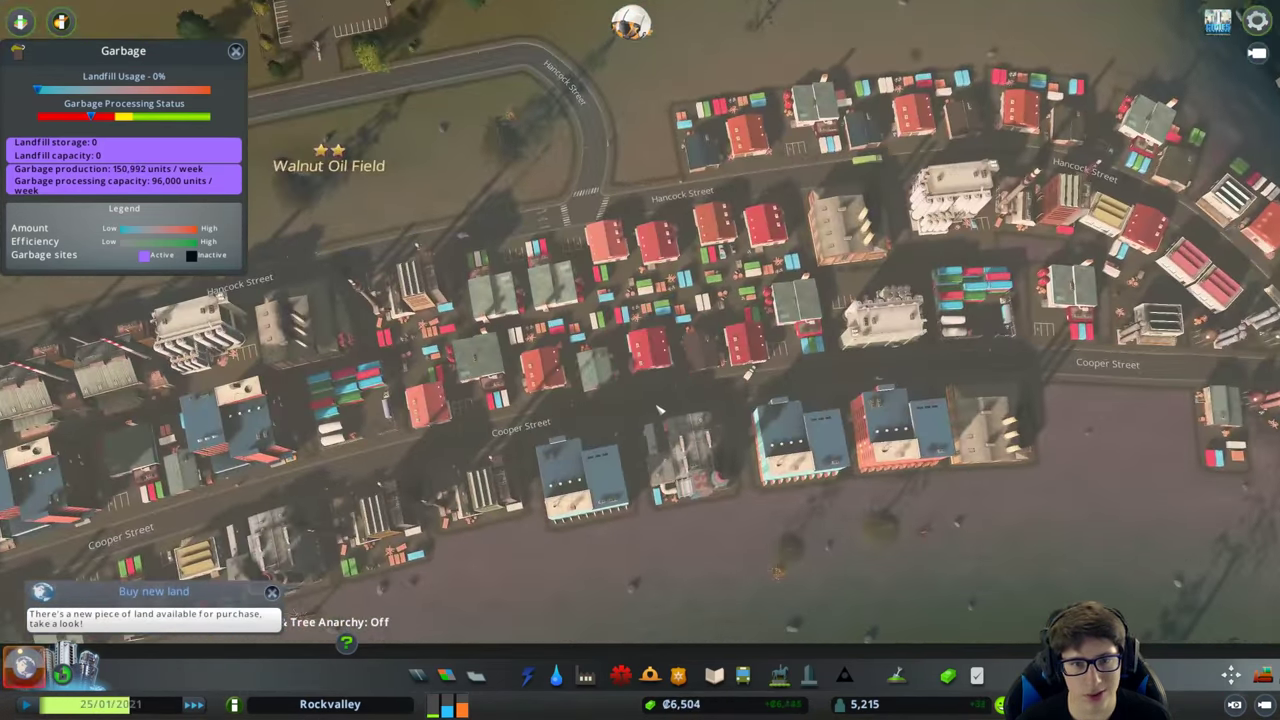
{"action": "scroll", "coordinate": [573, 459], "scroll_direction": "up", "scroll_amount": 3}
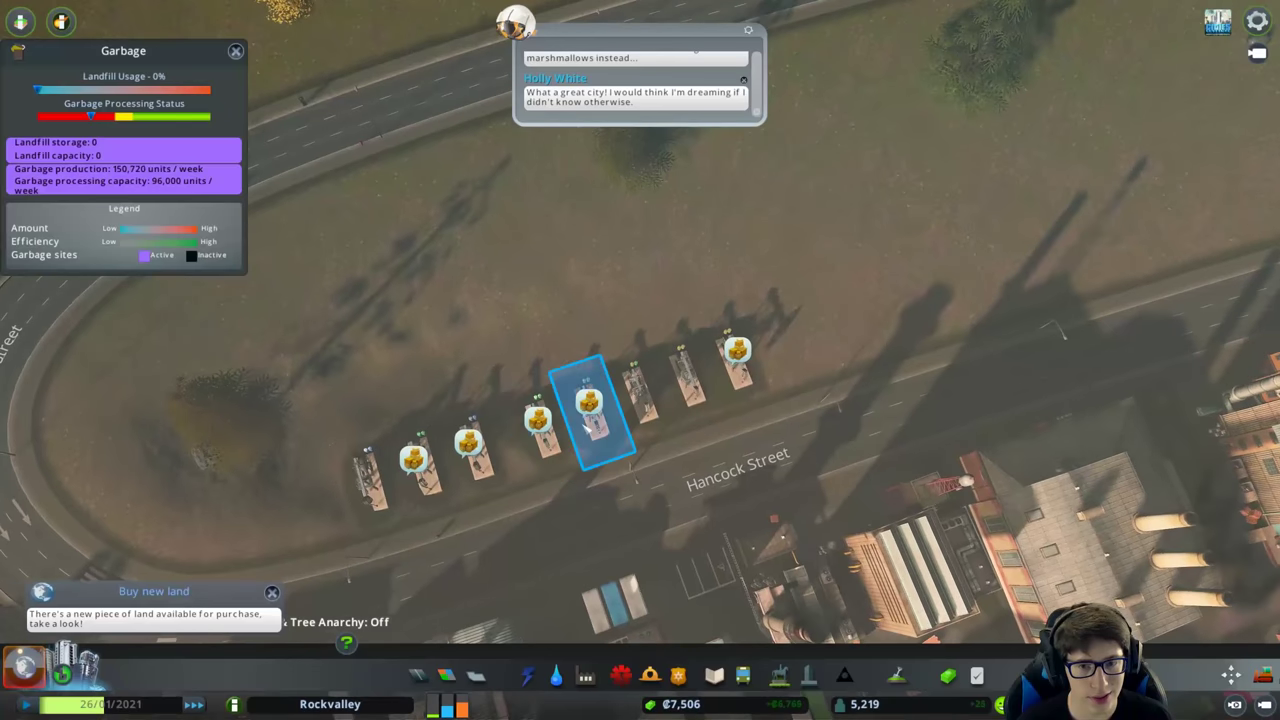
{"action": "left_click", "coordinate": [590, 415]}
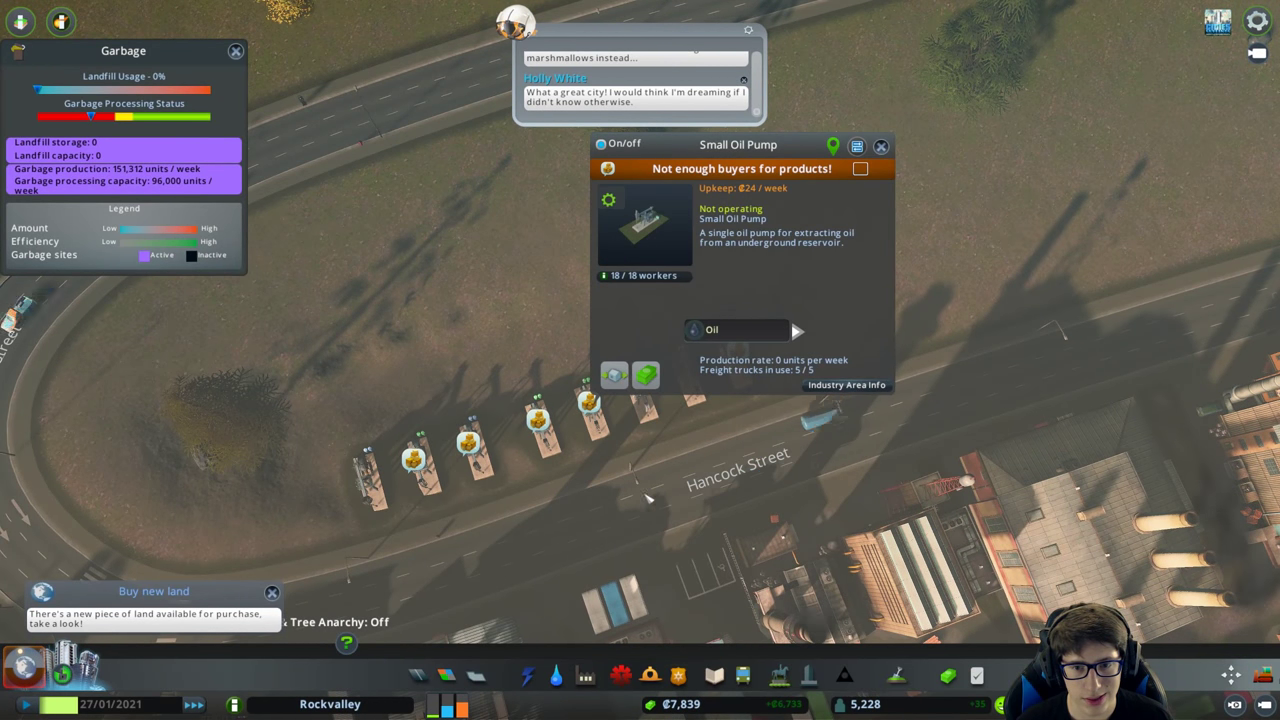
{"action": "key", "text": "Escape"}
{"action": "scroll", "coordinate": [640, 490], "scroll_direction": "down", "scroll_amount": 2}
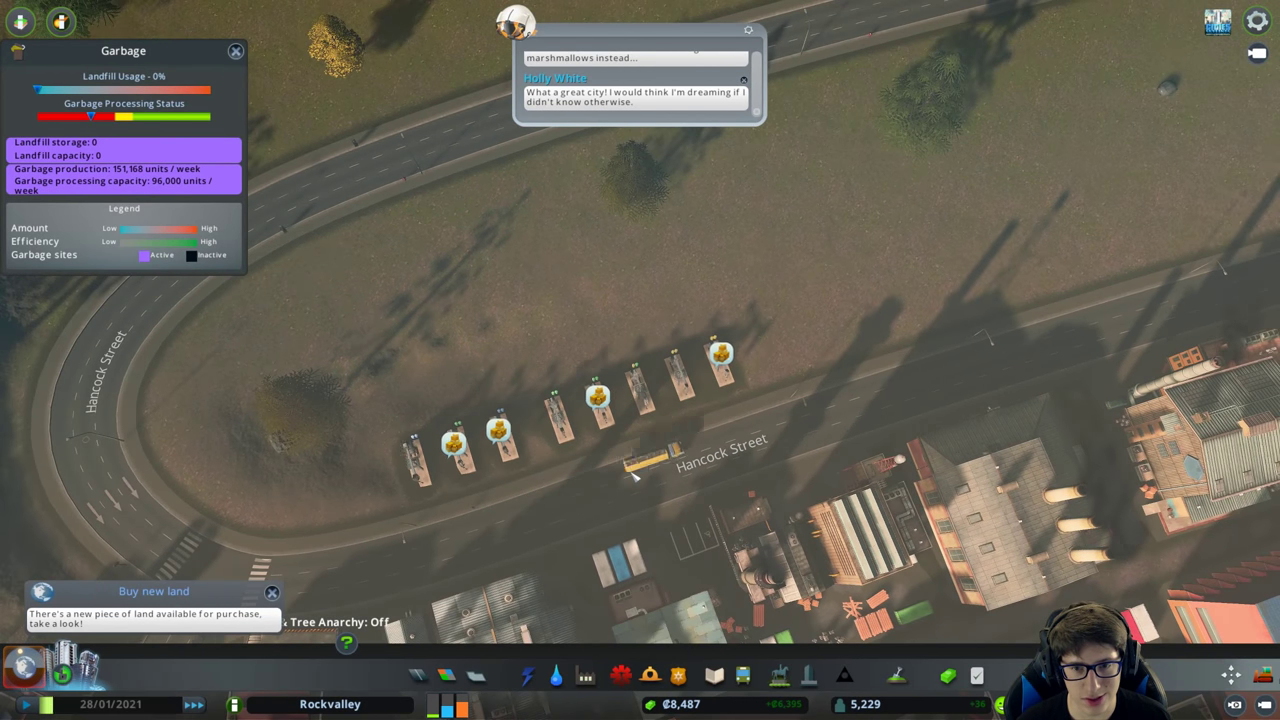
{"action": "scroll", "coordinate": [633, 477], "scroll_direction": "down", "scroll_amount": 3}
{"action": "scroll", "coordinate": [633, 477], "scroll_direction": "down", "scroll_amount": 3}
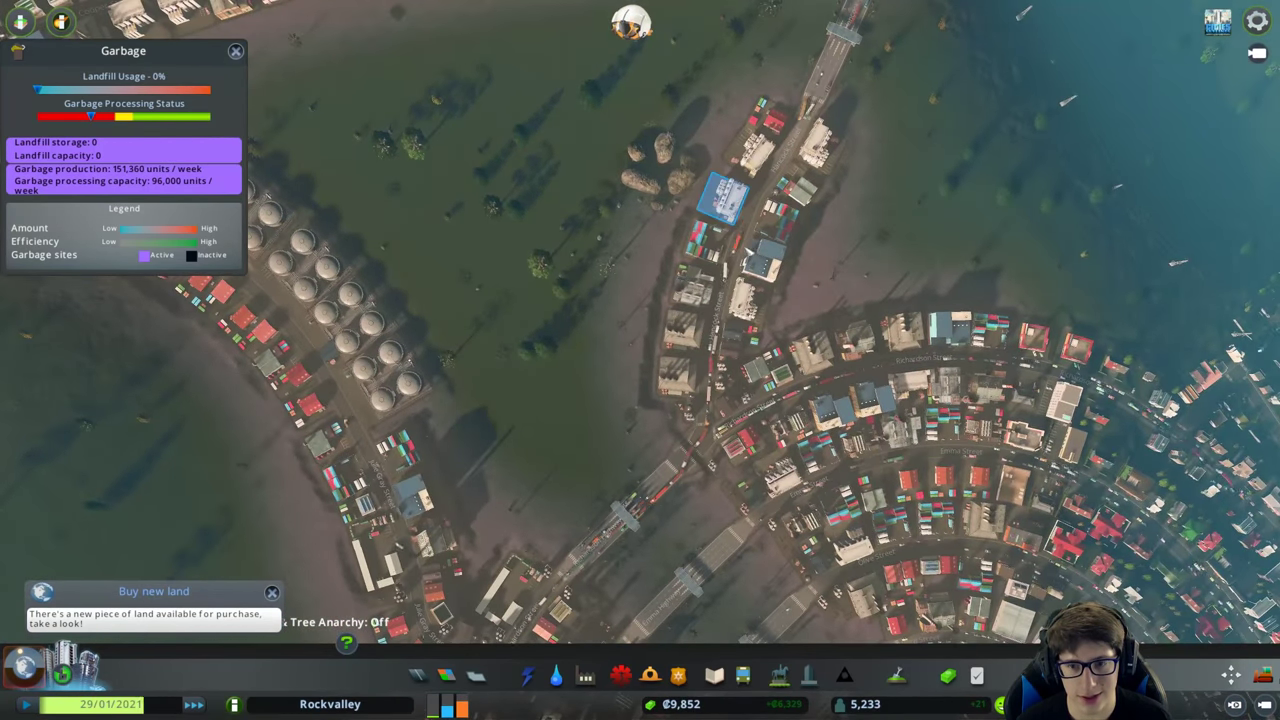
{"action": "scroll", "coordinate": [650, 368], "scroll_direction": "up", "scroll_amount": 3}
{"action": "scroll", "coordinate": [648, 368], "scroll_direction": "up", "scroll_amount": 3}
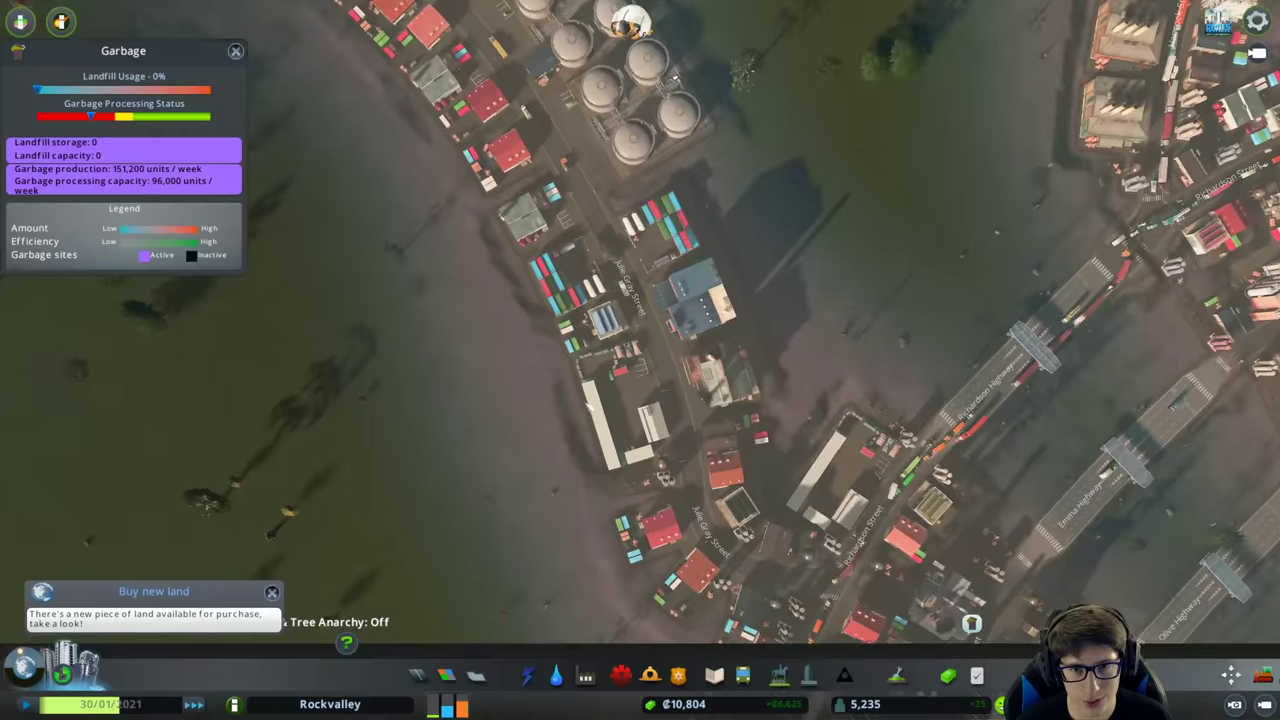
{"action": "scroll", "coordinate": [648, 368], "scroll_direction": "up", "scroll_amount": 3}
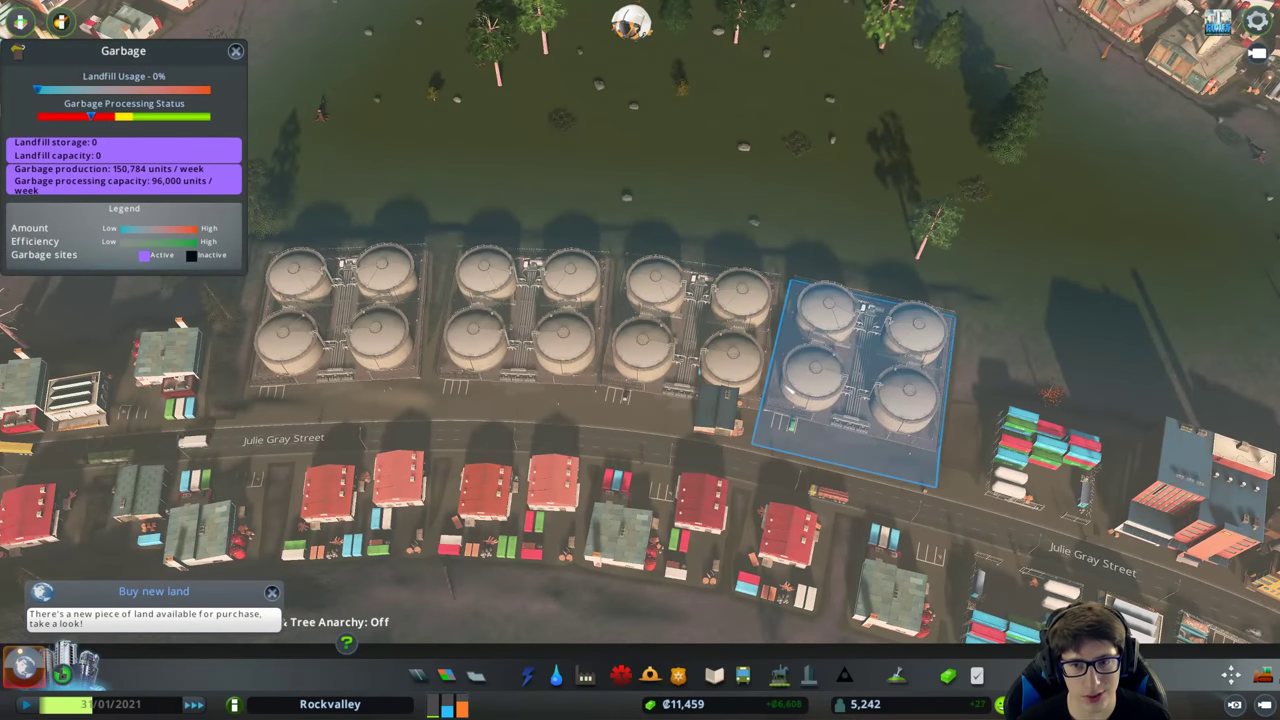
{"action": "left_click", "coordinate": [845, 345]}
{"action": "left_click", "coordinate": [659, 165]}
{"action": "scroll", "coordinate": [700, 200], "scroll_direction": "down", "scroll_amount": 4}
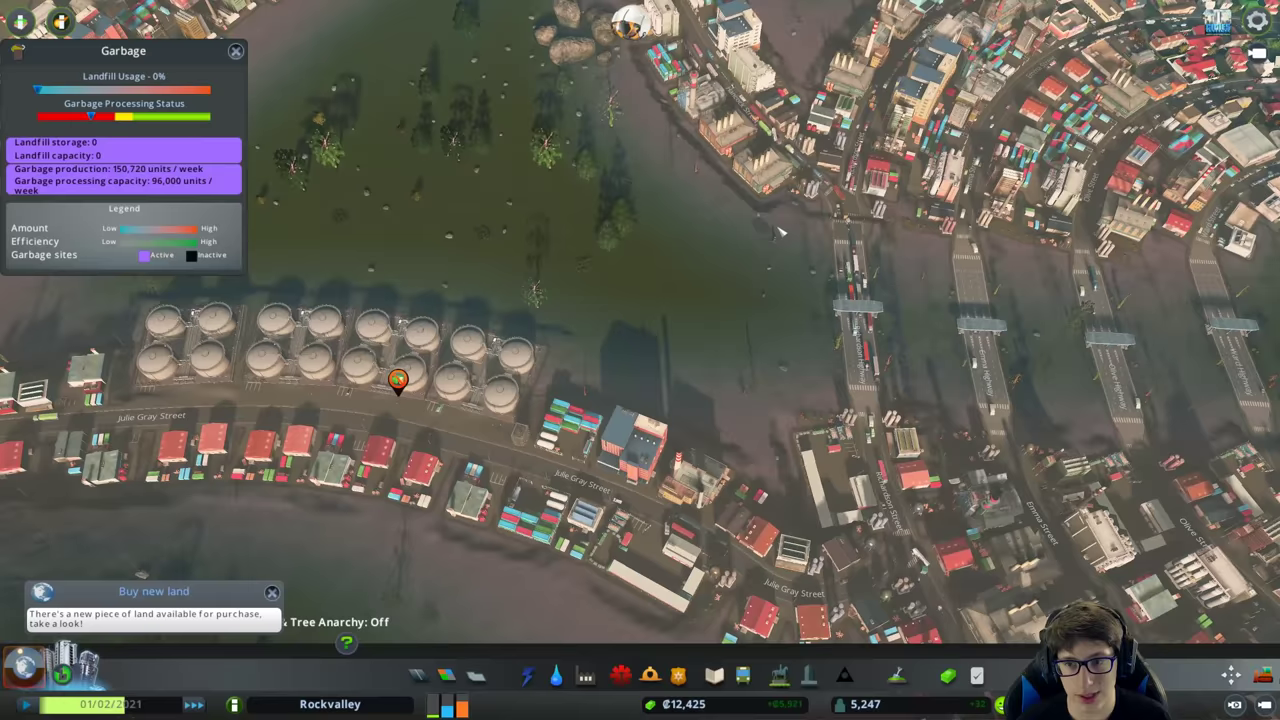
Check the river toll booth, then view the loans showing ₡17,596 owed to Silver Sunset Bank.
{"action": "left_click_drag", "start_coordinate": [781, 232], "coordinate": [735, 315]}
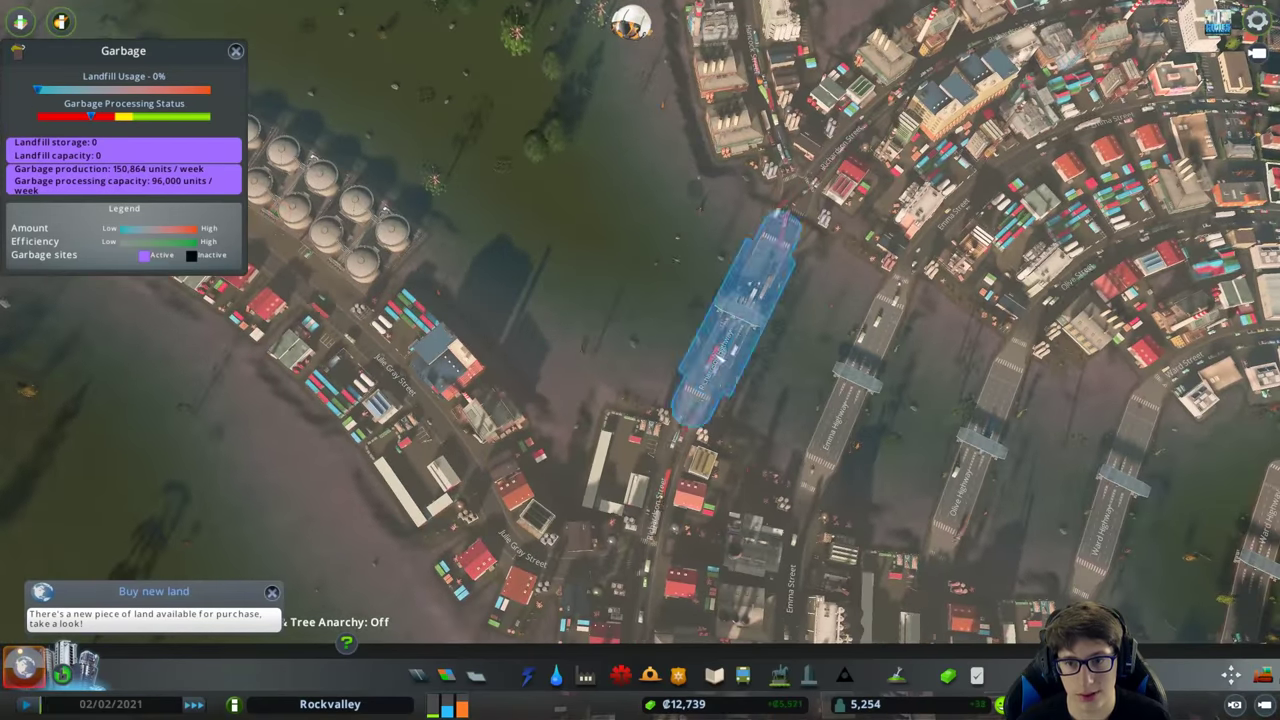
{"action": "left_click", "coordinate": [716, 318]}
{"action": "right_click", "coordinate": [765, 366]}
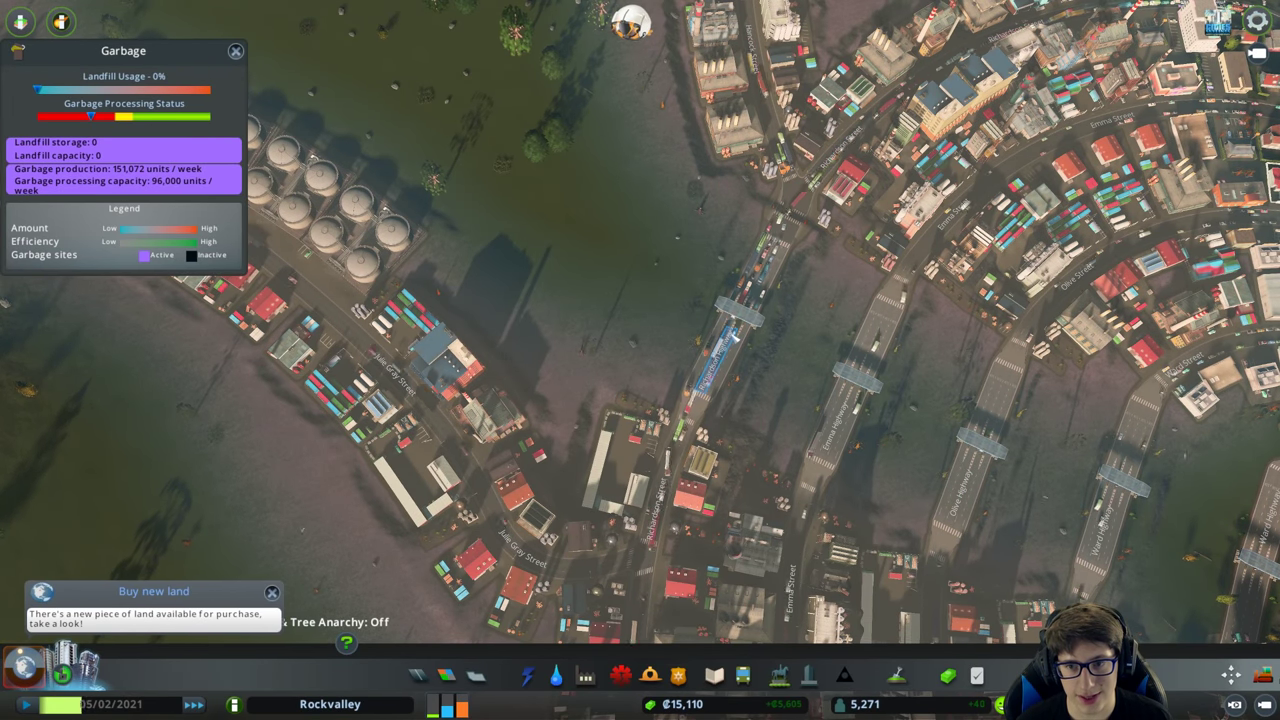
{"action": "left_click", "coordinate": [725, 345]}
{"action": "right_click", "coordinate": [725, 345]}
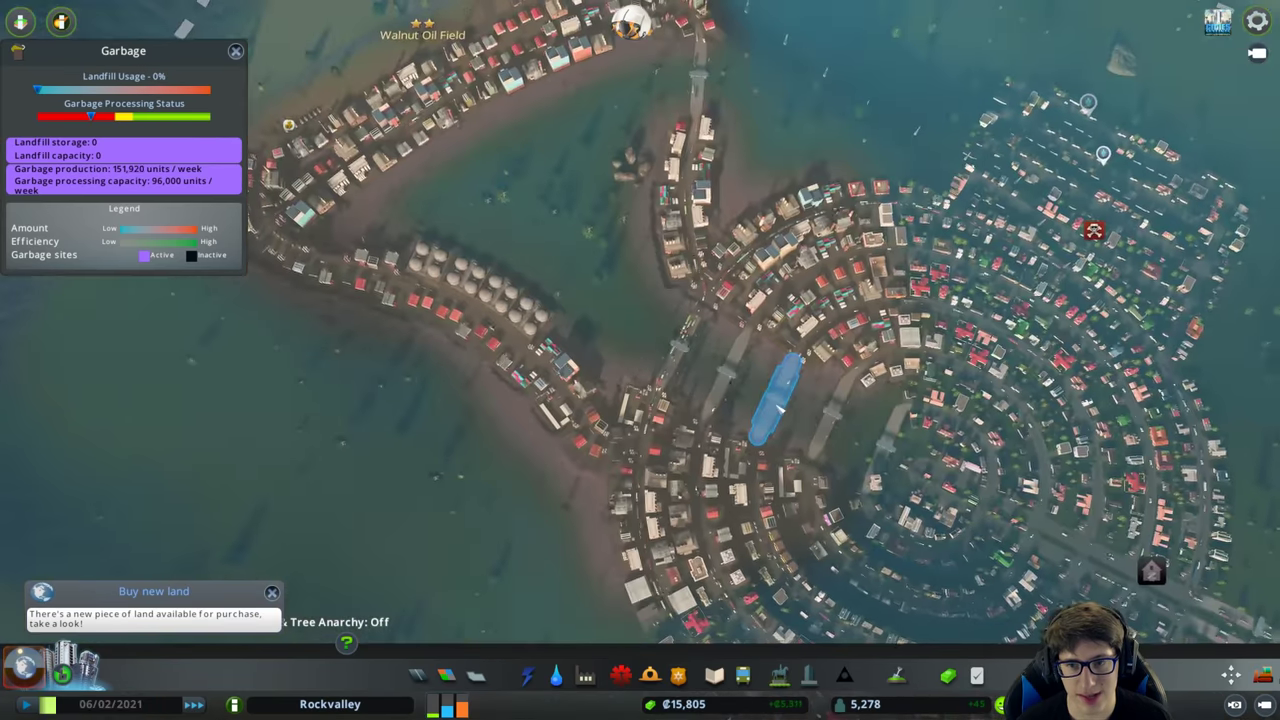
{"action": "scroll", "coordinate": [640, 360], "scroll_direction": "down", "scroll_amount": 5}
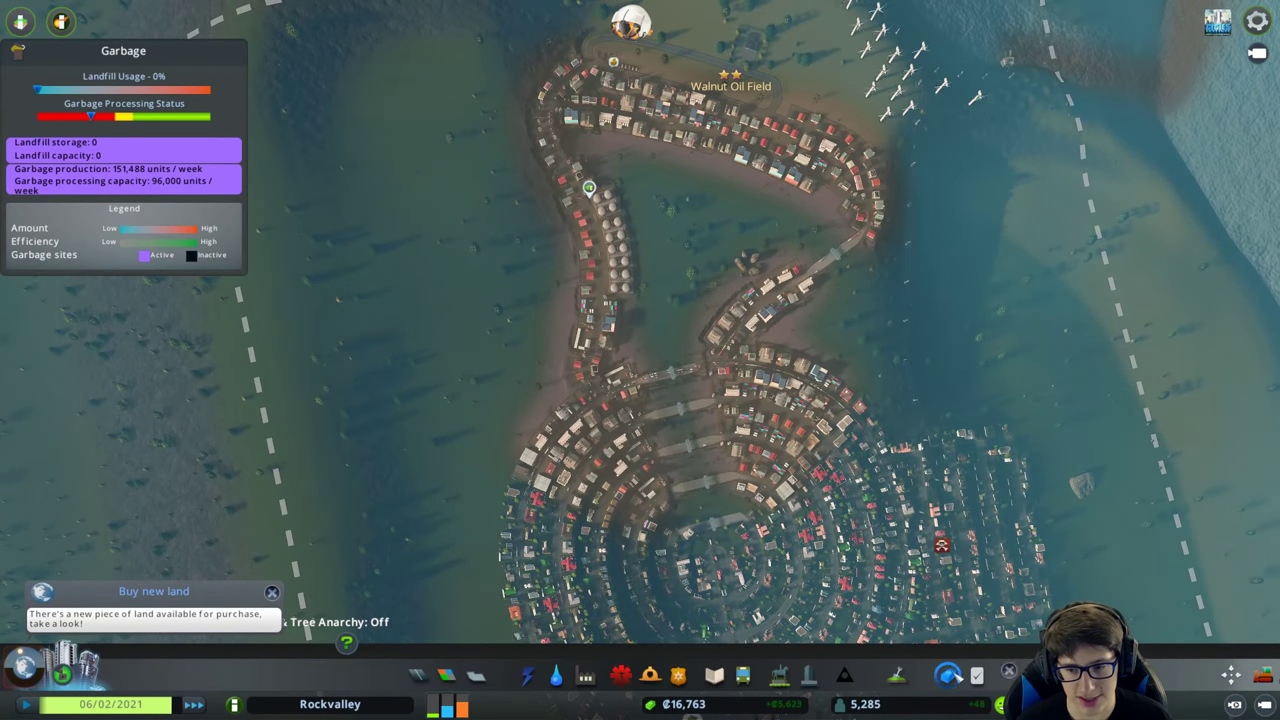
{"action": "key", "text": "F1"}
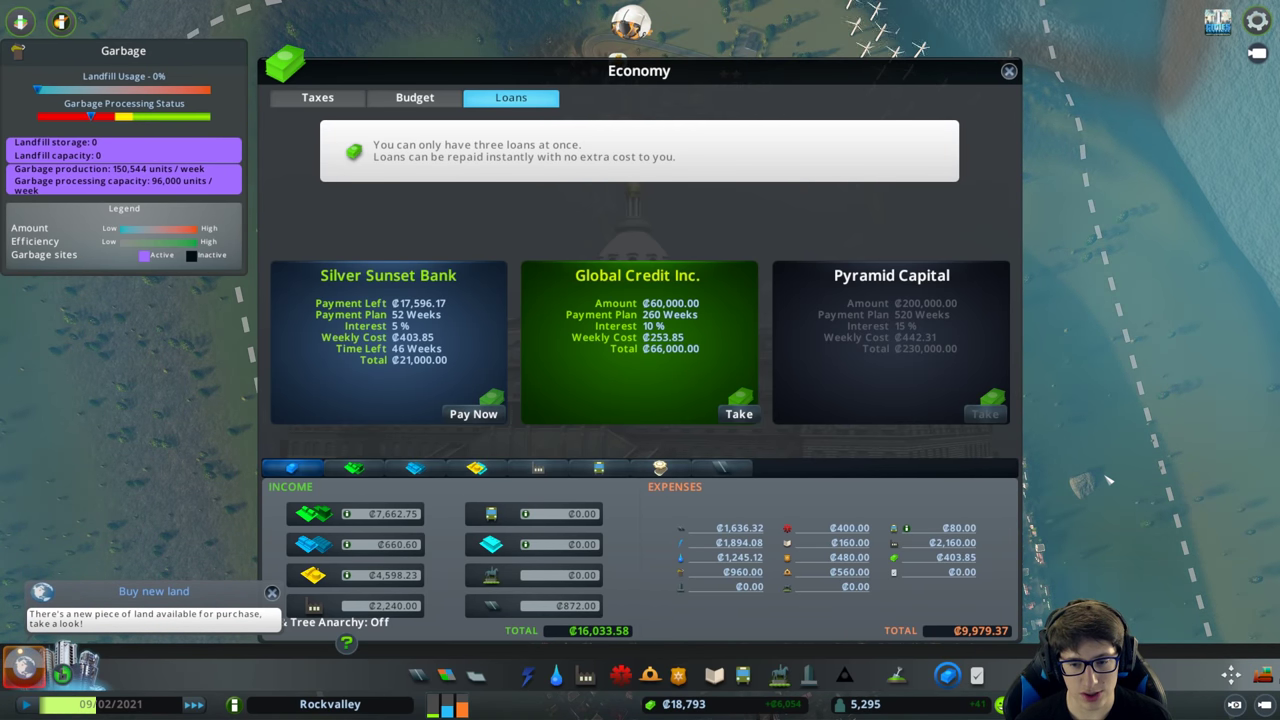
Close the loans, check the toll booth's earnings, and survey Walnut Oil Field and the docks.
{"action": "key", "text": "F1"}
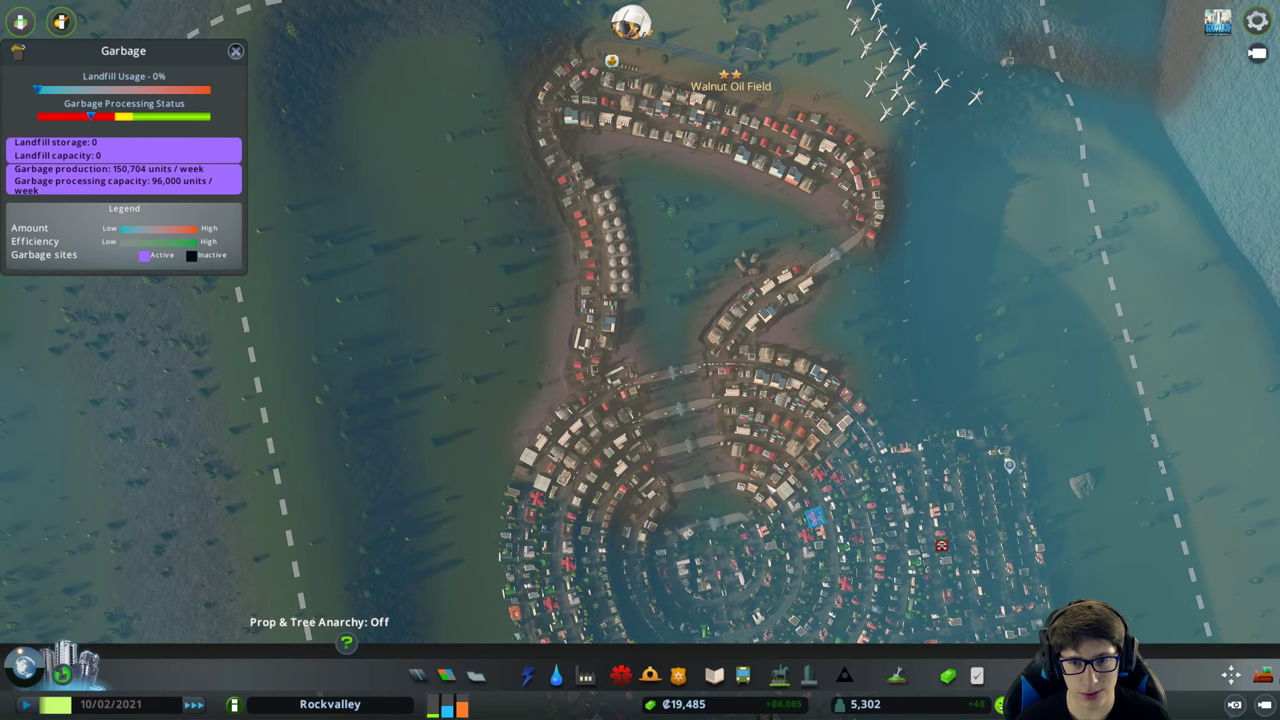
{"action": "left_click", "coordinate": [677, 372]}
{"action": "key", "text": "Escape"}
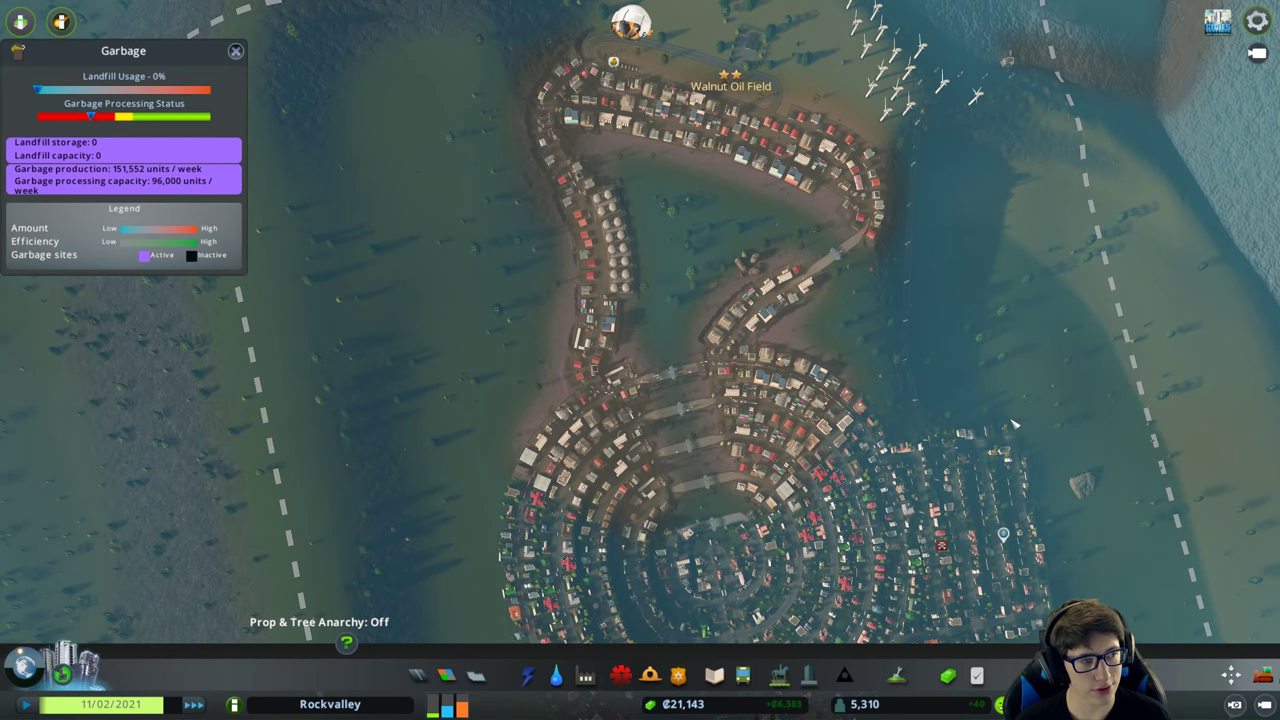
{"action": "scroll", "coordinate": [1013, 424], "scroll_direction": "up", "scroll_amount": 5}
{"action": "key", "text": "w"}
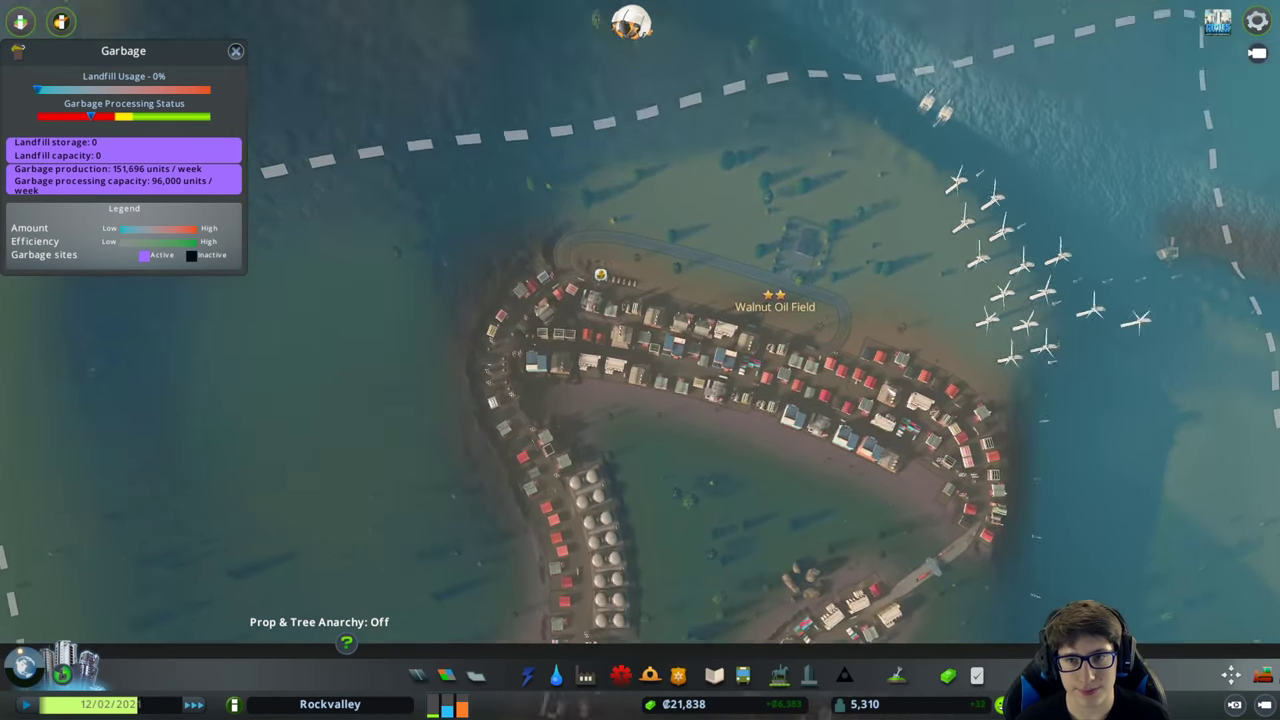
{"action": "scroll", "coordinate": [640, 360], "scroll_direction": "up", "scroll_amount": 5}
{"action": "scroll", "coordinate": [640, 360], "scroll_direction": "down", "scroll_amount": 5}
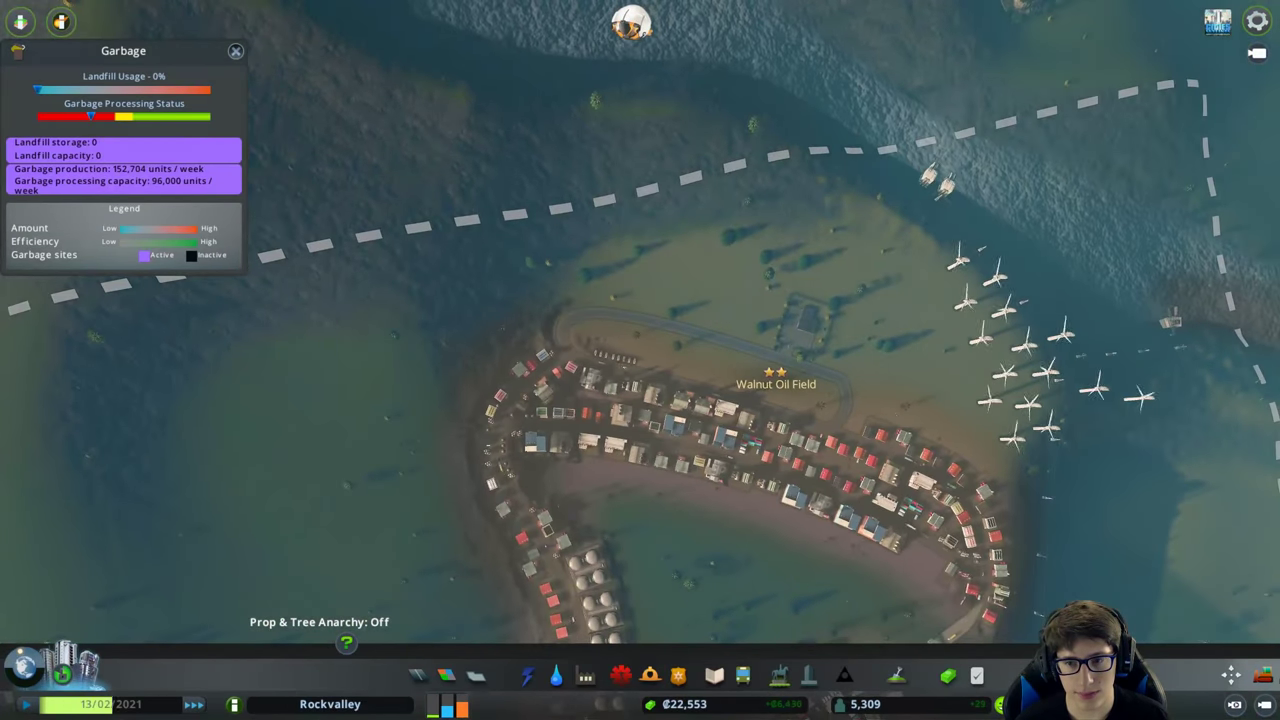
{"action": "key", "text": "e"}
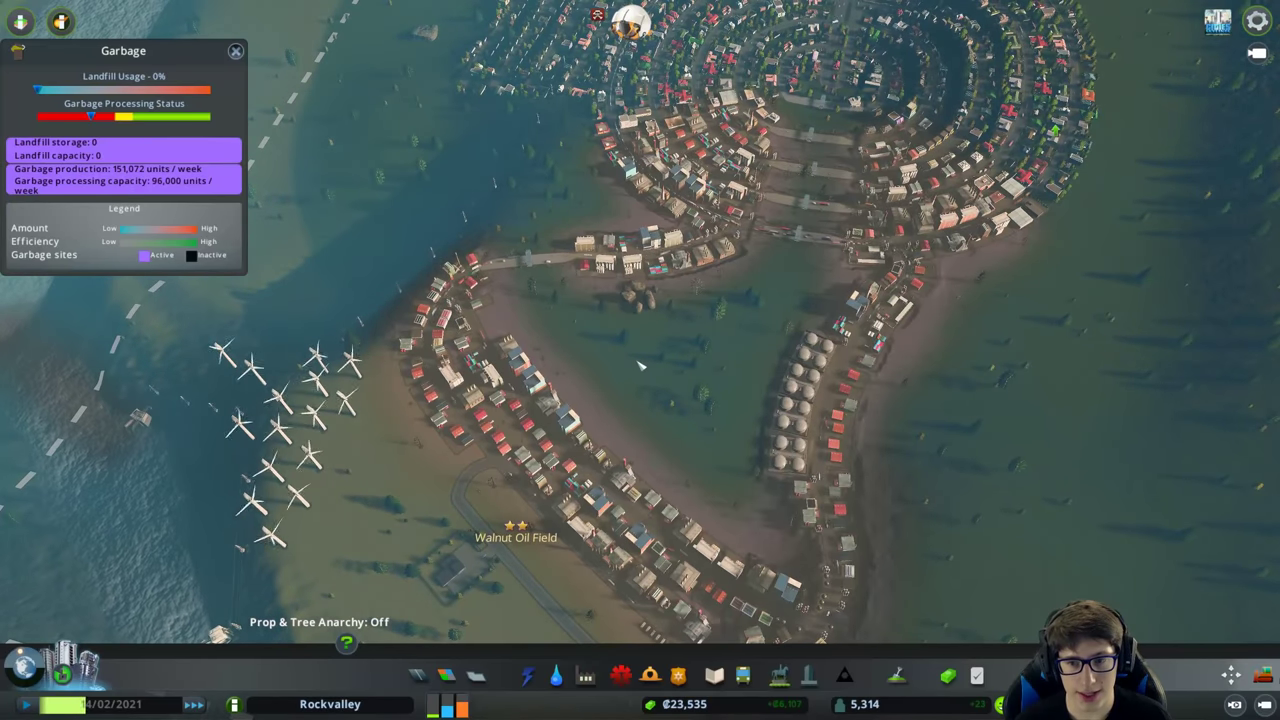
{"action": "scroll", "coordinate": [641, 366], "scroll_direction": "up", "scroll_amount": 3}
{"action": "scroll", "coordinate": [641, 366], "scroll_direction": "up", "scroll_amount": 2}
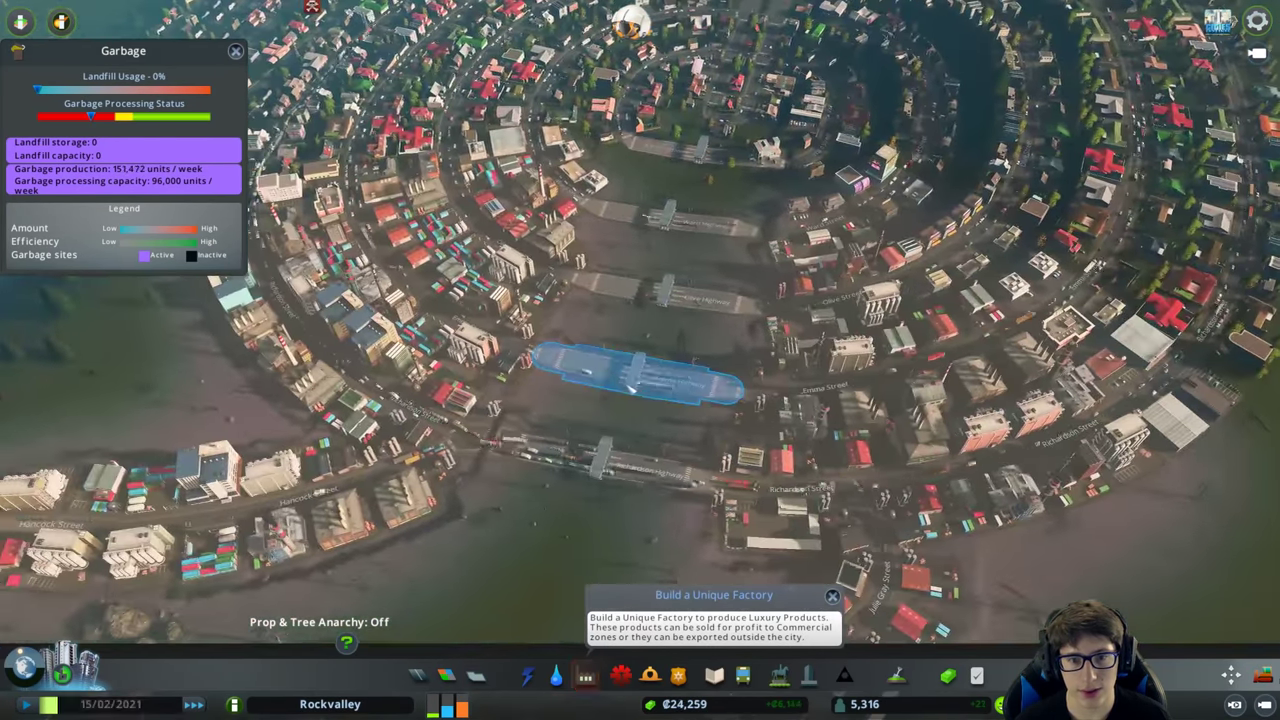
{"action": "scroll", "coordinate": [632, 388], "scroll_direction": "down", "scroll_amount": 5}
{"action": "key", "text": "e"}
{"action": "scroll", "coordinate": [645, 362], "scroll_direction": "up", "scroll_amount": 5}
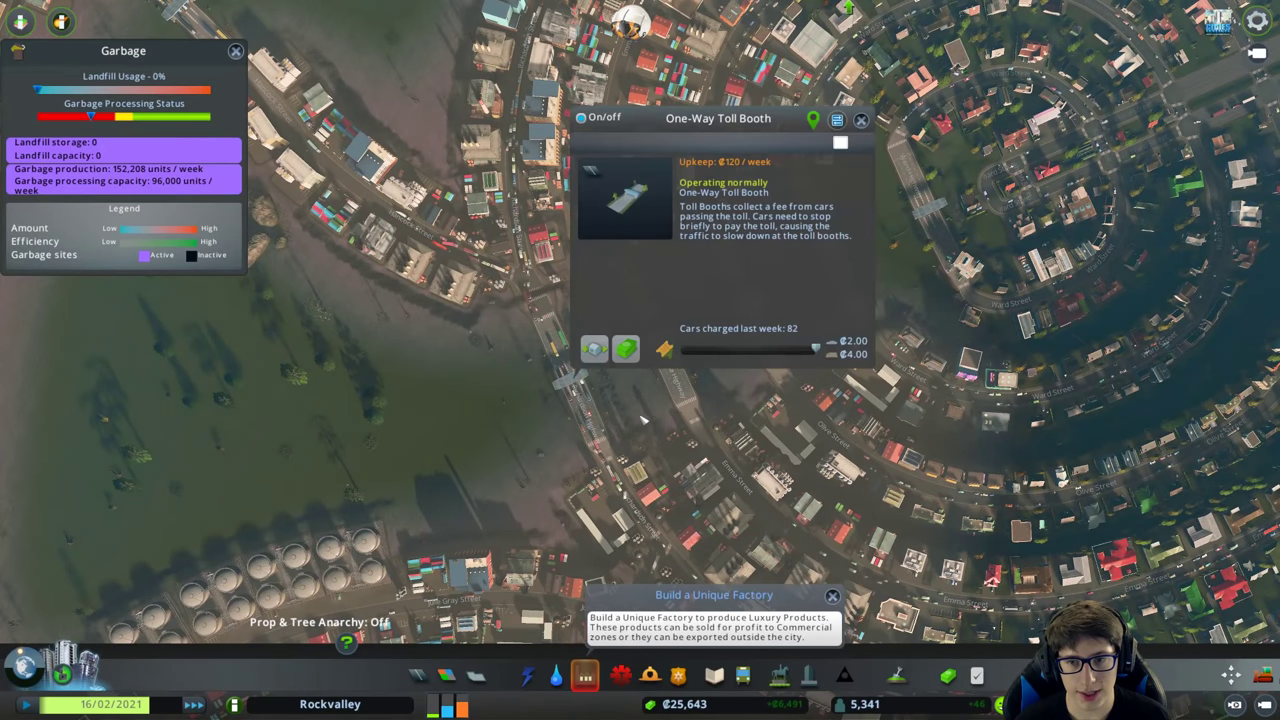
{"action": "scroll", "coordinate": [650, 411], "scroll_direction": "down", "scroll_amount": 5}
{"action": "scroll", "coordinate": [667, 406], "scroll_direction": "up", "scroll_amount": 5}
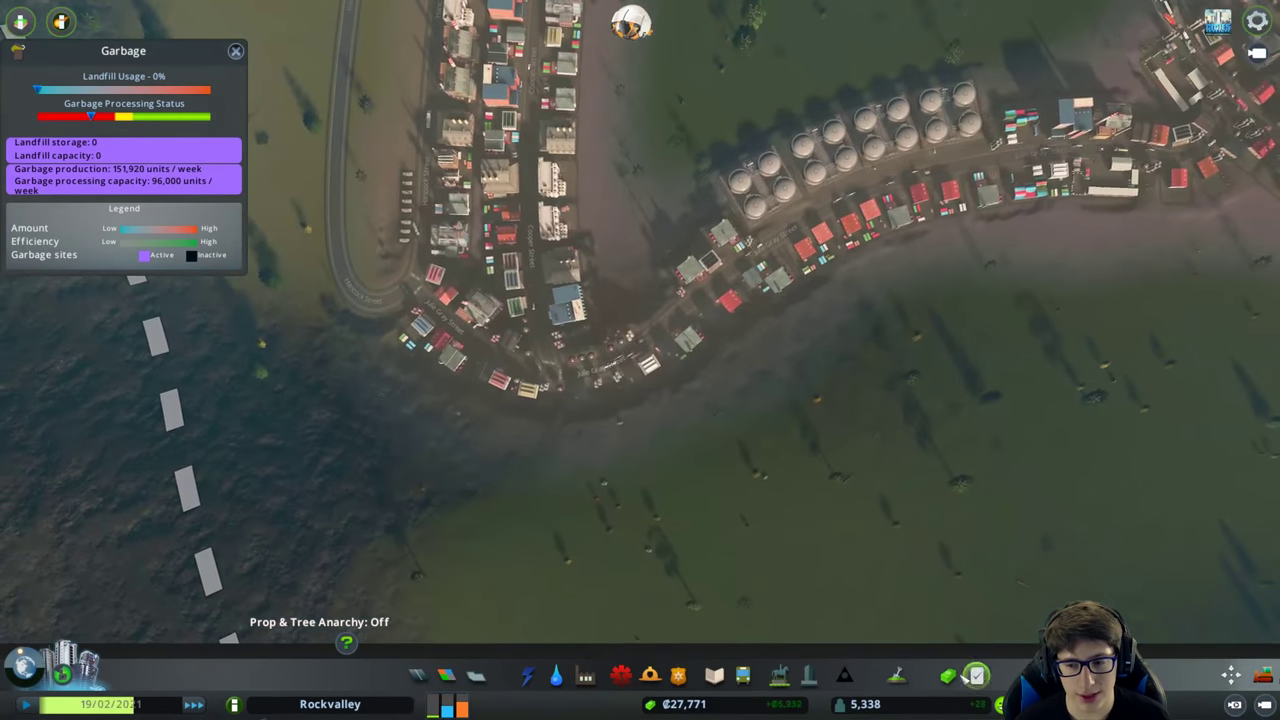
Open and close the Economy loan overview.
{"action": "left_click", "coordinate": [948, 675]}
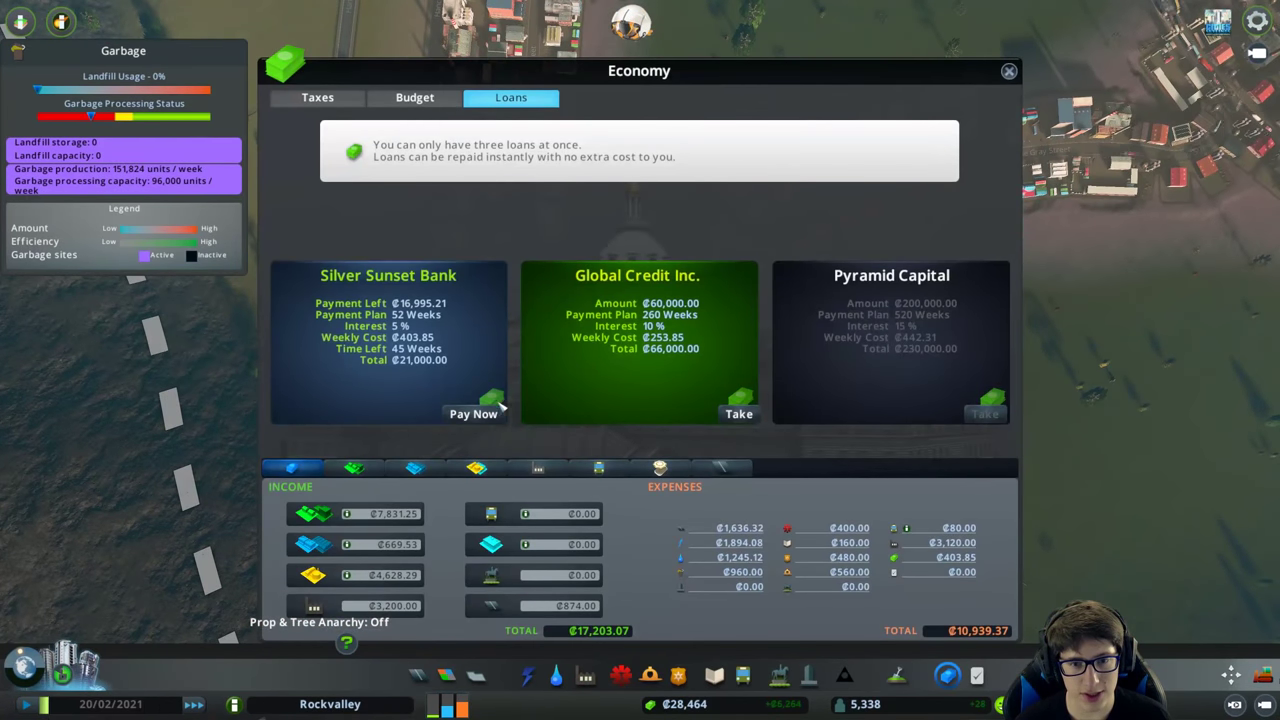
{"action": "key", "text": "Escape"}
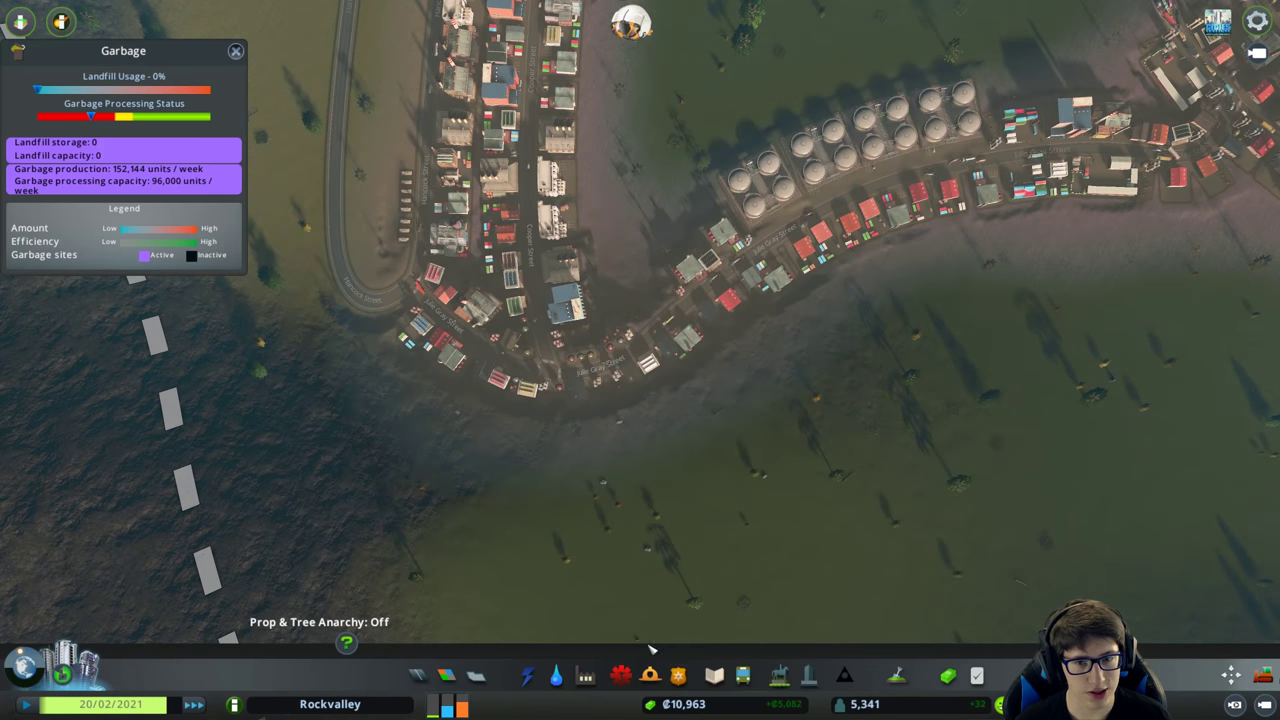
{"action": "scroll", "coordinate": [650, 600], "scroll_direction": "down", "scroll_amount": 5}
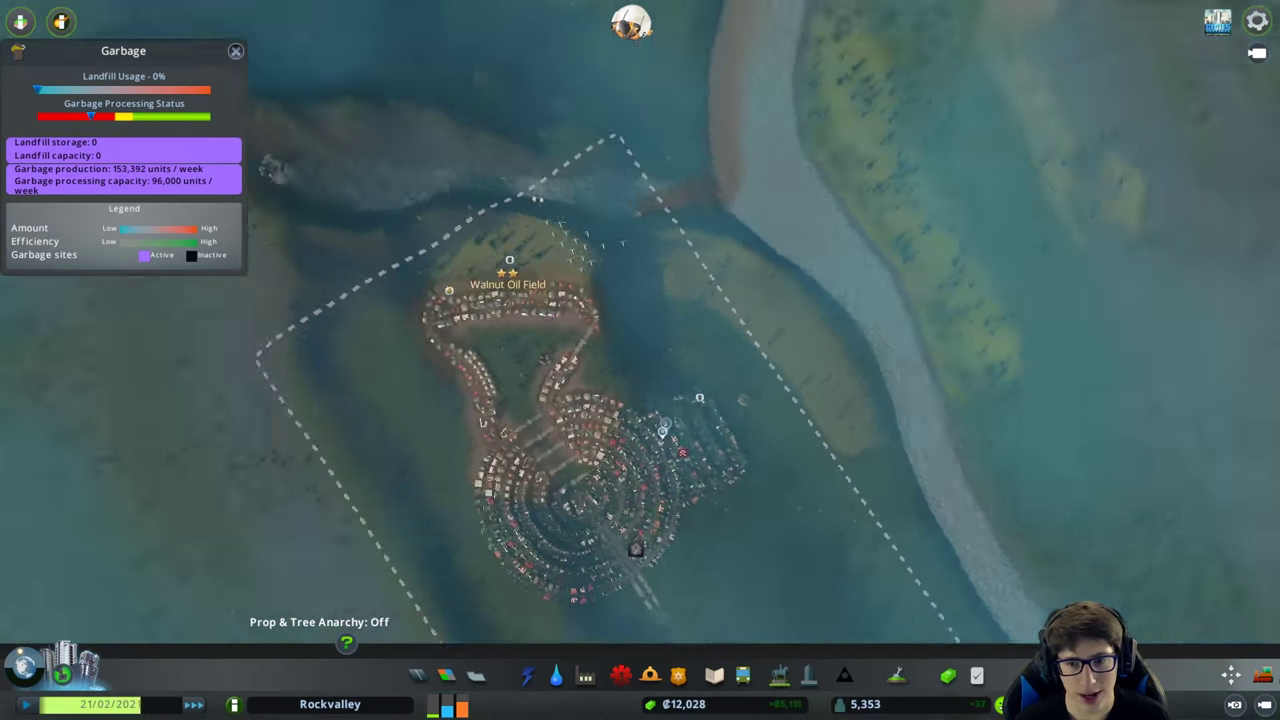